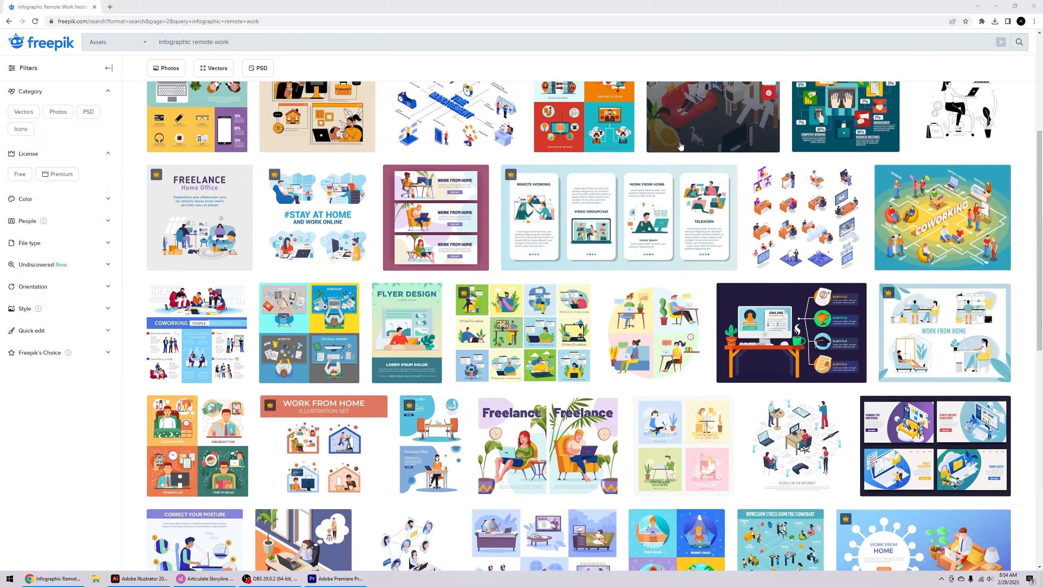
# - Find the dark online certification concept vector with the desk and monitor in the search results and download it
pyautogui.scroll(-8, 681, 146)
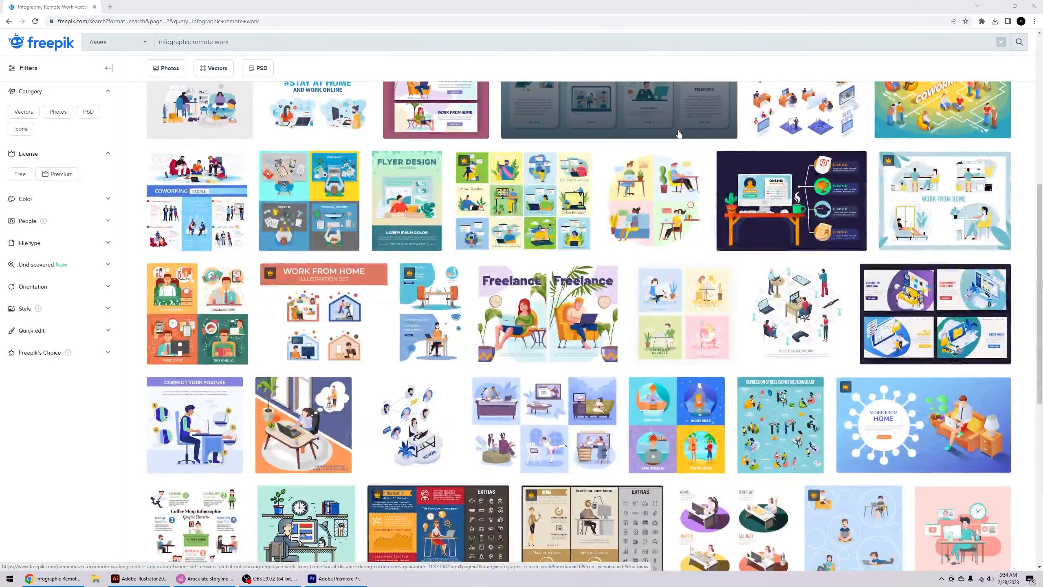
pyautogui.scroll(3, 677, 137)
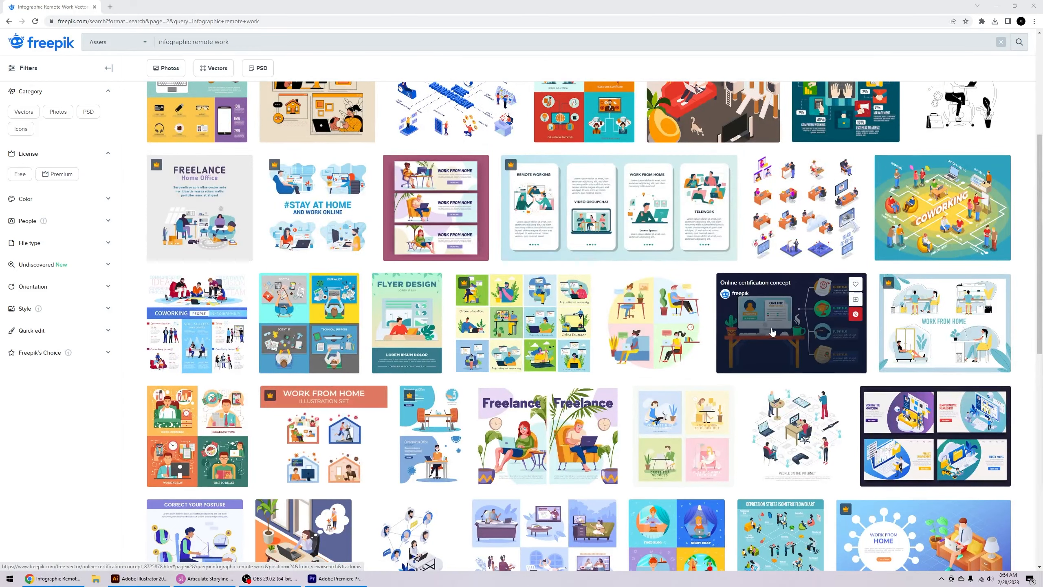
pyautogui.click(778, 320)
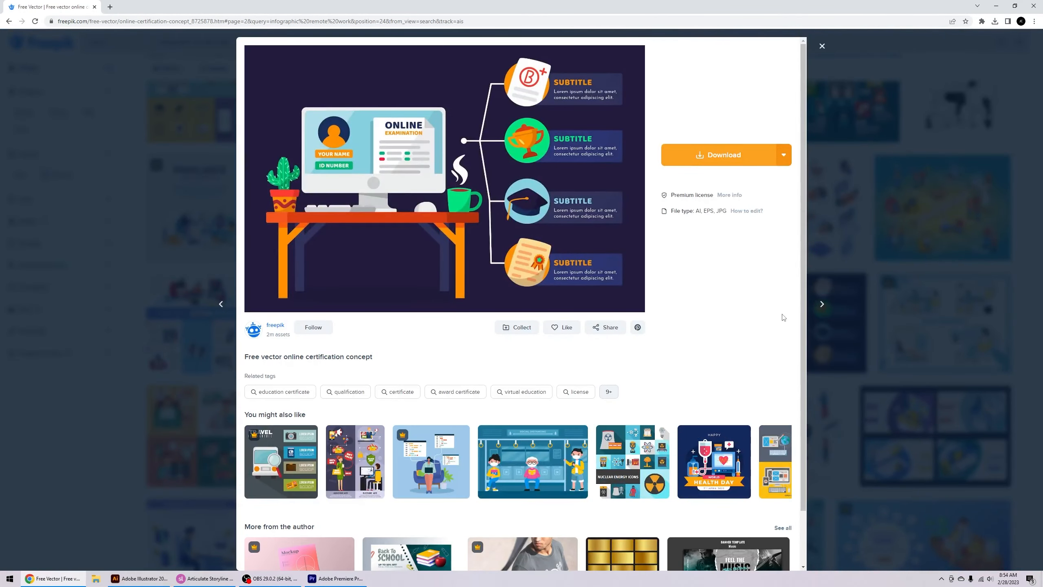
pyautogui.click(707, 159)
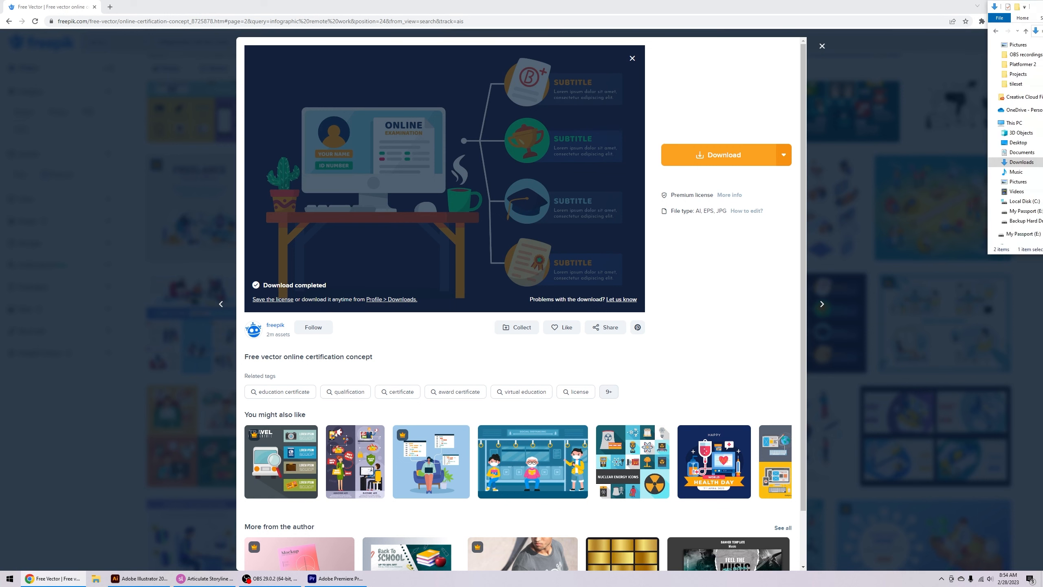
# - Extract the downloaded online-certification-concept ZIP archive into its own folder in Downloads
pyautogui.click(473, 159)
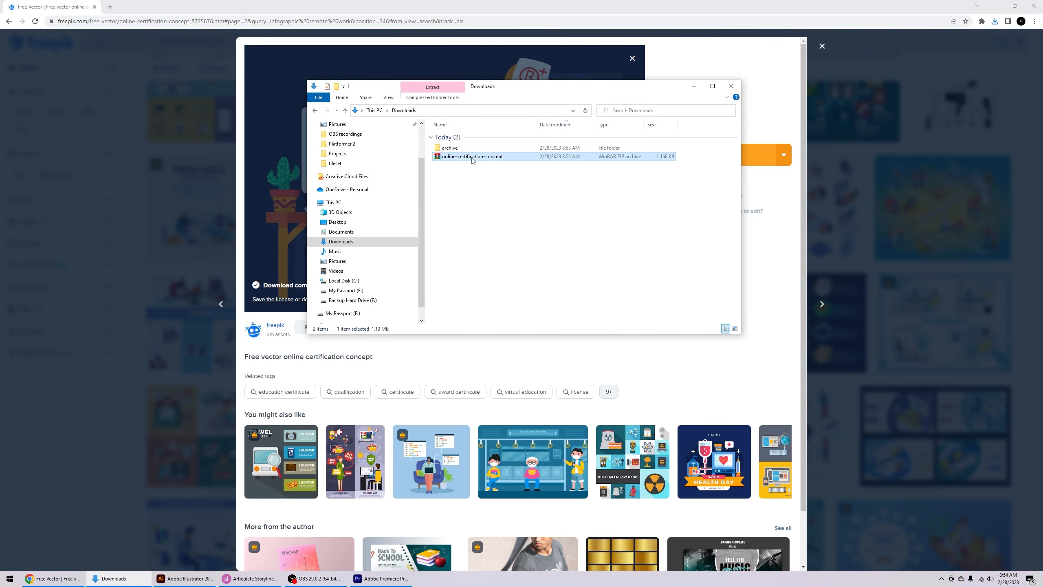
pyautogui.rightClick(451, 158)
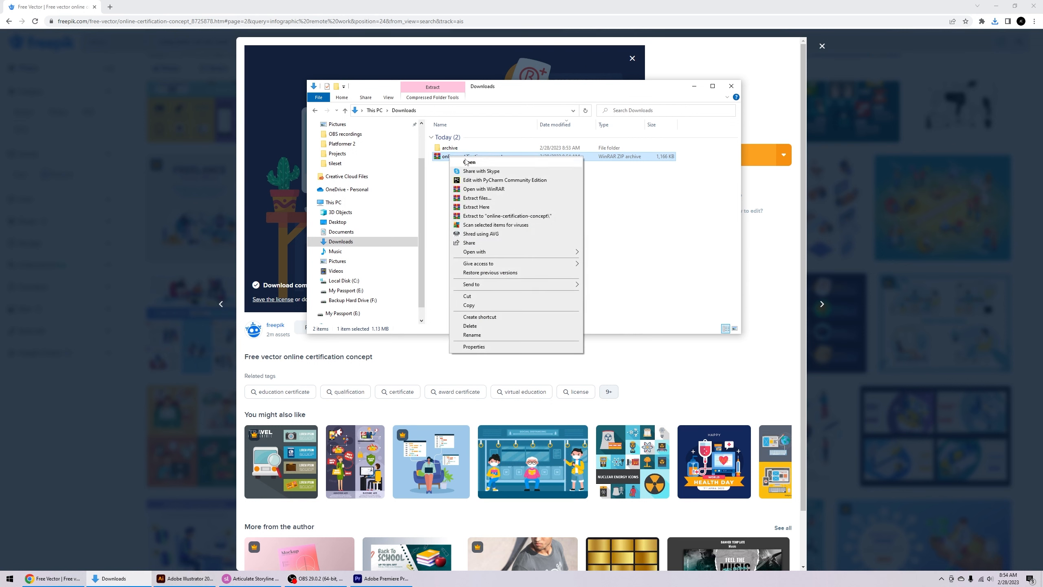
pyautogui.click(488, 216)
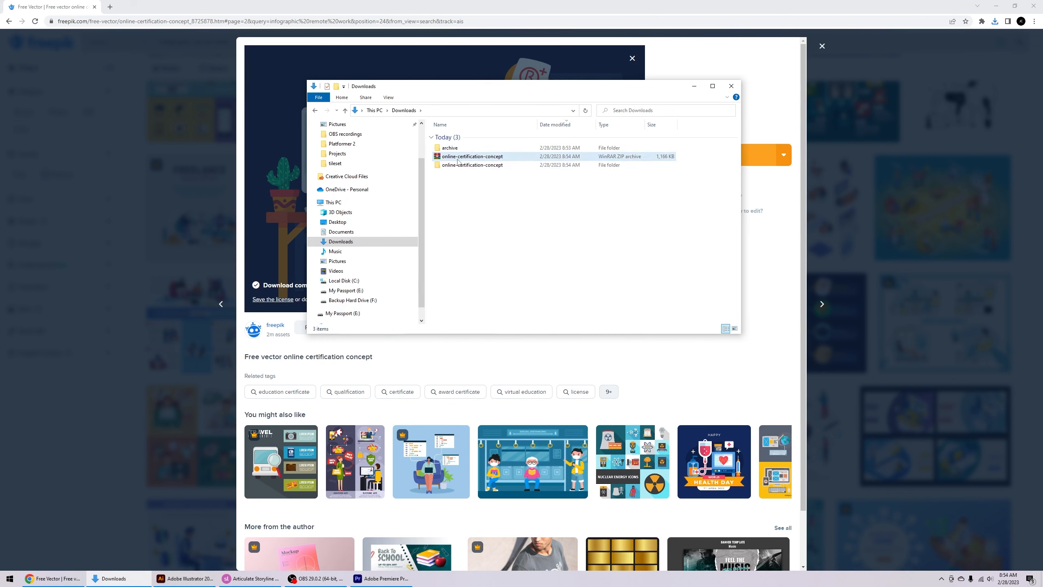
# - Open the Illustrator file 3993402 from the extracted folder, accepting the default text import options and dismissing the missing fonts notice
pyautogui.click(469, 167)
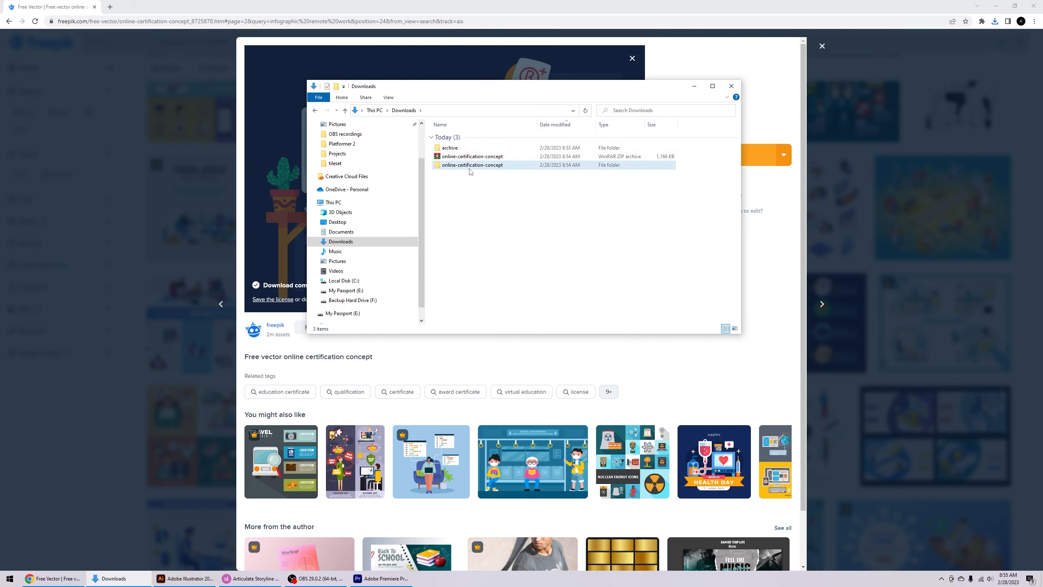
pyautogui.doubleClick(469, 166)
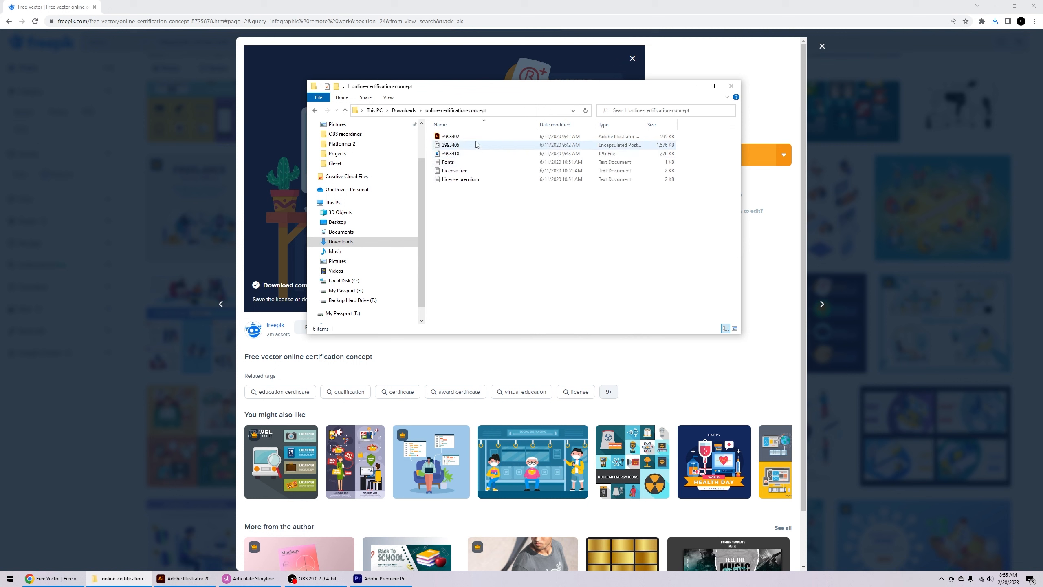
pyautogui.click(457, 139)
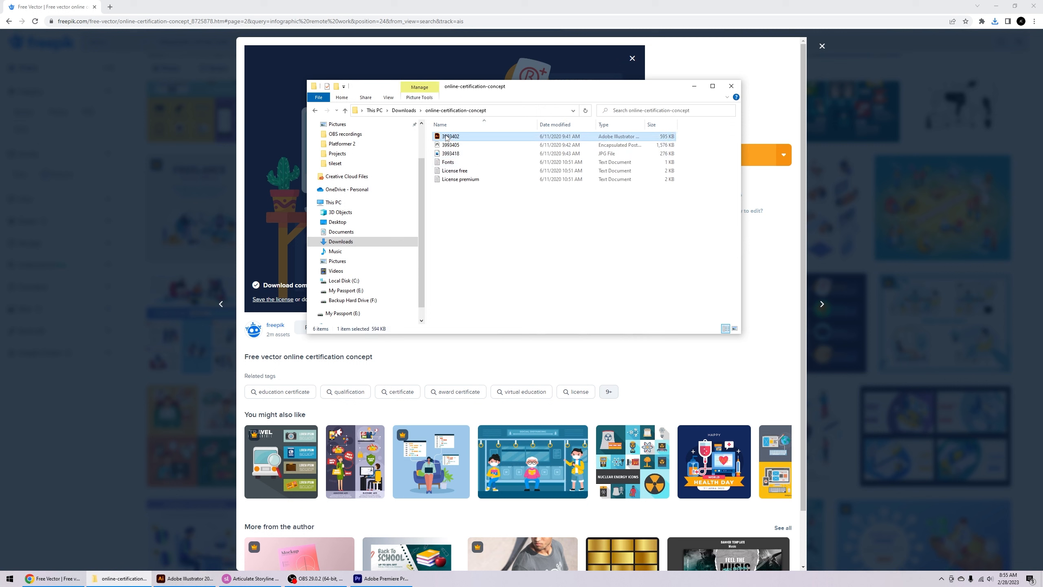
pyautogui.click(452, 147)
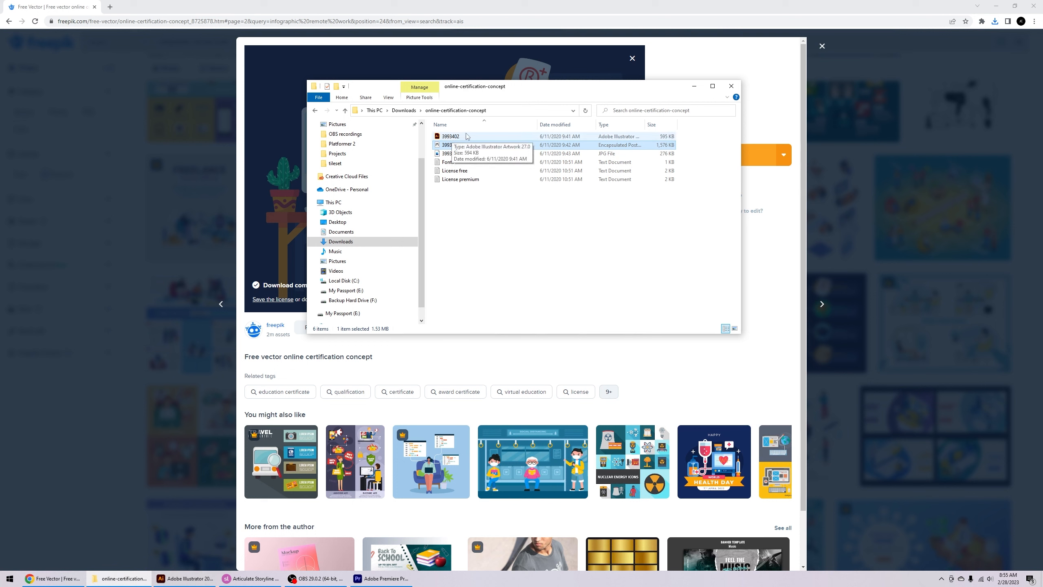
pyautogui.click(452, 137)
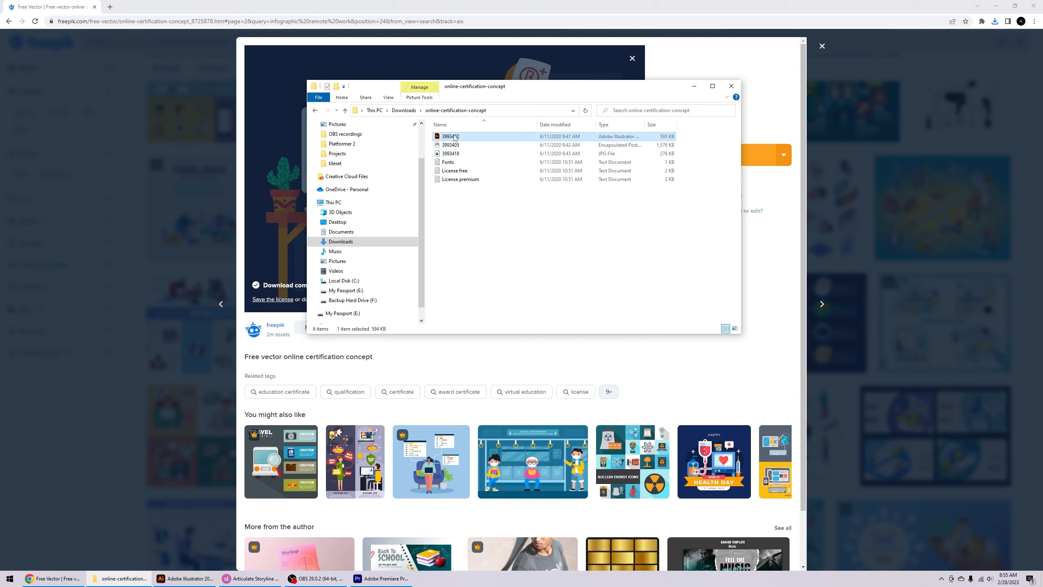
pyautogui.doubleClick(454, 136)
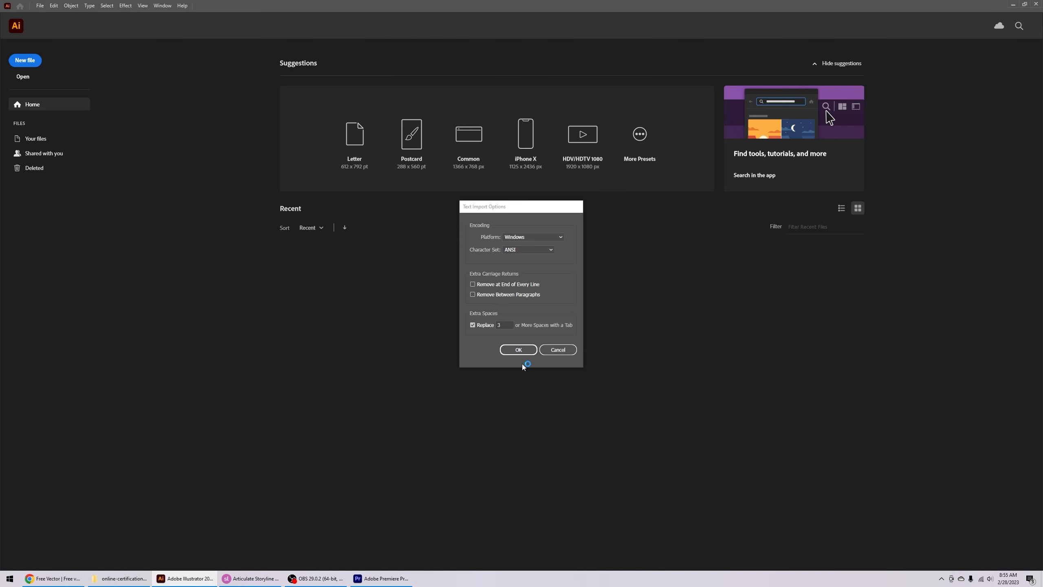
pyautogui.click(527, 351)
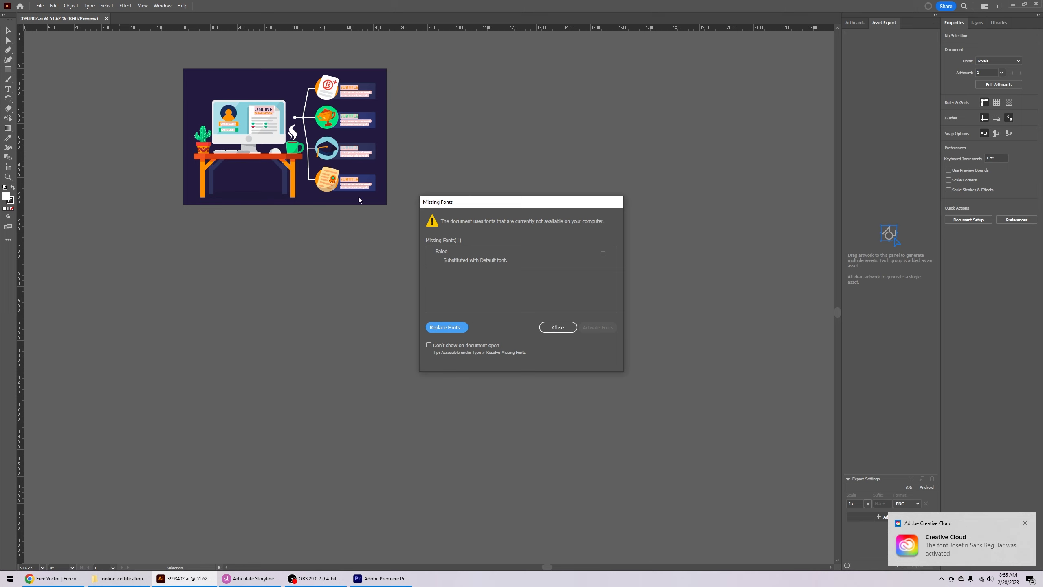
pyautogui.click(553, 328)
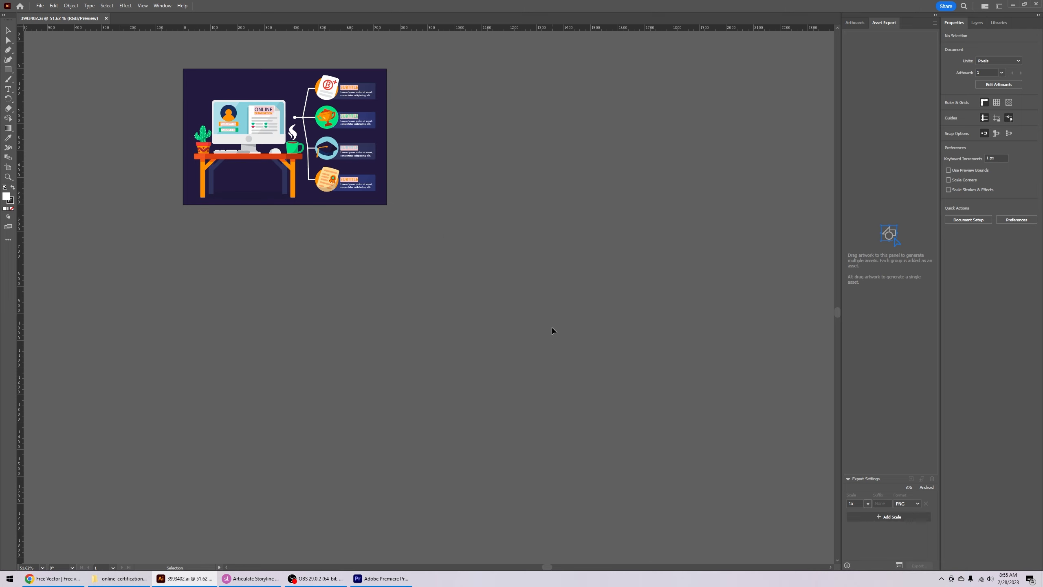
# - Switch to Articulate Storyline to check the project's slide size, and return to the artwork in Illustrator
pyautogui.moveTo(336, 290); pyautogui.dragTo(413, 320)
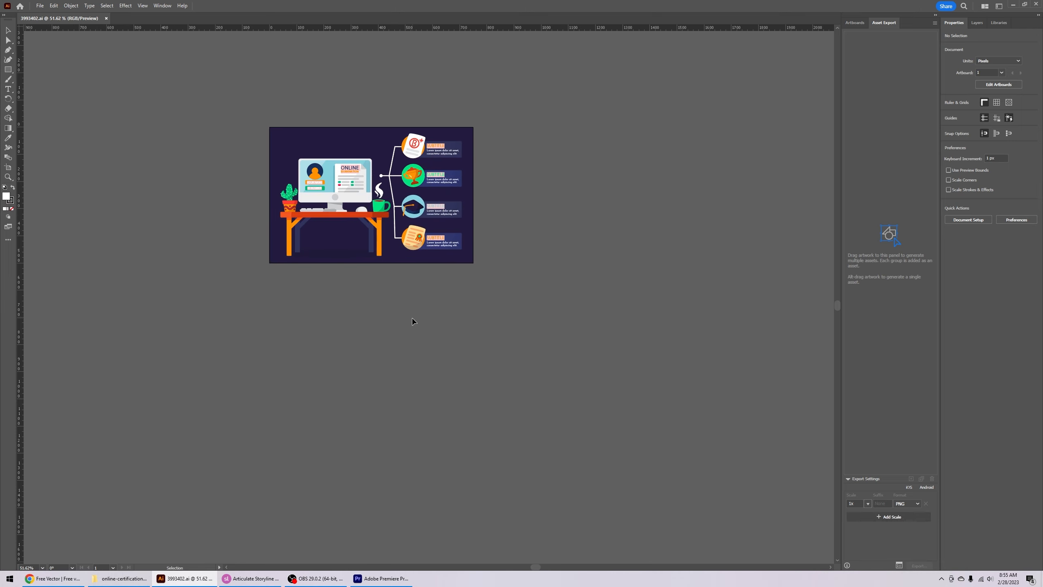
pyautogui.hotkey('alt', 'Tab')
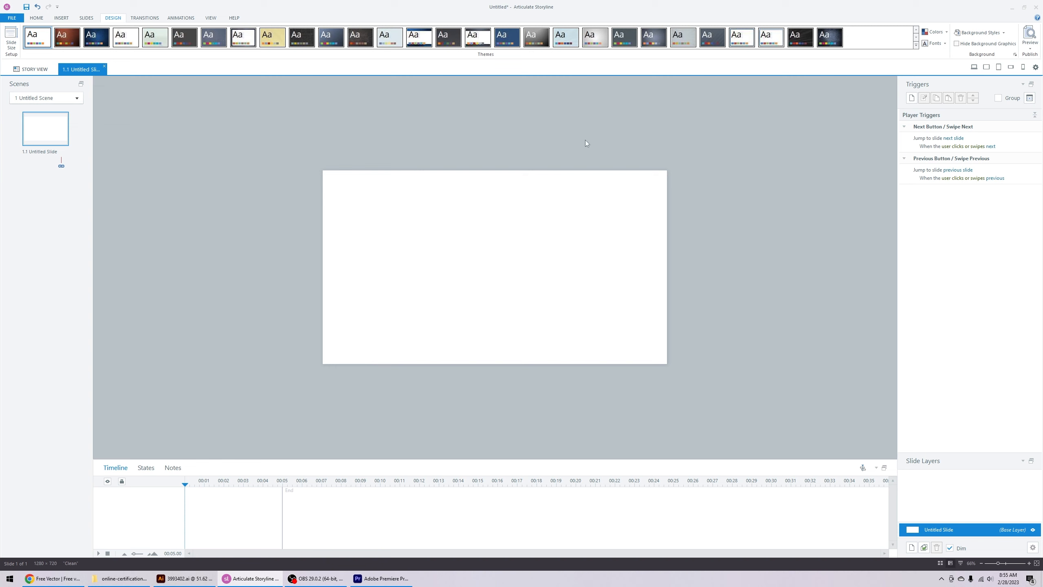
pyautogui.click(1011, 12)
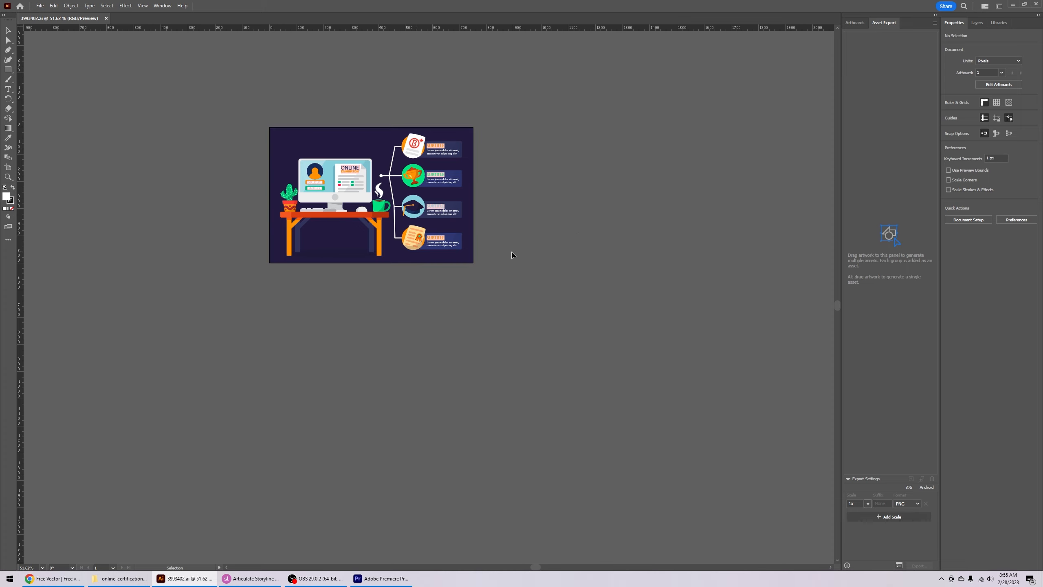
# - Draw a second artboard of about 1119 × 607 px below the existing artwork
pyautogui.click(8, 168)
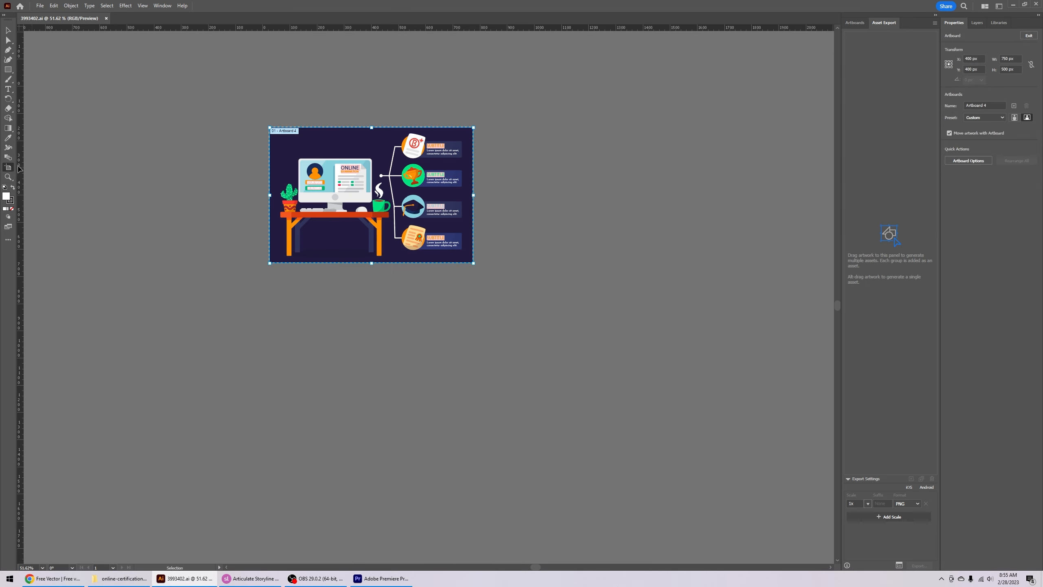
pyautogui.moveTo(267, 295); pyautogui.dragTo(571, 461)
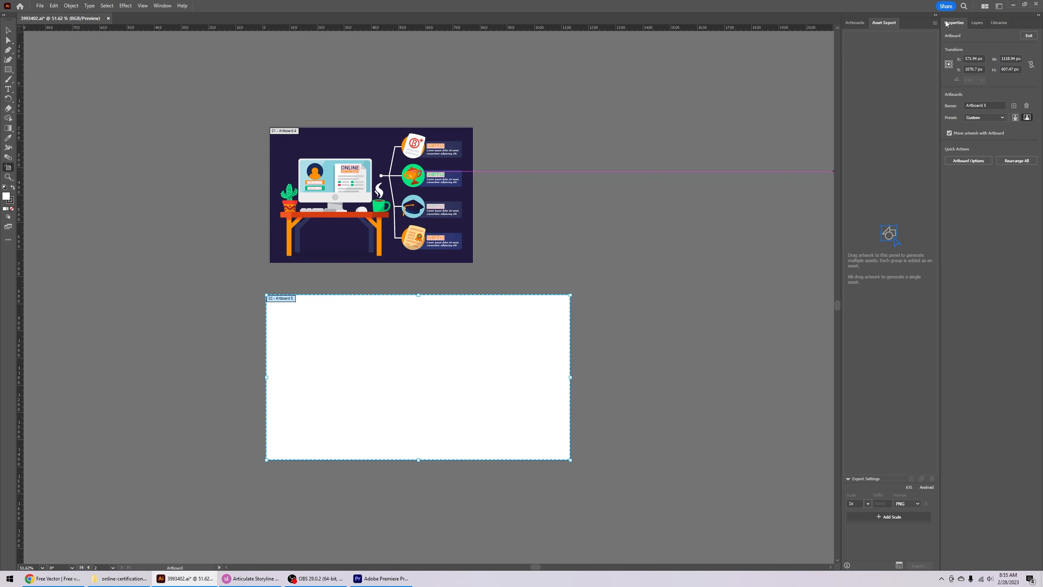
pyautogui.click(163, 6)
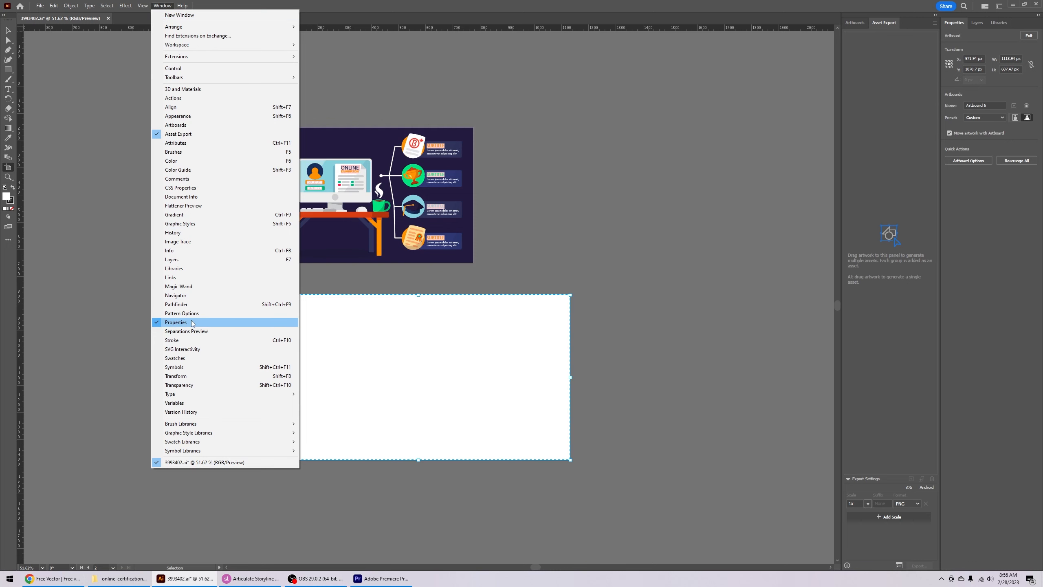
pyautogui.click(758, 133)
pyautogui.click(462, 345)
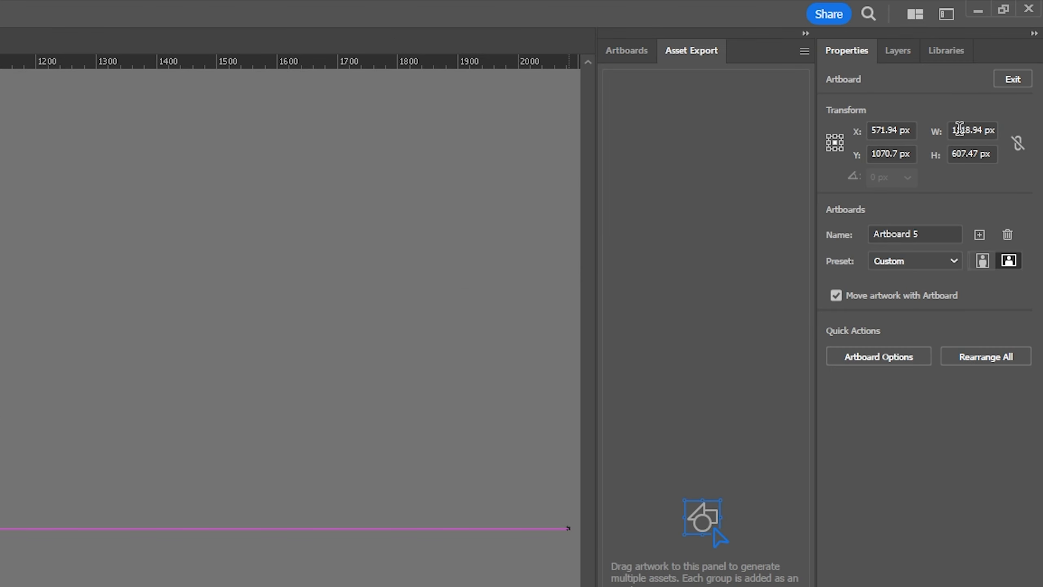
# - Set the new artboard's width to 1280 px and its height to 720 px
pyautogui.click(1002, 58)
pyautogui.write('1280')
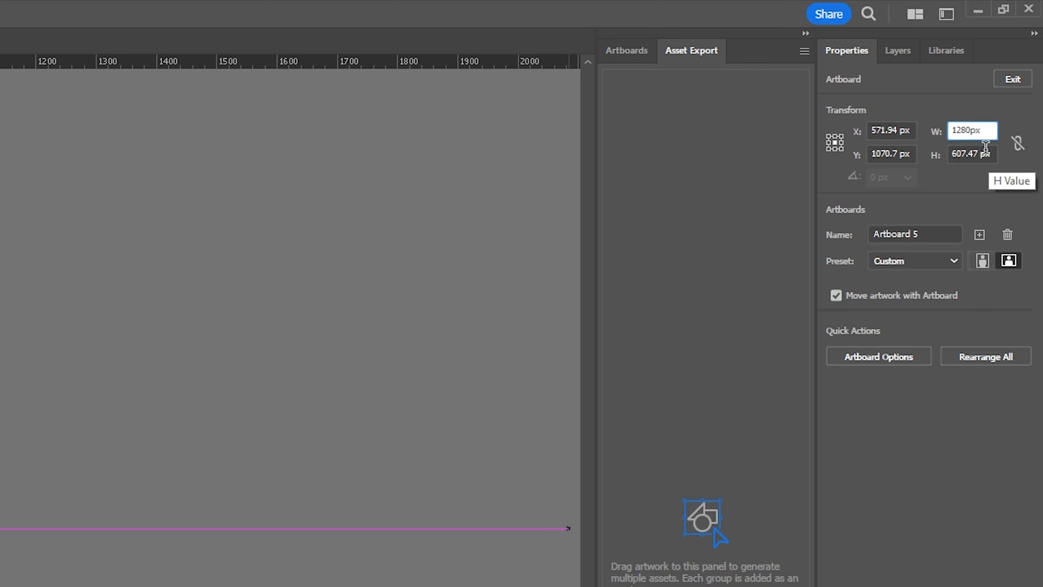
pyautogui.click(986, 152)
pyautogui.write('720')
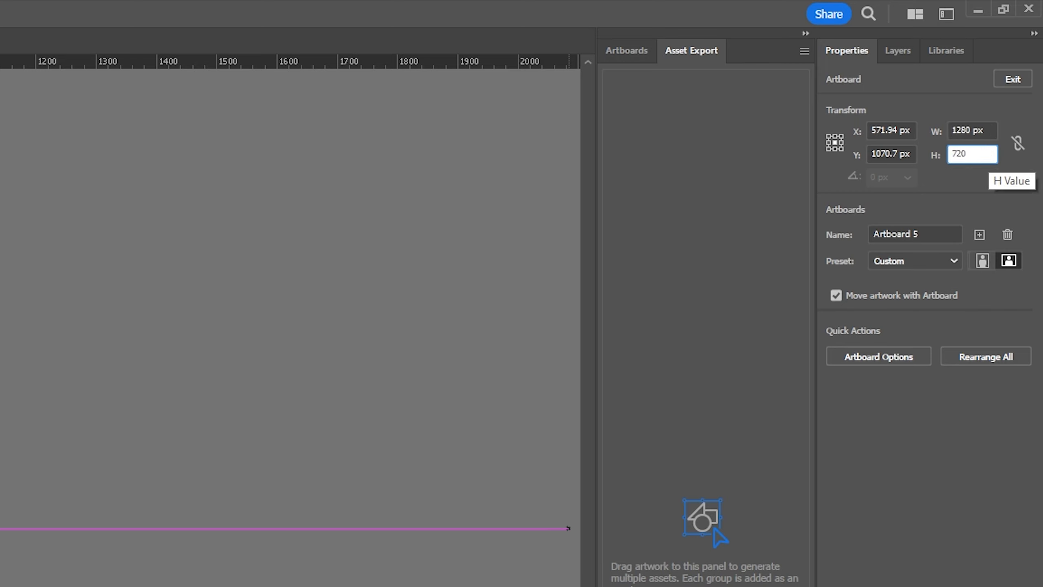
pyautogui.press('Return')
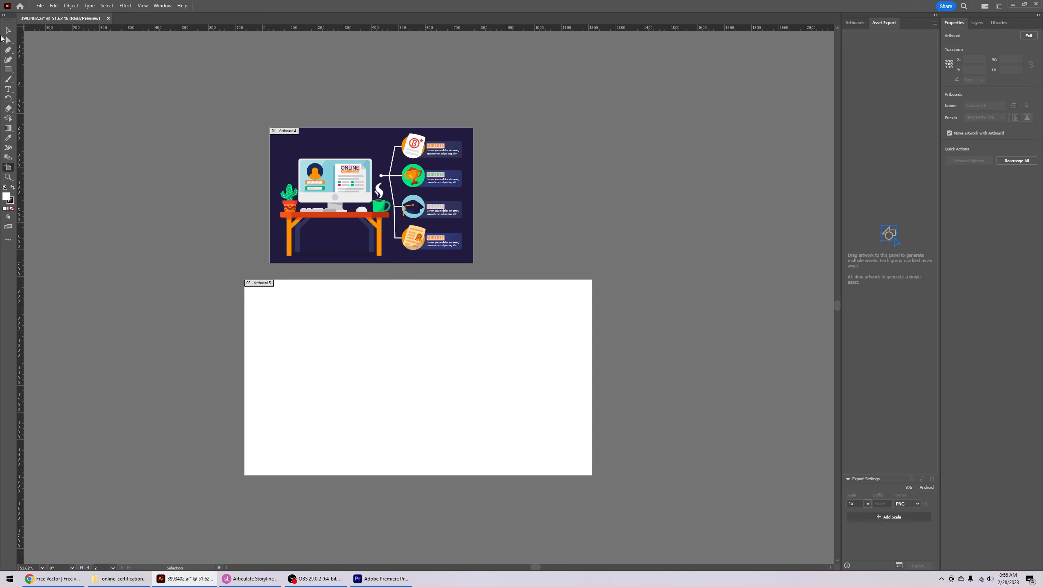
# - Move the whole artwork group onto the new artboard, scaled proportionally to about 1091 × 728 px and centred horizontally
pyautogui.click(8, 31)
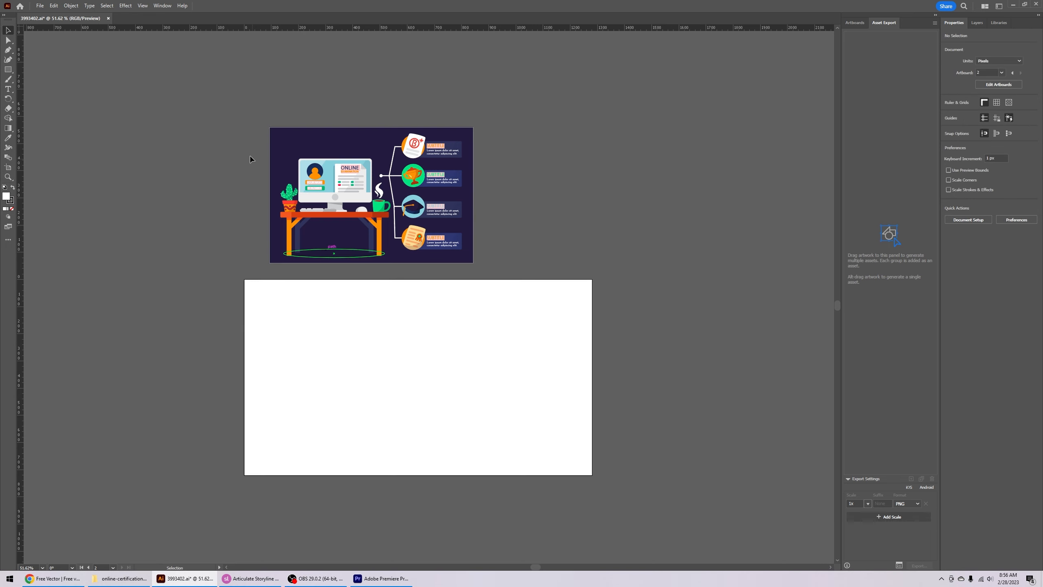
pyautogui.click(405, 185)
pyautogui.moveTo(371, 154); pyautogui.dragTo(346, 307)
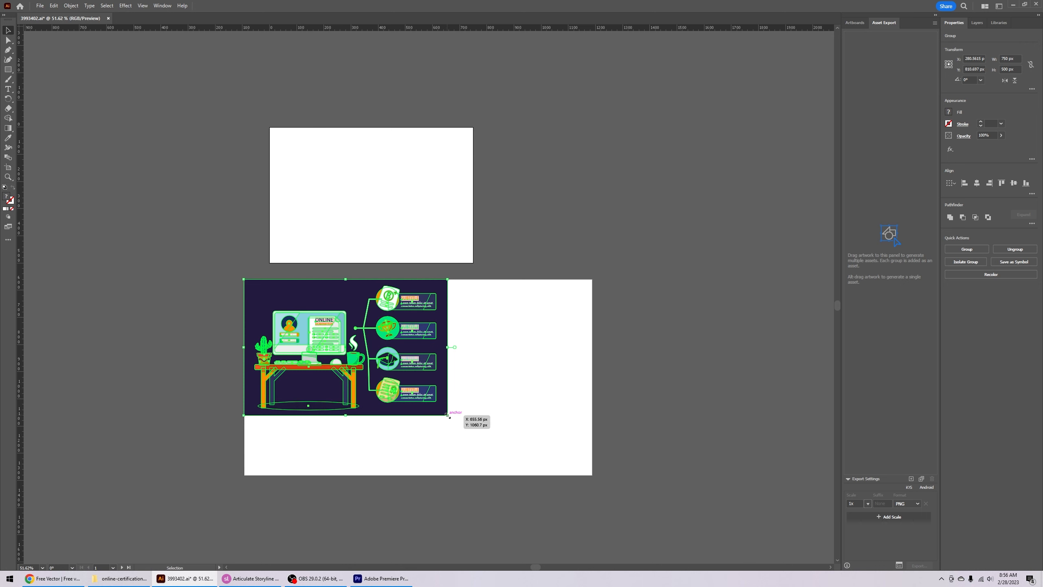
pyautogui.moveTo(448, 415); pyautogui.dragTo(541, 484)
pyautogui.moveTo(539, 409); pyautogui.dragTo(565, 409)
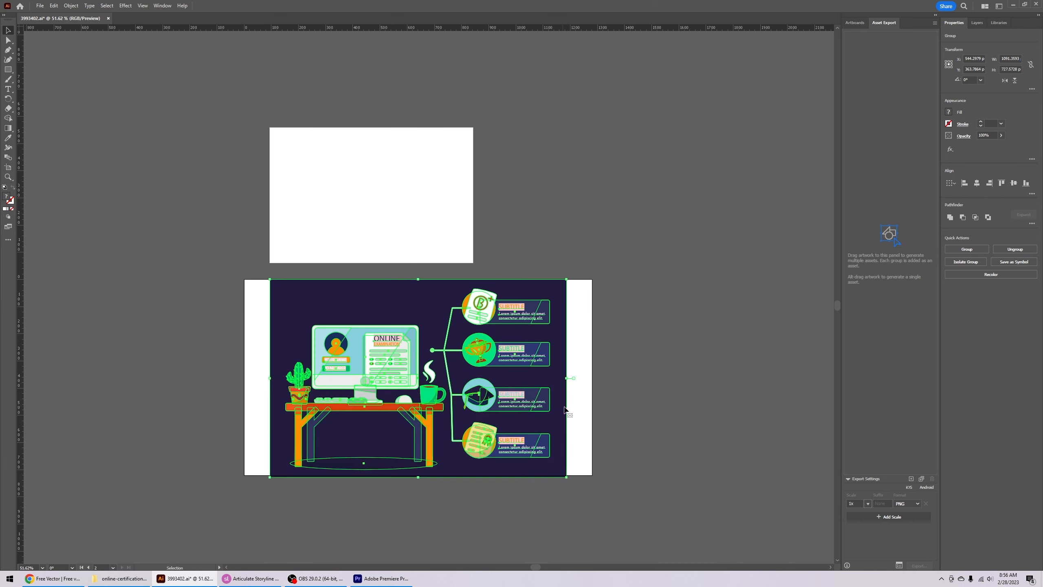
pyautogui.click(620, 406)
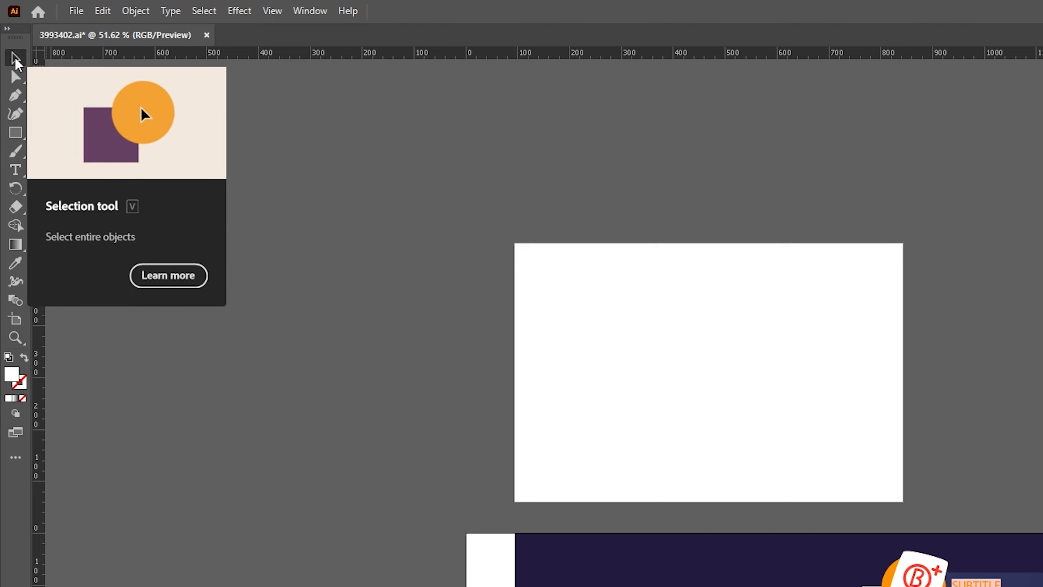
# - Use the Direct Selection tool to stretch the dark background's two right corner points to the artboard's right edge at X 1280 px
pyautogui.click(15, 78)
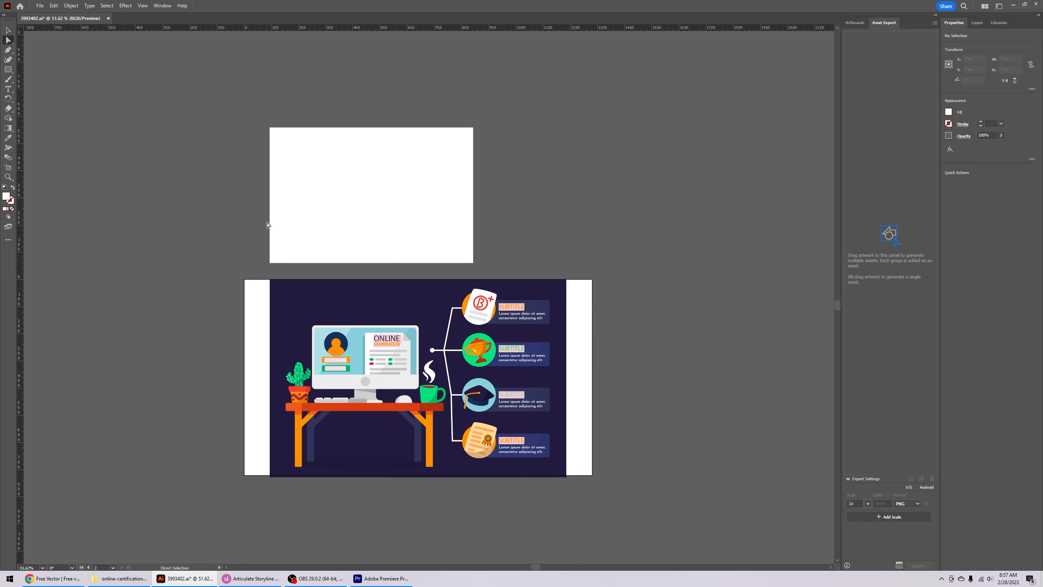
pyautogui.click(402, 304)
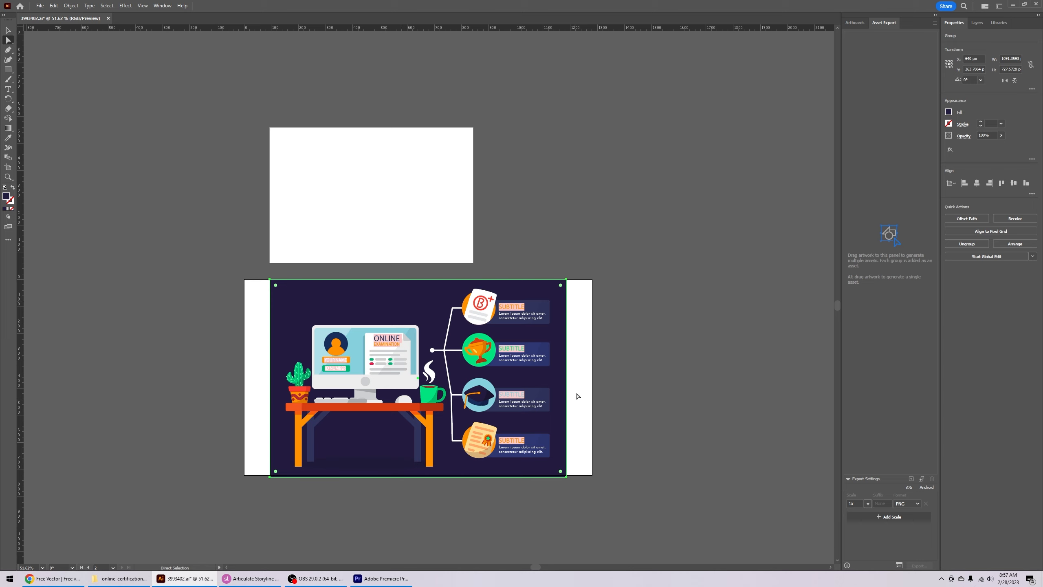
pyautogui.moveTo(568, 282)
pyautogui.mouseDown()
pyautogui.moveTo(586, 282)
pyautogui.moveTo(561, 281)
pyautogui.mouseUp()
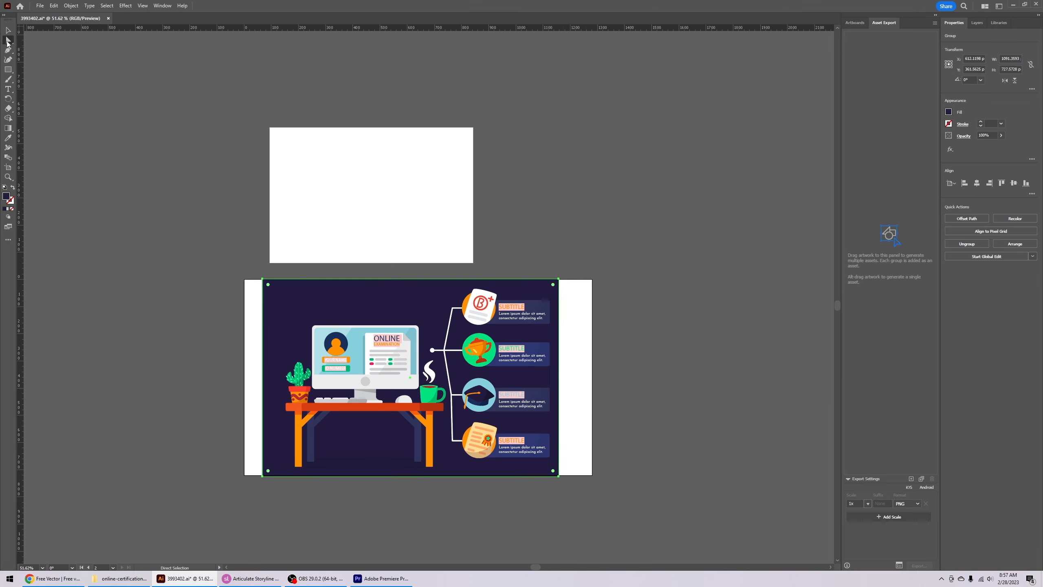
pyautogui.click(559, 280)
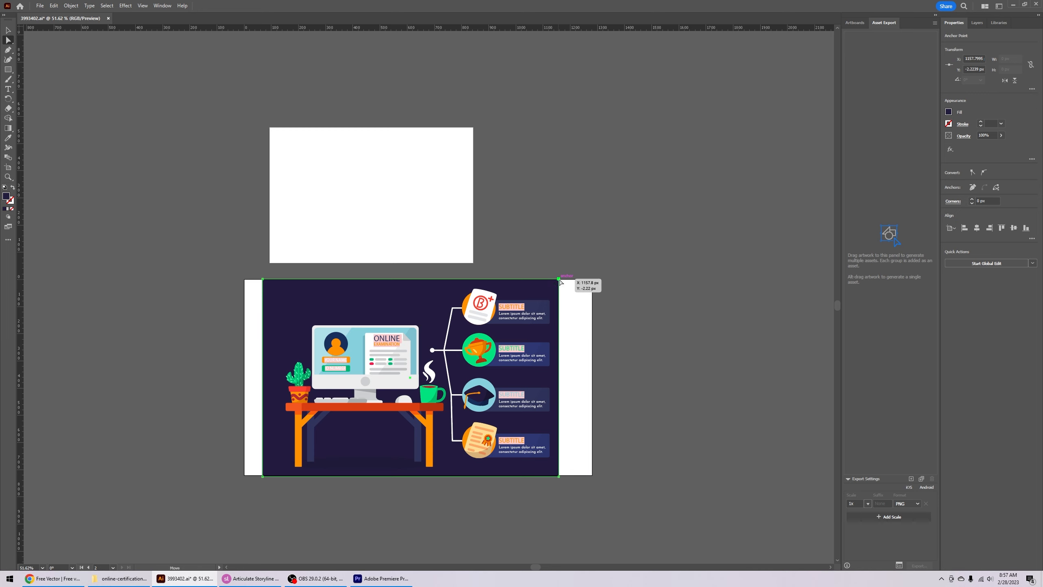
pyautogui.moveTo(560, 280); pyautogui.dragTo(592, 279)
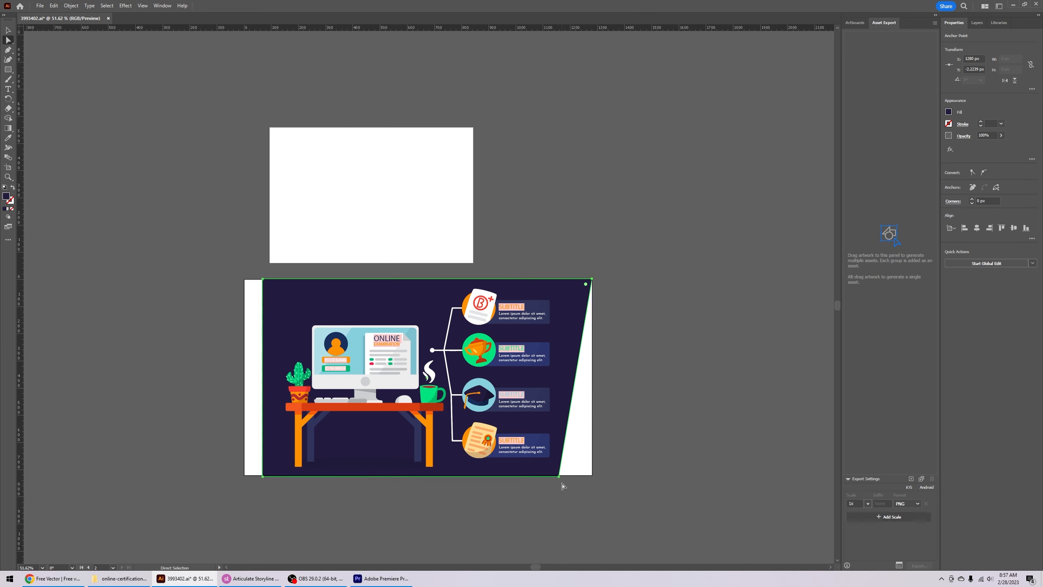
pyautogui.moveTo(559, 476); pyautogui.dragTo(592, 478)
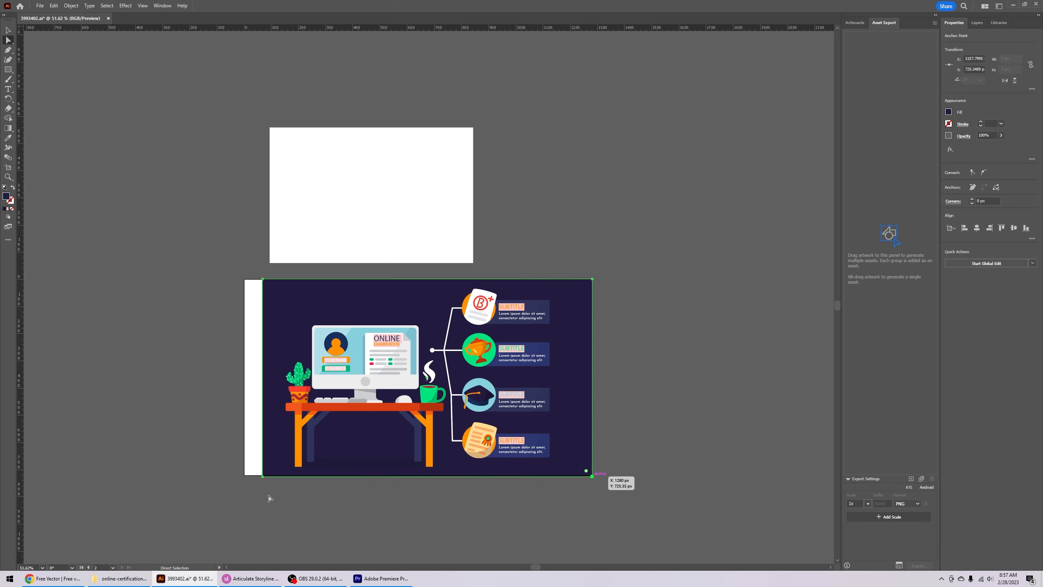
# - Stretch the dark background's two left corner points to the artboard's left edge at X 0 px
pyautogui.click(262, 477)
pyautogui.moveTo(262, 477); pyautogui.dragTo(245, 477)
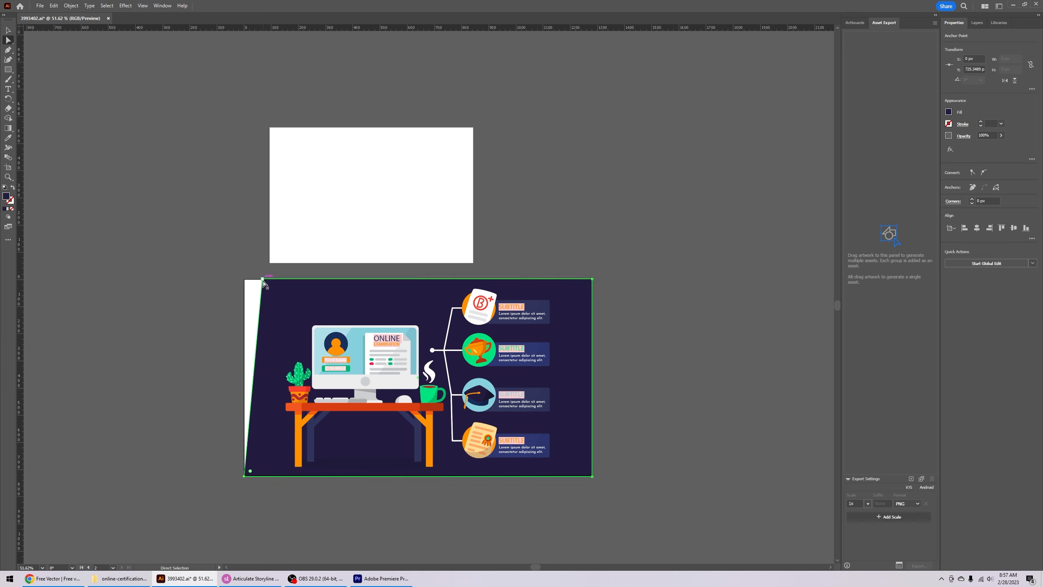
pyautogui.moveTo(263, 280); pyautogui.dragTo(244, 280)
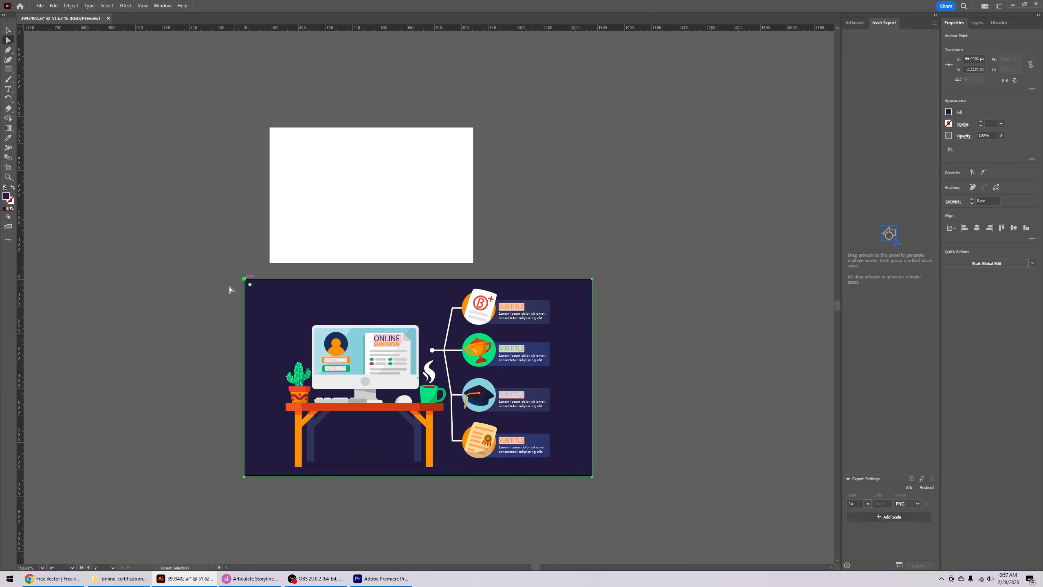
pyautogui.click(161, 324)
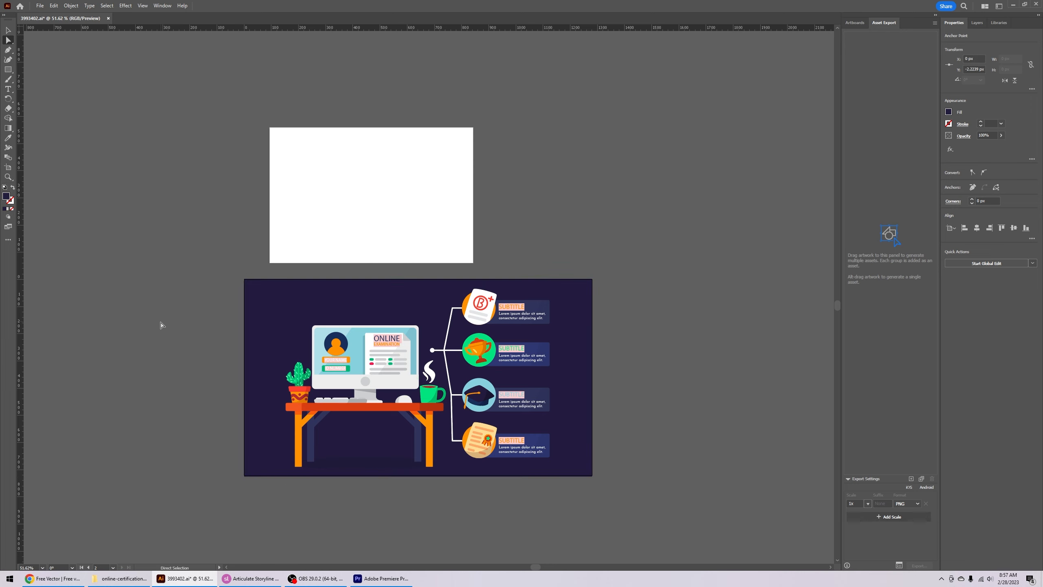
# - Change the fill of the full-artboard background from dark navy to a medium green
pyautogui.click(583, 292)
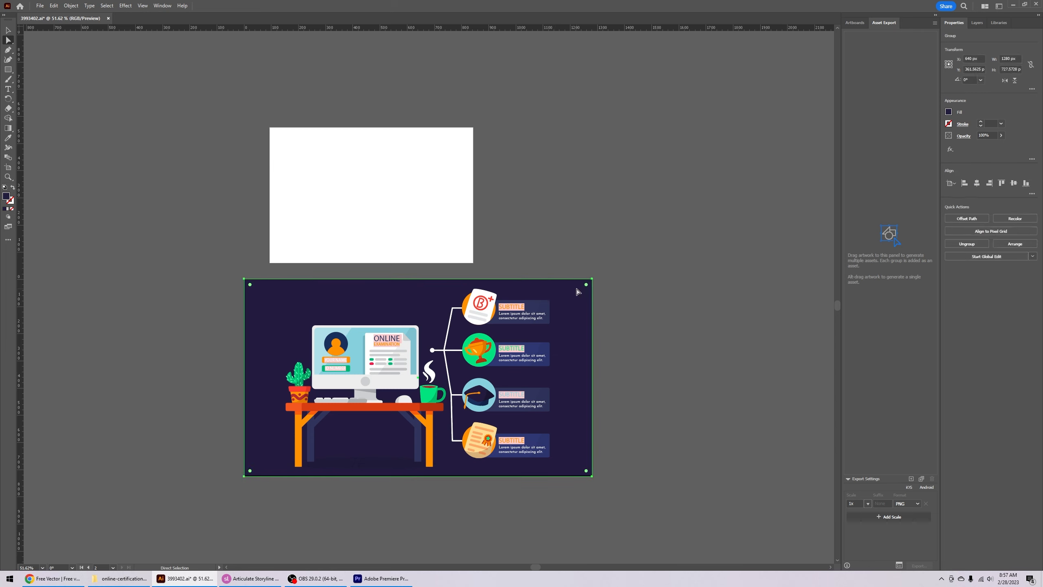
pyautogui.doubleClick(6, 197)
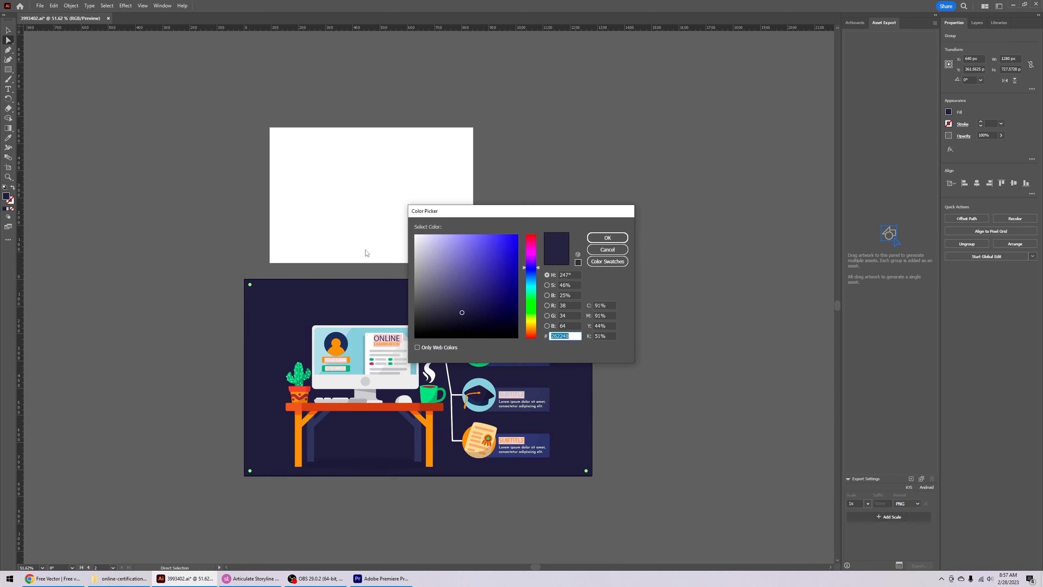
pyautogui.click(535, 284)
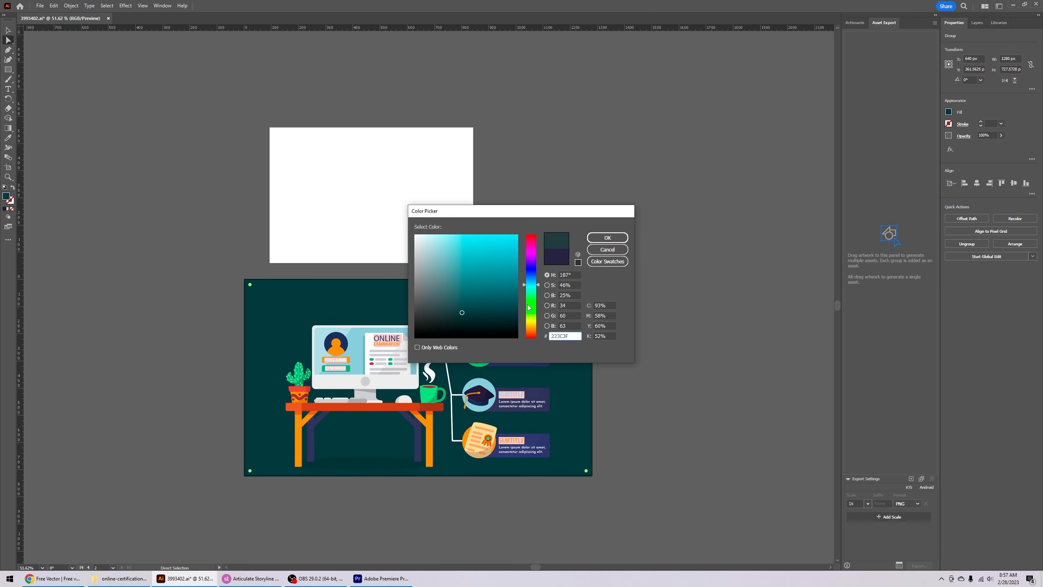
pyautogui.click(530, 303)
pyautogui.click(506, 256)
pyautogui.click(458, 283)
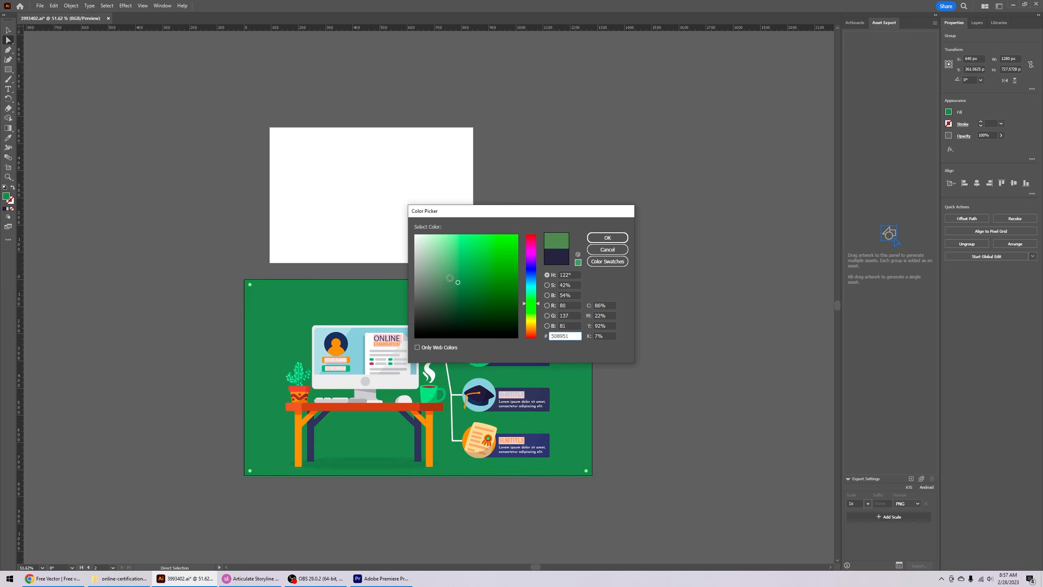
pyautogui.moveTo(450, 279)
pyautogui.mouseDown()
pyautogui.moveTo(483, 299)
pyautogui.moveTo(471, 310)
pyautogui.moveTo(446, 278)
pyautogui.moveTo(474, 267)
pyautogui.moveTo(486, 274)
pyautogui.moveTo(479, 293)
pyautogui.mouseUp()
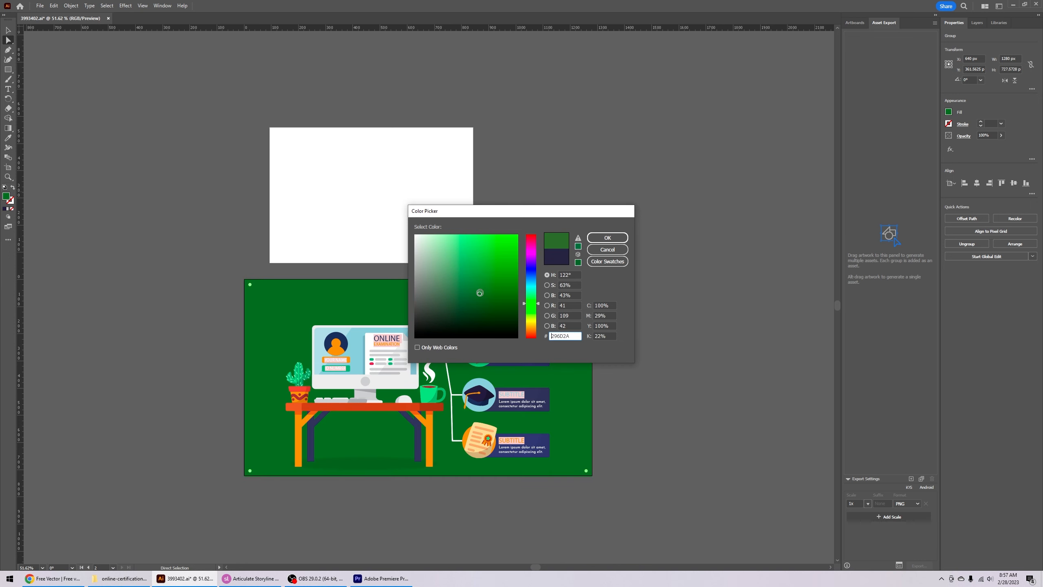
pyautogui.click(468, 271)
pyautogui.click(608, 238)
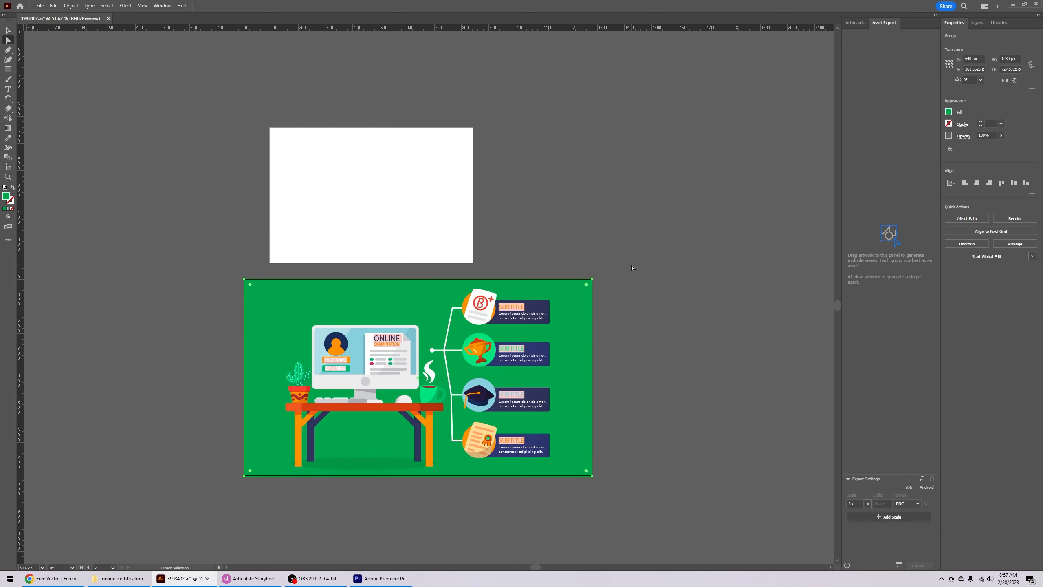
pyautogui.click(638, 271)
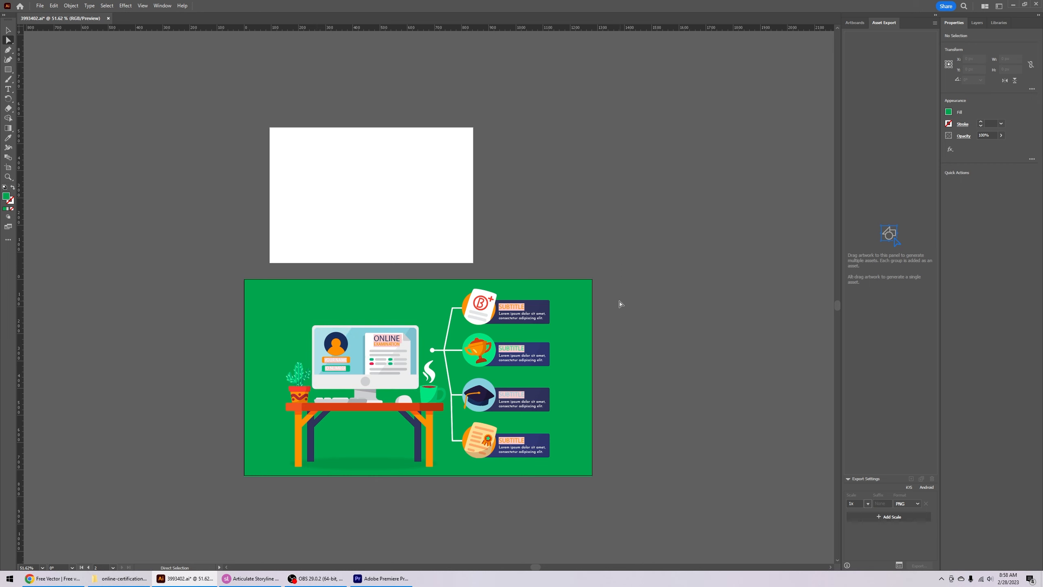
# - Recolour the first subtitle's navy box by sampling the background green with the Eyedropper and darkening it to #377237
pyautogui.click(532, 308)
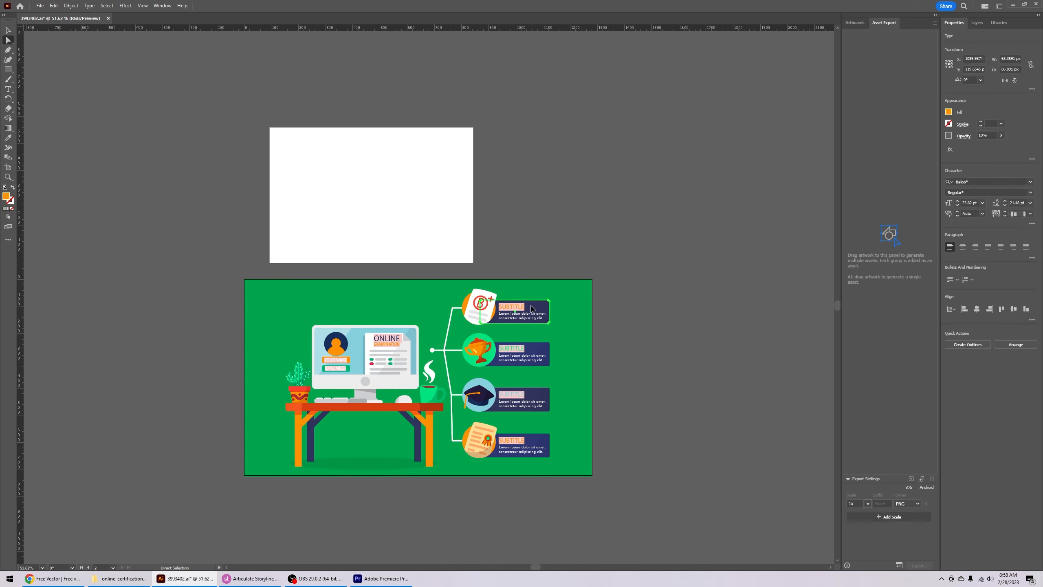
pyautogui.click(542, 311)
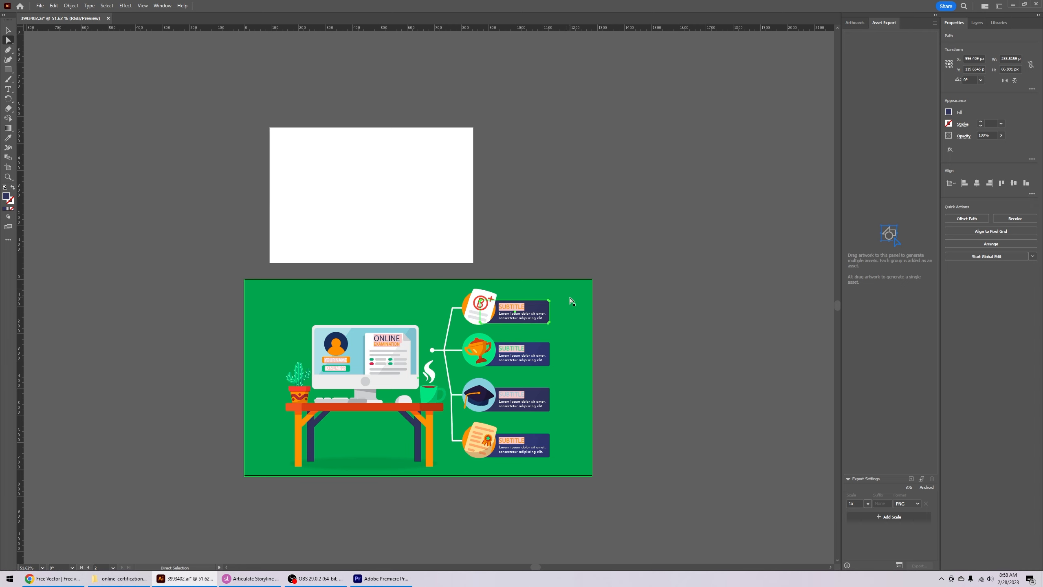
pyautogui.click(12, 140)
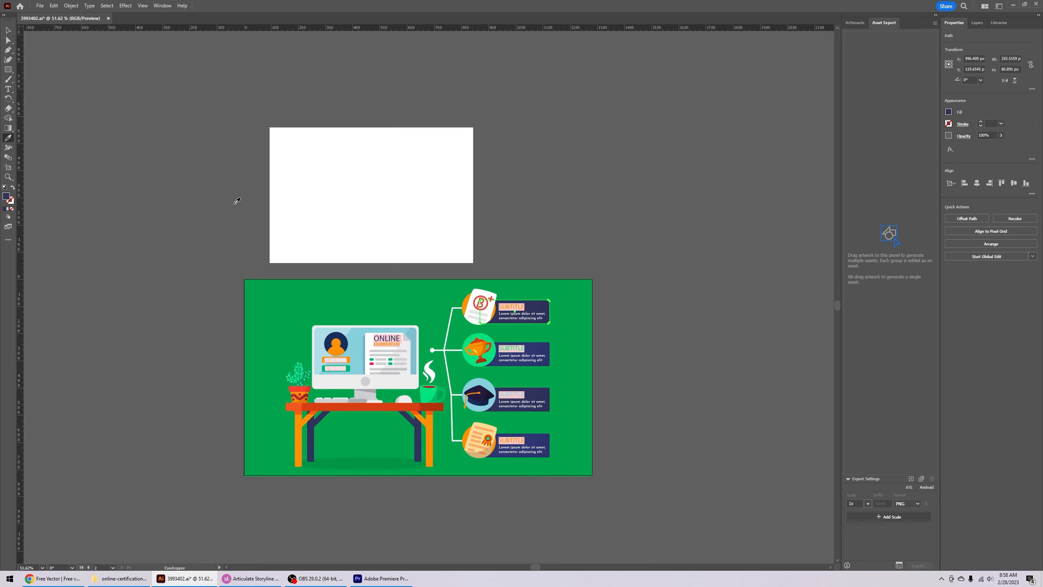
pyautogui.click(571, 292)
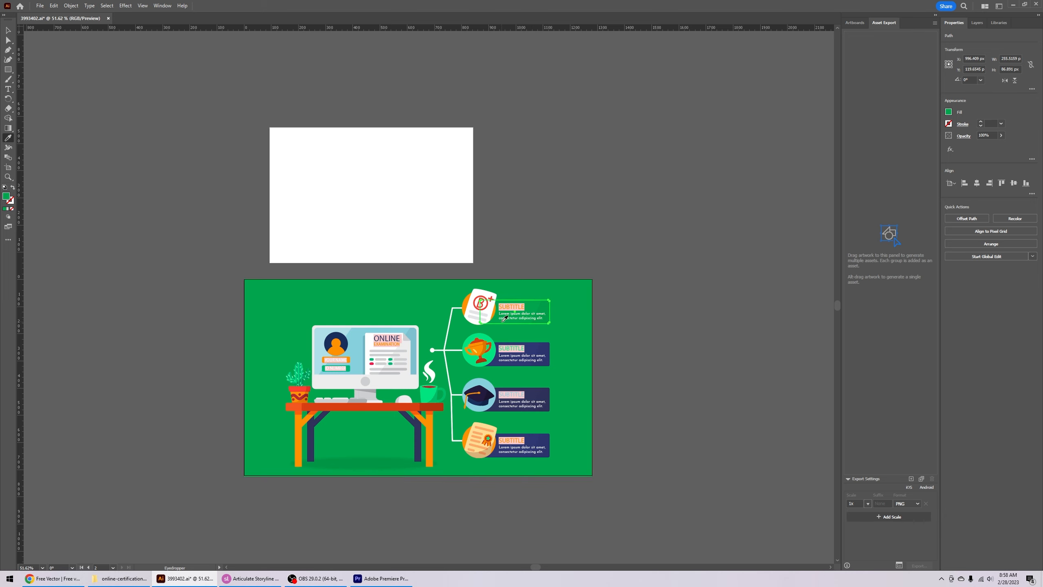
pyautogui.doubleClick(5, 197)
pyautogui.click(469, 291)
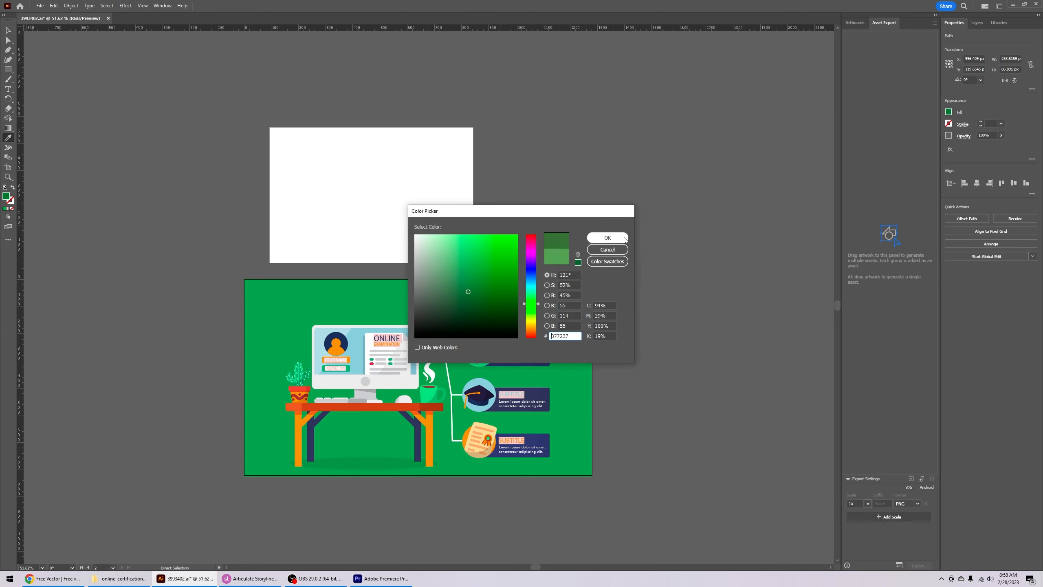
pyautogui.click(623, 239)
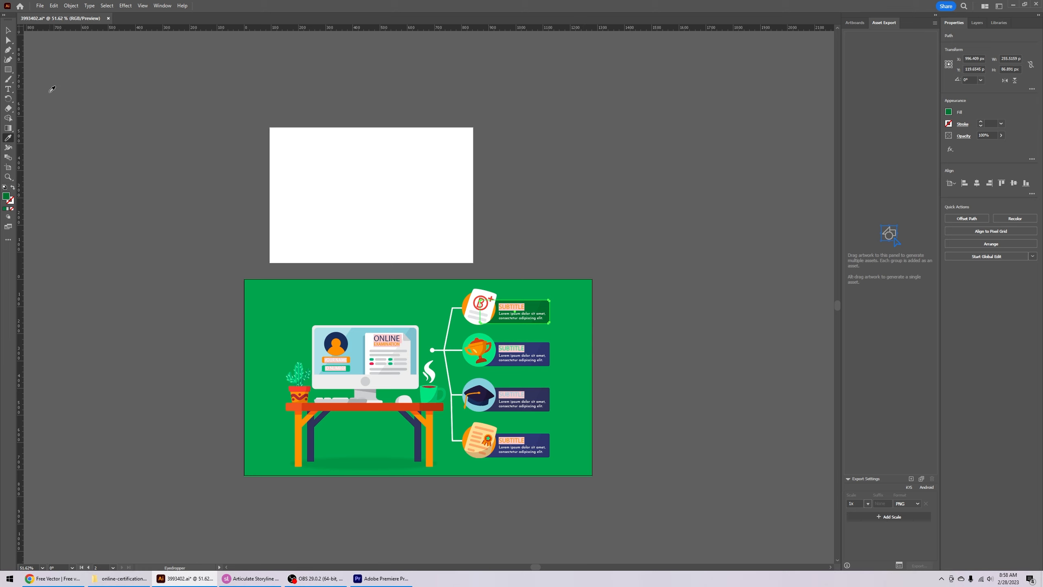
pyautogui.click(8, 41)
pyautogui.click(165, 103)
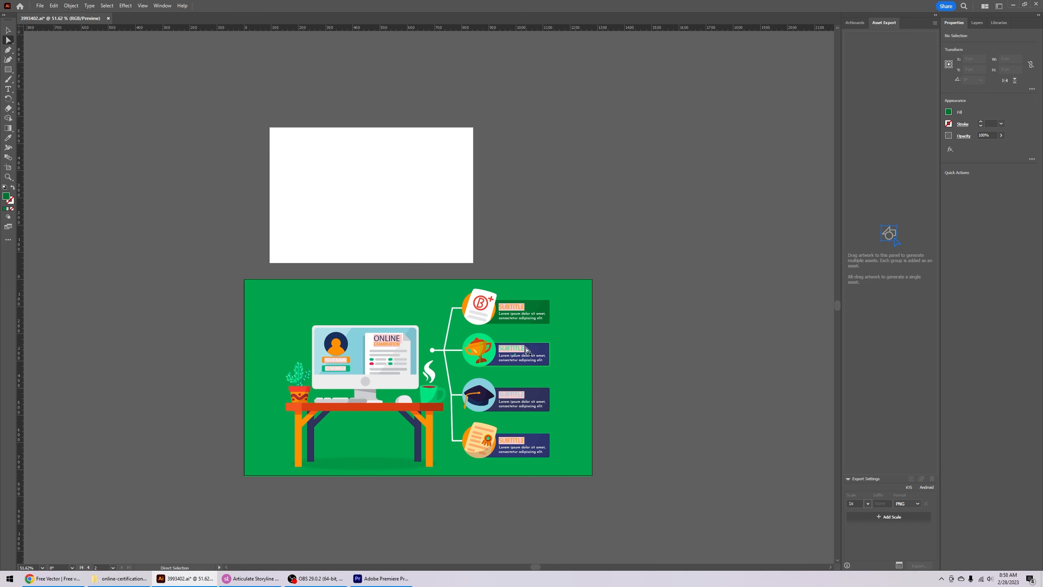
# - Select the second subtitle's box with its diagonal accent and apply the first box's dark green with the Eyedropper
pyautogui.click(546, 352)
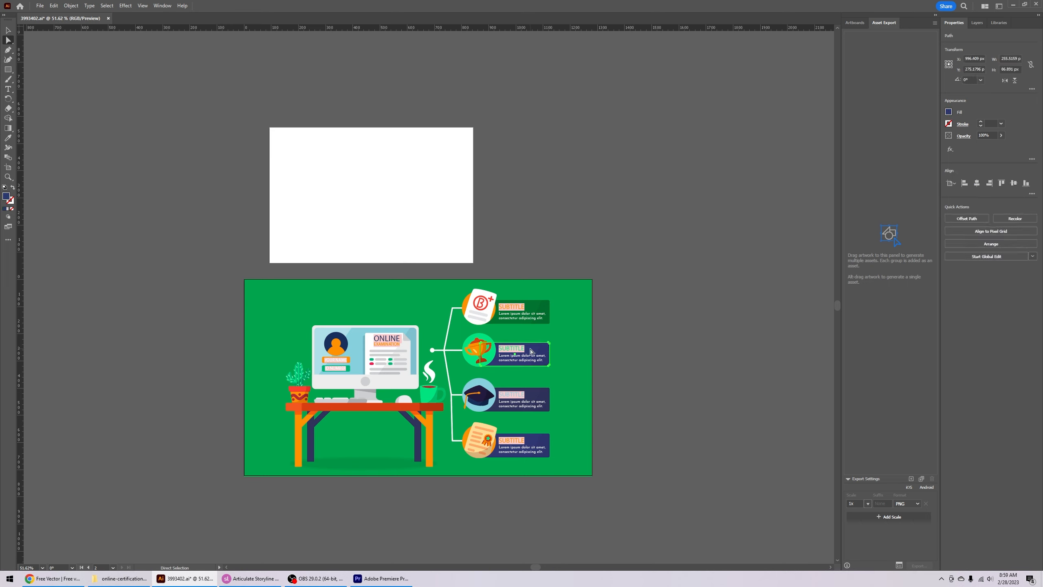
pyautogui.keyDown('shift'); pyautogui.click(546, 351); pyautogui.keyUp('shift')
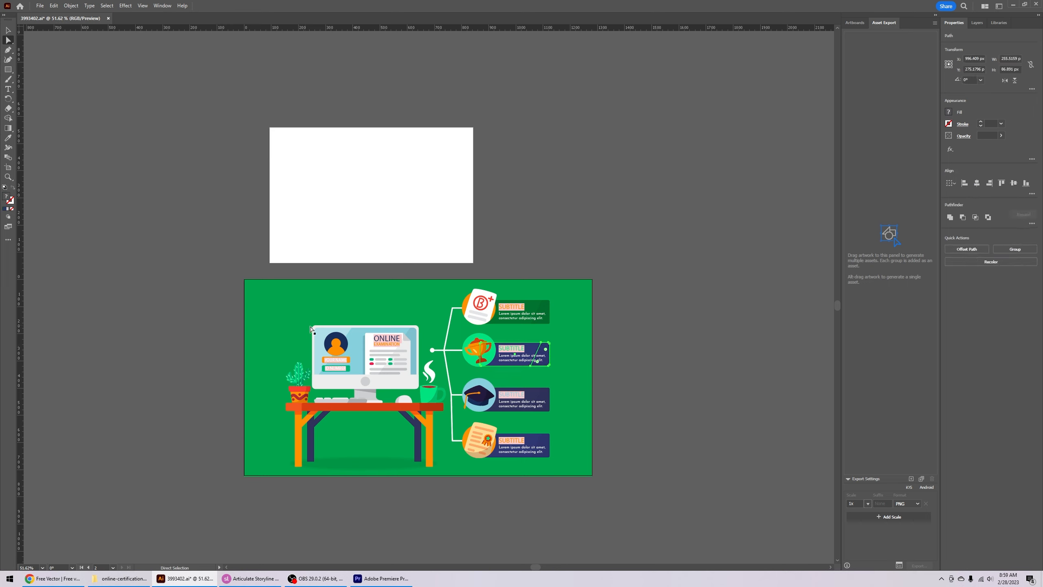
pyautogui.click(14, 139)
pyautogui.click(587, 319)
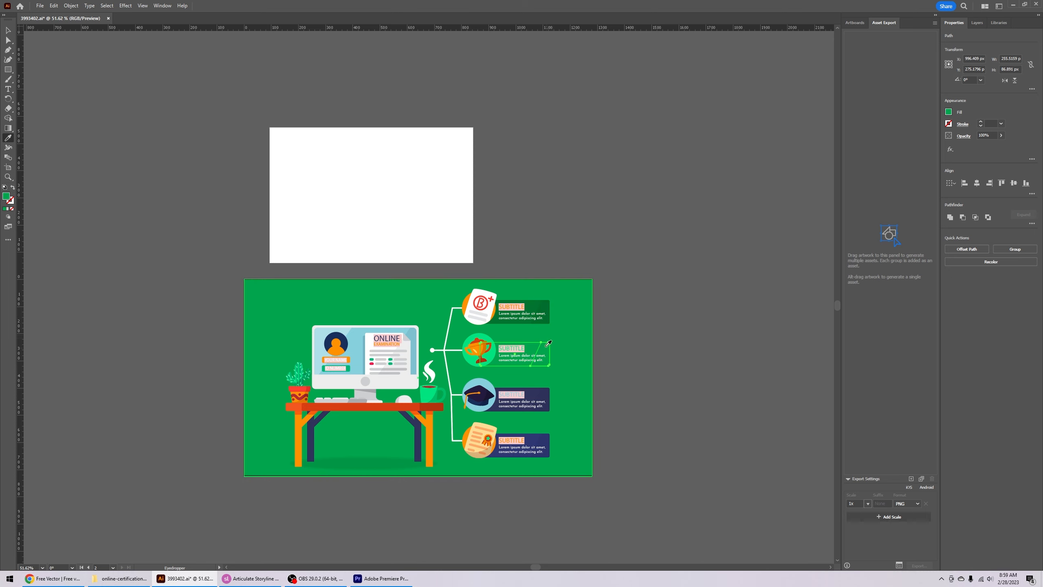
pyautogui.click(533, 303)
# - Recolour the third and fourth subtitle boxes and their diagonal accents with the dark green sampled from the boxes above them
pyautogui.press('a')
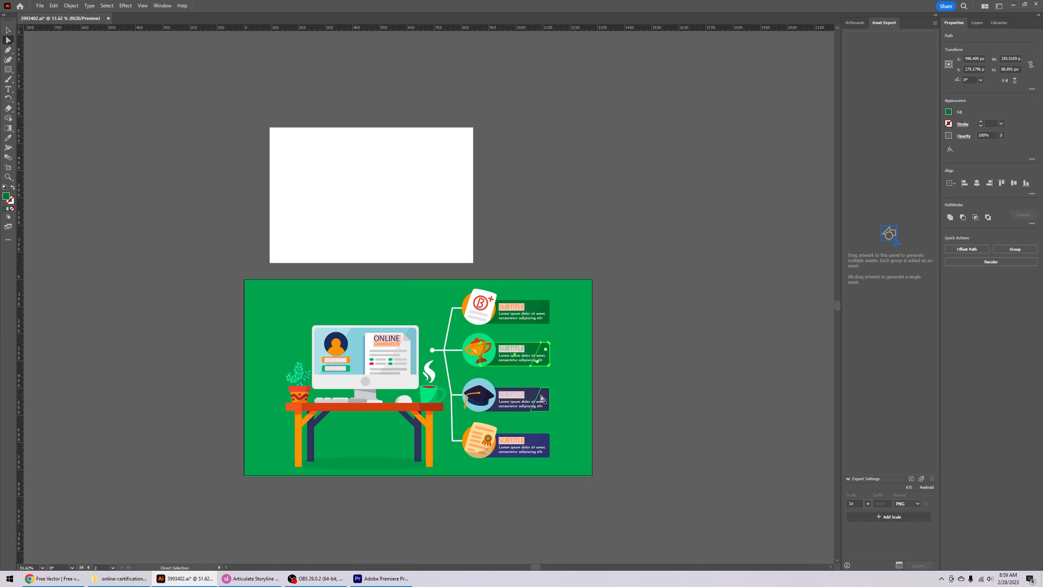
pyautogui.click(531, 395)
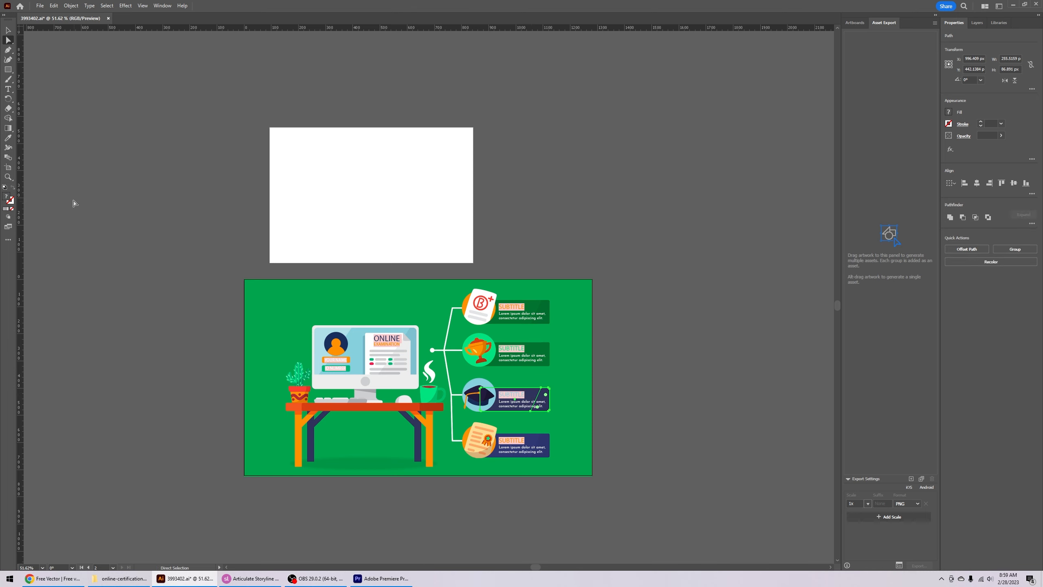
pyautogui.press('i')
pyautogui.click(534, 350)
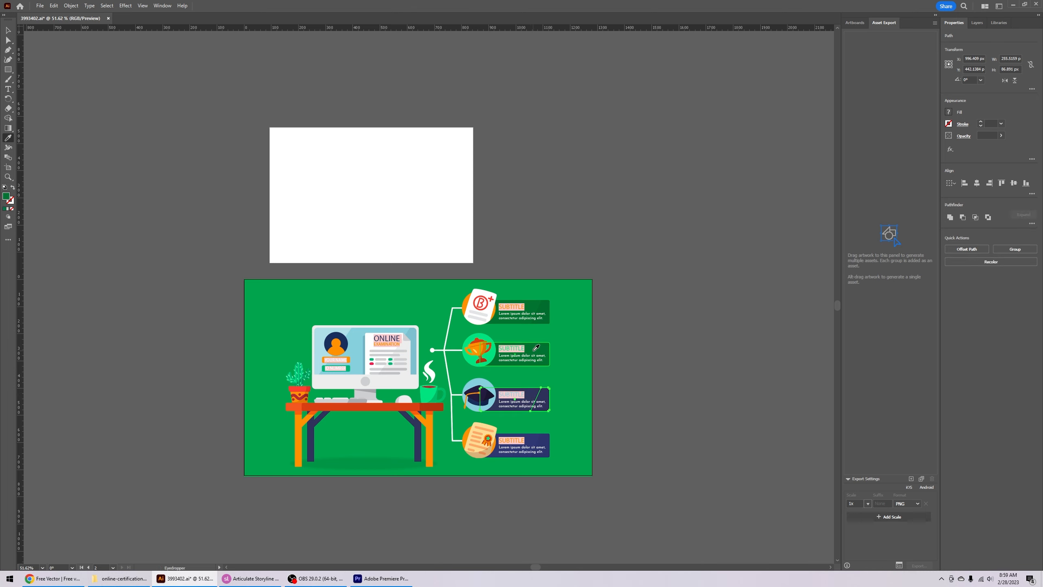
pyautogui.press('a')
pyautogui.click(532, 442)
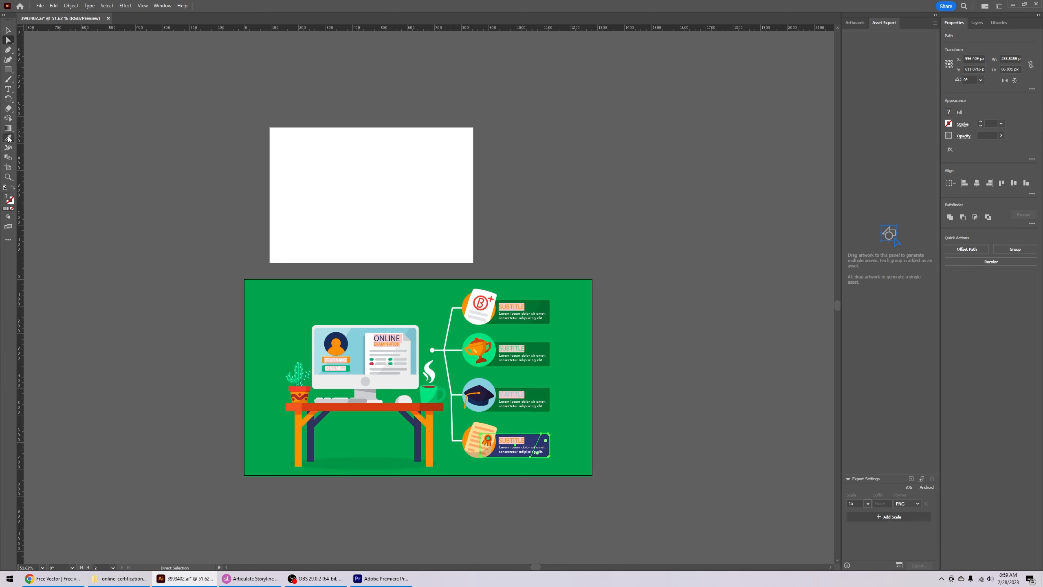
pyautogui.click(8, 138)
pyautogui.click(536, 393)
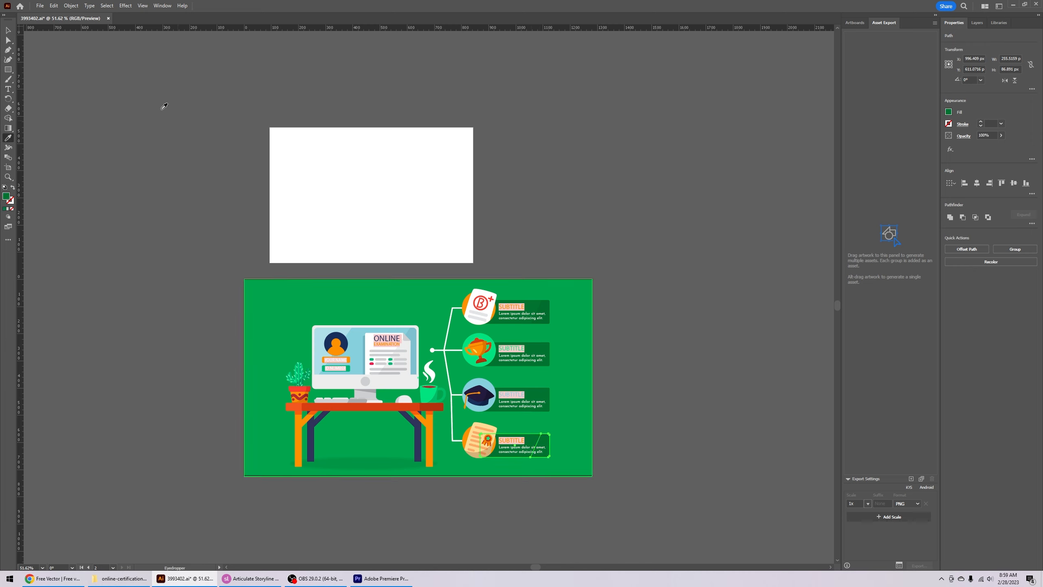
# - Move the foreground group of desk, monitor and subtitles slightly left and up on the green background
pyautogui.press('v')
pyautogui.click(149, 158)
pyautogui.moveTo(541, 320); pyautogui.dragTo(498, 310)
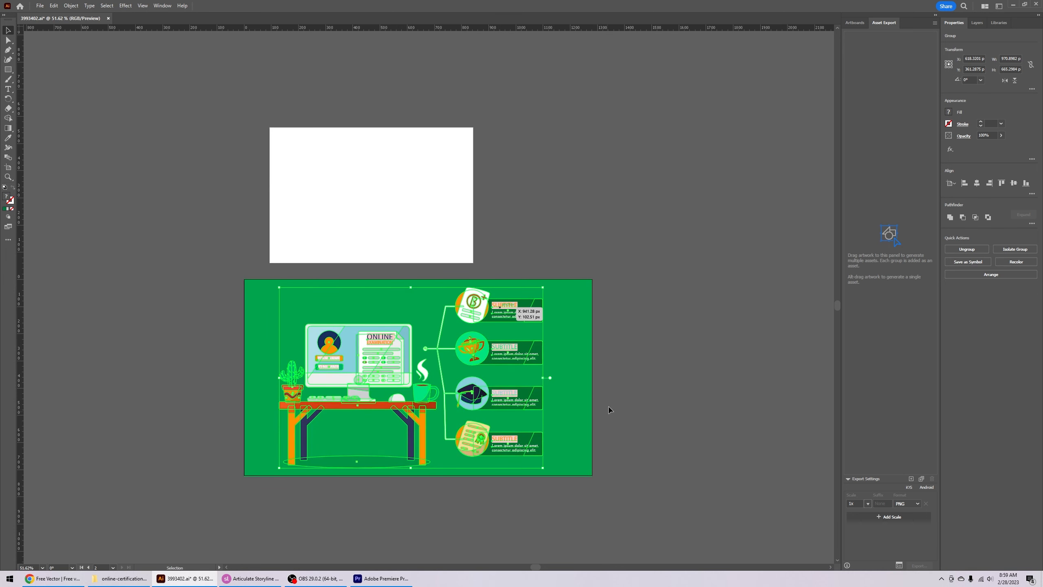
pyautogui.click(79, 85)
# - Nudge the green background slightly up and left, and stretch its right corner points past the artboard's right edge
pyautogui.press('a')
pyautogui.moveTo(572, 313)
pyautogui.mouseDown()
pyautogui.moveTo(544, 336)
pyautogui.moveTo(565, 314)
pyautogui.mouseUp()
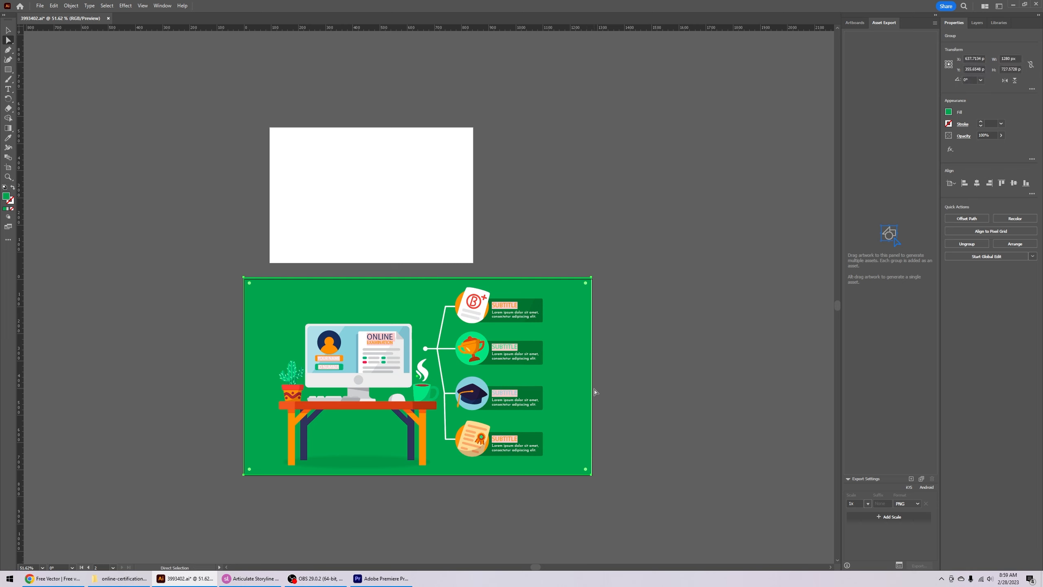
pyautogui.click(591, 278)
pyautogui.click(592, 475)
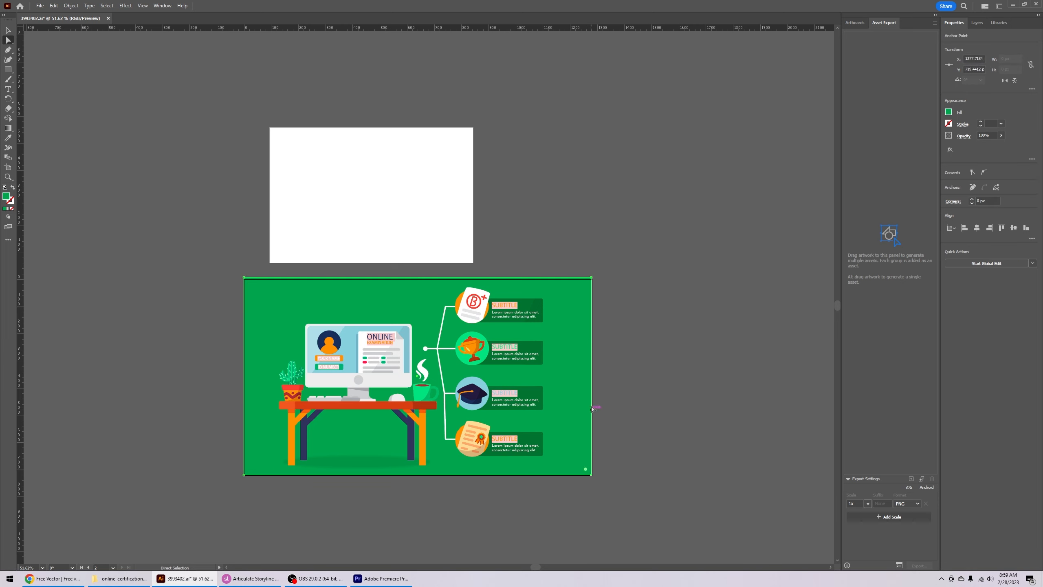
pyautogui.moveTo(593, 281); pyautogui.dragTo(602, 279)
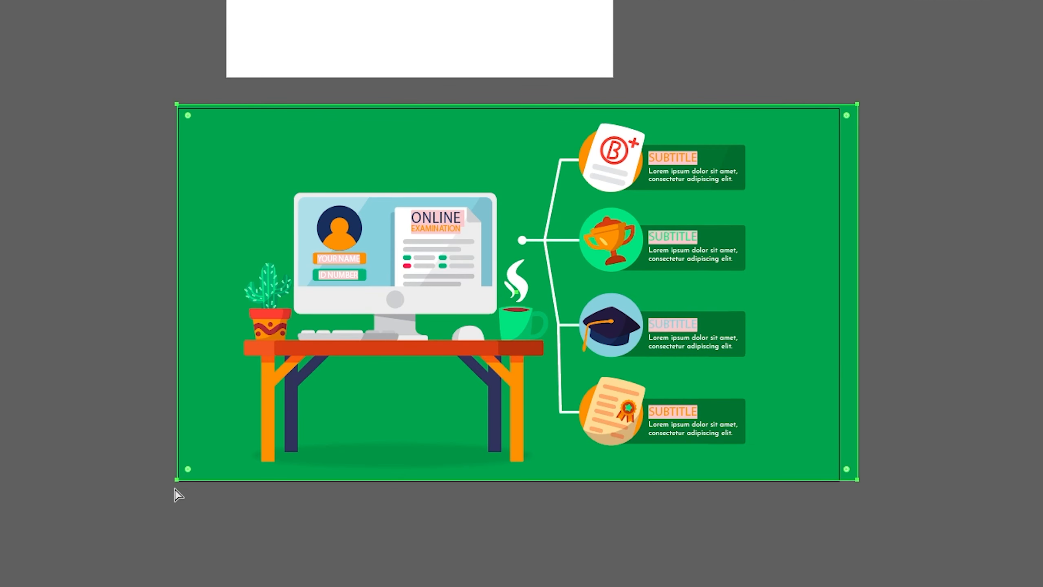
pyautogui.click(175, 490)
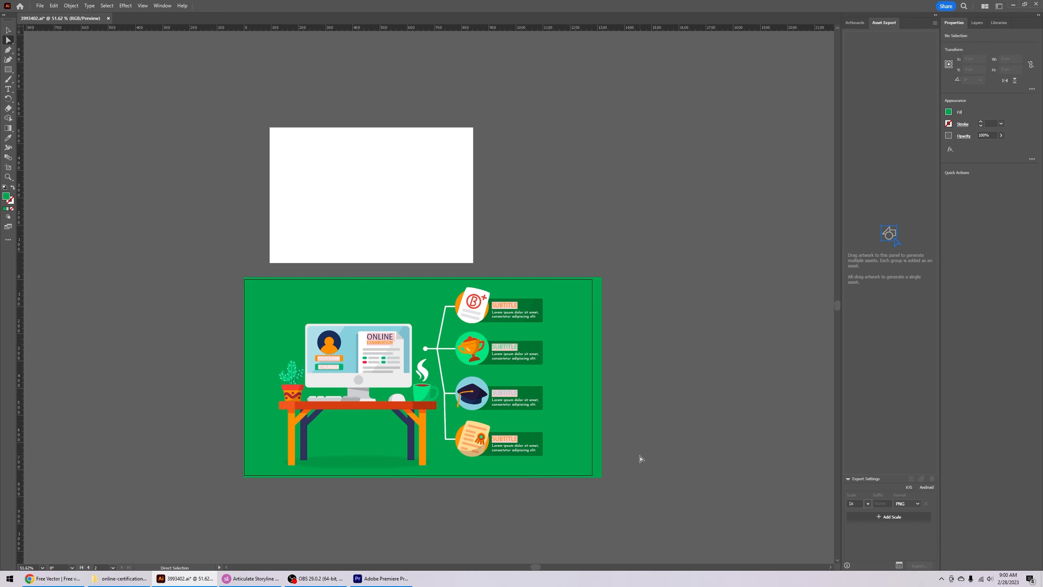
# - Select both navy back legs of the desk and apply the subtitle boxes' dark green with the Eyedropper
pyautogui.click(408, 437)
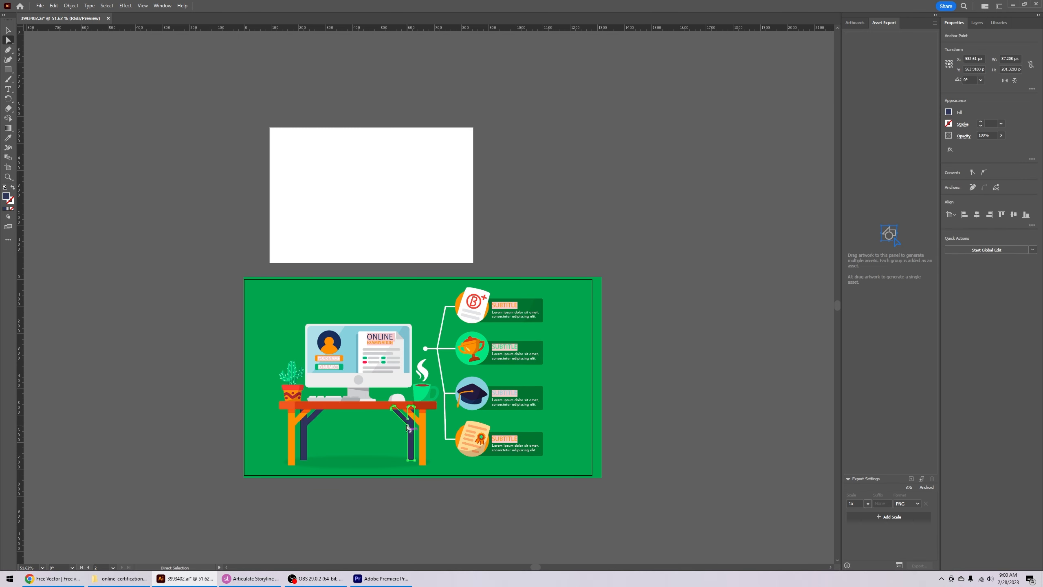
pyautogui.click(307, 432)
pyautogui.keyDown('shift'); pyautogui.click(412, 441); pyautogui.keyUp('shift')
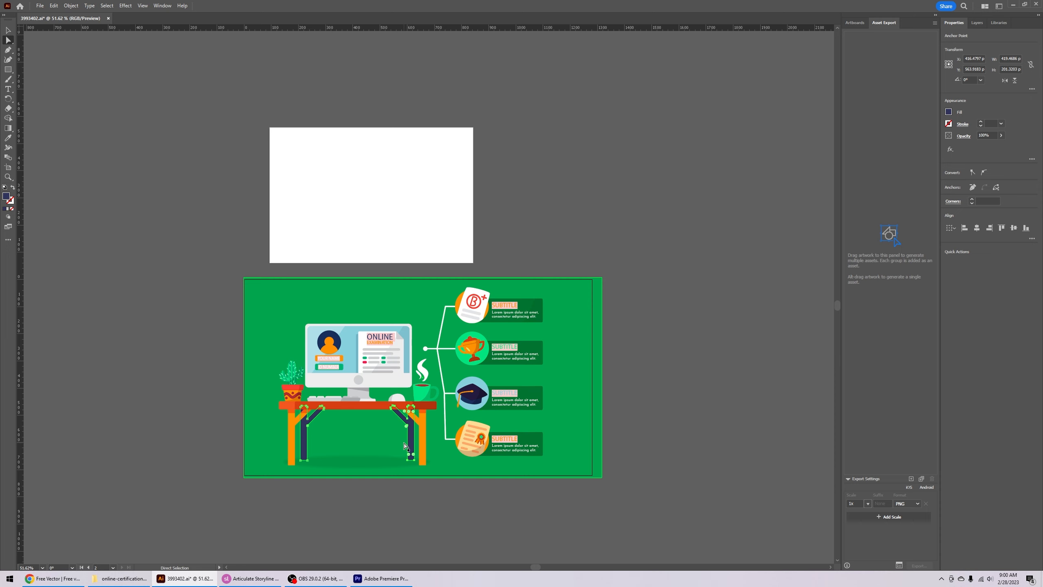
pyautogui.click(8, 137)
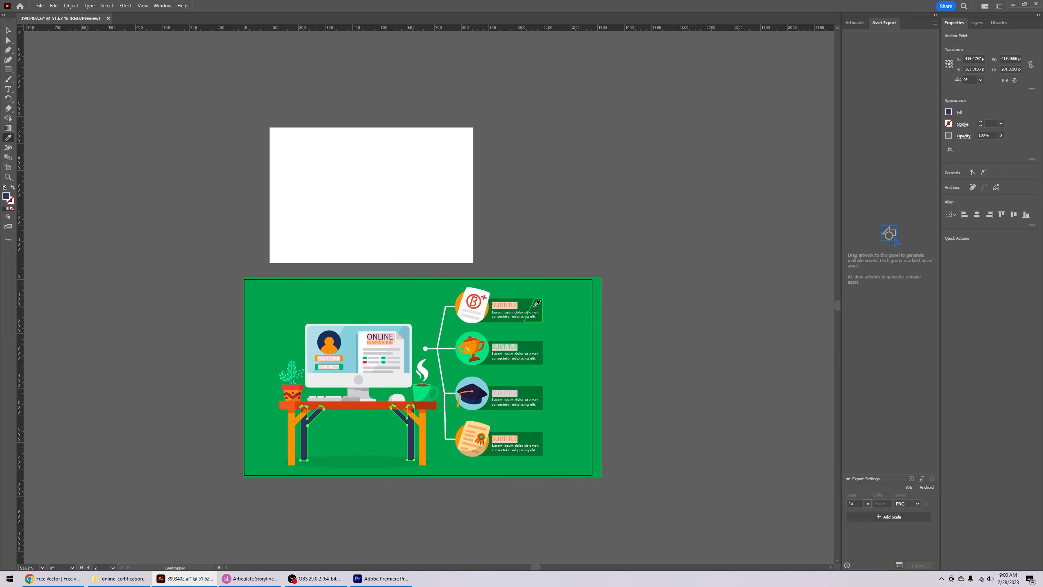
pyautogui.click(528, 301)
pyautogui.click(532, 305)
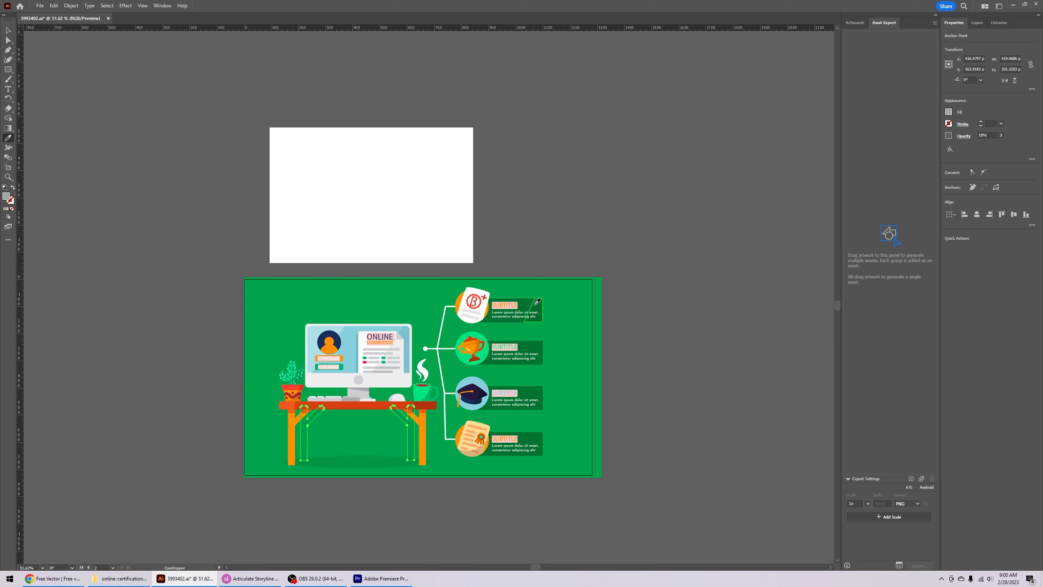
pyautogui.click(524, 304)
pyautogui.click(7, 30)
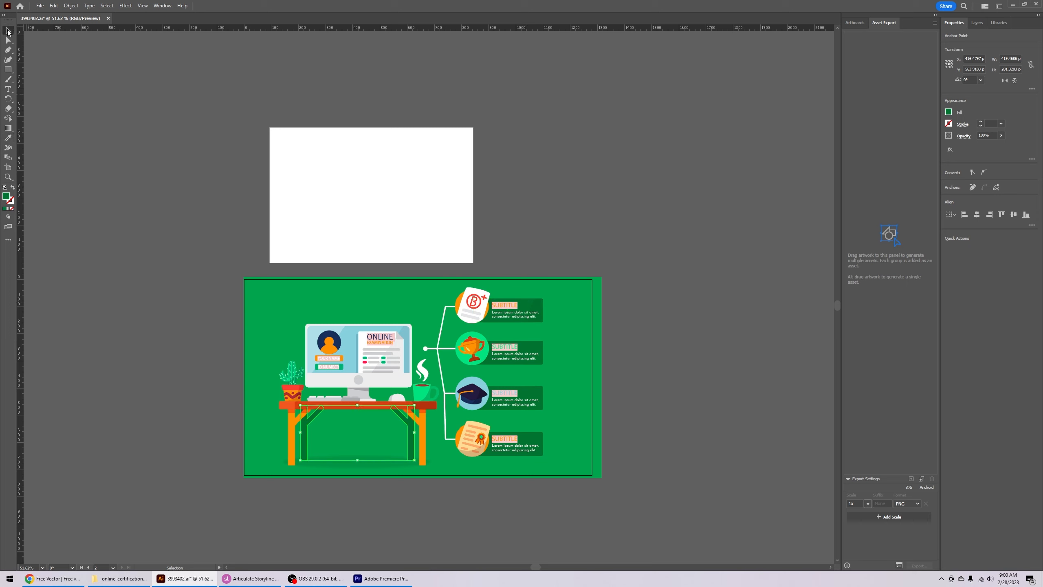
# - Directly select and delete the certificate's paper from the fourth subtitle icon, without affecting the rest of the foreground group
pyautogui.click(236, 249)
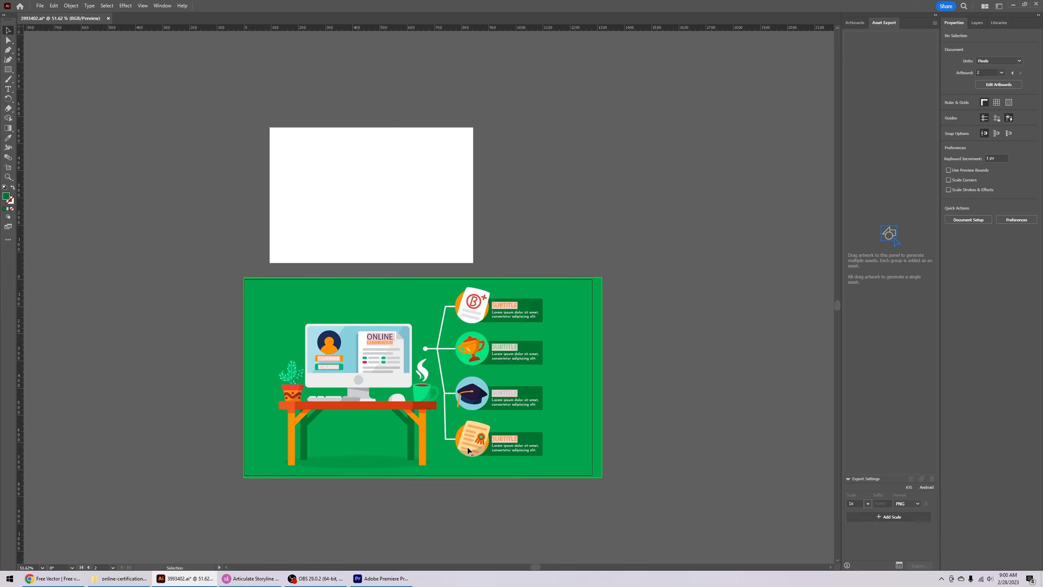
pyautogui.click(484, 439)
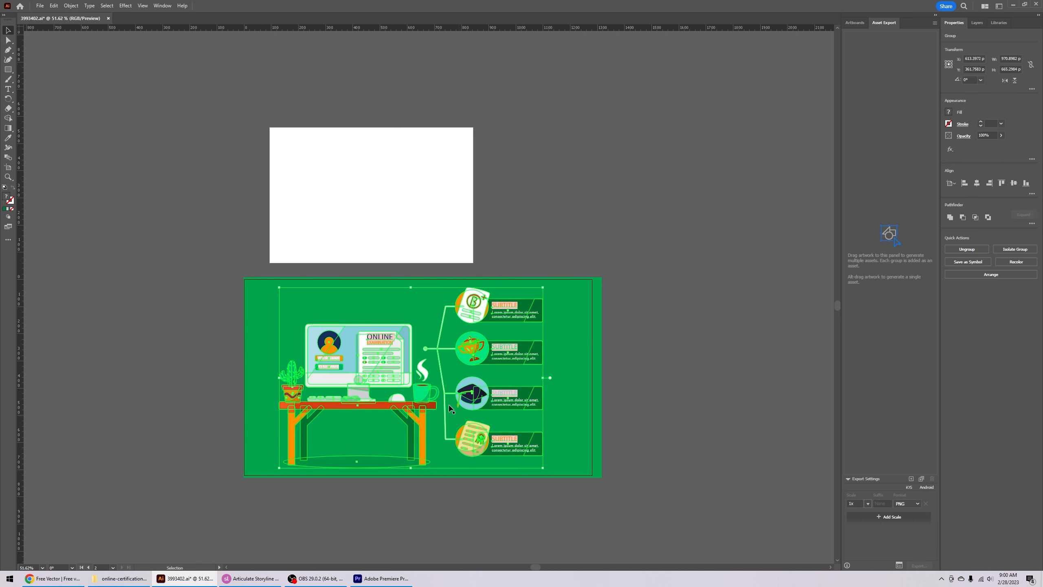
pyautogui.click(159, 139)
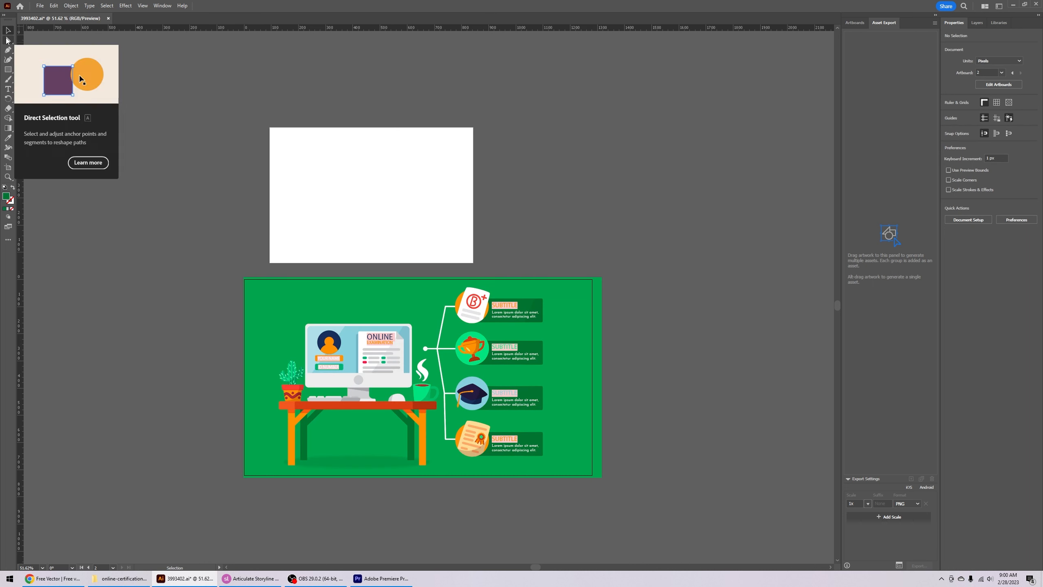
pyautogui.click(7, 40)
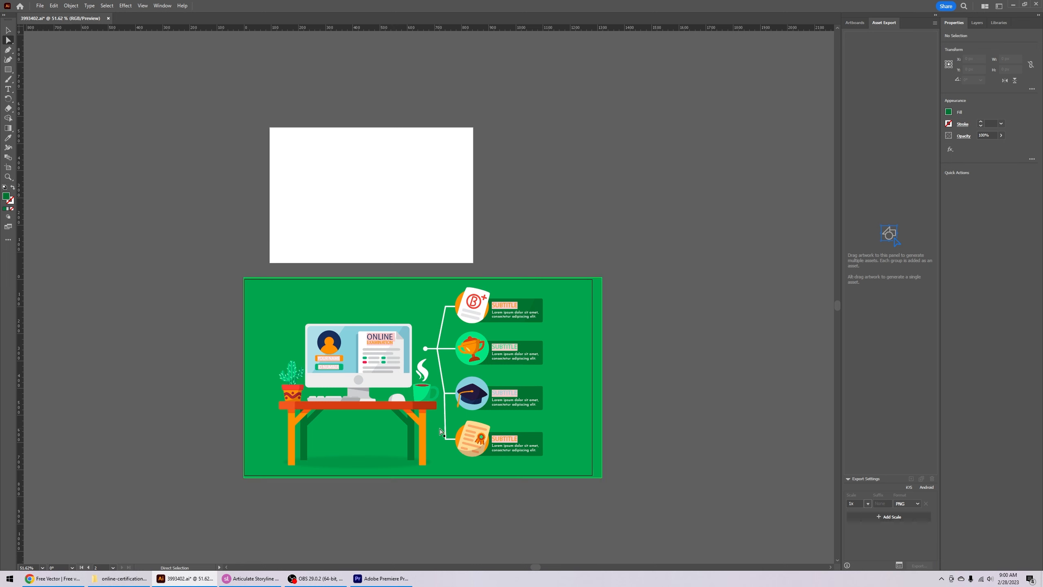
pyautogui.click(472, 446)
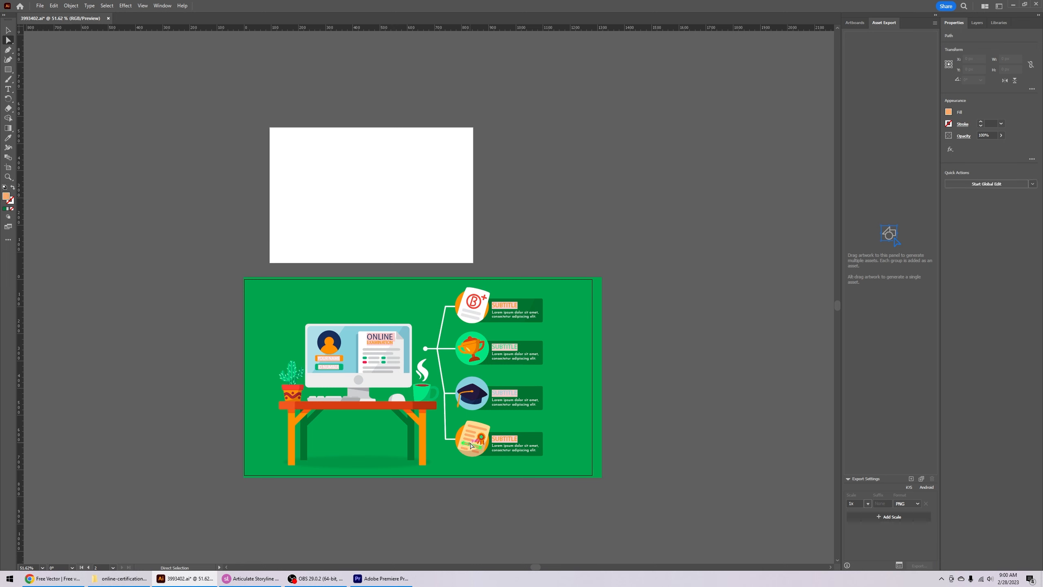
pyautogui.click(531, 441)
pyautogui.moveTo(486, 437); pyautogui.dragTo(485, 431)
pyautogui.press('Delete')
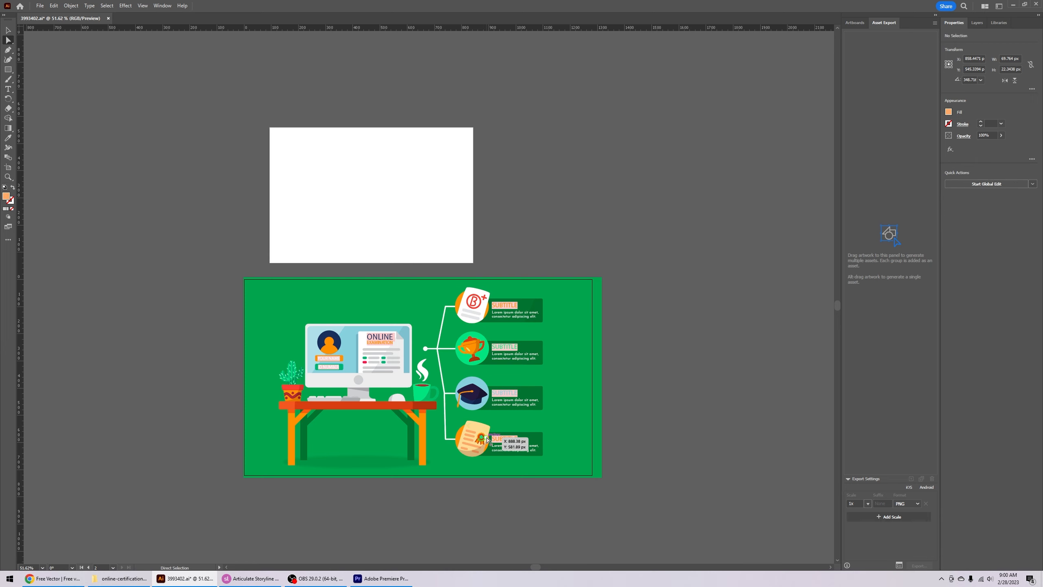
pyautogui.click(487, 435)
pyautogui.press('Delete')
pyautogui.click(476, 431)
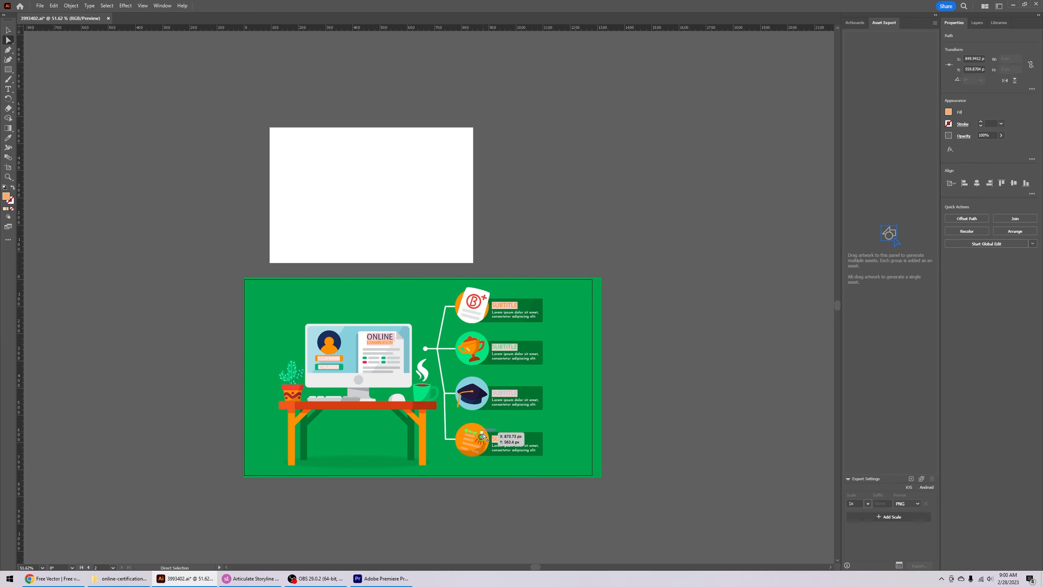
# - Delete the fourth item's SUBTITLE heading, its two-line lorem ipsum text and the dark green box behind them
pyautogui.click(510, 440)
pyautogui.press('Delete')
pyautogui.click(516, 447)
pyautogui.press('Delete')
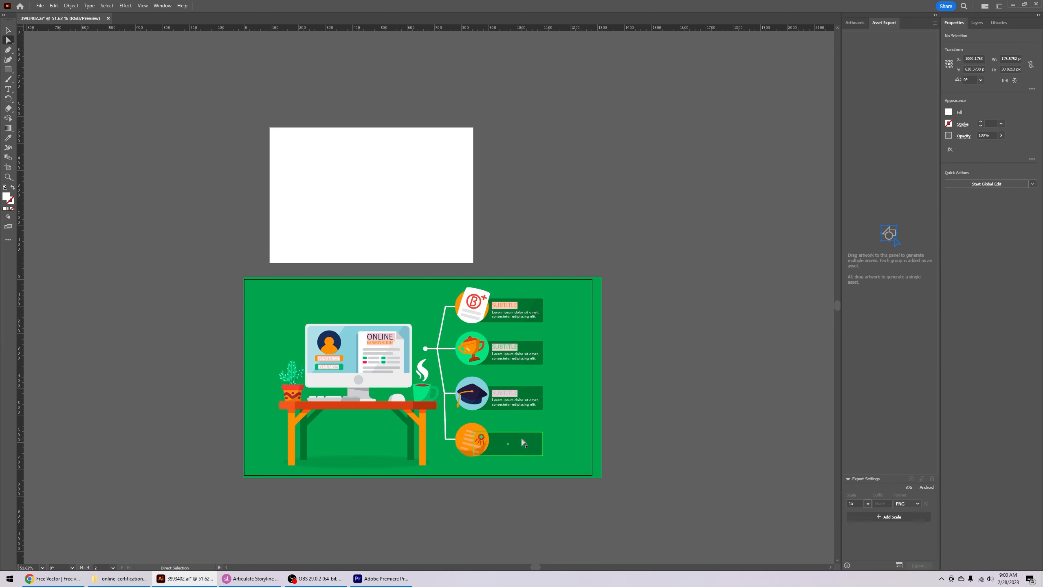
pyautogui.click(523, 440)
pyautogui.press('Delete')
pyautogui.click(536, 441)
pyautogui.press('Delete')
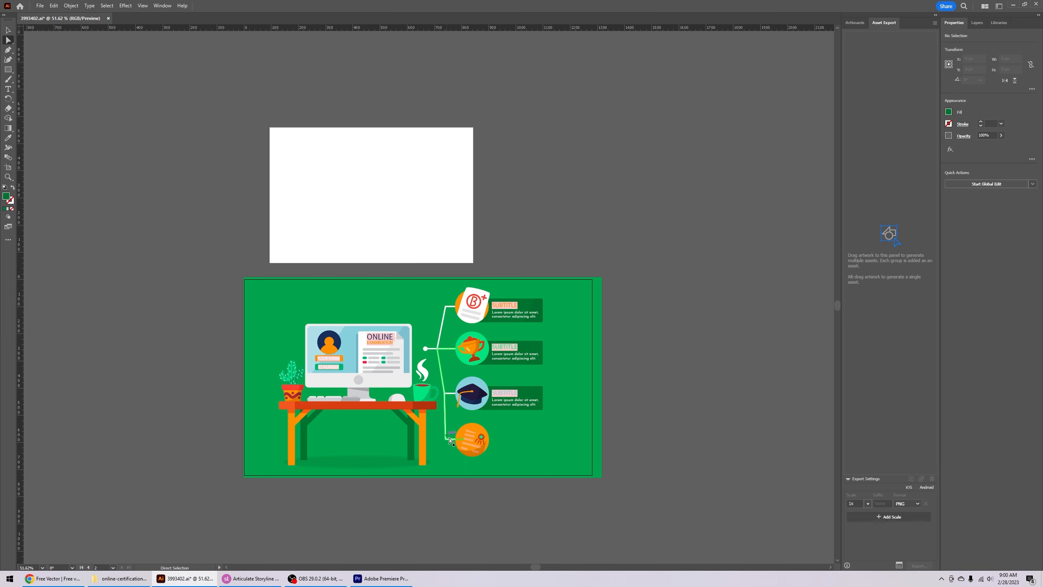
# - Delete the orange circle and the dark shadow piece behind the fourth item's remaining certificate lines
pyautogui.click(480, 433)
pyautogui.press('Delete')
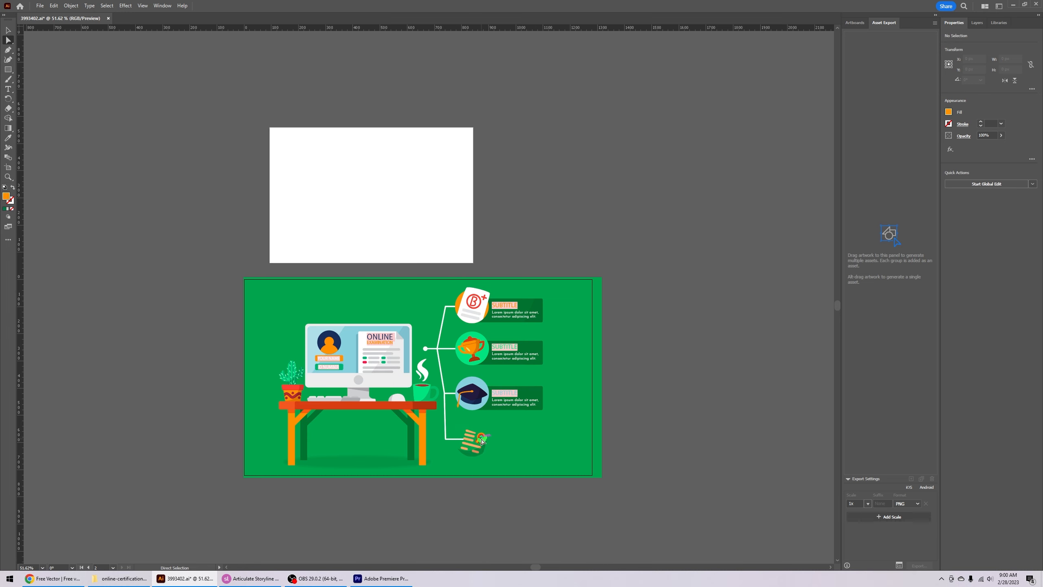
pyautogui.click(480, 434)
pyautogui.press('Delete')
pyautogui.press('Delete')
# - Delete all the small orange text lines left over from the fourth item's certificate
pyautogui.click(479, 452)
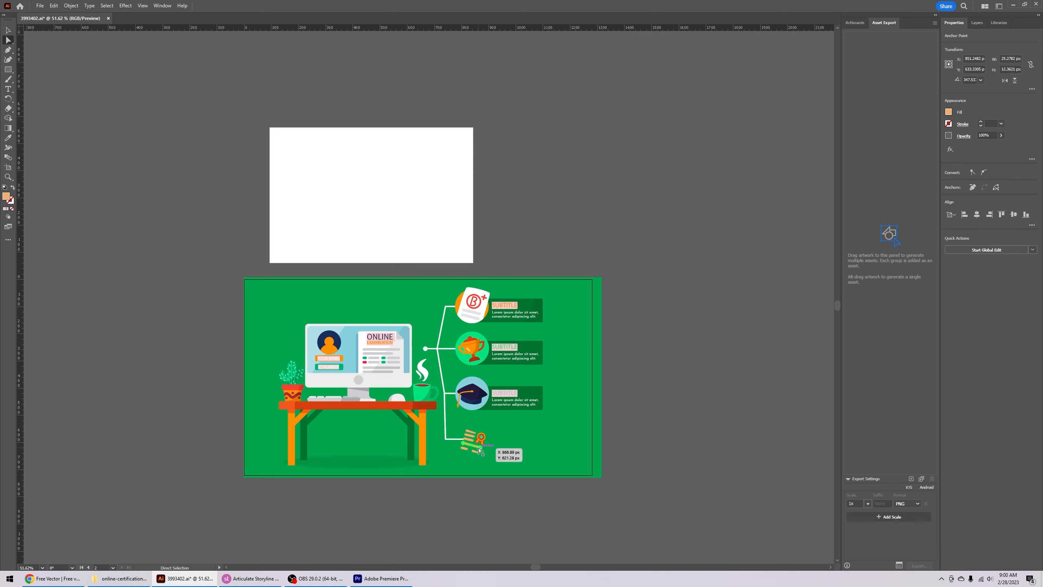
pyautogui.press('Delete')
pyautogui.click(480, 438)
pyautogui.press('Delete')
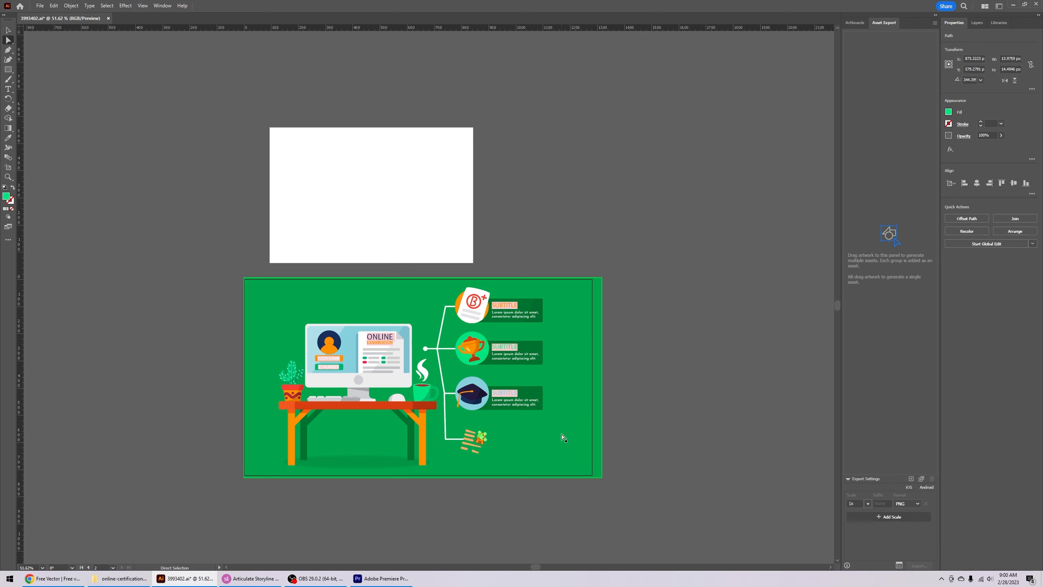
pyautogui.moveTo(479, 436); pyautogui.dragTo(472, 435)
pyautogui.press('Delete')
pyautogui.click(469, 436)
pyautogui.press('Delete')
pyautogui.click(469, 439)
pyautogui.press('Delete')
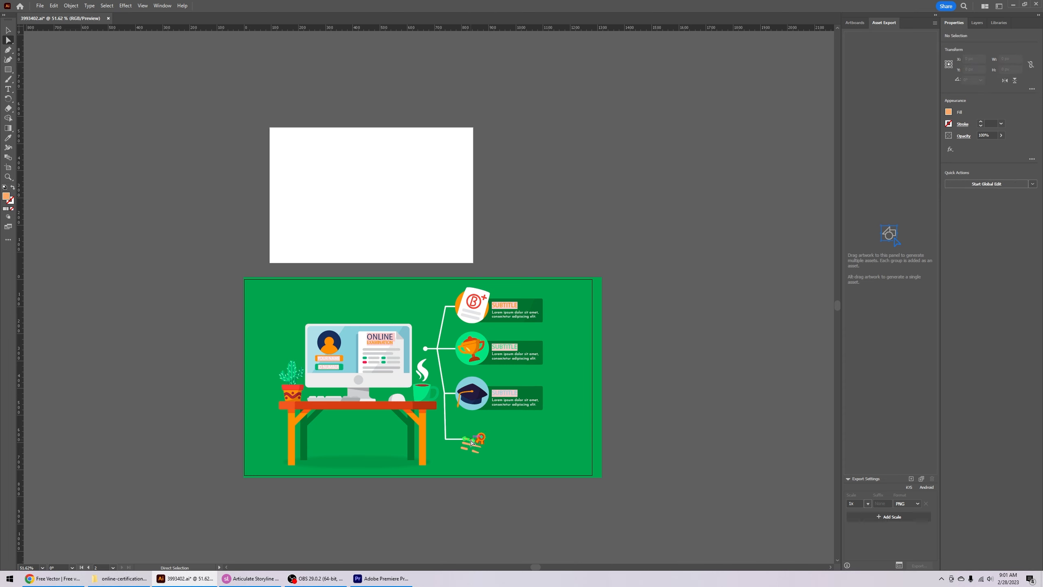
pyautogui.click(471, 444)
pyautogui.press('Delete')
pyautogui.press('Delete')
pyautogui.click(469, 449)
pyautogui.press('Delete')
# - Delete every layered piece of the small rosette remaining where the fourth icon was
pyautogui.click(481, 441)
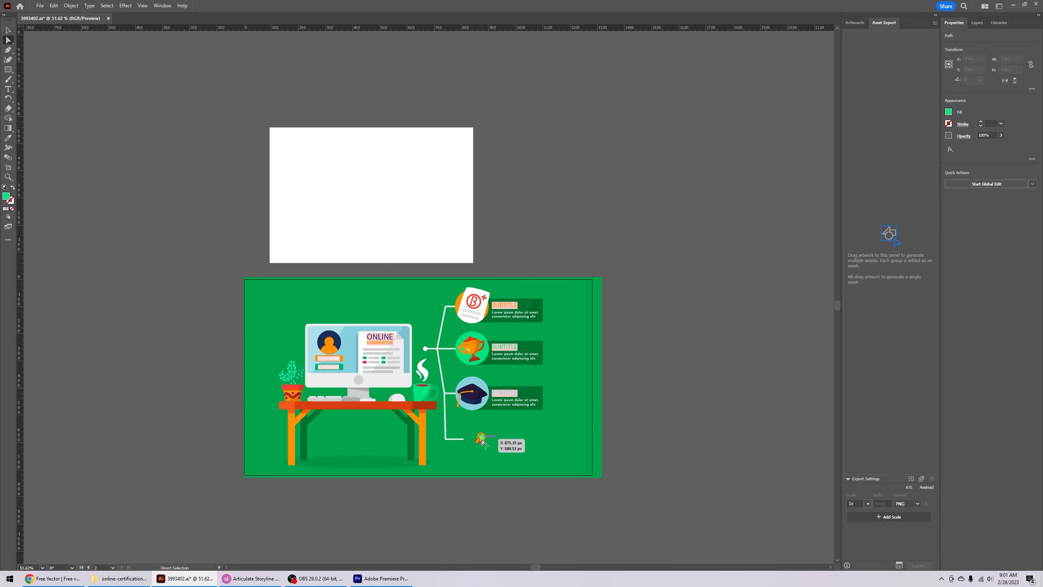
pyautogui.doubleClick(482, 441)
pyautogui.click(540, 311)
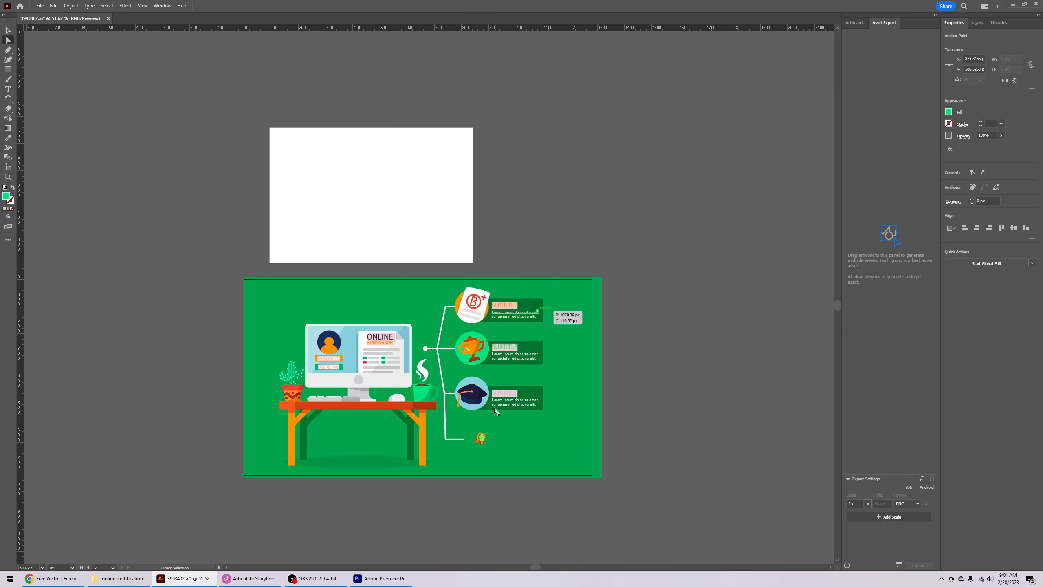
pyautogui.click(482, 442)
pyautogui.press('Delete')
pyautogui.press('Delete')
pyautogui.click(481, 442)
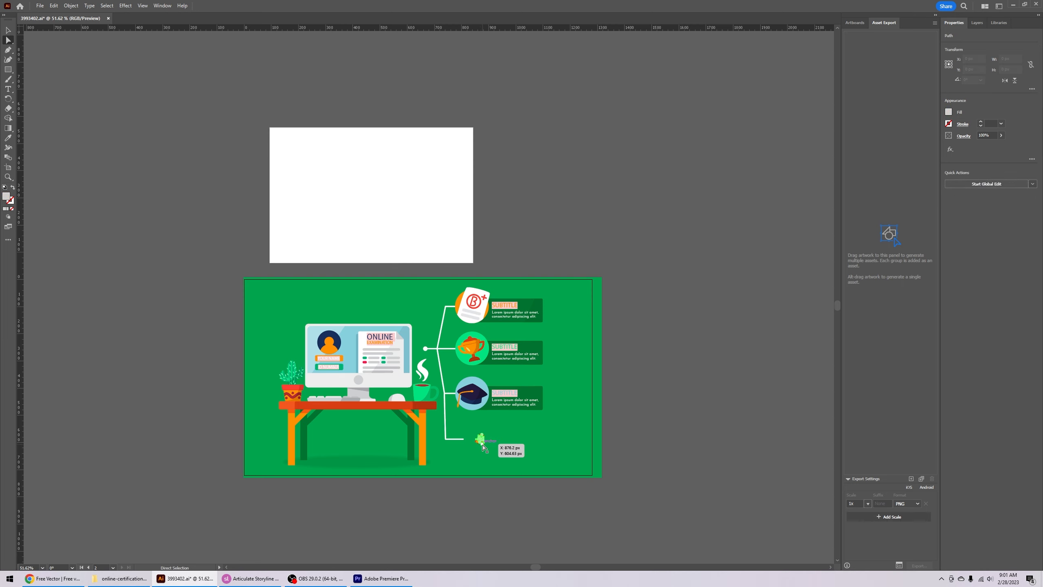
pyautogui.press('Delete')
pyautogui.press('Delete')
pyautogui.click(483, 445)
pyautogui.press('Delete')
pyautogui.press('Delete')
pyautogui.click(481, 441)
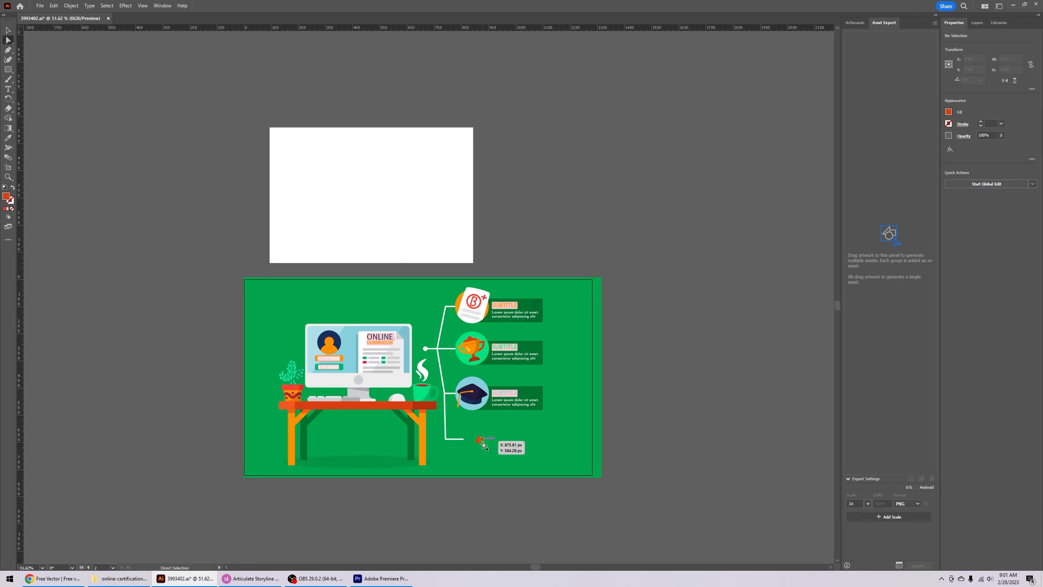
pyautogui.press('Delete')
pyautogui.press('Delete')
pyautogui.click(460, 443)
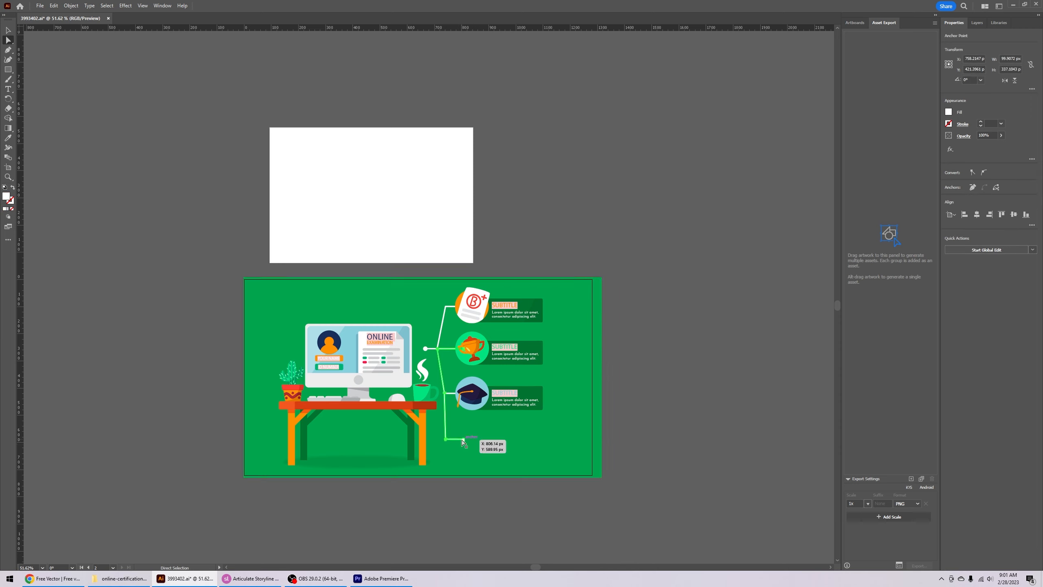
pyautogui.press('Delete')
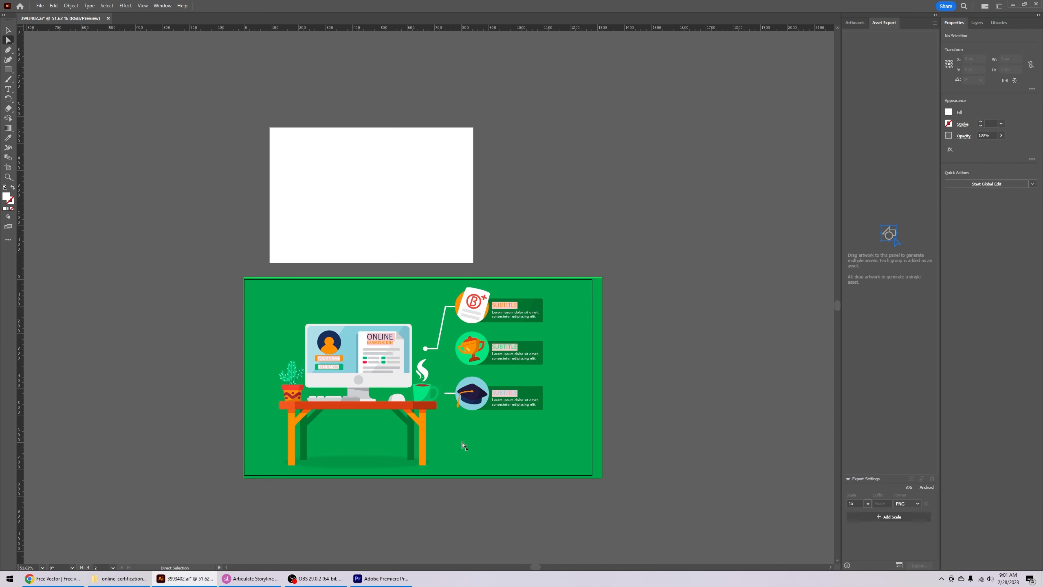
pyautogui.hotkey('ctrl', 'z')
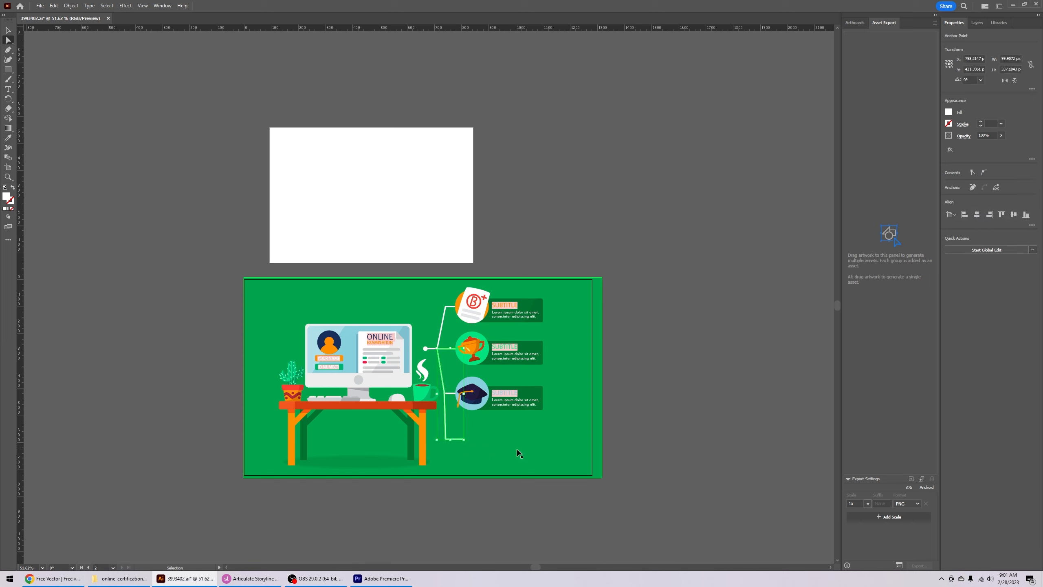
pyautogui.click(623, 432)
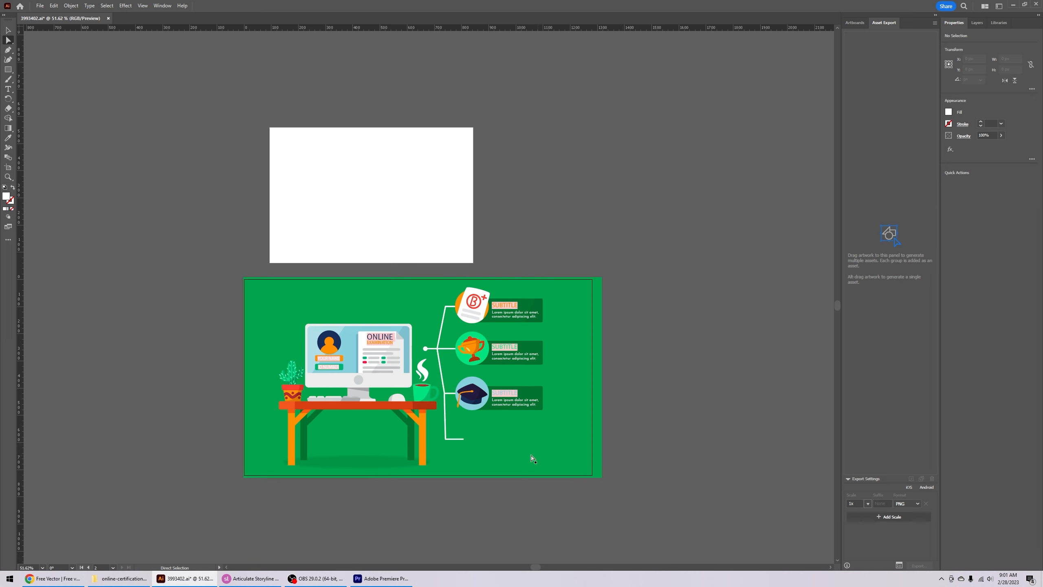
pyautogui.click(465, 444)
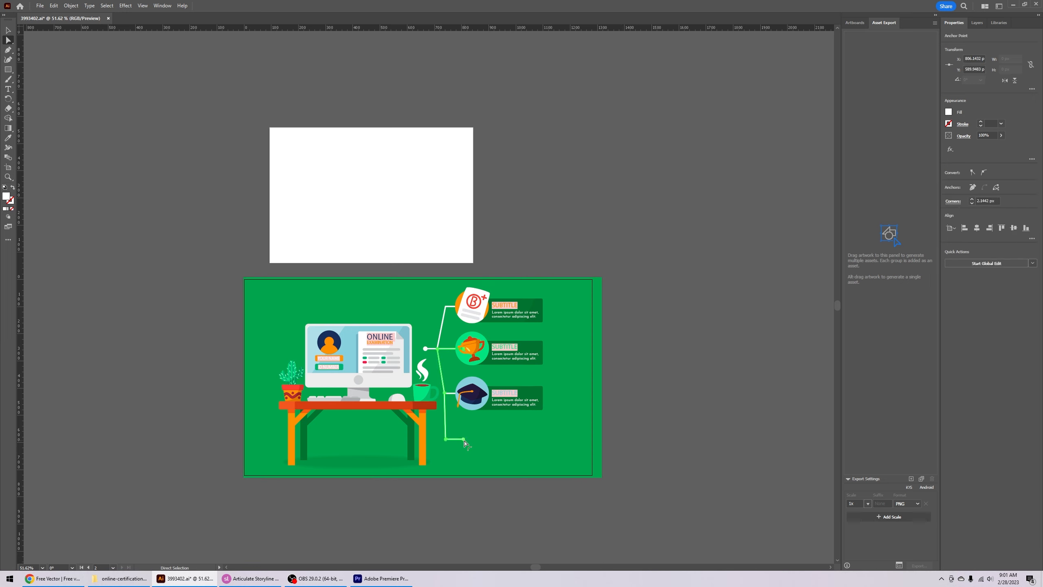
pyautogui.click(664, 439)
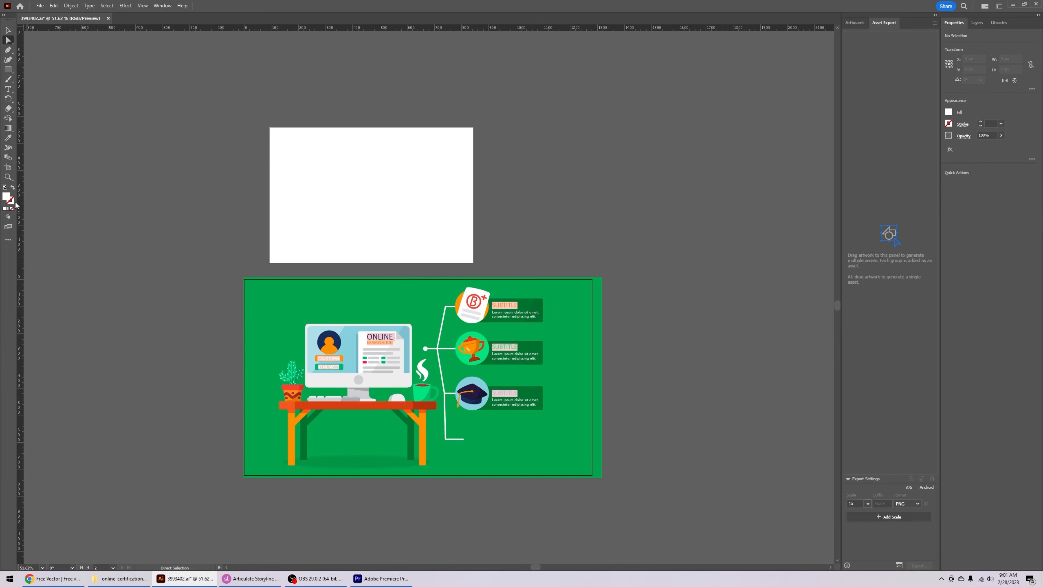
pyautogui.click(8, 177)
pyautogui.click(462, 463)
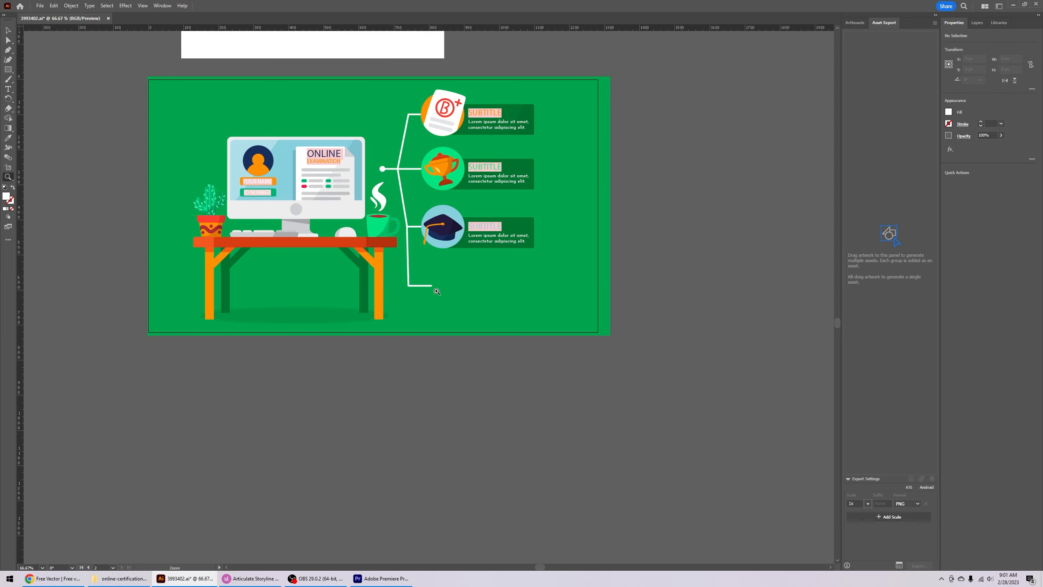
pyautogui.click(436, 291)
pyautogui.click(435, 267)
pyautogui.press('a')
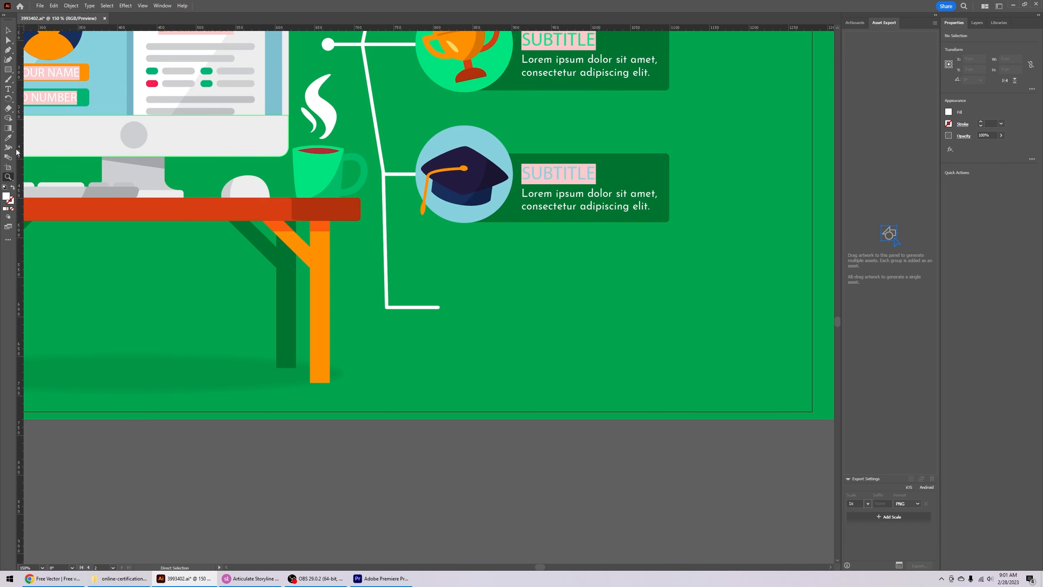
pyautogui.click(8, 178)
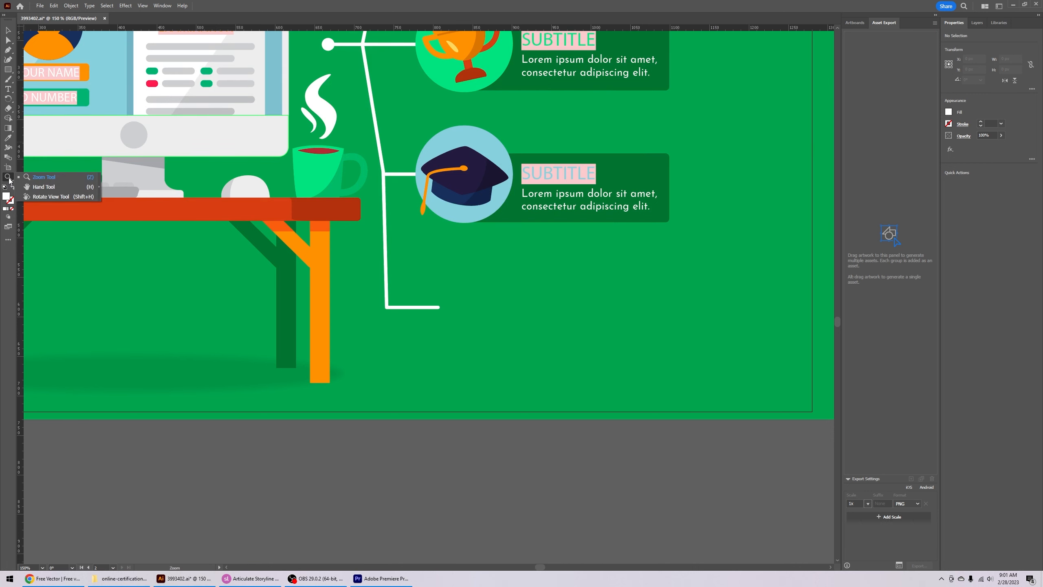
pyautogui.click(409, 279)
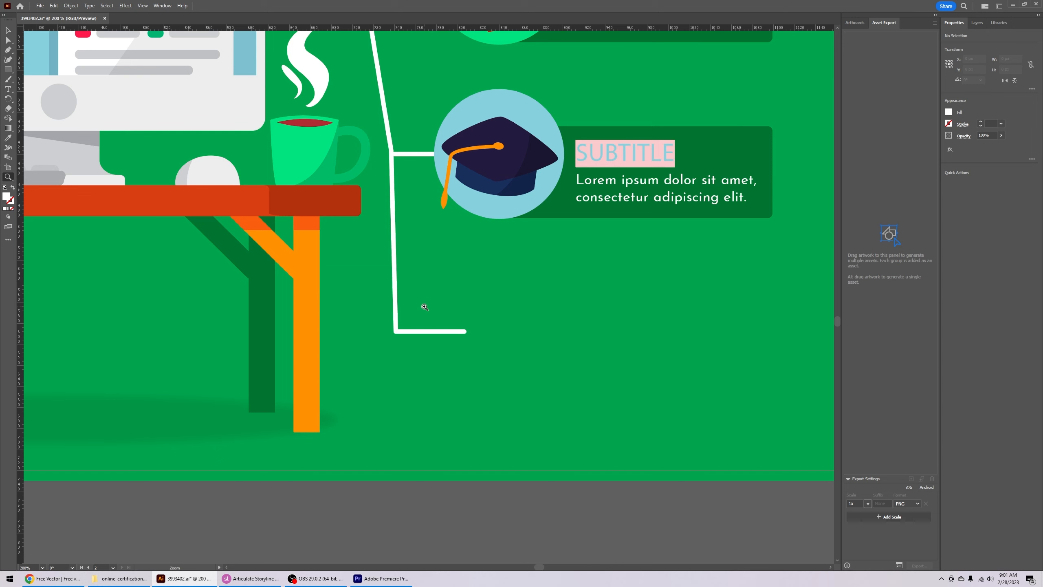
pyautogui.press('+')
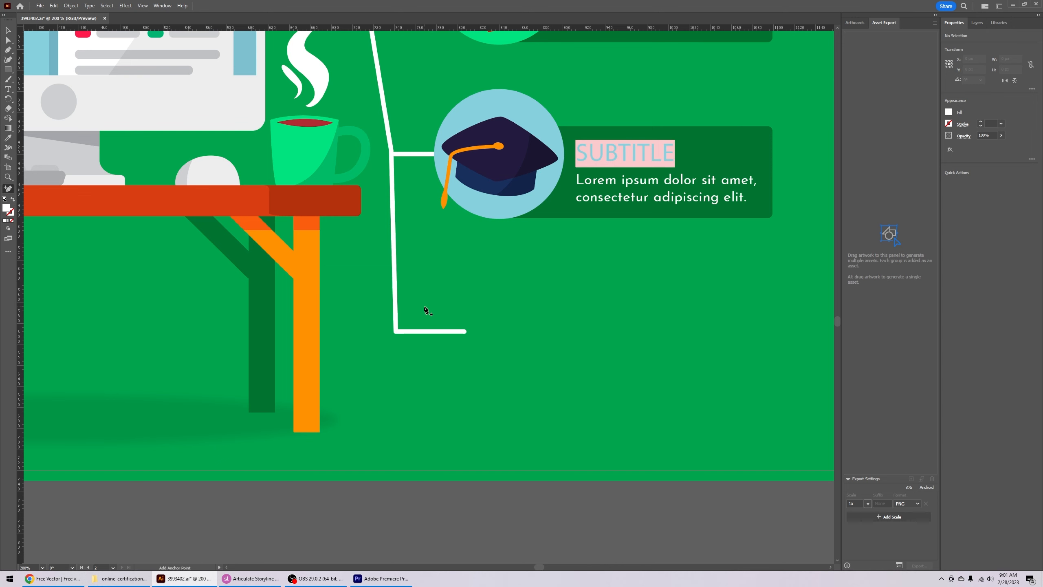
pyautogui.hotkey('ctrl', '-')
pyautogui.hotkey('ctrl', '-')
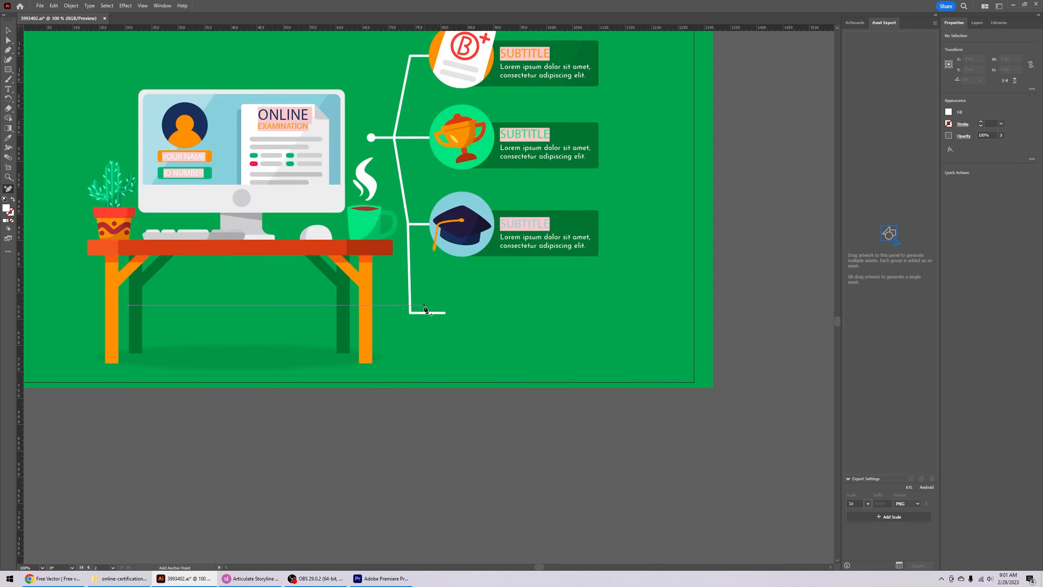
pyautogui.click(8, 177)
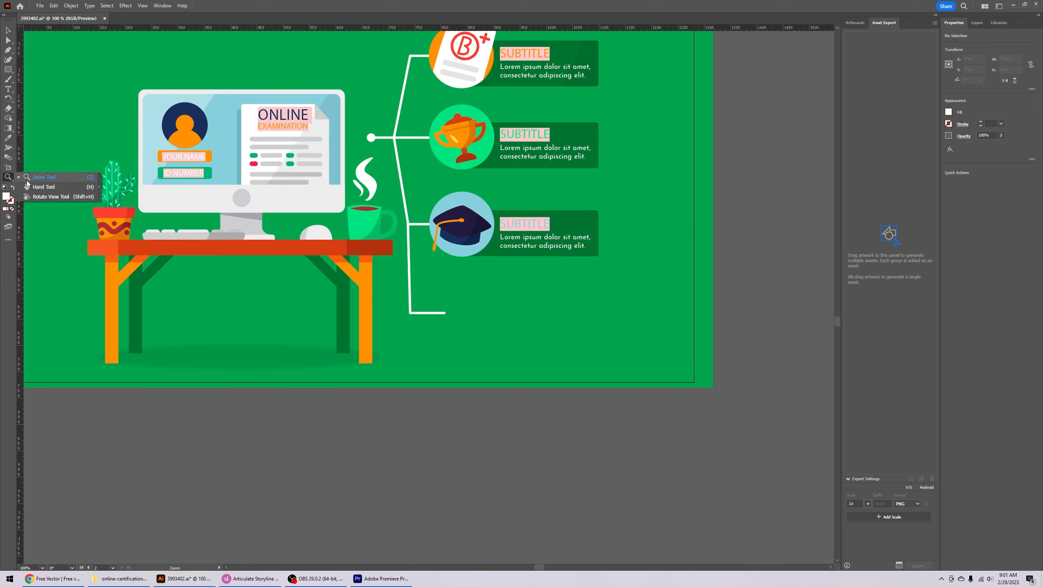
pyautogui.click(29, 187)
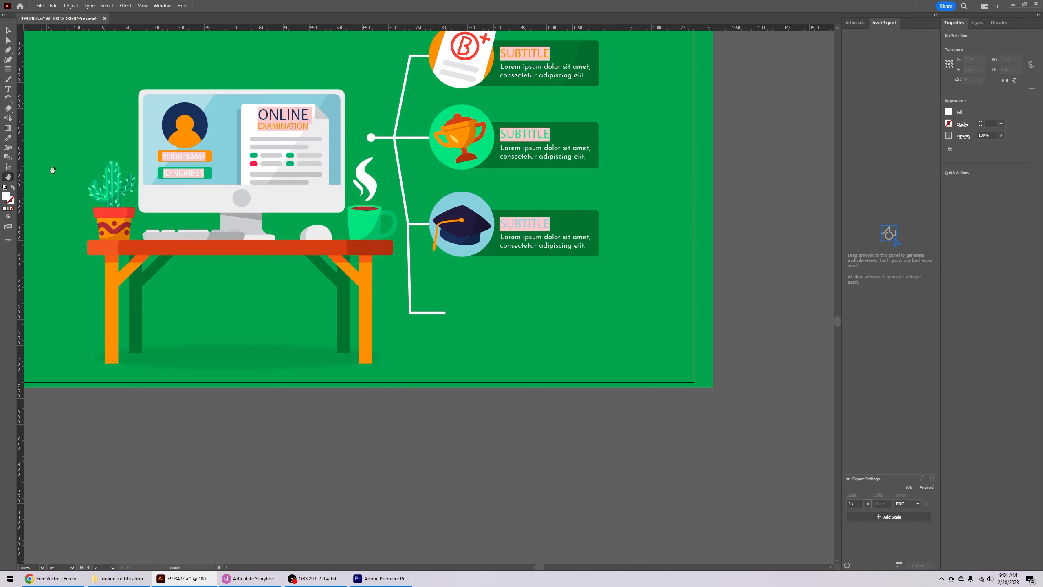
pyautogui.click(7, 181)
pyautogui.click(29, 177)
pyautogui.click(442, 314)
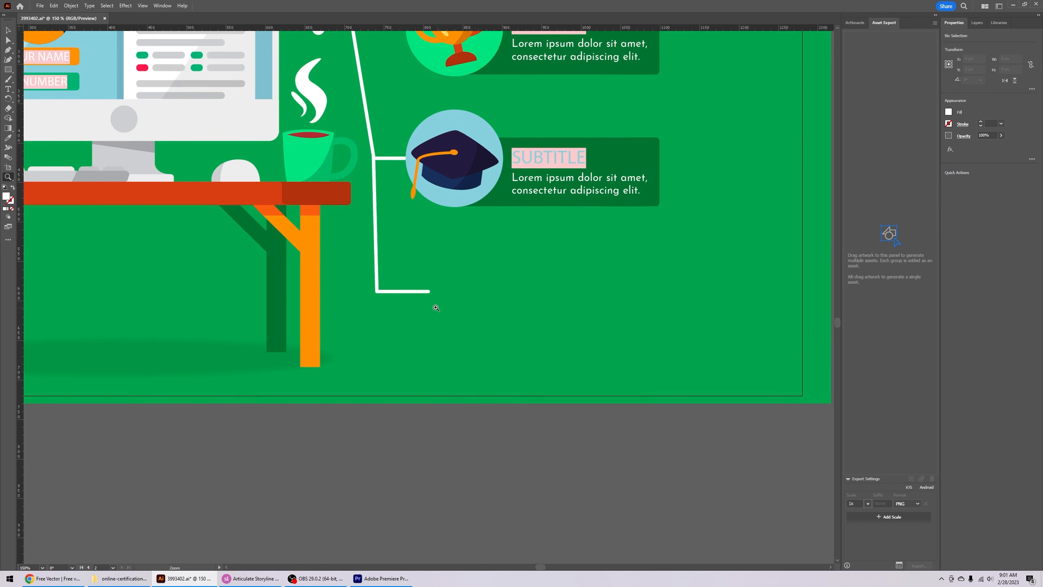
pyautogui.keyDown('alt'); pyautogui.click(432, 287); pyautogui.keyUp('alt')
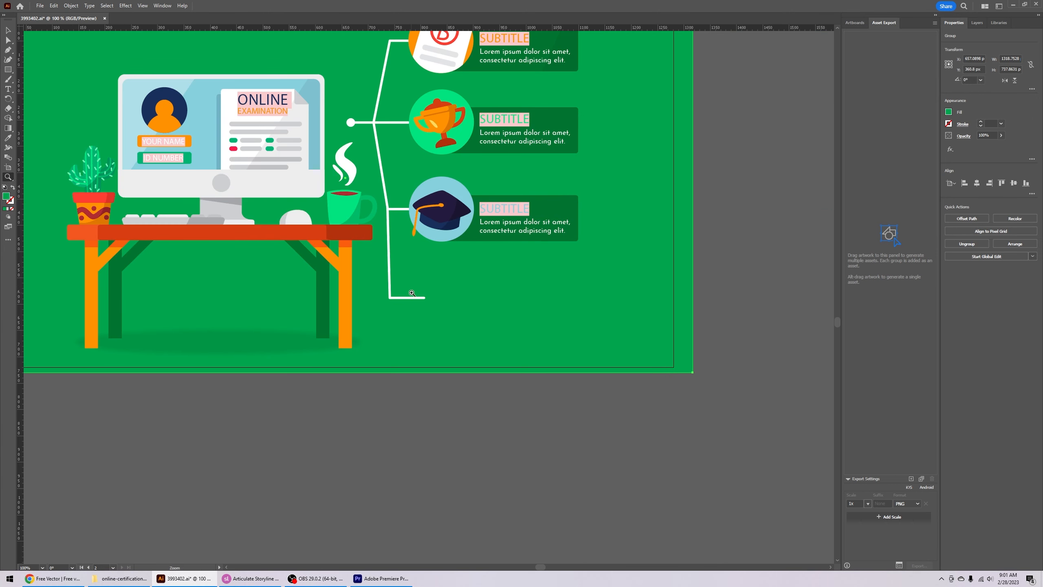
pyautogui.moveTo(401, 270); pyautogui.dragTo(428, 278)
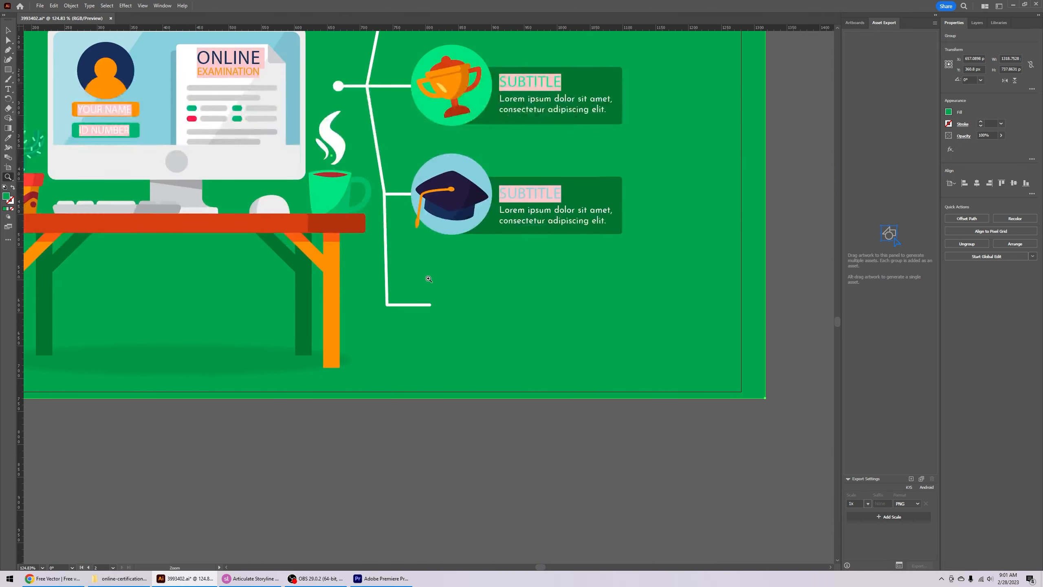
pyautogui.keyDown('alt'); pyautogui.click(441, 305); pyautogui.keyUp('alt')
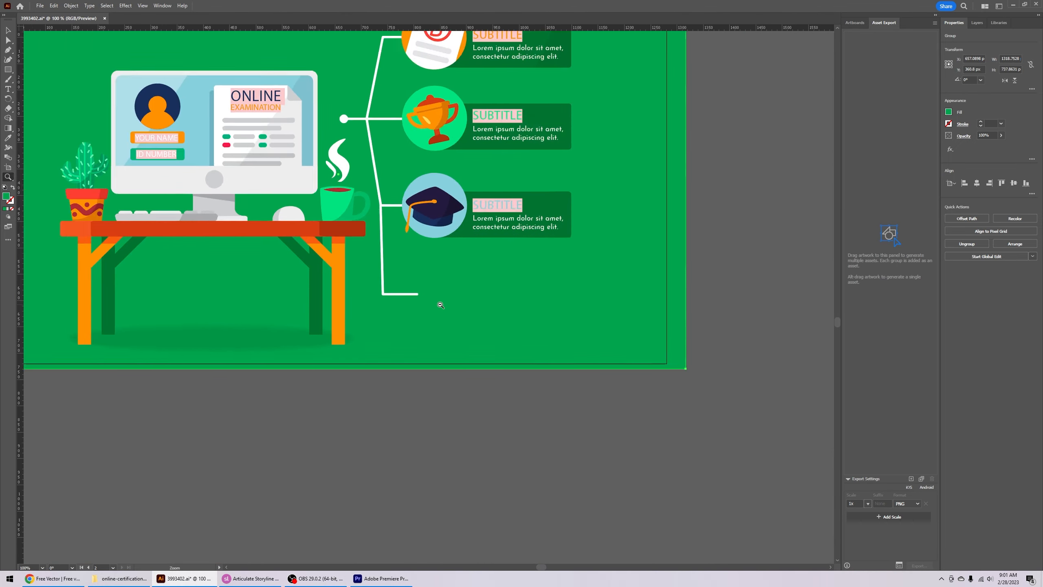
pyautogui.keyDown('alt'); pyautogui.click(440, 305); pyautogui.keyUp('alt')
pyautogui.keyDown('alt'); pyautogui.click(441, 305); pyautogui.keyUp('alt')
# - Delete all the white connector lines that link the computer desk illustration to the three remaining subtitle items
pyautogui.click(405, 283)
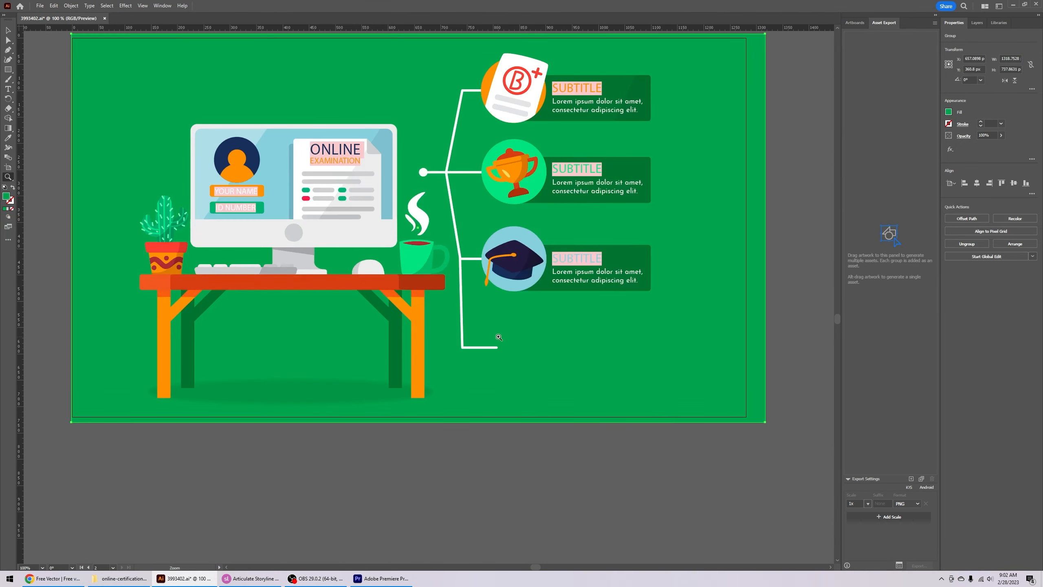
pyautogui.click(504, 350)
pyautogui.keyDown('alt'); pyautogui.click(425, 311); pyautogui.keyUp('alt')
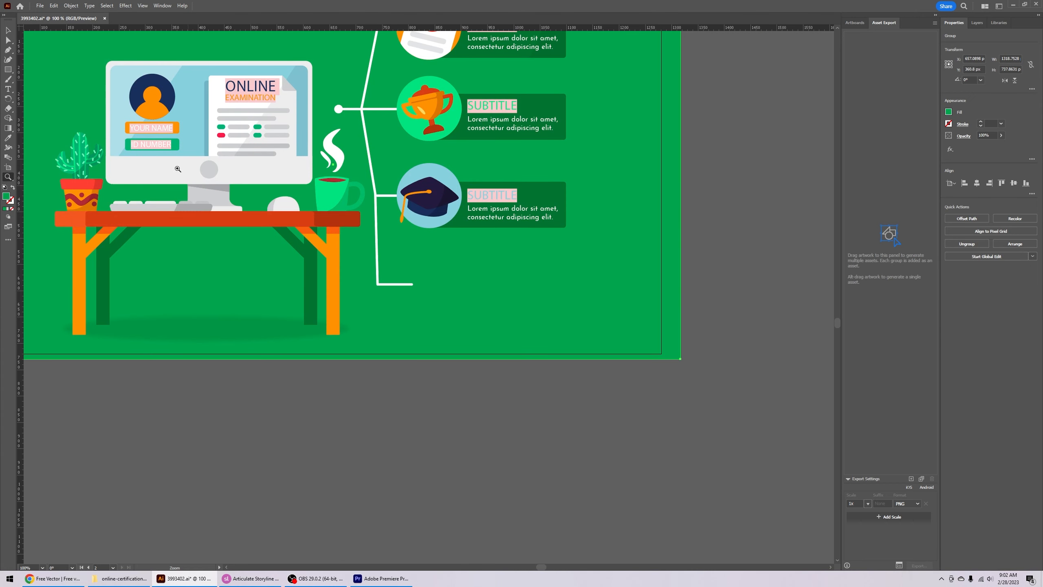
pyautogui.click(7, 40)
pyautogui.click(413, 284)
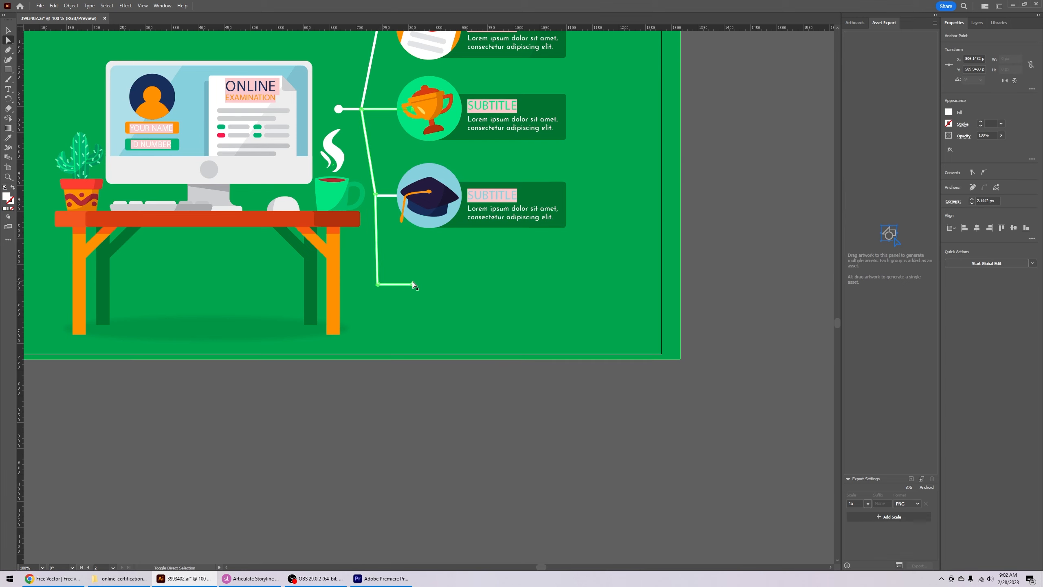
pyautogui.press('Delete')
pyautogui.press('Delete')
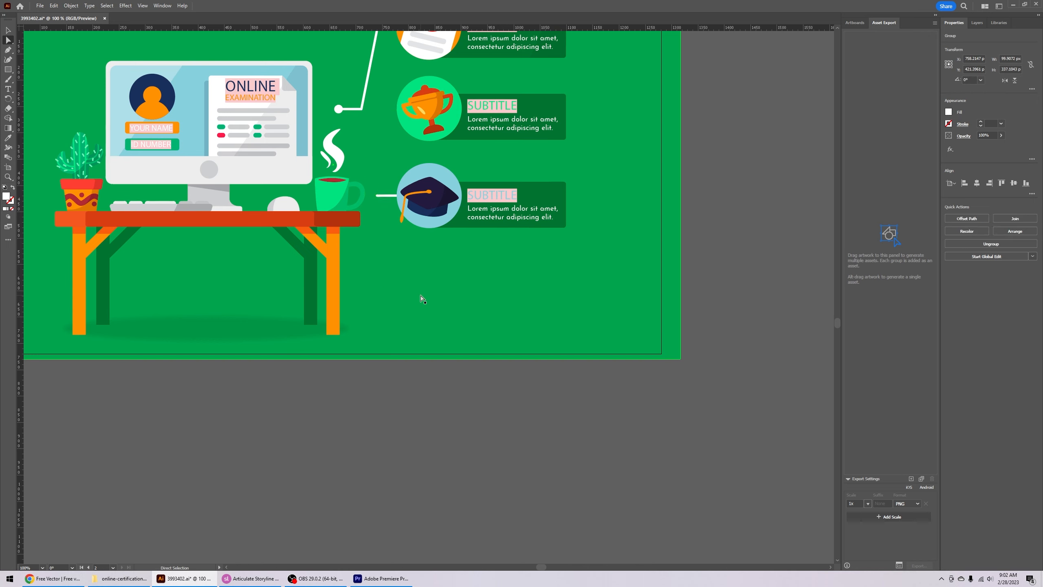
pyautogui.click(359, 110)
pyautogui.press('Delete')
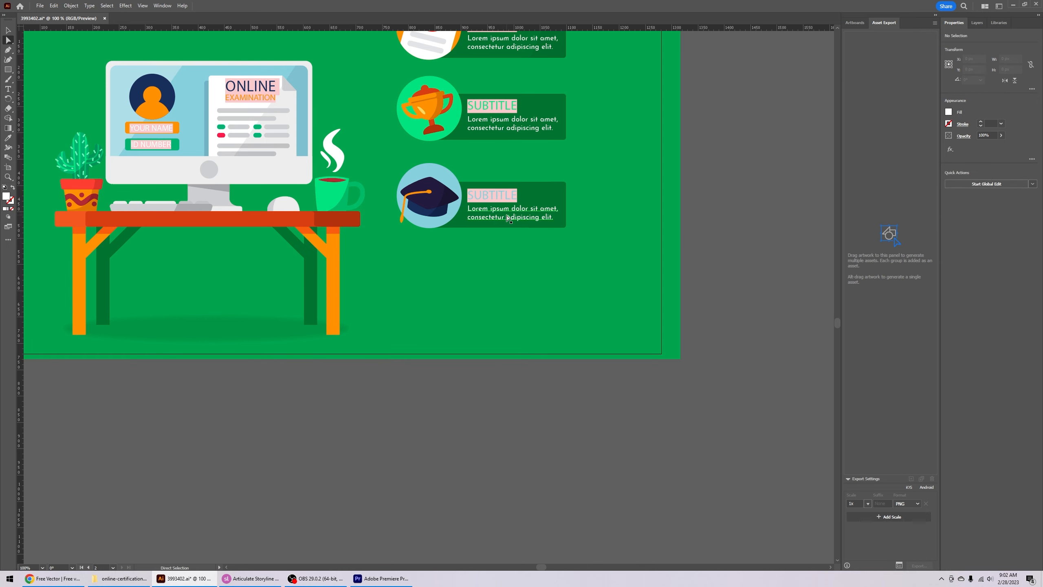
# - Move the whole artwork group, desk and subtitle items together, slightly to the right on the green background
pyautogui.press('z')
pyautogui.keyDown('alt'); pyautogui.click(395, 248); pyautogui.keyUp('alt')
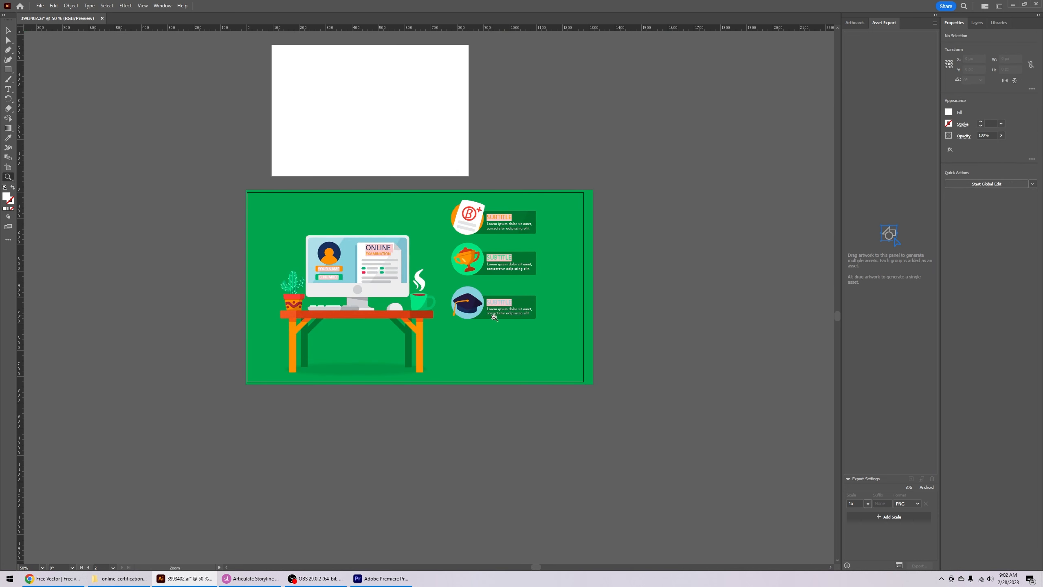
pyautogui.press('v')
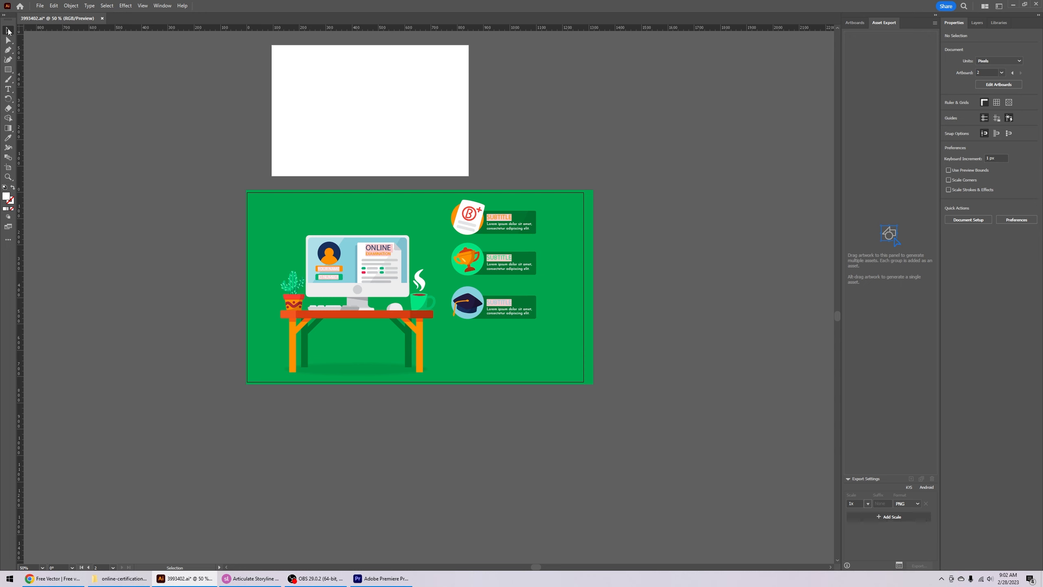
pyautogui.click(391, 289)
pyautogui.moveTo(391, 289)
pyautogui.mouseDown()
pyautogui.moveTo(436, 291)
pyautogui.moveTo(388, 288)
pyautogui.moveTo(399, 294)
pyautogui.mouseUp()
pyautogui.click(620, 272)
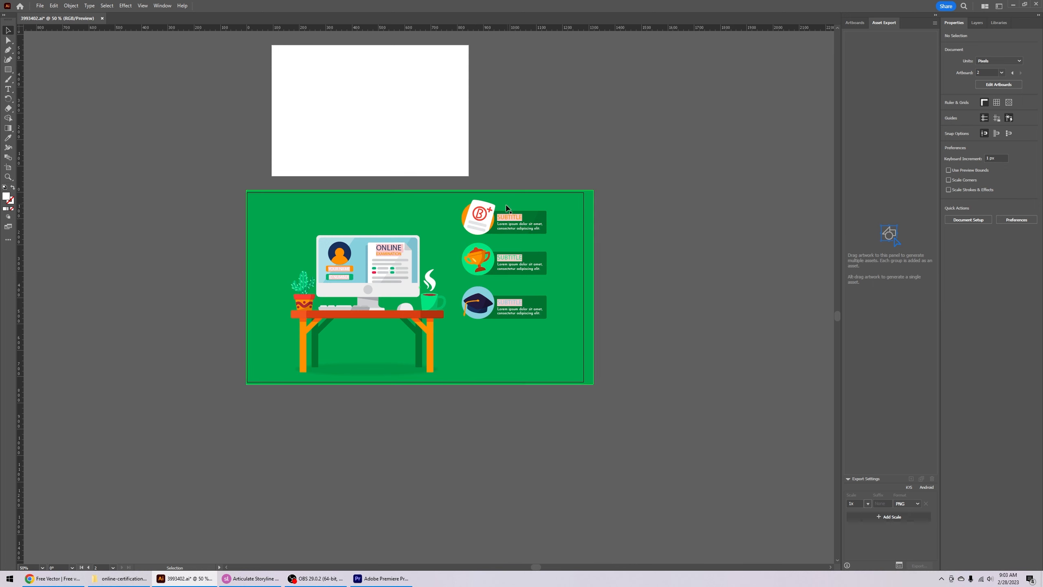
# - Isolate the artwork group, centre the artwork horizontally at X 640 px, and move the three-item subtitle group down beside the monitor
pyautogui.click(477, 224)
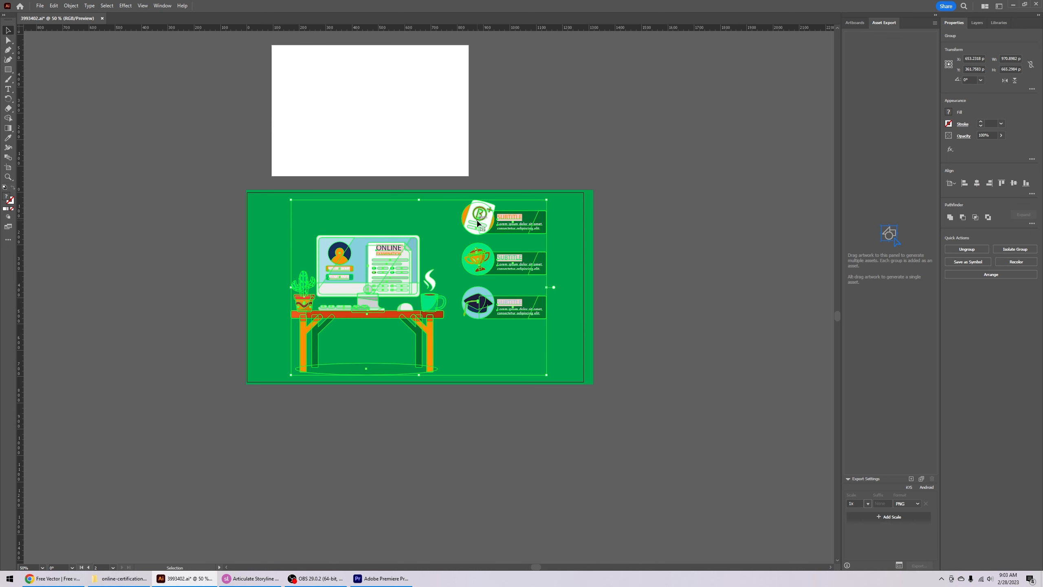
pyautogui.doubleClick(477, 224)
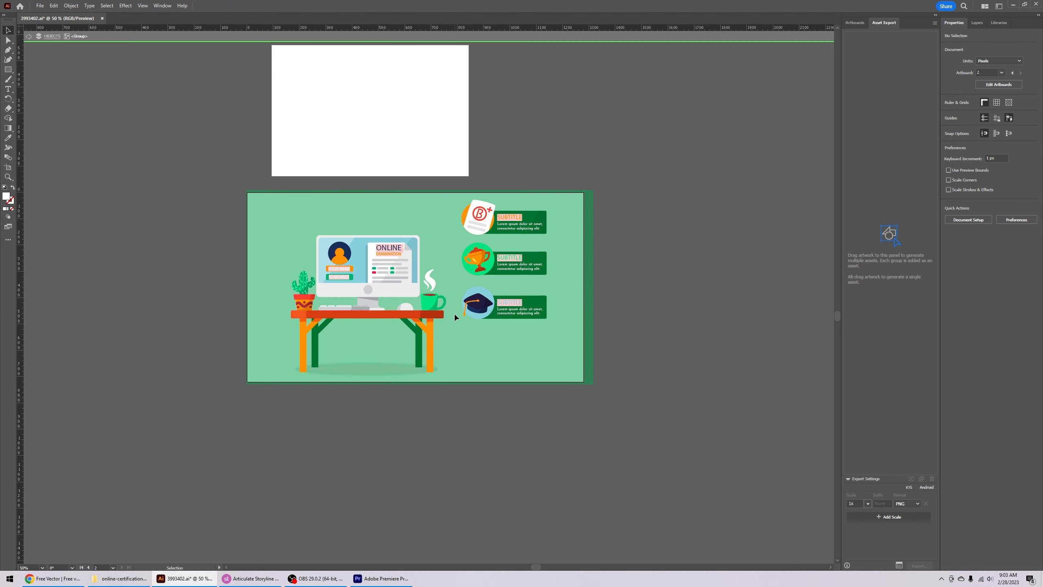
pyautogui.moveTo(484, 230)
pyautogui.mouseDown()
pyautogui.moveTo(459, 254)
pyautogui.moveTo(483, 221)
pyautogui.mouseUp()
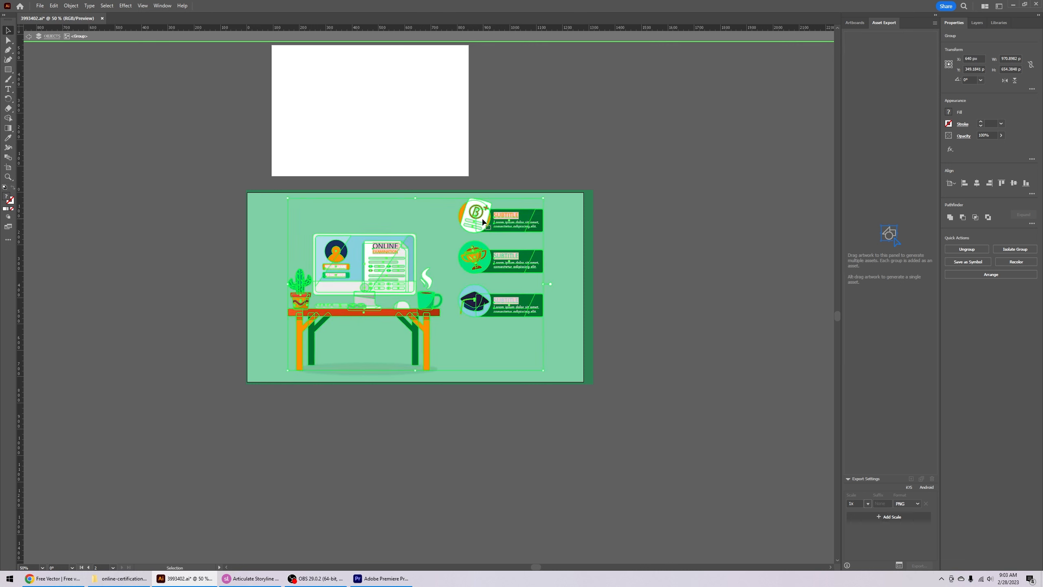
pyautogui.doubleClick(488, 219)
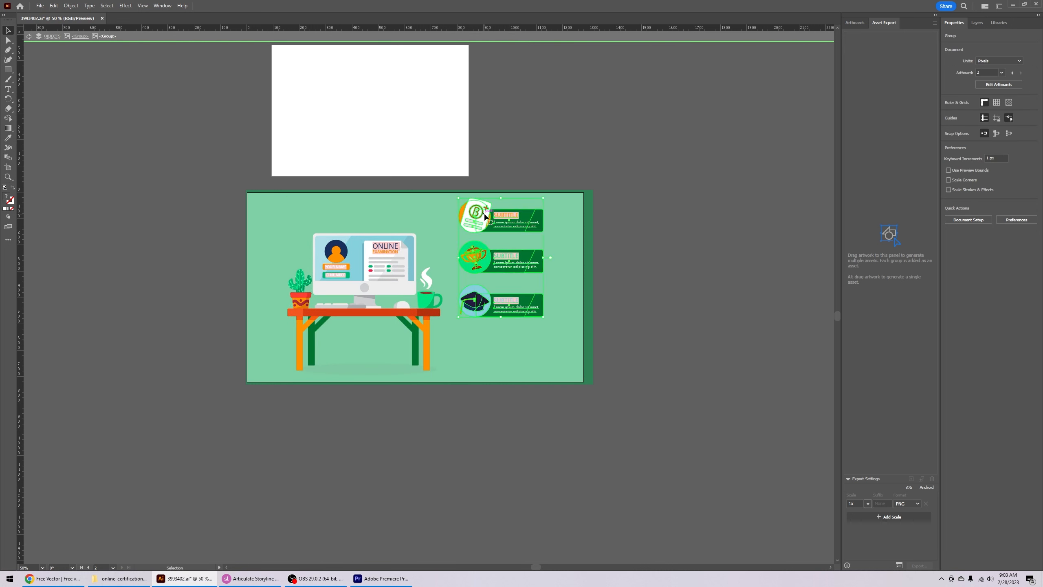
pyautogui.moveTo(490, 218); pyautogui.dragTo(514, 251)
# - Isolate the subtitle group's nested parts, select individual pieces of the third item, and exit isolation mode completely
pyautogui.doubleClick(484, 249)
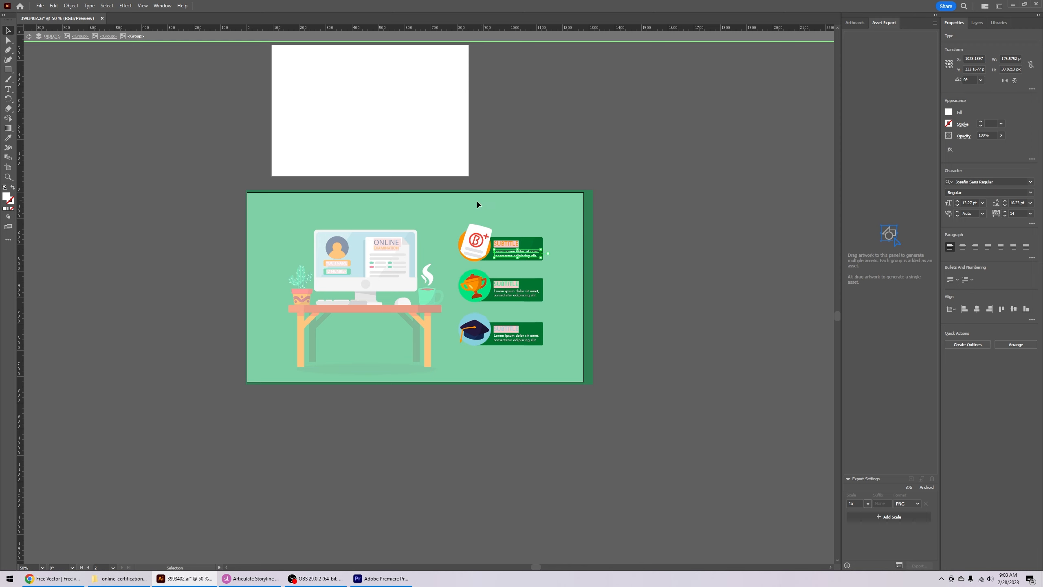
pyautogui.click(533, 332)
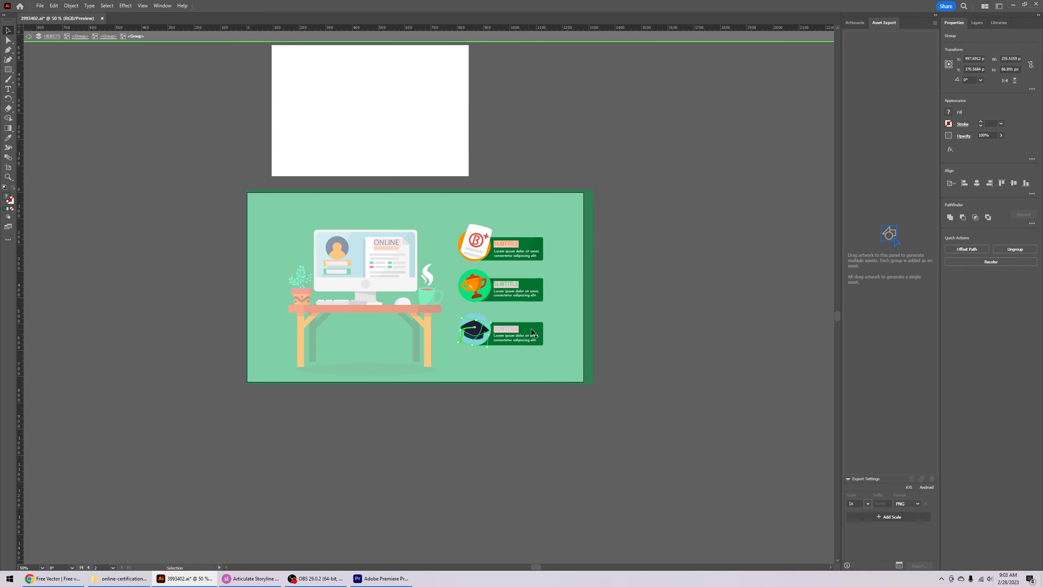
pyautogui.click(533, 332)
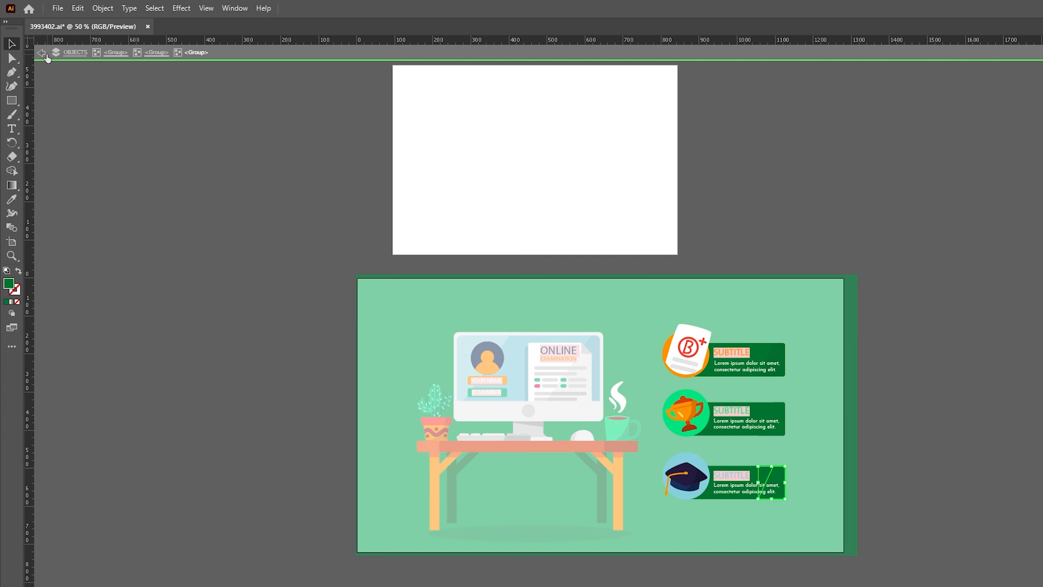
pyautogui.click(46, 55)
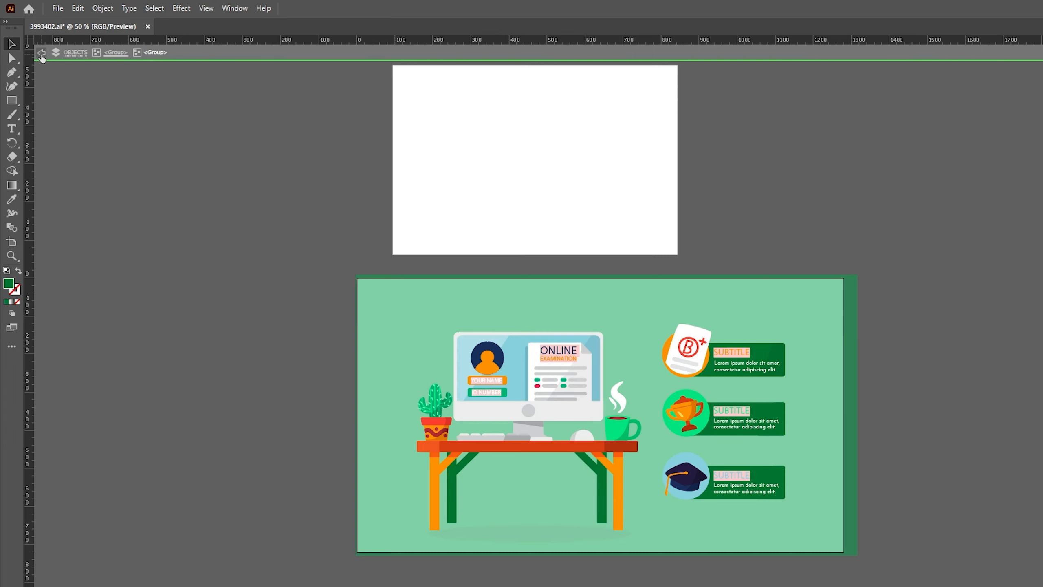
pyautogui.click(41, 54)
pyautogui.click(41, 54)
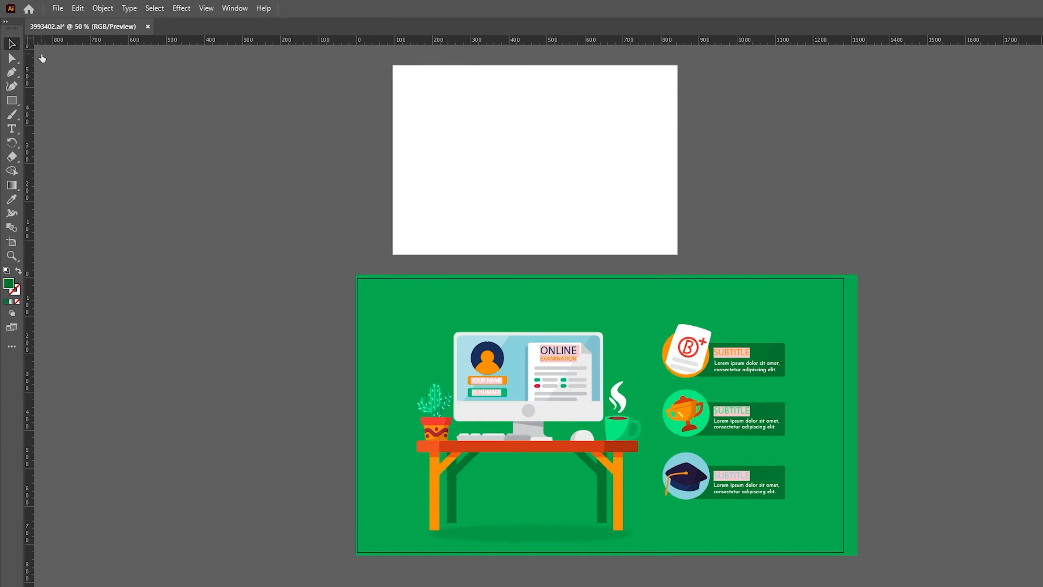
# - Shift the complete artwork group slightly right and up over the green background, and select the group
pyautogui.moveTo(680, 362); pyautogui.dragTo(683, 363)
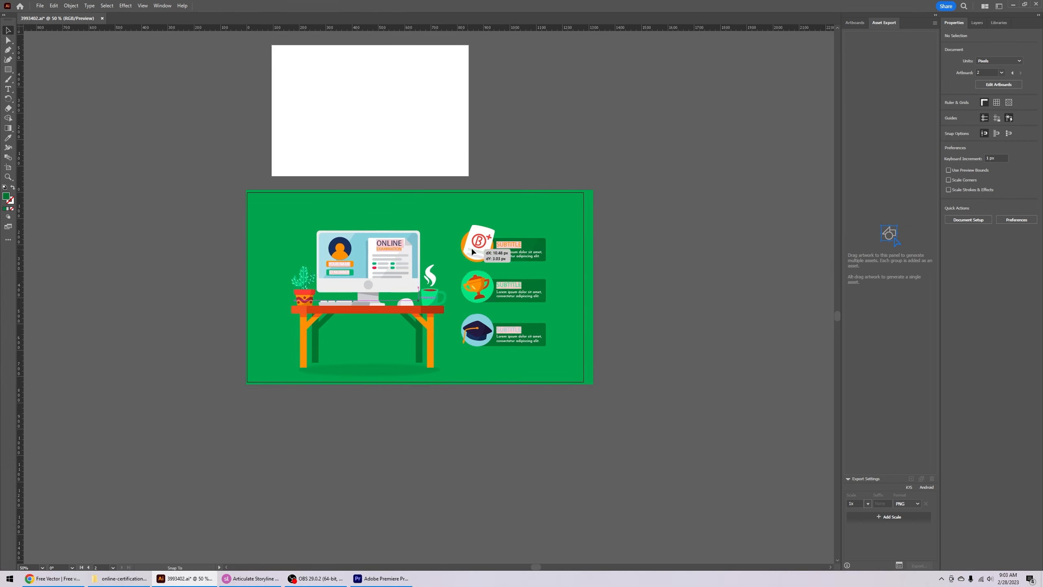
pyautogui.moveTo(472, 251)
pyautogui.mouseDown()
pyautogui.moveTo(452, 252)
pyautogui.moveTo(471, 246)
pyautogui.mouseUp()
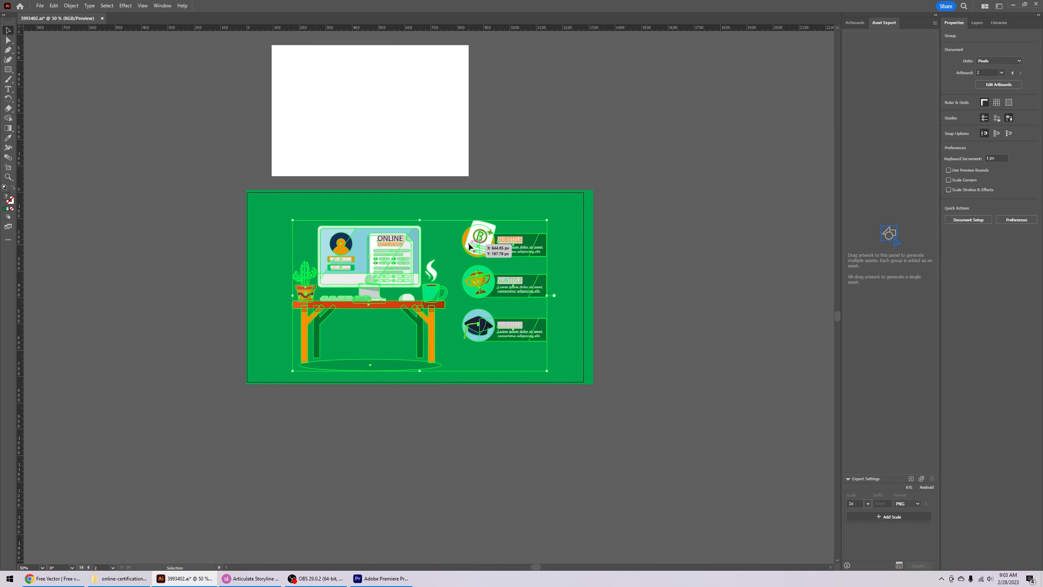
pyautogui.click(646, 246)
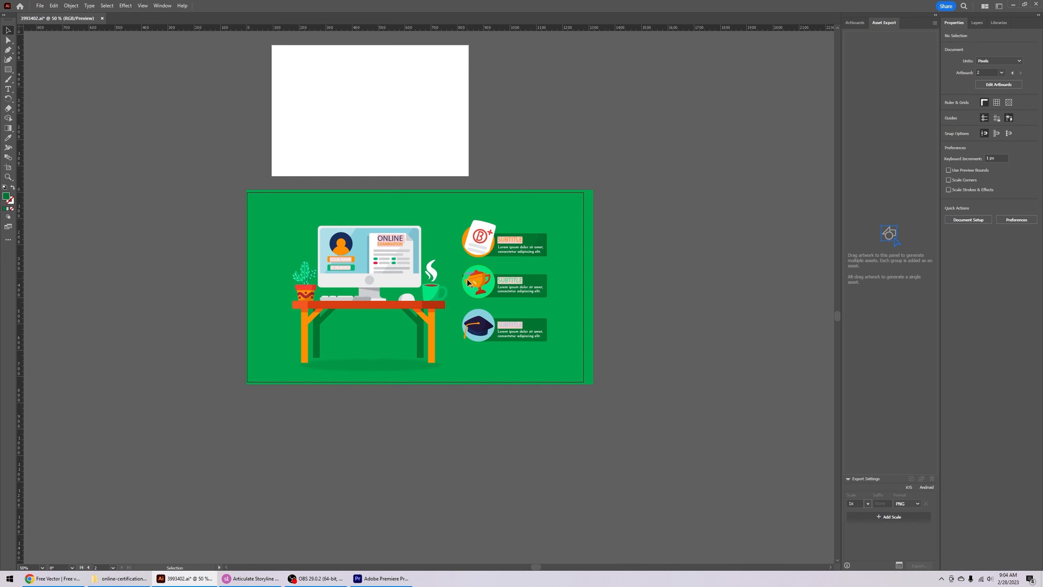
pyautogui.click(377, 278)
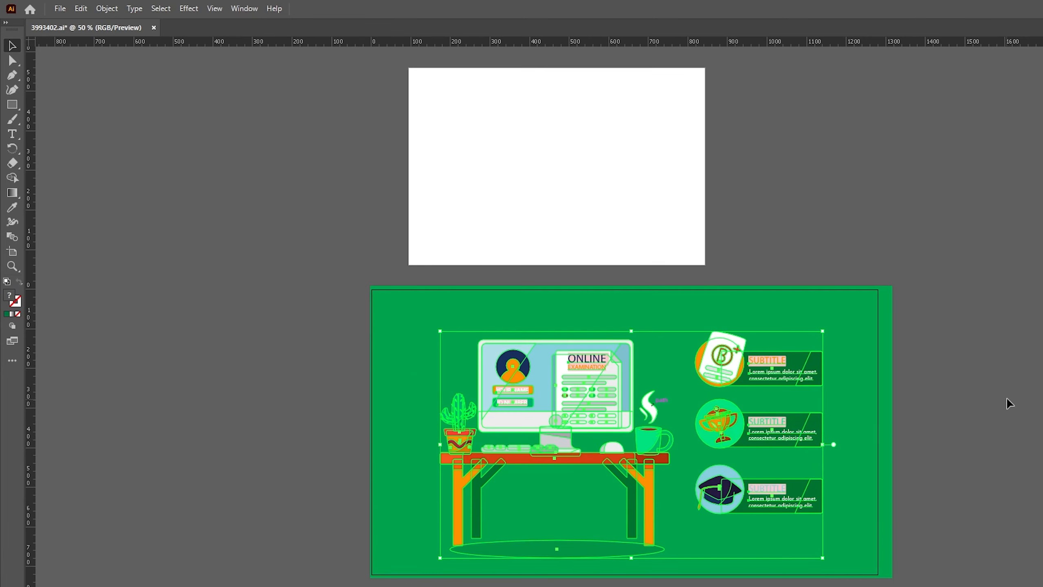
# - Collect the complete artwork group, without its green background, for asset export, adding it twice as separate single assets
pyautogui.click(1009, 402)
pyautogui.click(238, 9)
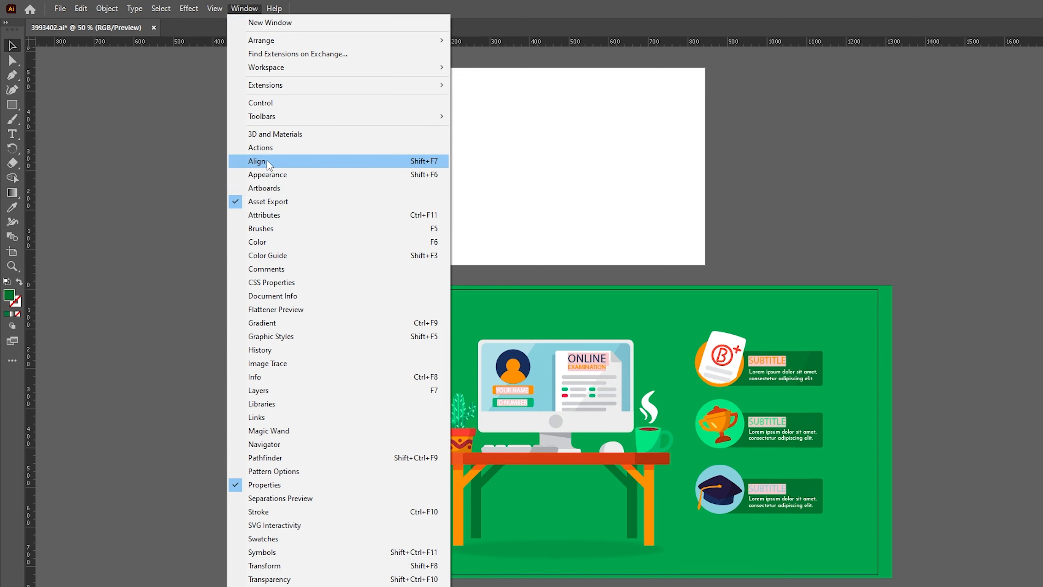
pyautogui.click(268, 202)
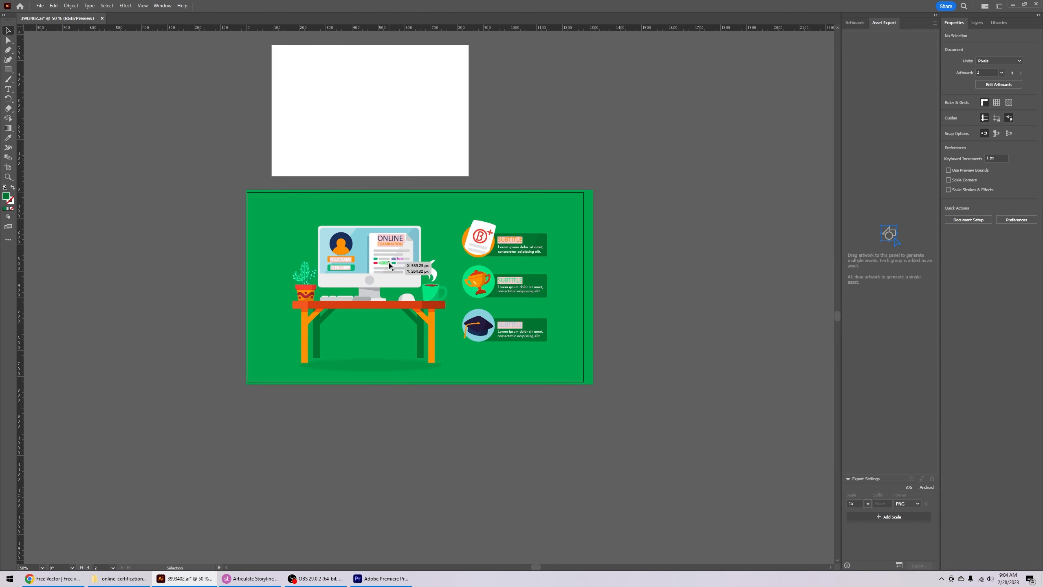
pyautogui.moveTo(393, 276); pyautogui.dragTo(885, 278)
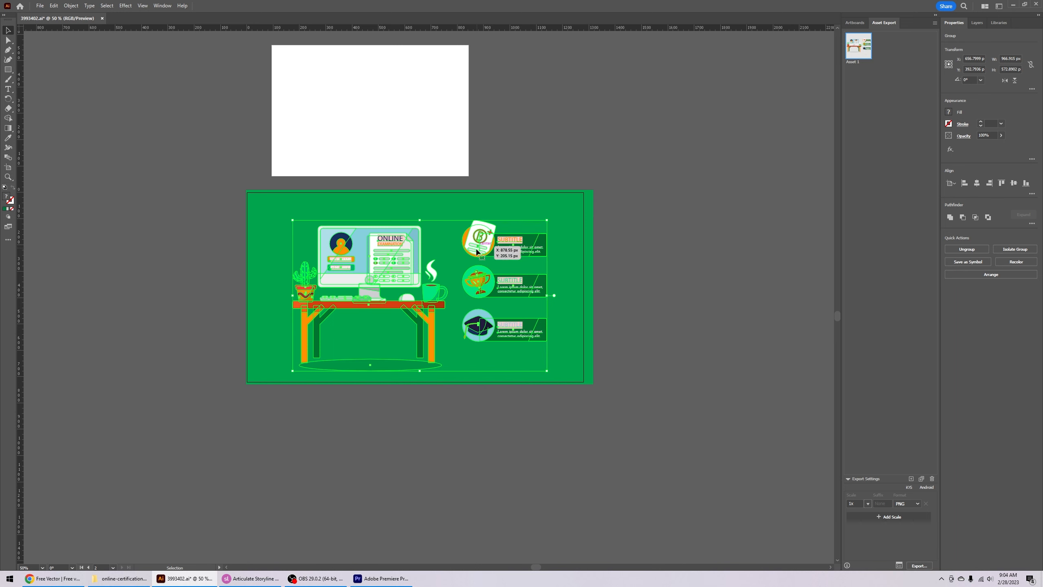
pyautogui.moveTo(483, 250); pyautogui.dragTo(880, 189)
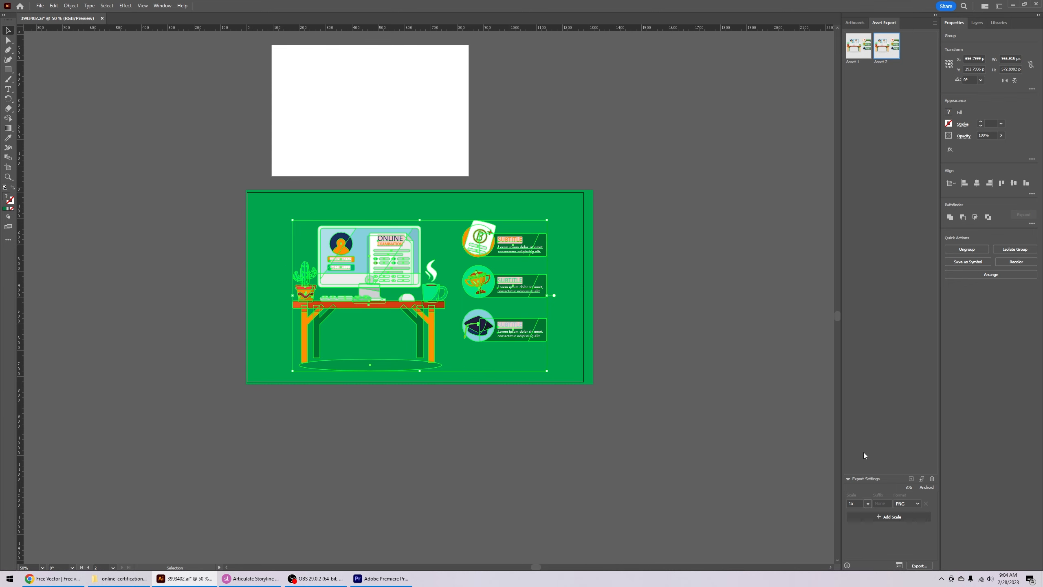
# - Export the selected second asset as a 1x PNG into the Assets folder and preview the exported image
pyautogui.click(911, 566)
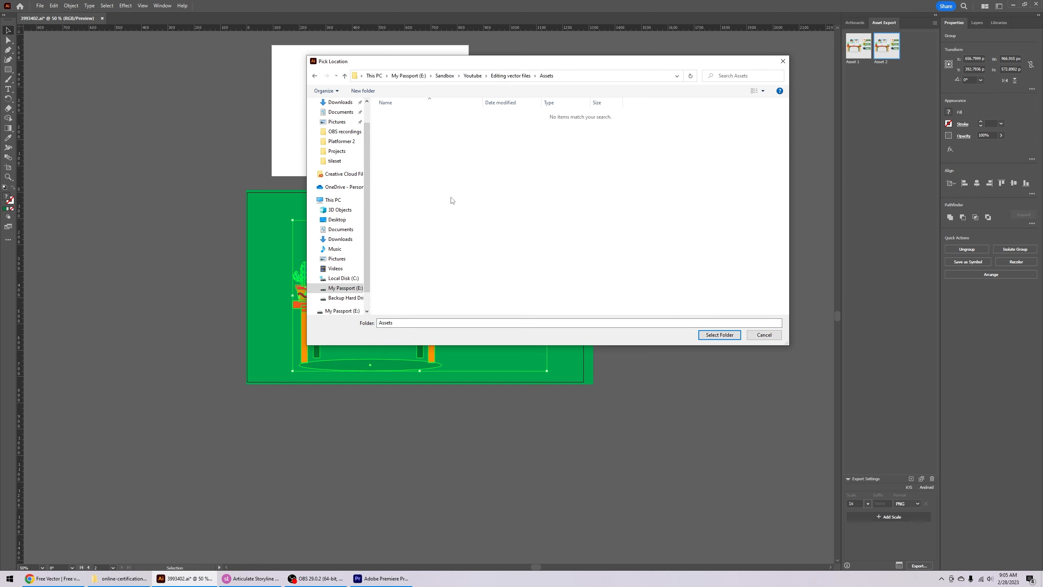
pyautogui.click(720, 335)
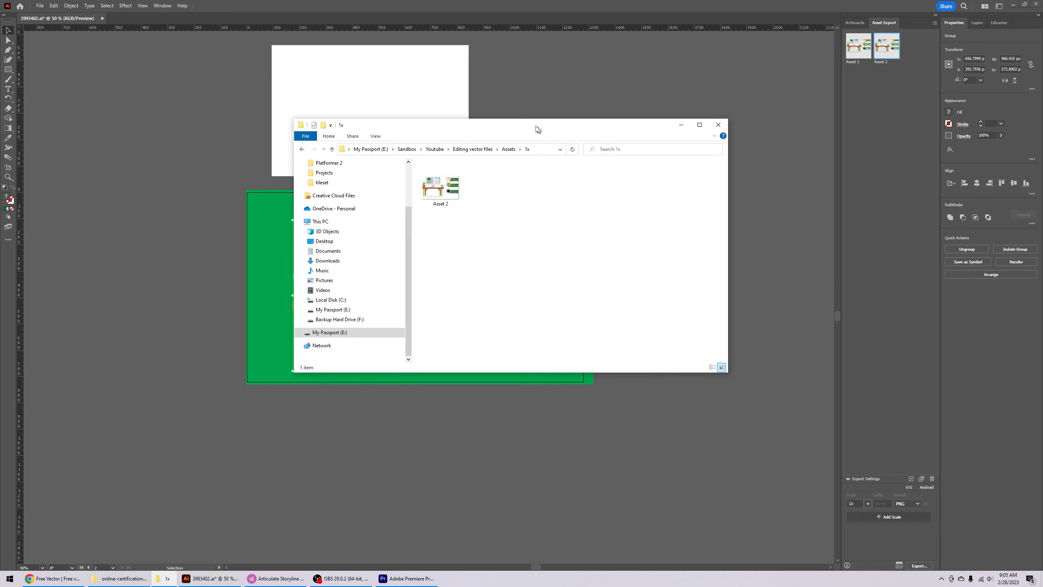
pyautogui.moveTo(537, 127); pyautogui.dragTo(475, 97)
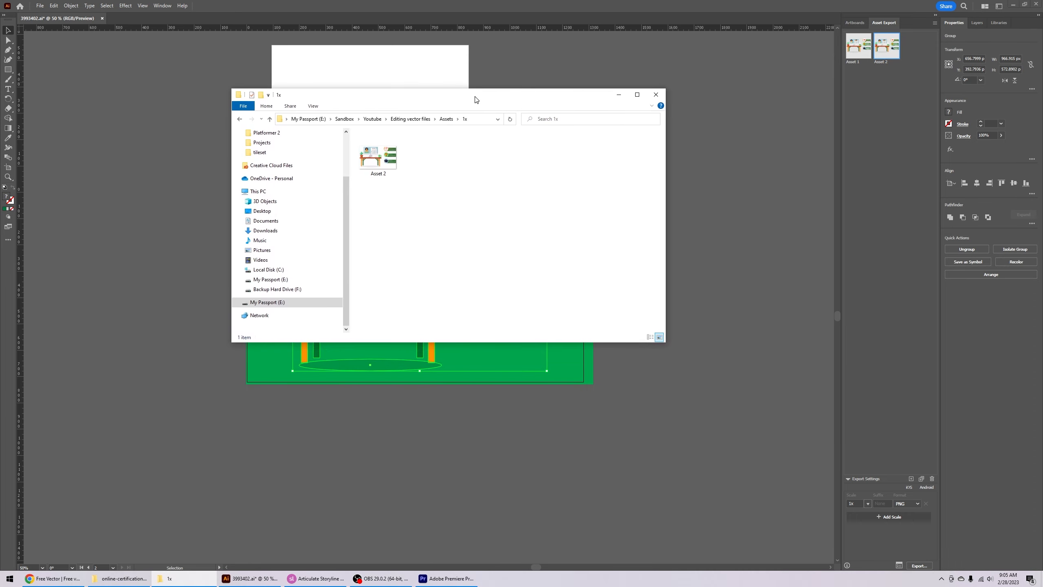
pyautogui.doubleClick(384, 165)
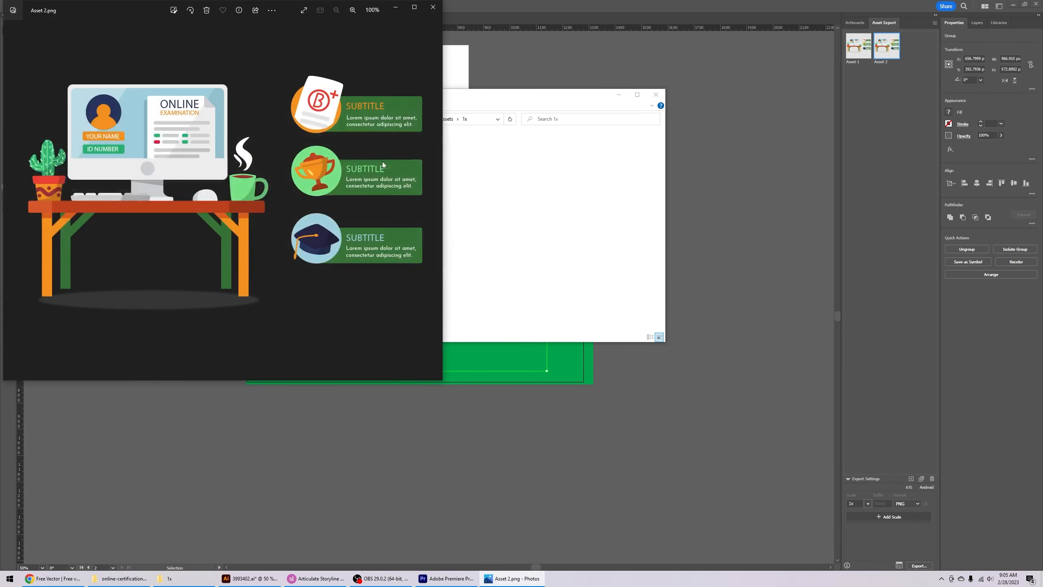
pyautogui.click(432, 7)
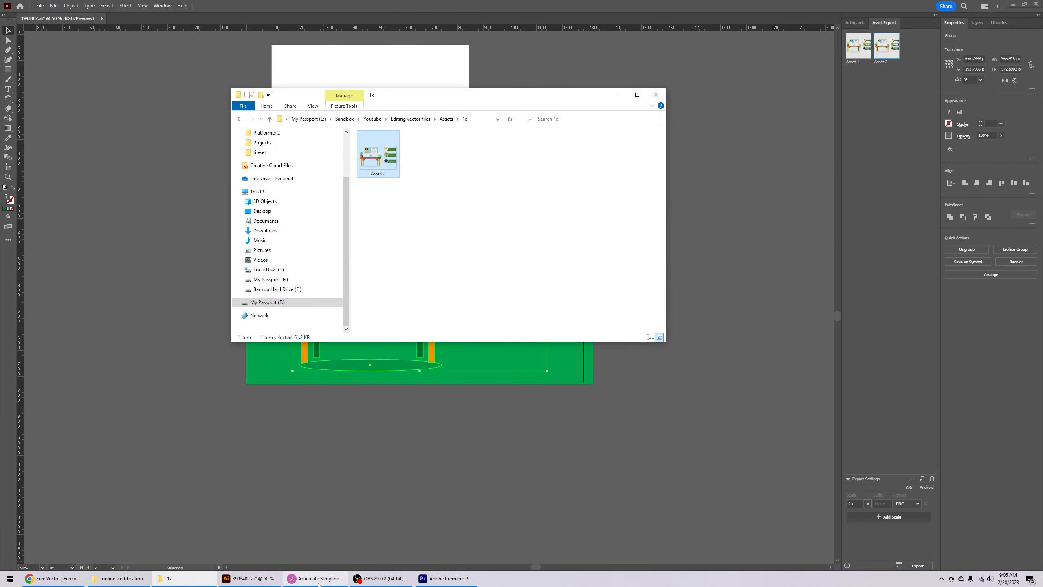
# - Switch to Articulate Storyline and place the exported Asset 2 image from the 1x folder on the blank slide
pyautogui.click(320, 578)
pyautogui.click(500, 4)
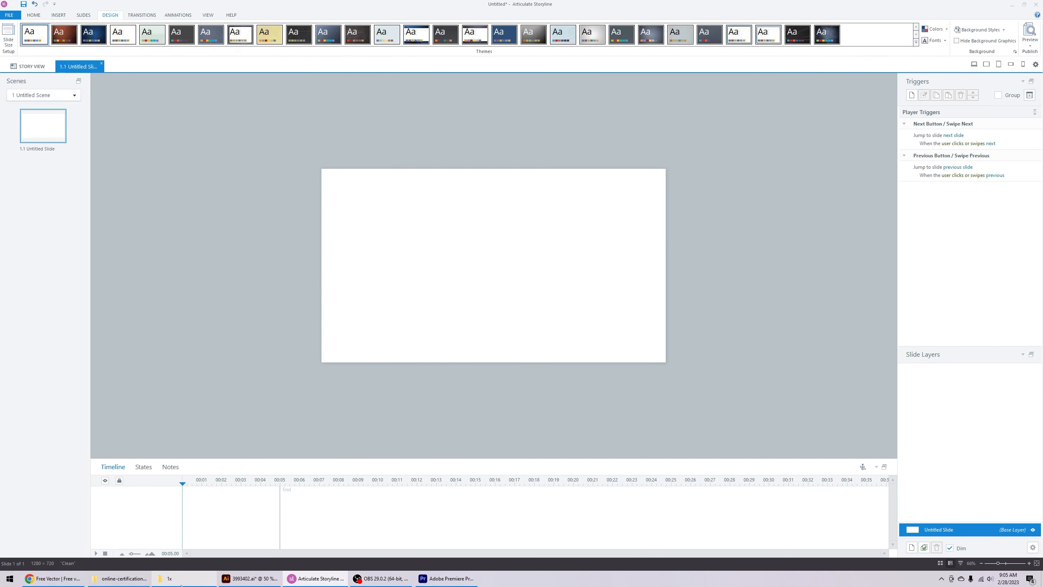
pyautogui.click(169, 579)
pyautogui.moveTo(604, 95); pyautogui.dragTo(920, 103)
pyautogui.moveTo(695, 162); pyautogui.dragTo(507, 271)
pyautogui.click(743, 273)
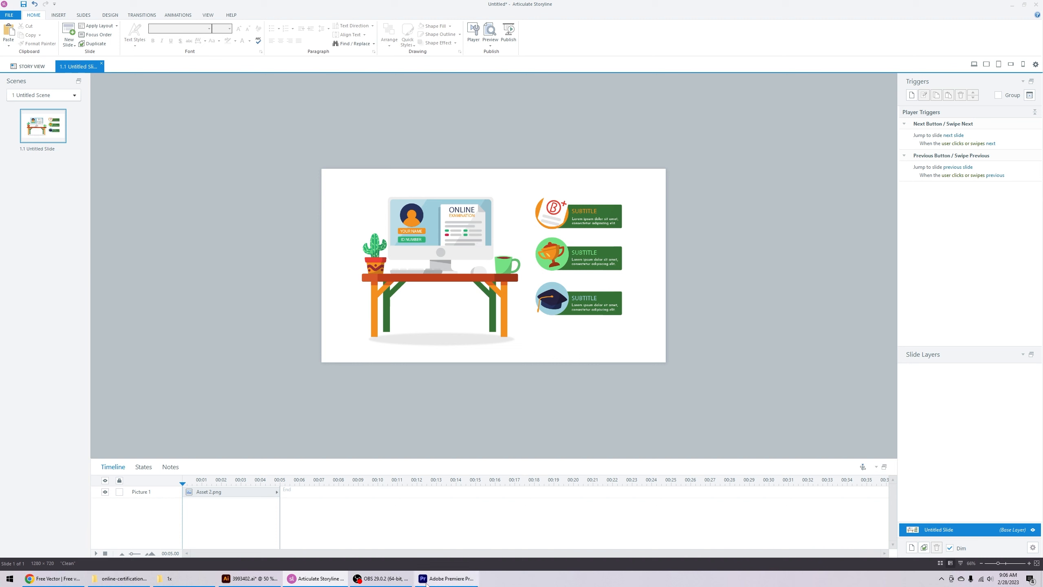
# - Switch back to Illustrator, duplicate the green background with all its artwork beside the white artboard, and deselect the copy
pyautogui.hotkey('alt', 'Tab')
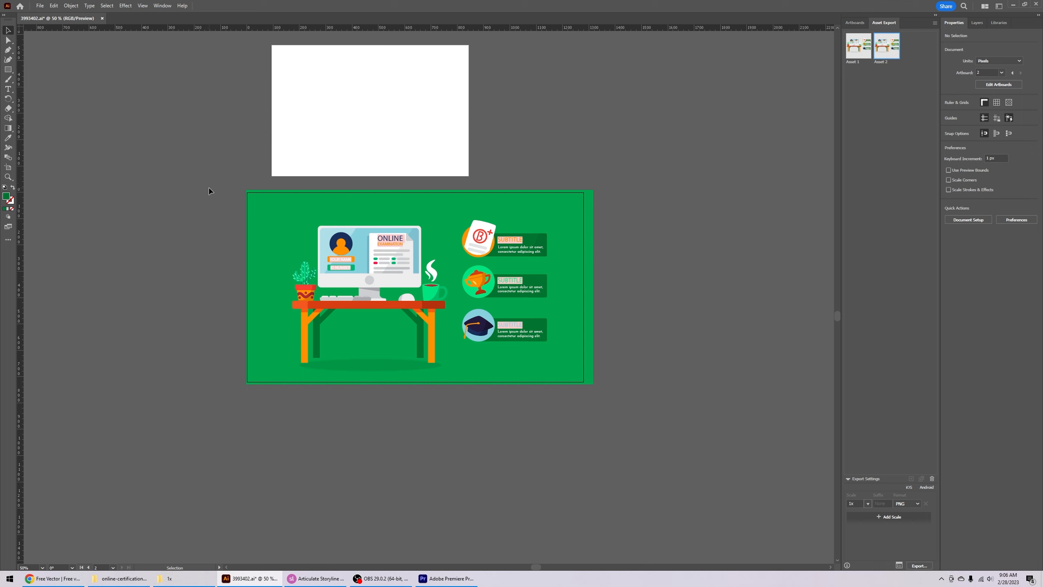
pyautogui.hotkey('ctrl', 'a')
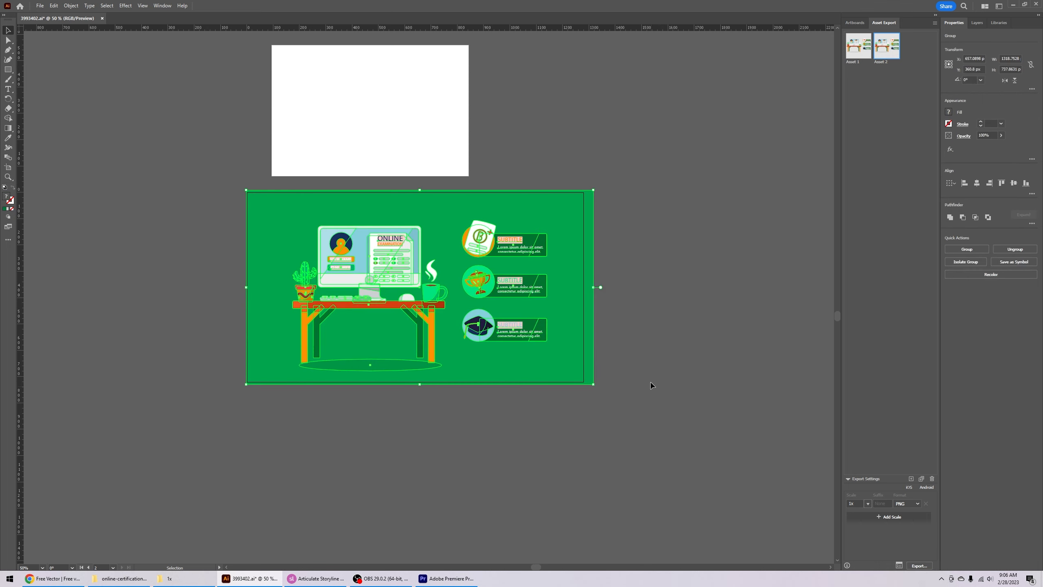
pyautogui.moveTo(676, 272); pyautogui.dragTo(542, 422)
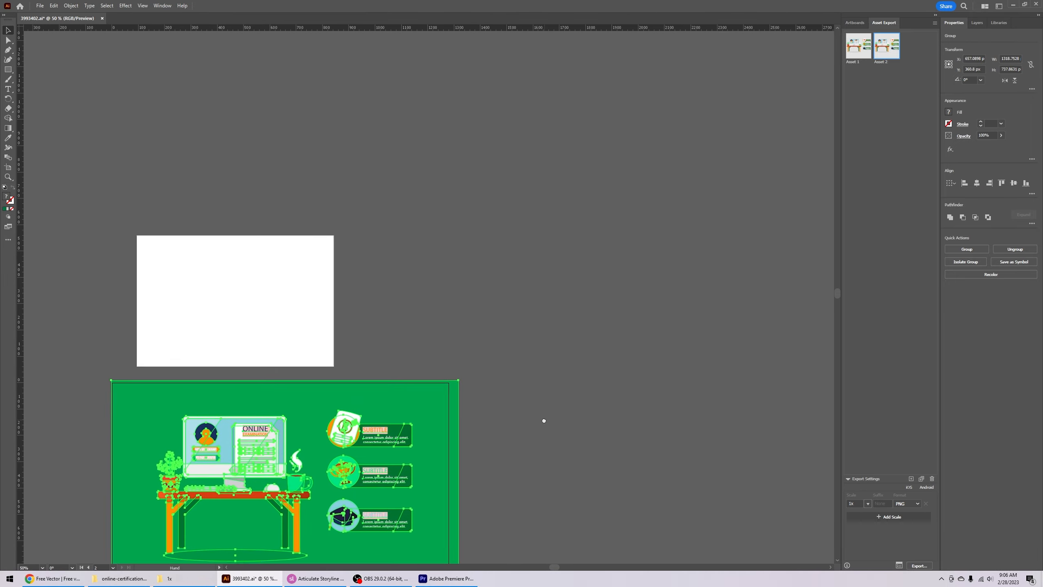
pyautogui.moveTo(290, 489); pyautogui.dragTo(526, 274)
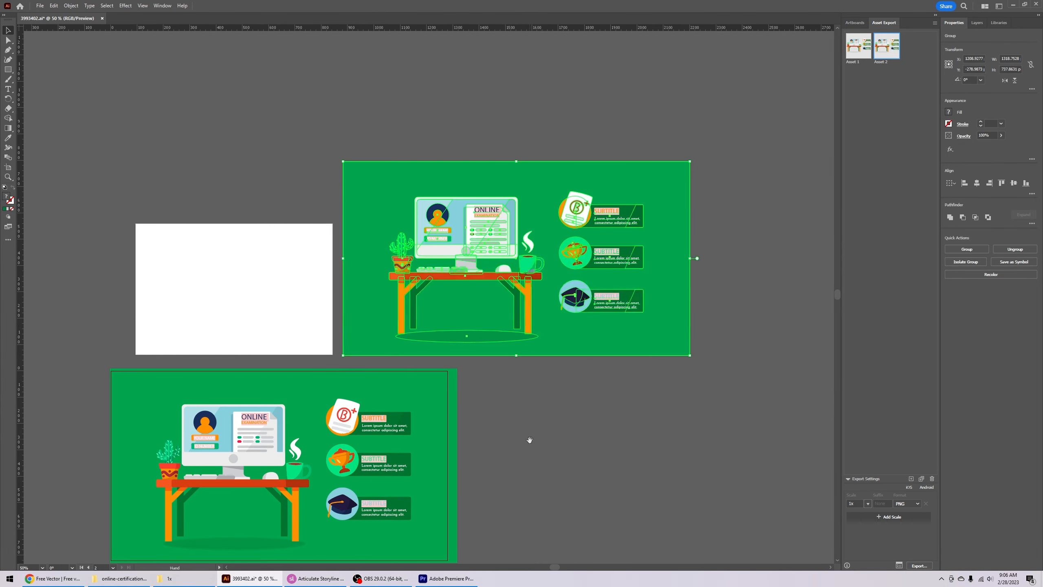
pyautogui.moveTo(538, 443); pyautogui.dragTo(610, 292)
pyautogui.press('space')
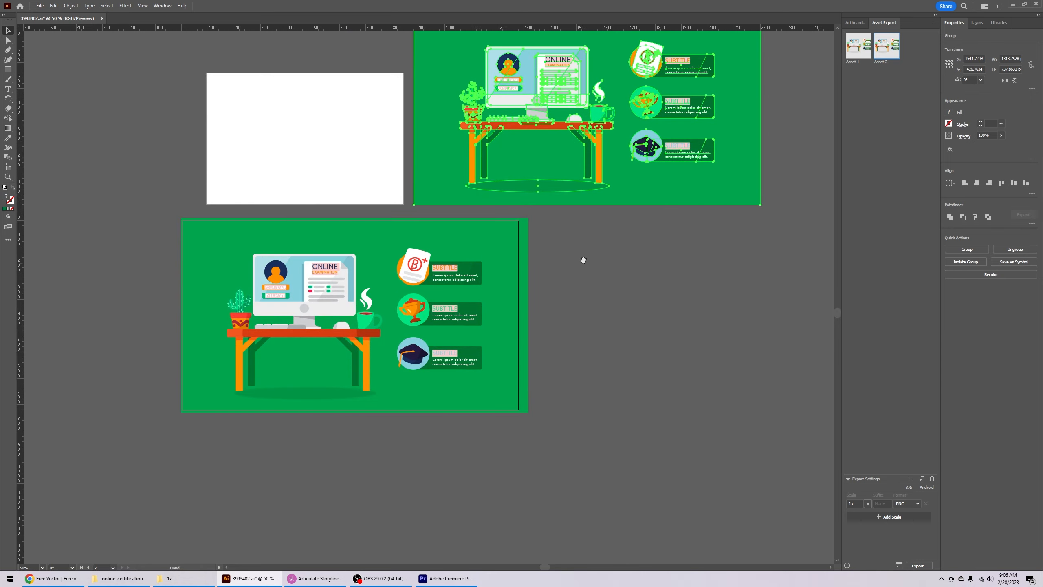
pyautogui.moveTo(576, 327); pyautogui.dragTo(623, 355)
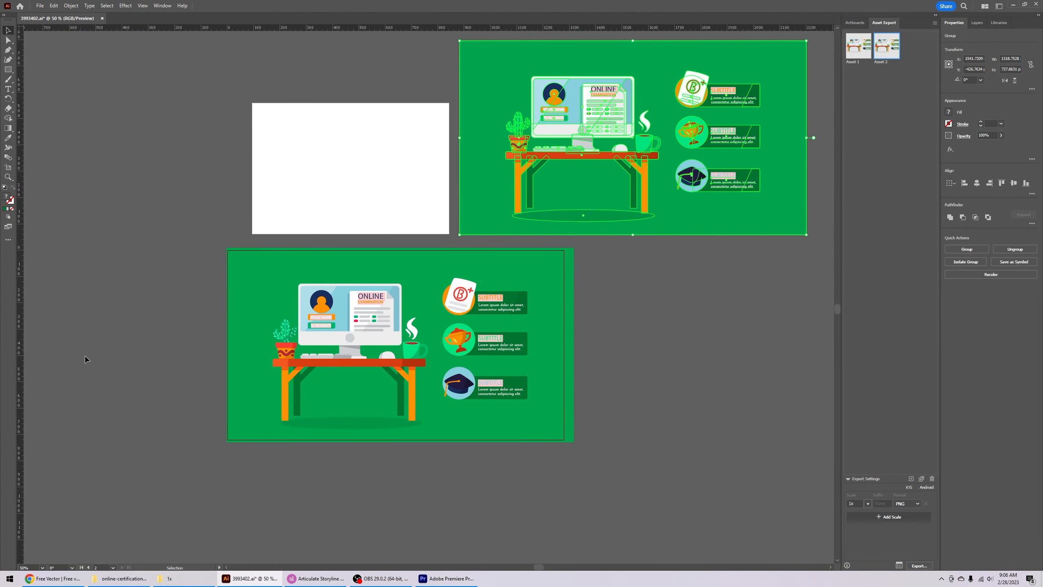
pyautogui.click(671, 362)
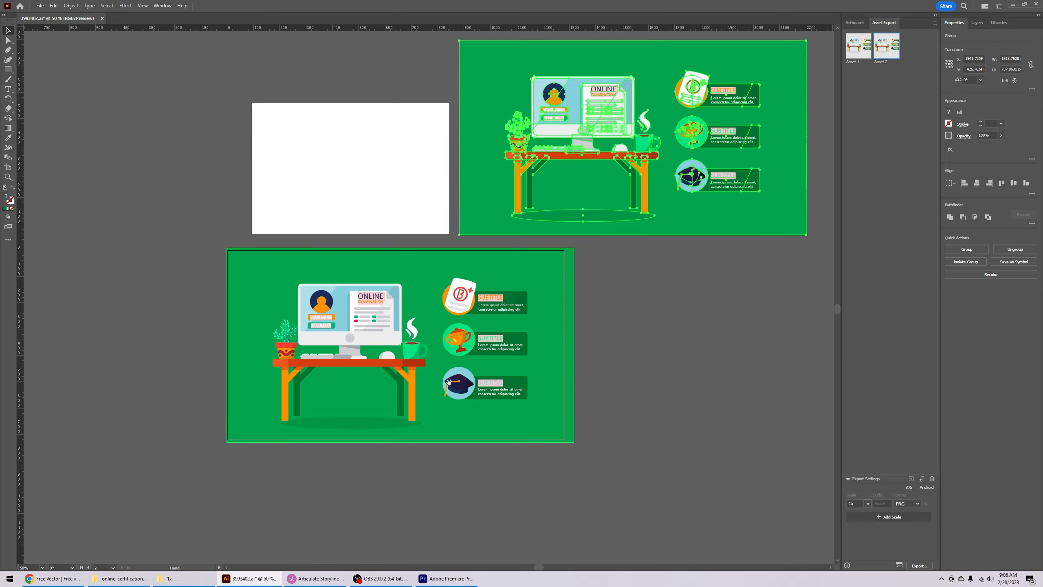
pyautogui.moveTo(671, 362); pyautogui.dragTo(736, 391)
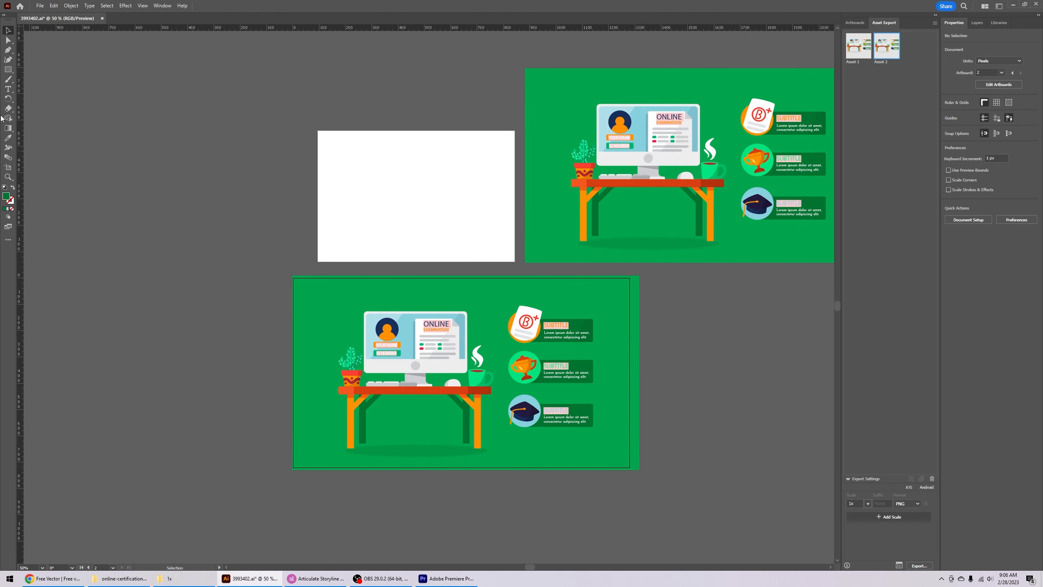
# - Replace the SUBTITLE heading of the first item, beside the graded paper, with "Subt topic 1"
pyautogui.click(7, 177)
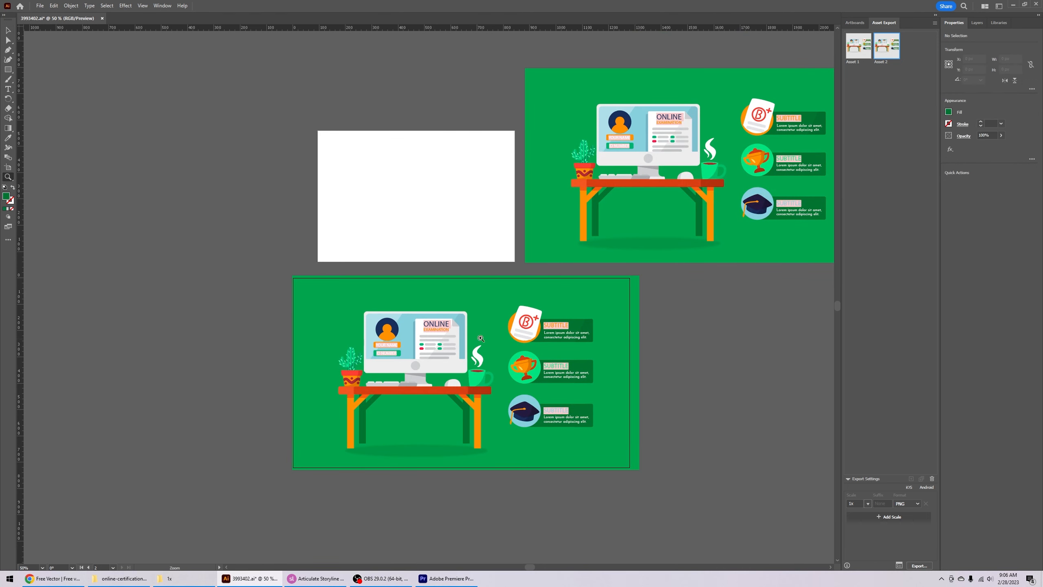
pyautogui.click(521, 341)
pyautogui.click(521, 344)
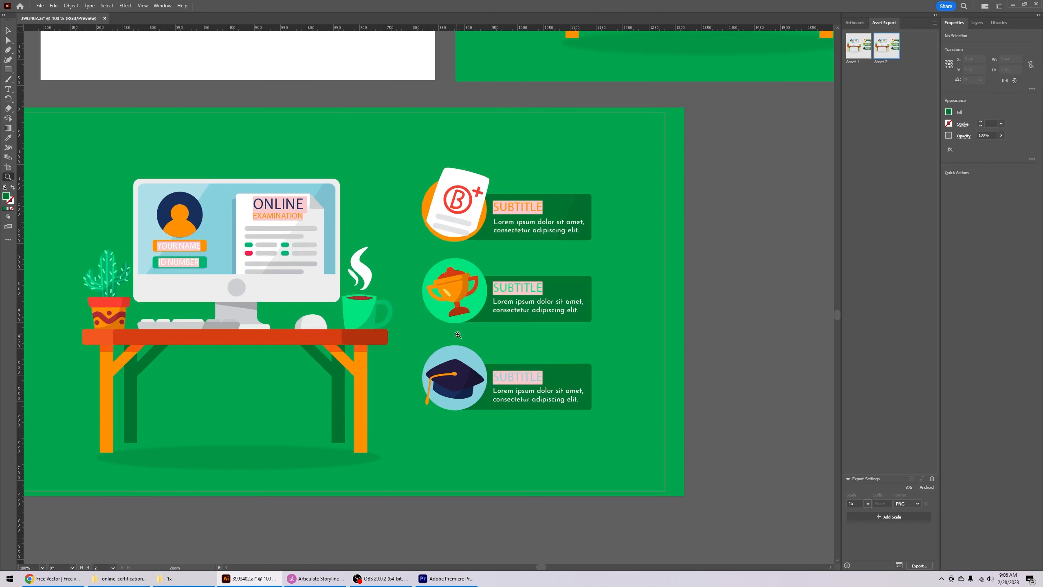
pyautogui.click(13, 31)
pyautogui.click(8, 40)
pyautogui.moveTo(391, 279); pyautogui.dragTo(518, 274)
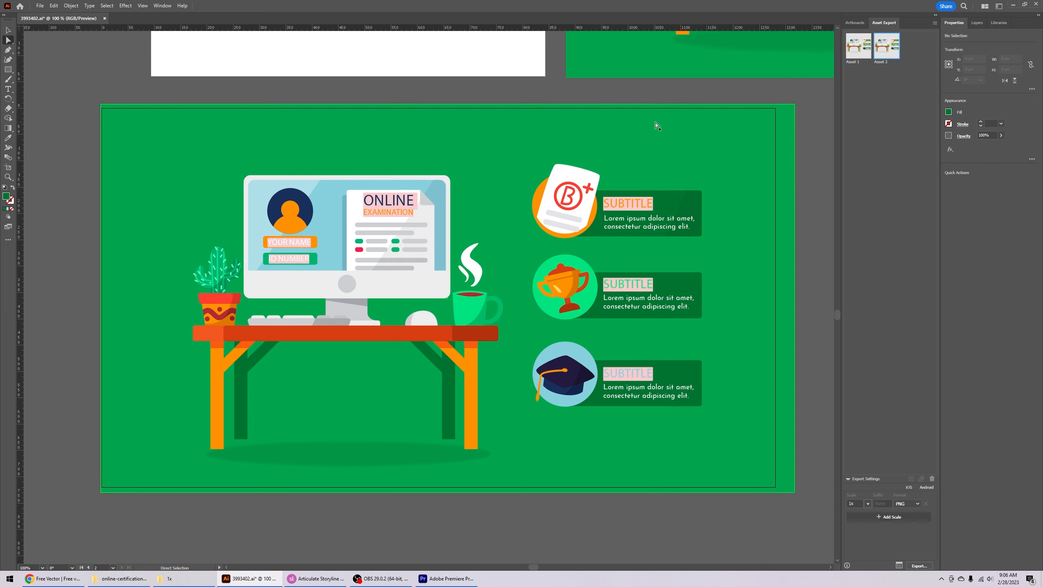
pyautogui.click(8, 31)
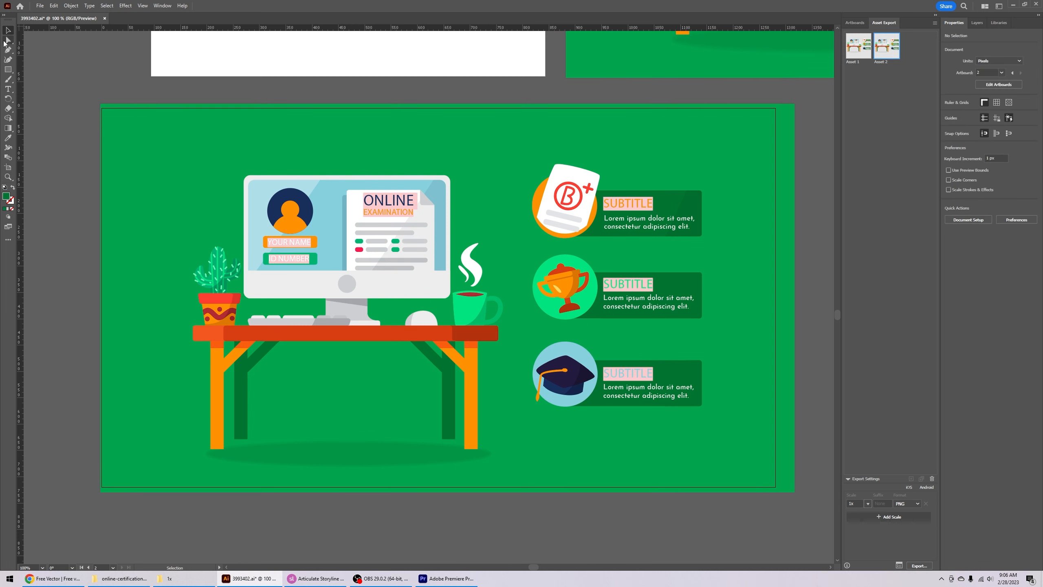
pyautogui.click(8, 40)
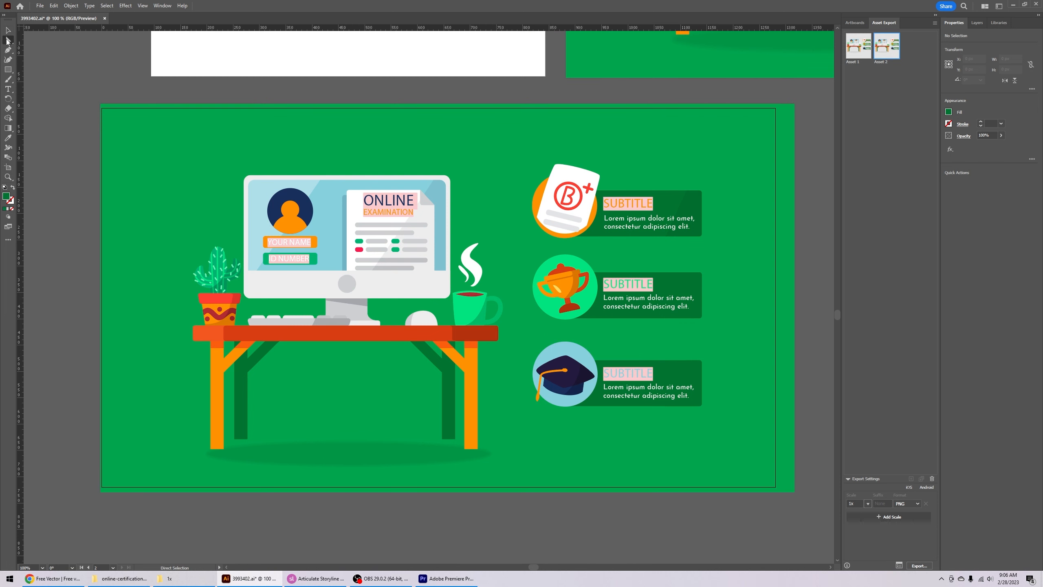
pyautogui.click(632, 207)
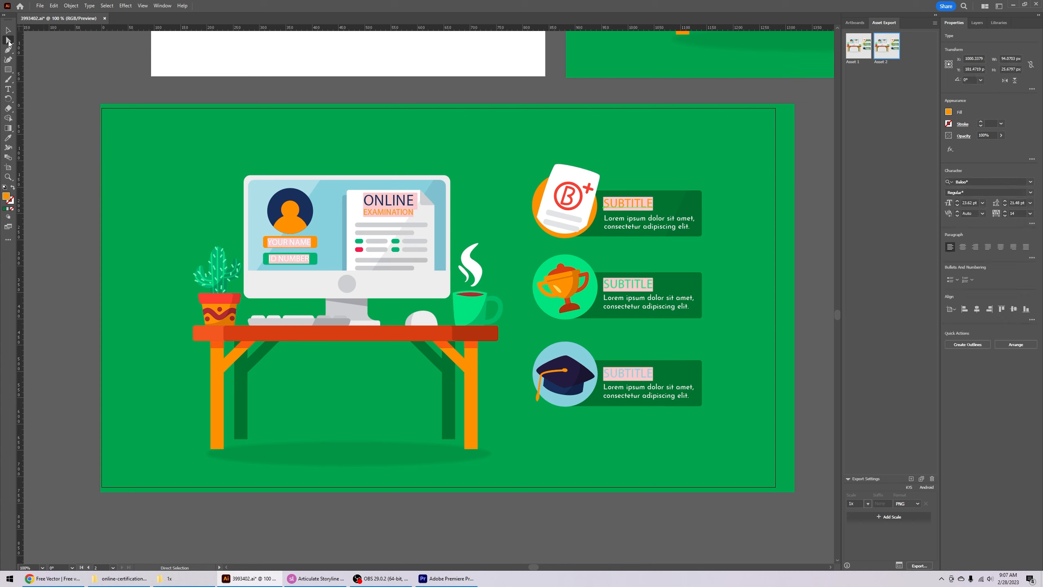
pyautogui.doubleClick(625, 204)
pyautogui.doubleClick(626, 207)
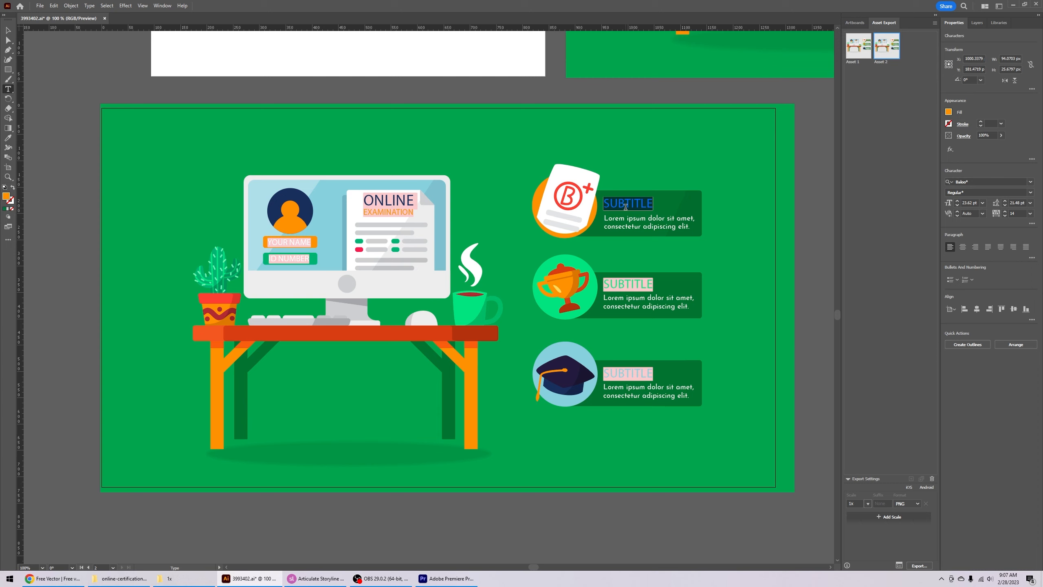
pyautogui.write('Su')
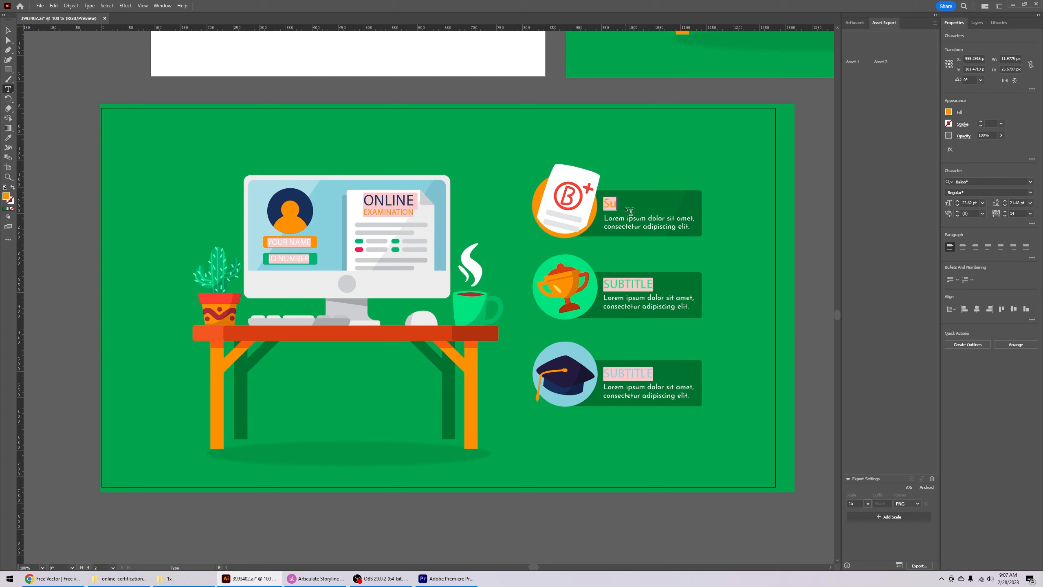
pyautogui.write('bt topic 1')
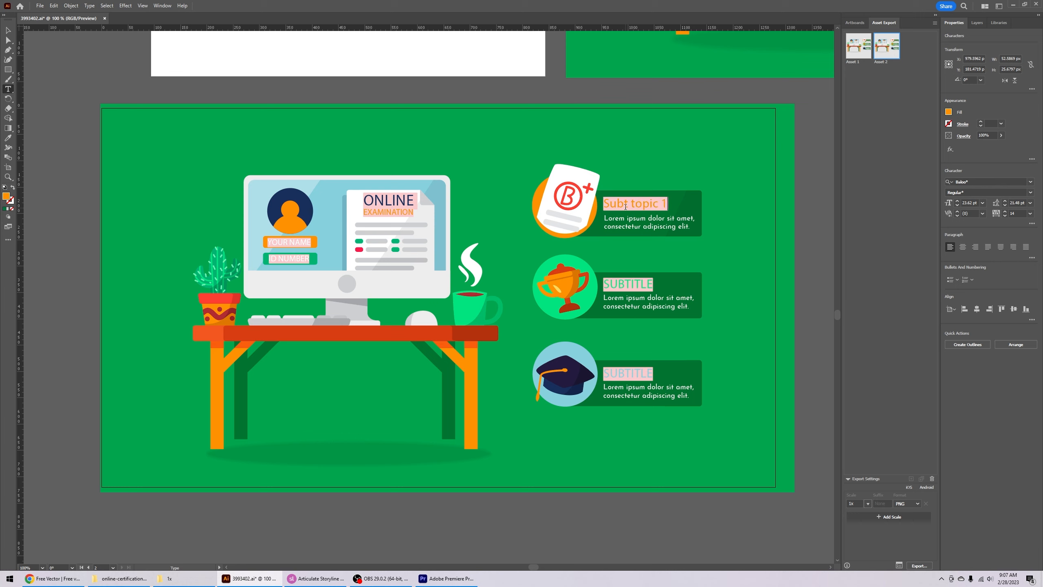
# - Set the first item's heading to the Arial Bold font and nudge it slightly right
pyautogui.click(7, 40)
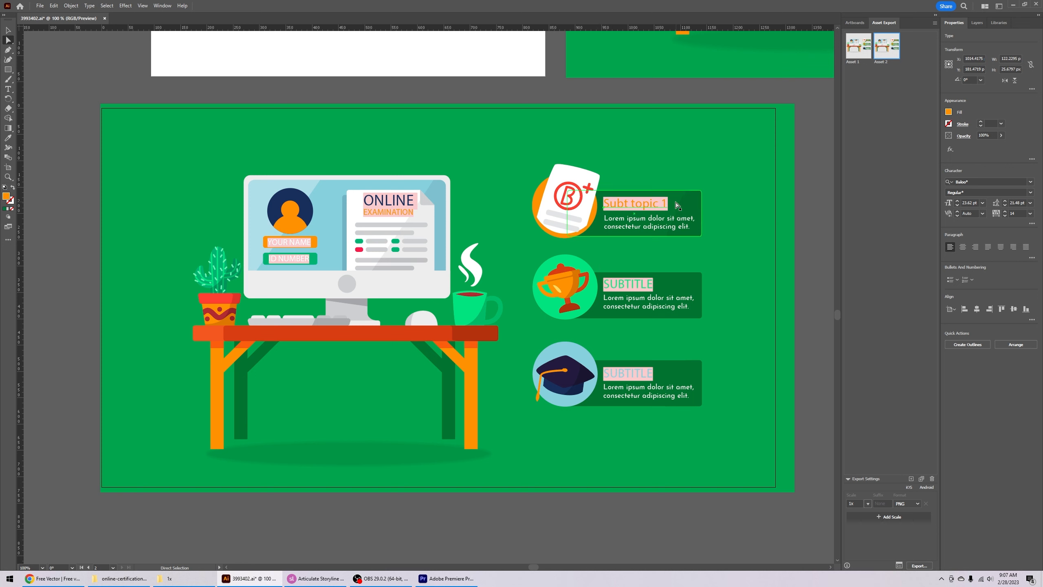
pyautogui.click(1004, 181)
pyautogui.write('arial')
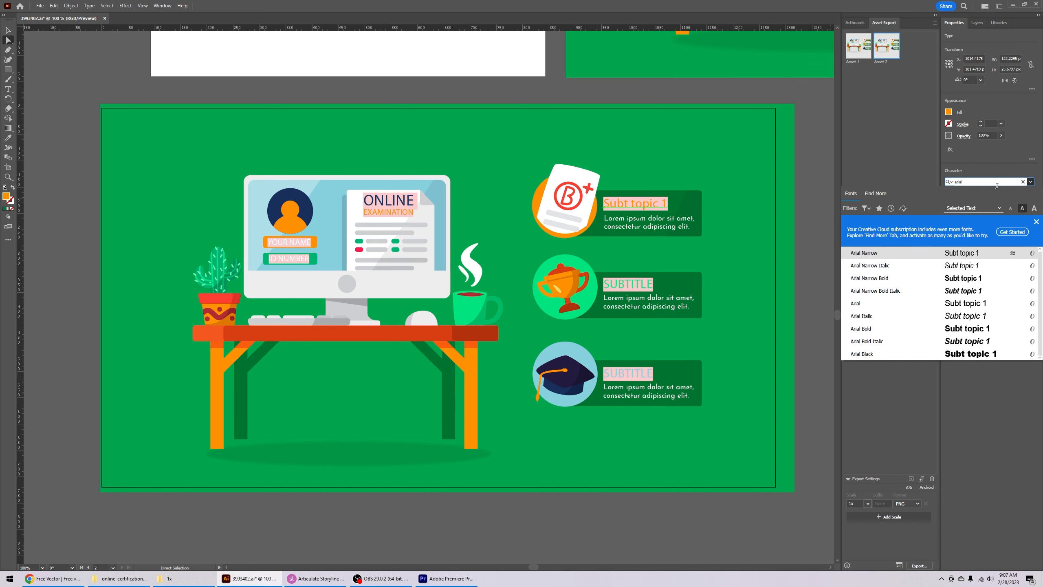
pyautogui.click(863, 328)
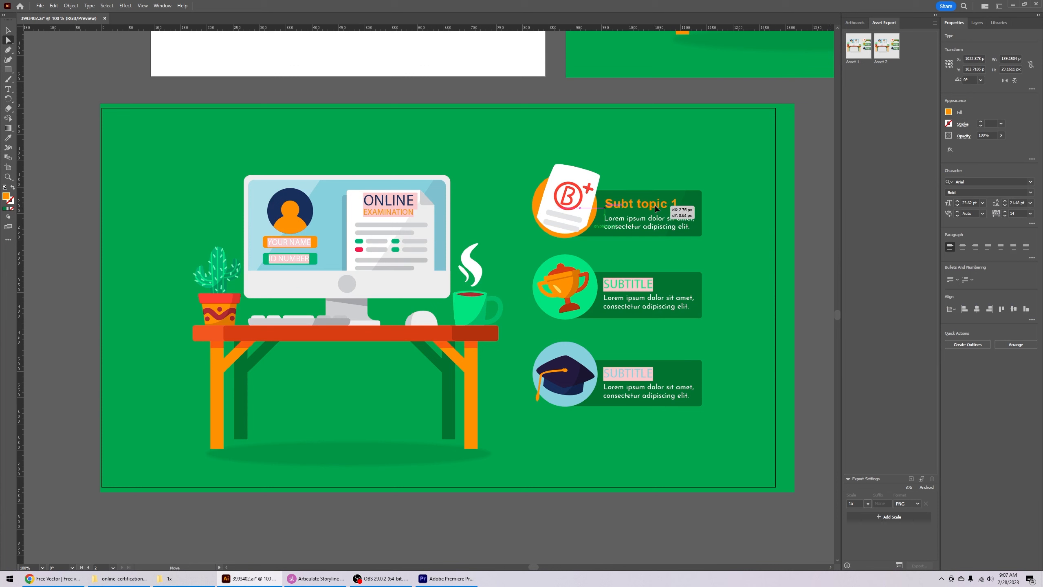
pyautogui.click(660, 272)
# - Correct the first item's heading to read "Sub topic 1"
pyautogui.click(630, 288)
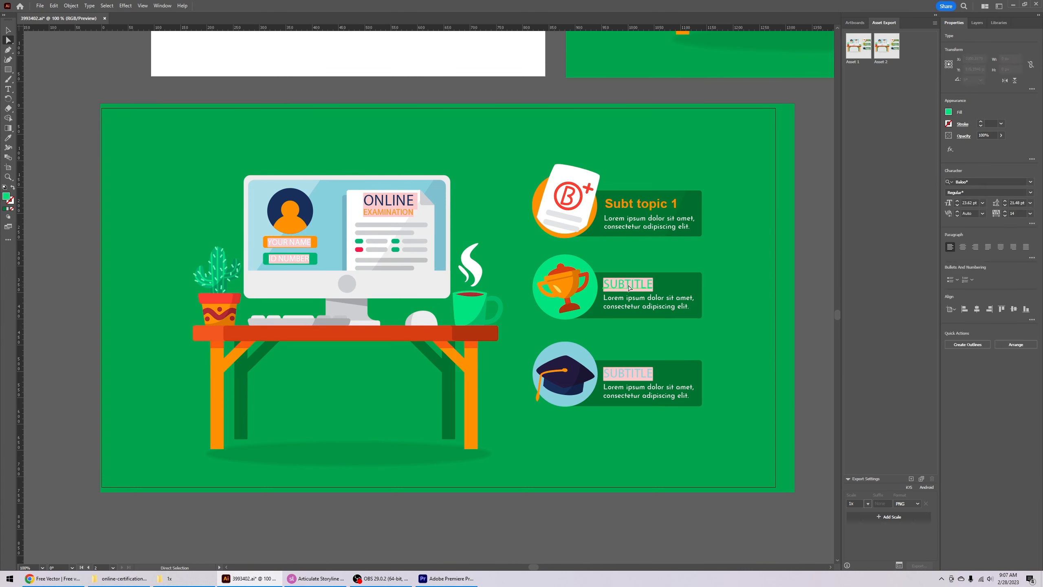
pyautogui.doubleClick(630, 288)
pyautogui.doubleClick(630, 287)
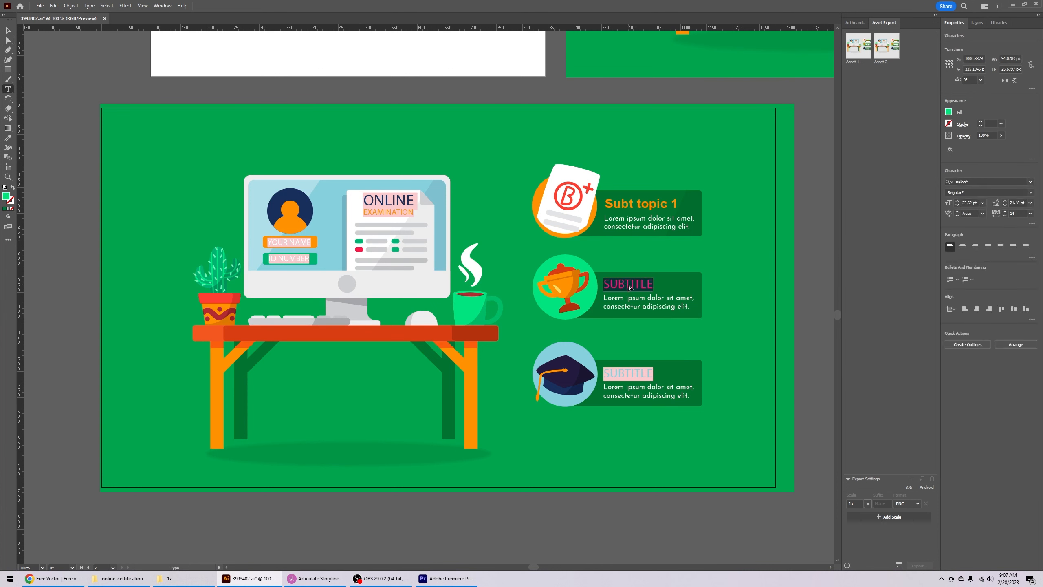
pyautogui.click(629, 203)
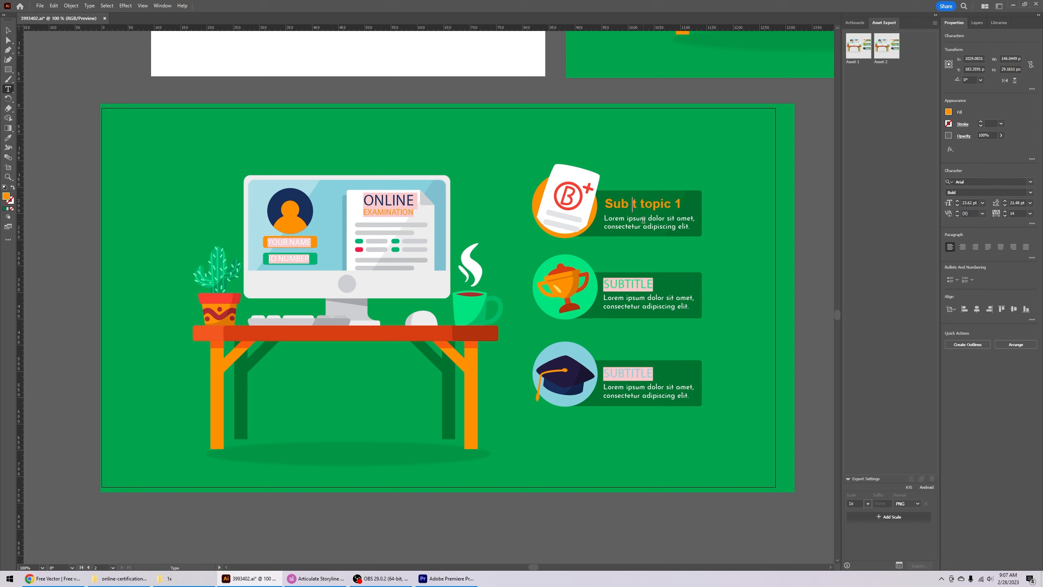
pyautogui.press('BackSpace')
# - Replace the SUBTITLE heading of the second item, beside the trophy, with "Sub topic 2"
pyautogui.doubleClick(620, 280)
pyautogui.write('Sub')
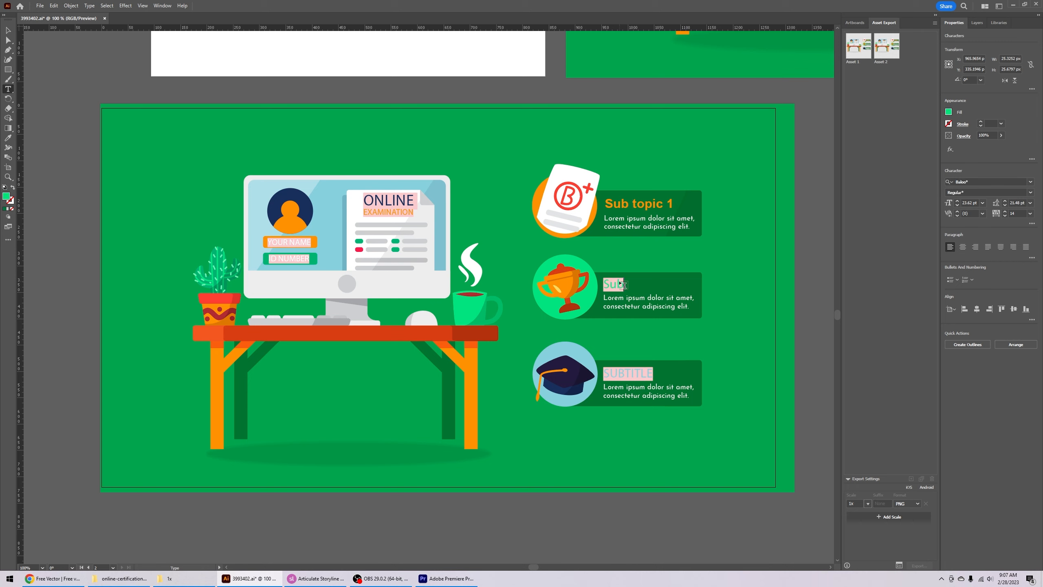
pyautogui.write(' topic 2')
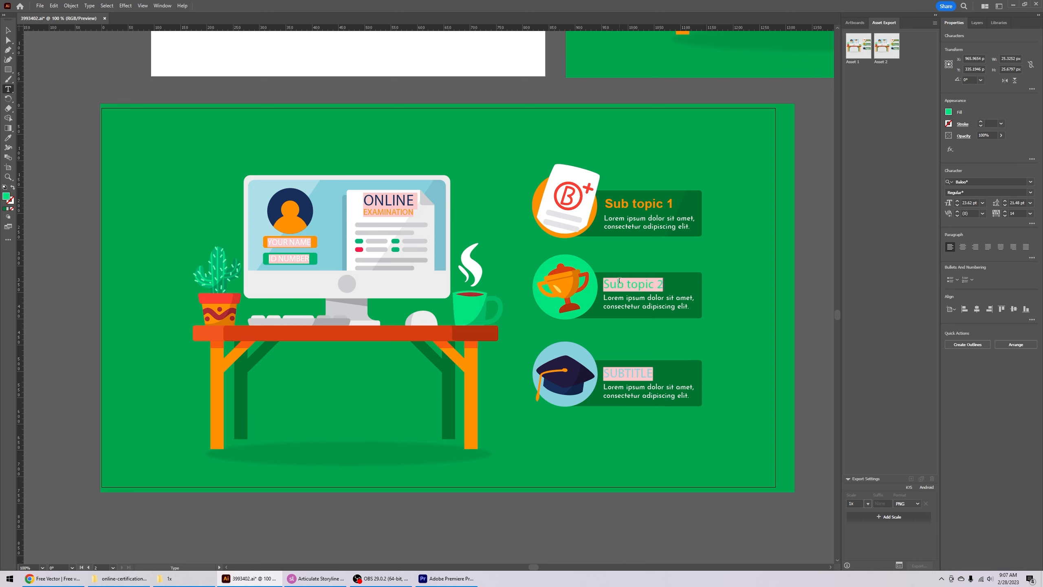
# - Set the whole "Sub topic 2" heading to the Arial font in the Bold style
pyautogui.tripleClick(648, 287)
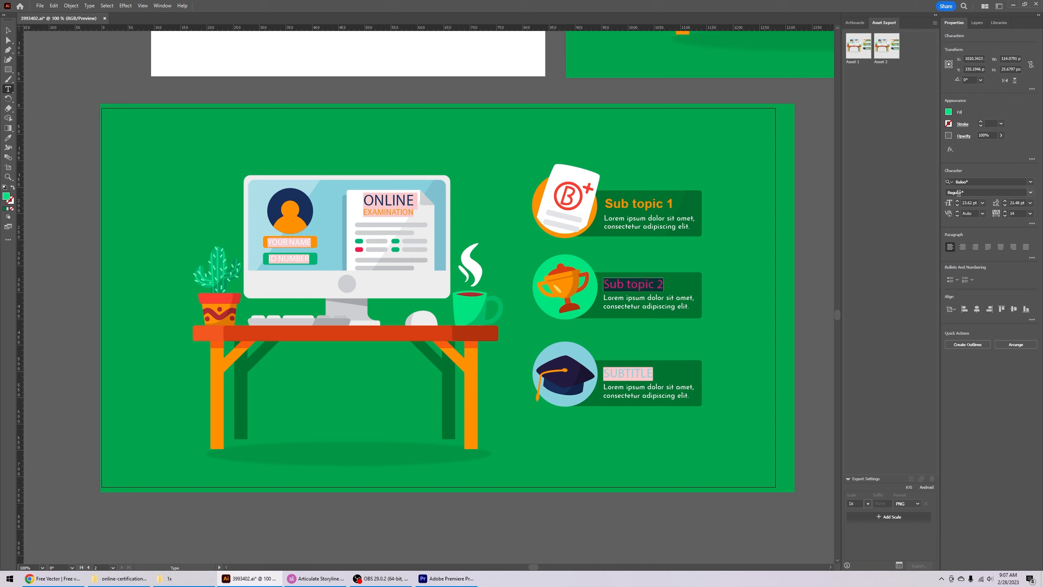
pyautogui.click(971, 181)
pyautogui.write('arial')
pyautogui.press('Return')
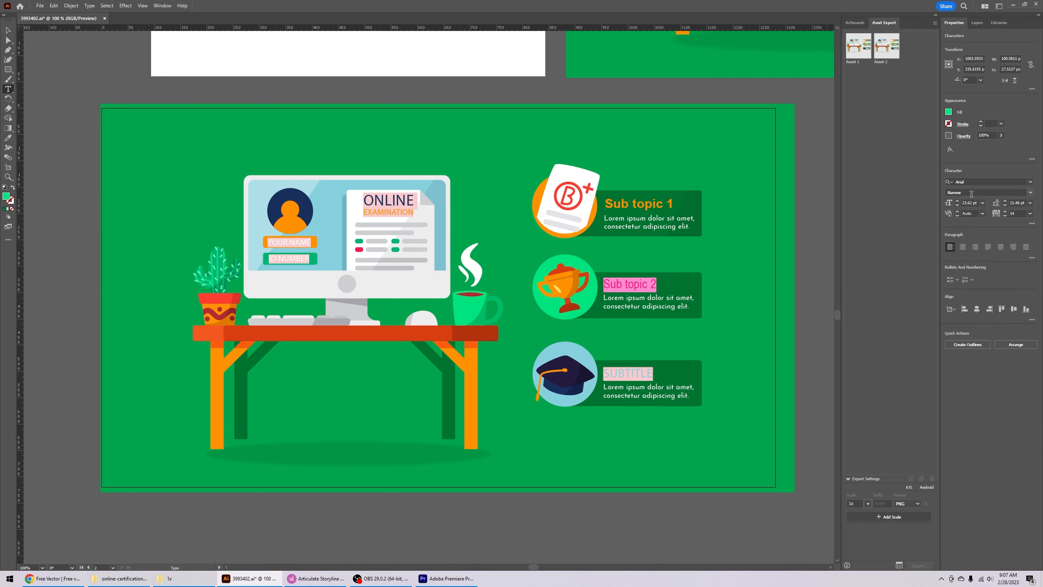
pyautogui.click(972, 193)
pyautogui.write('bold')
pyautogui.press('Return')
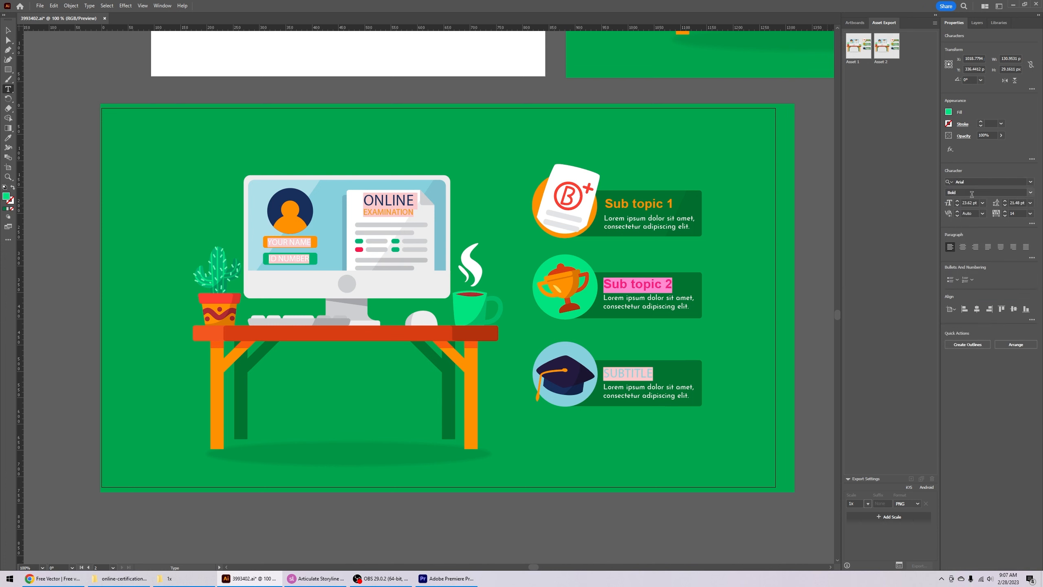
# - Replace the third item's SUBTITLE heading, beside the graduation cap, with "Sub topic 3" in Arial Bold and deselect it
pyautogui.doubleClick(626, 372)
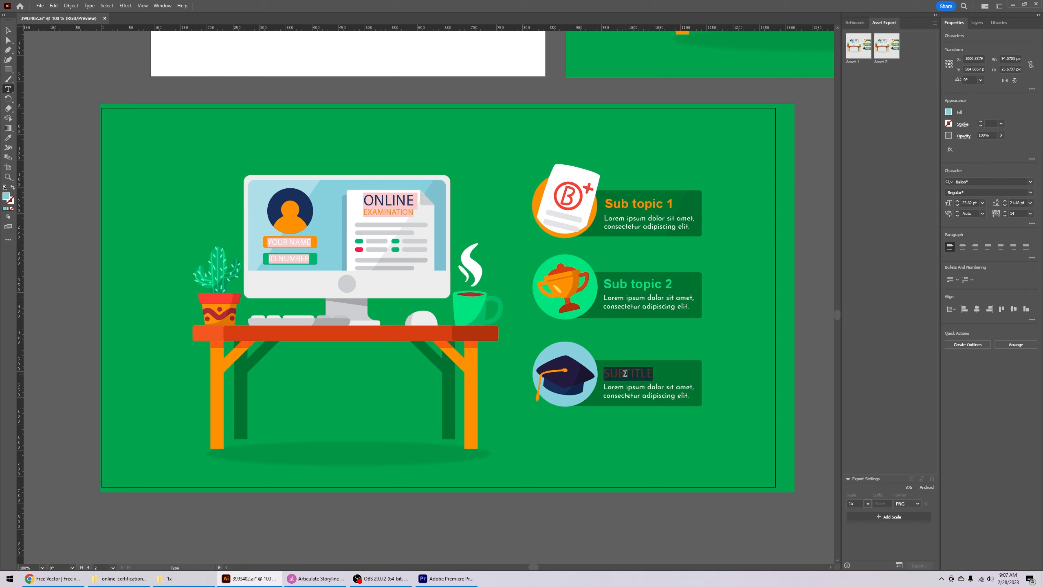
pyautogui.write('Sub')
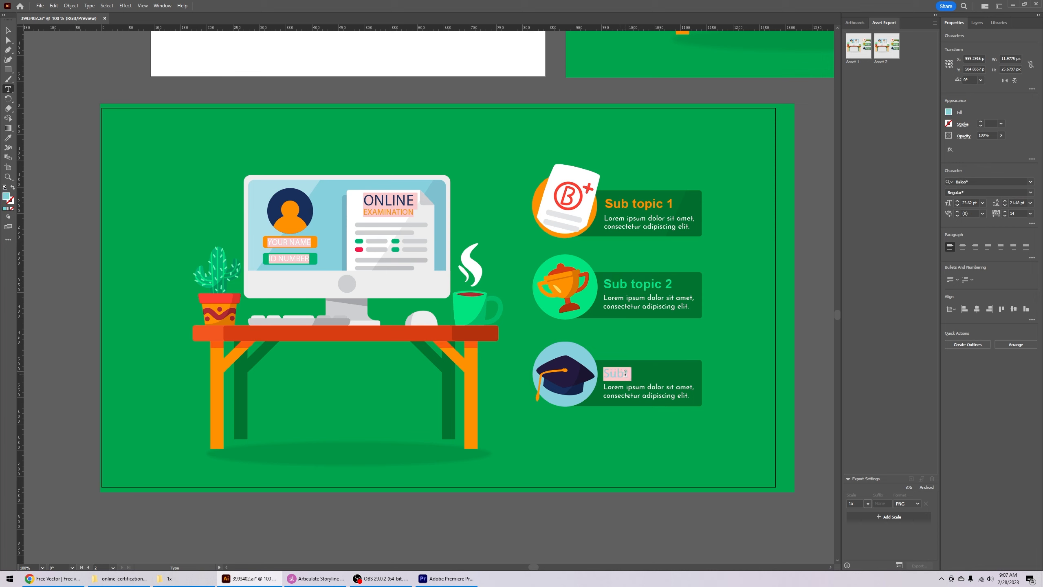
pyautogui.write('topic 3')
pyautogui.click(977, 182)
pyautogui.write('arial')
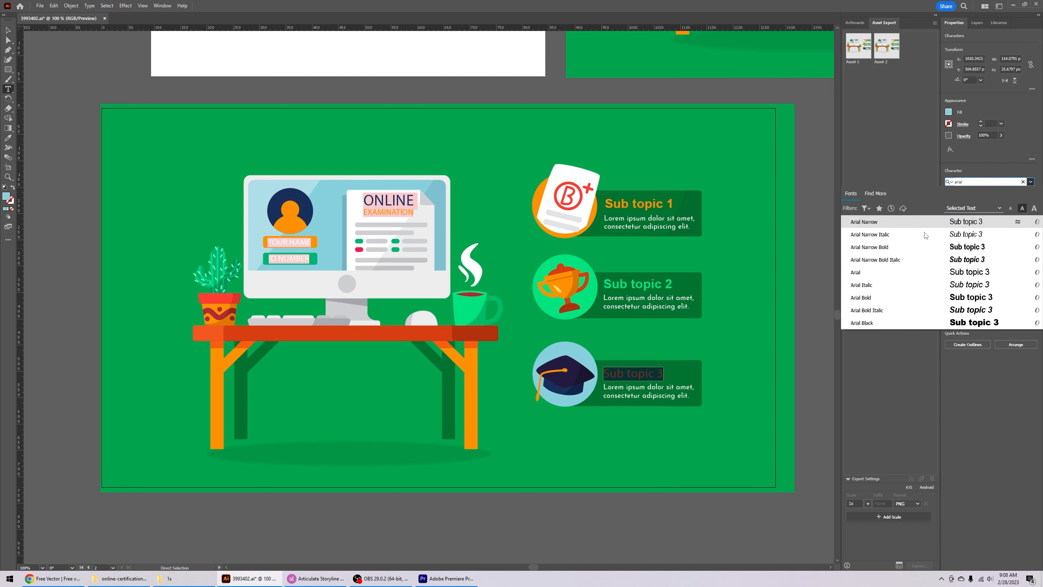
pyautogui.click(873, 297)
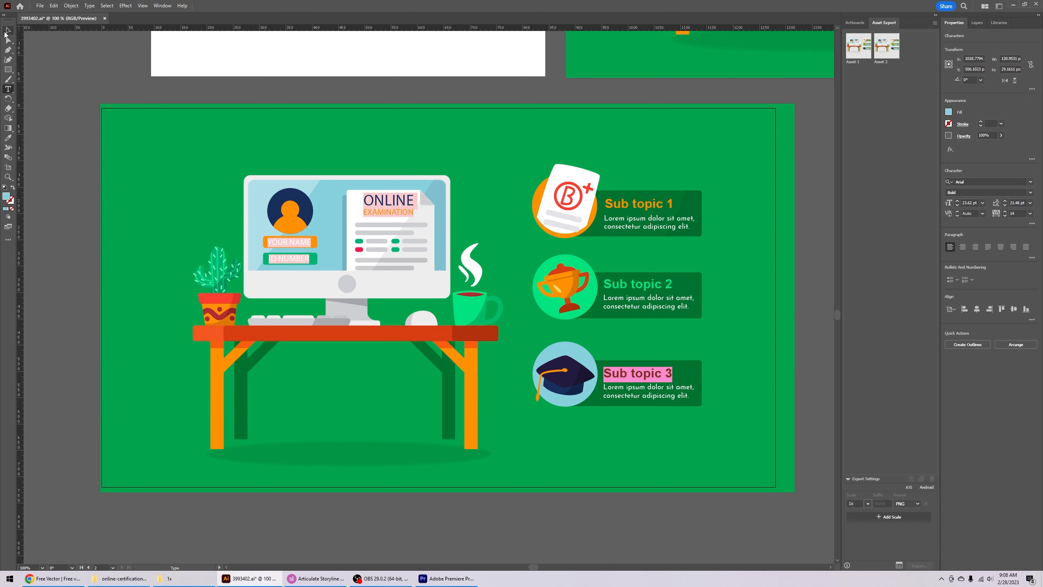
pyautogui.click(7, 40)
pyautogui.click(805, 302)
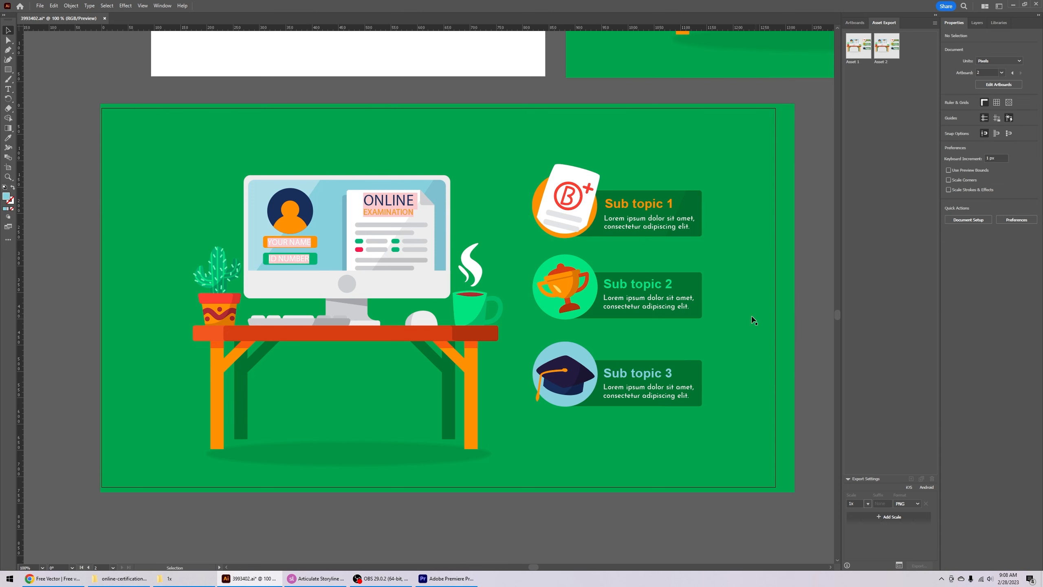
# - Replace the placeholder text under Sub topic 1 with "This is content for sub topic 1. Add stuff here"
pyautogui.click(623, 230)
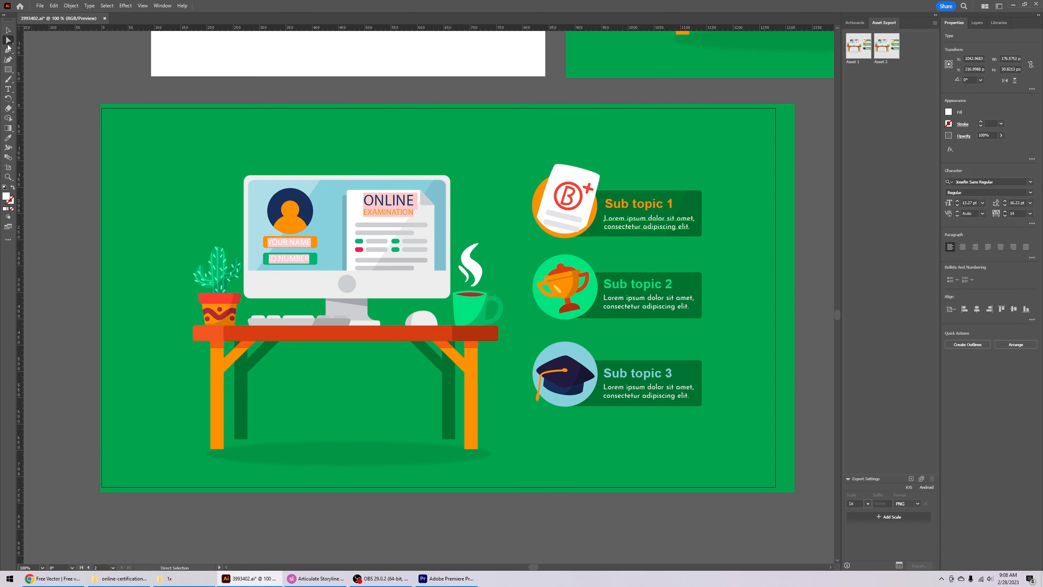
pyautogui.click(7, 43)
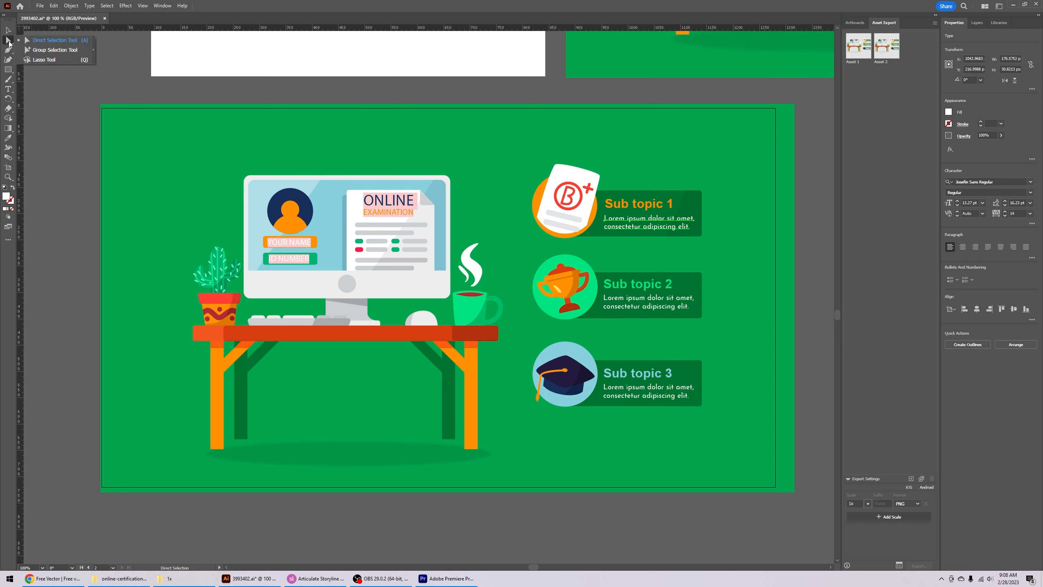
pyautogui.click(147, 98)
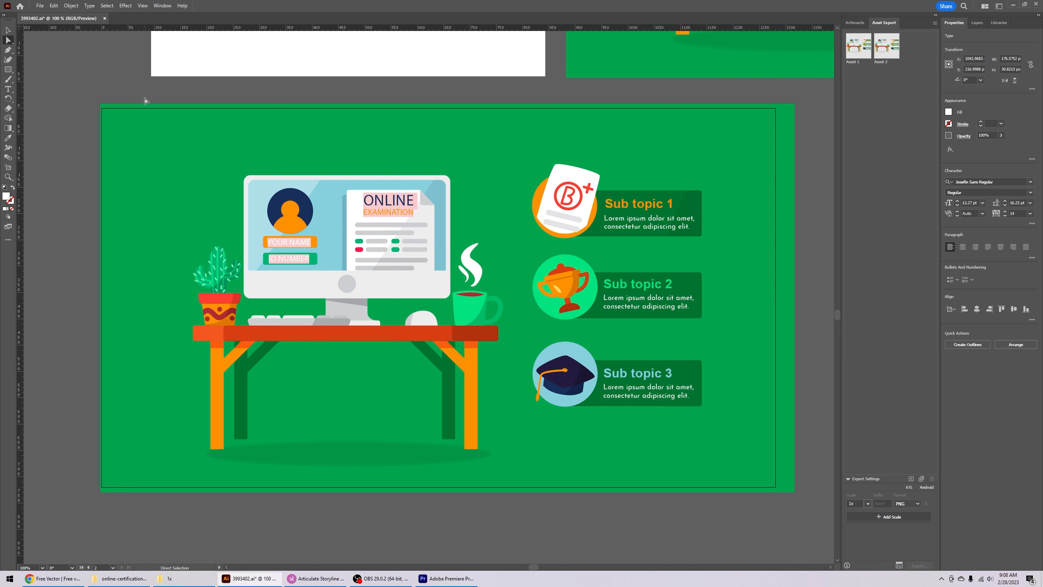
pyautogui.tripleClick(635, 223)
pyautogui.hotkey('ctrl', 'a')
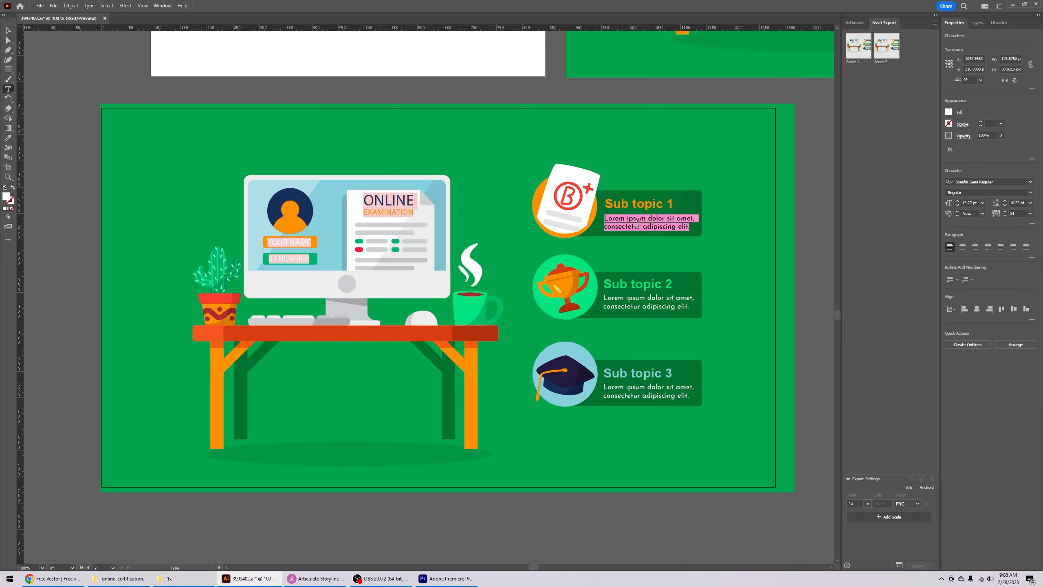
pyautogui.write('This is content fo')
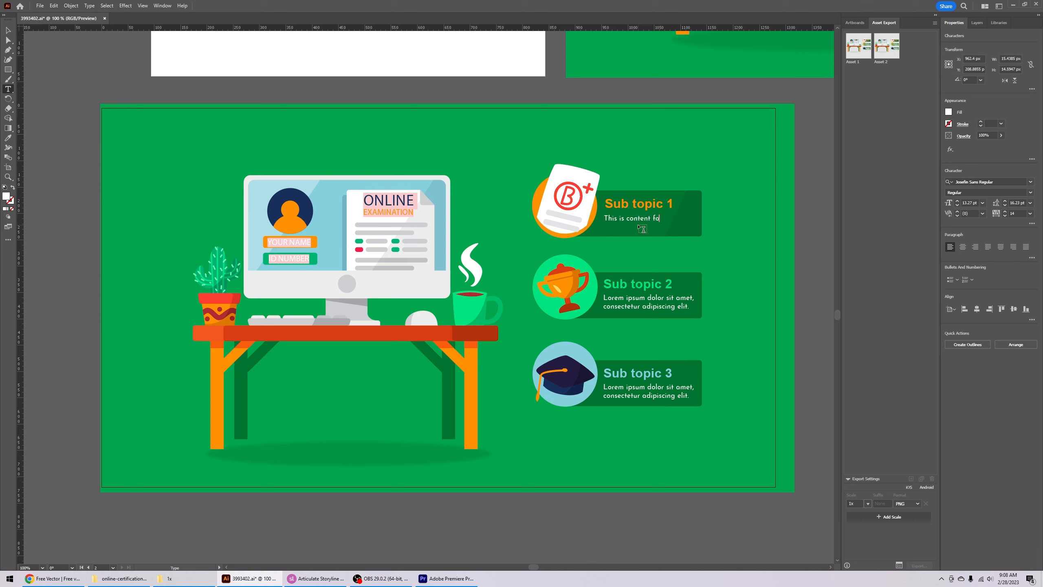
pyautogui.write('r sub topic')
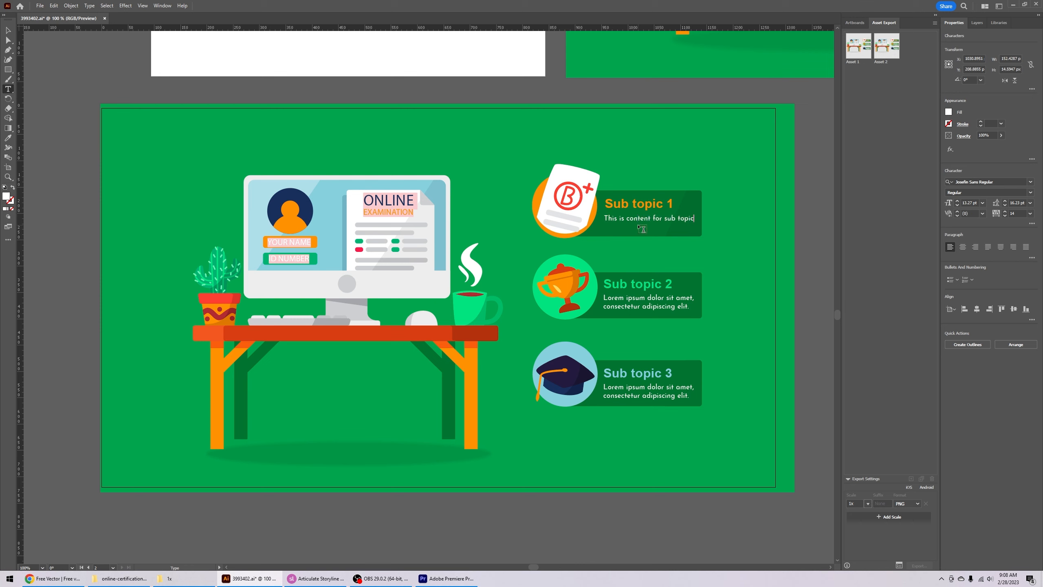
pyautogui.press('Return')
pyautogui.write('Add stuff here')
pyautogui.click(8, 40)
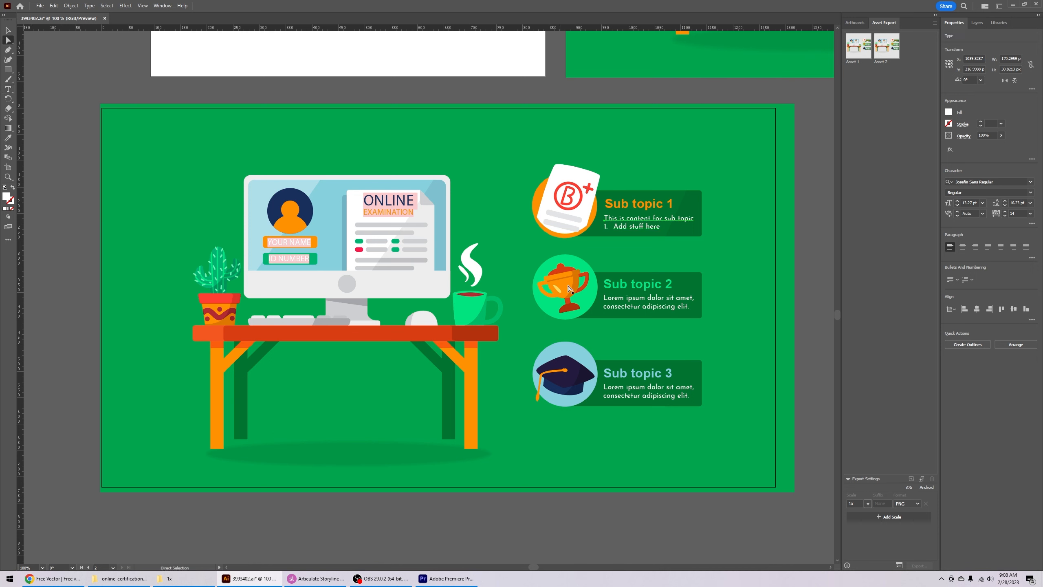
pyautogui.click(657, 300)
pyautogui.click(642, 397)
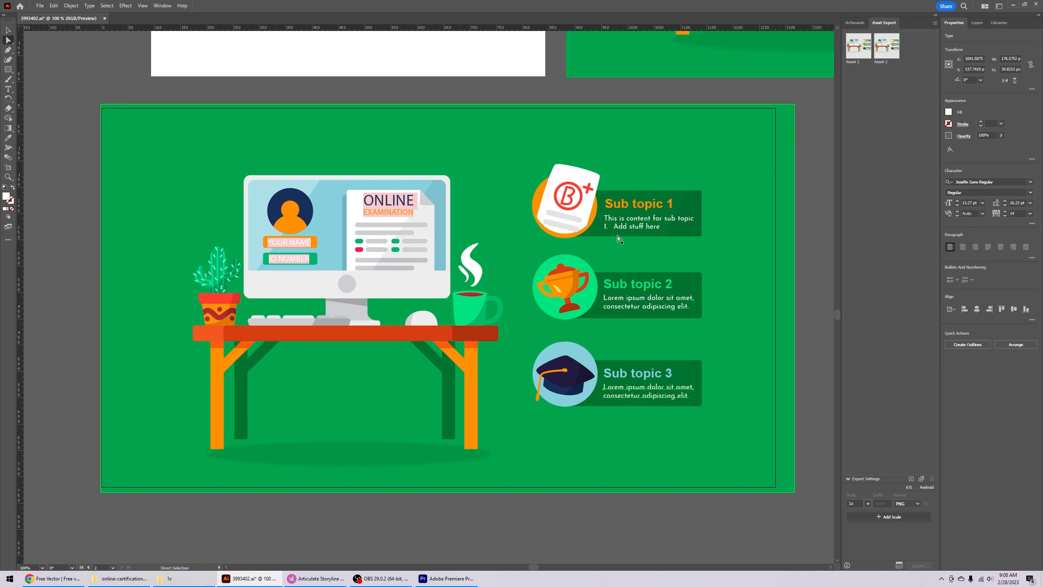
pyautogui.click(573, 216)
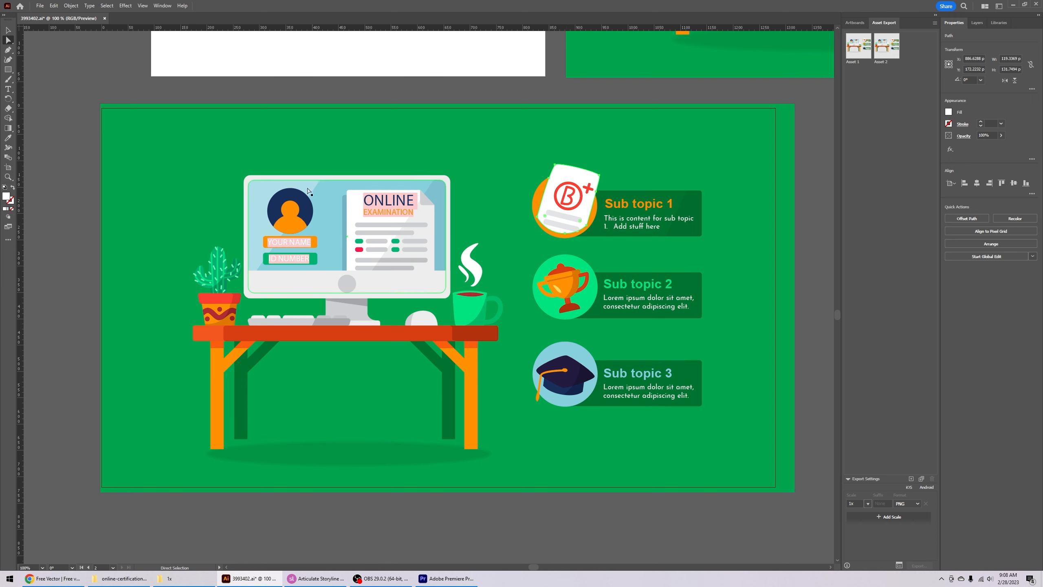
pyautogui.click(9, 30)
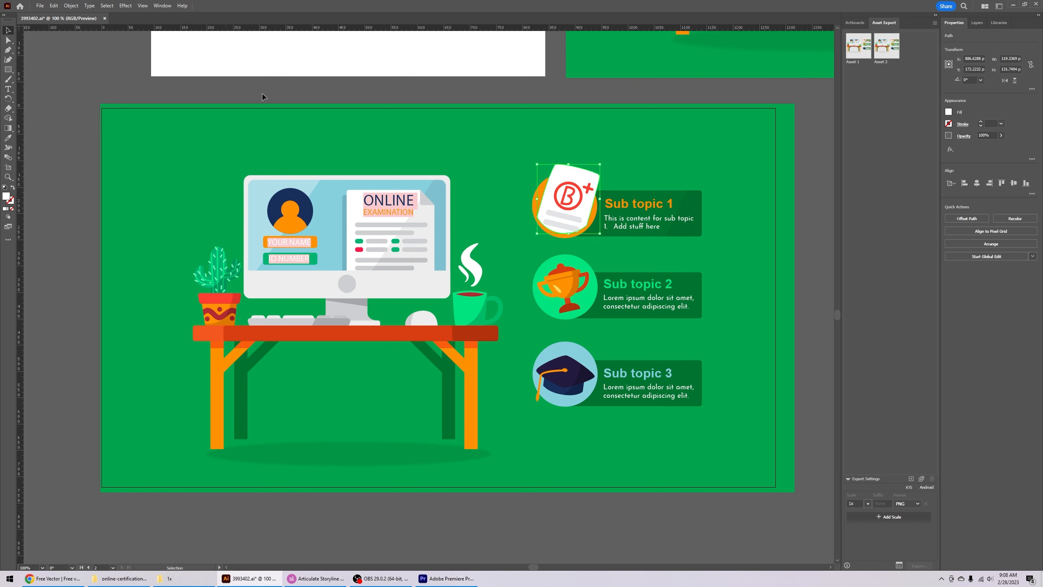
# - Isolate the artwork's nested groups down to the Sub topic 1 item, shifting the three-item column slightly right and down
pyautogui.click(674, 225)
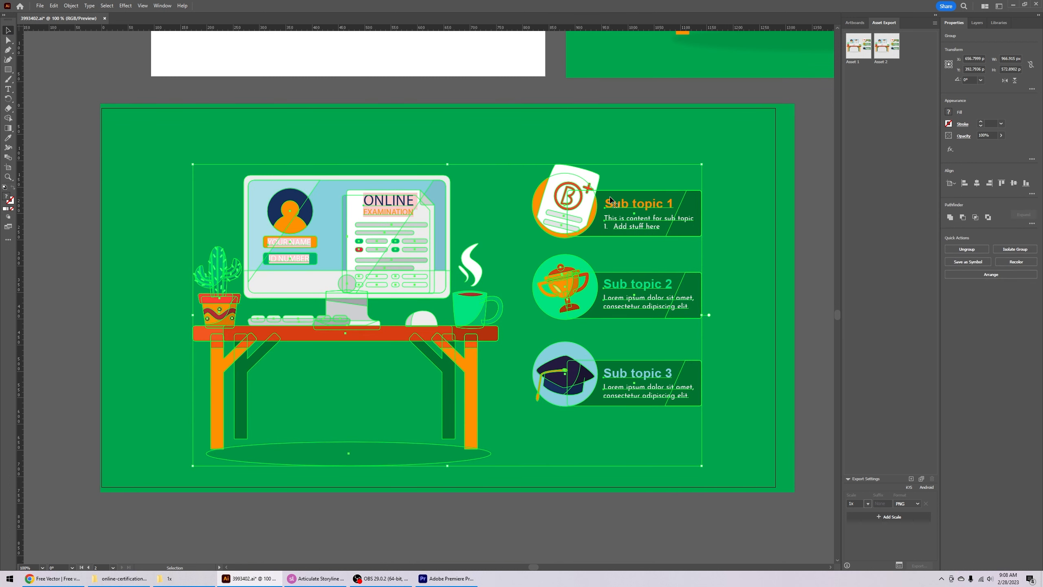
pyautogui.doubleClick(575, 206)
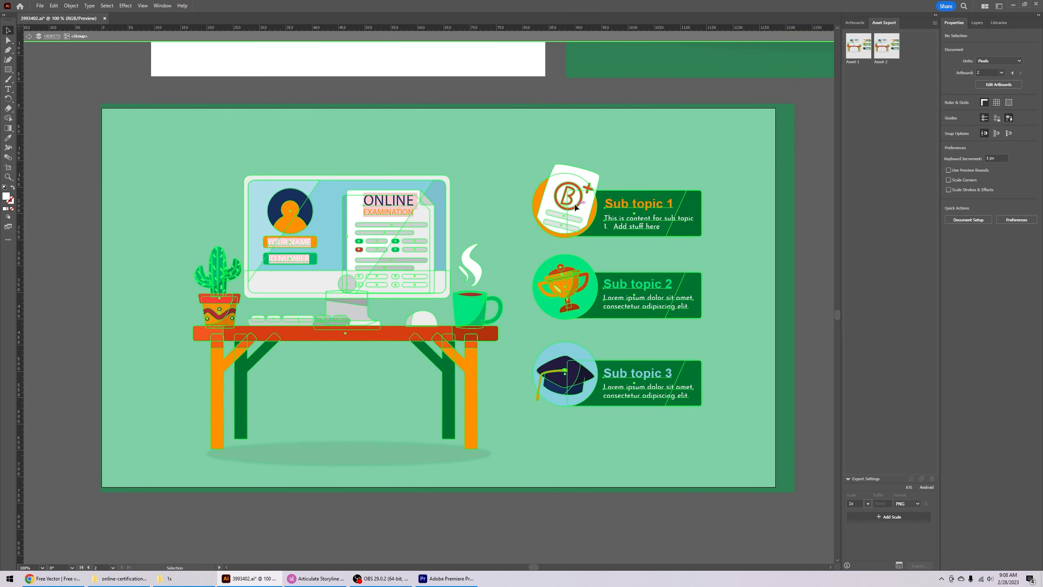
pyautogui.click(575, 207)
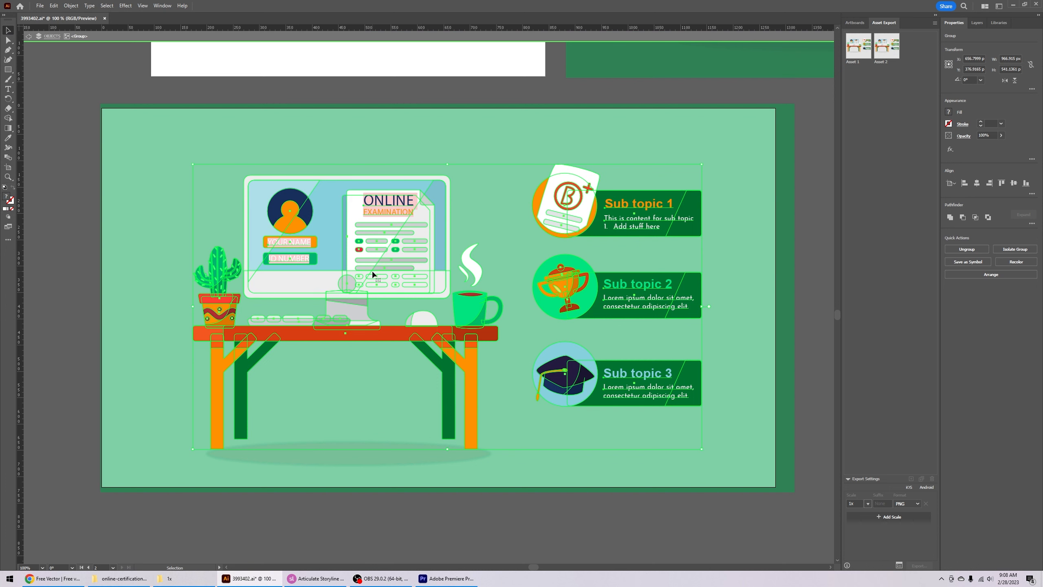
pyautogui.moveTo(588, 203); pyautogui.dragTo(628, 210)
pyautogui.hotkey('ctrl', 'z')
pyautogui.doubleClick(624, 205)
pyautogui.click(624, 205)
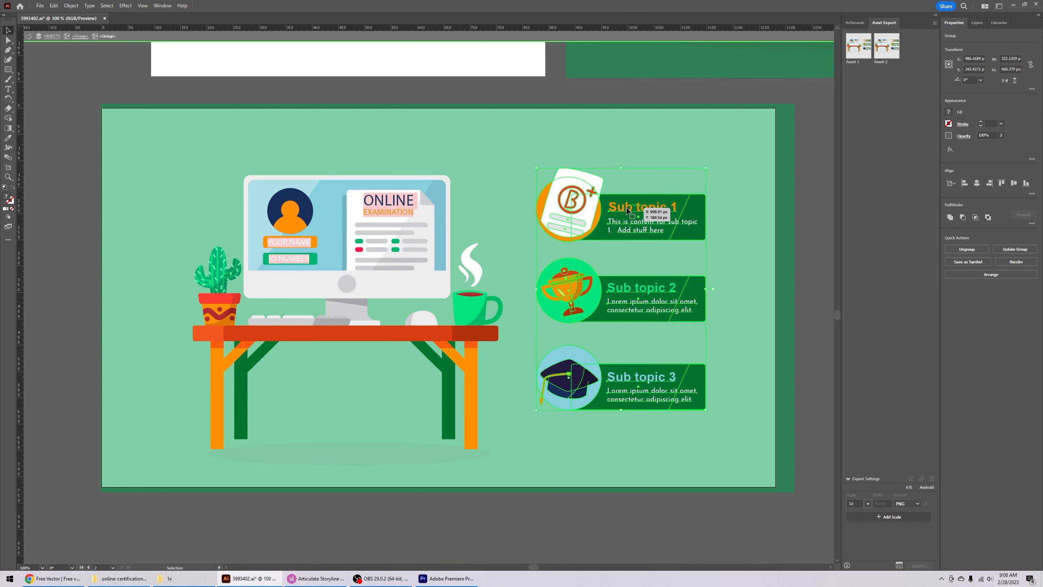
pyautogui.doubleClick(626, 208)
pyautogui.click(627, 207)
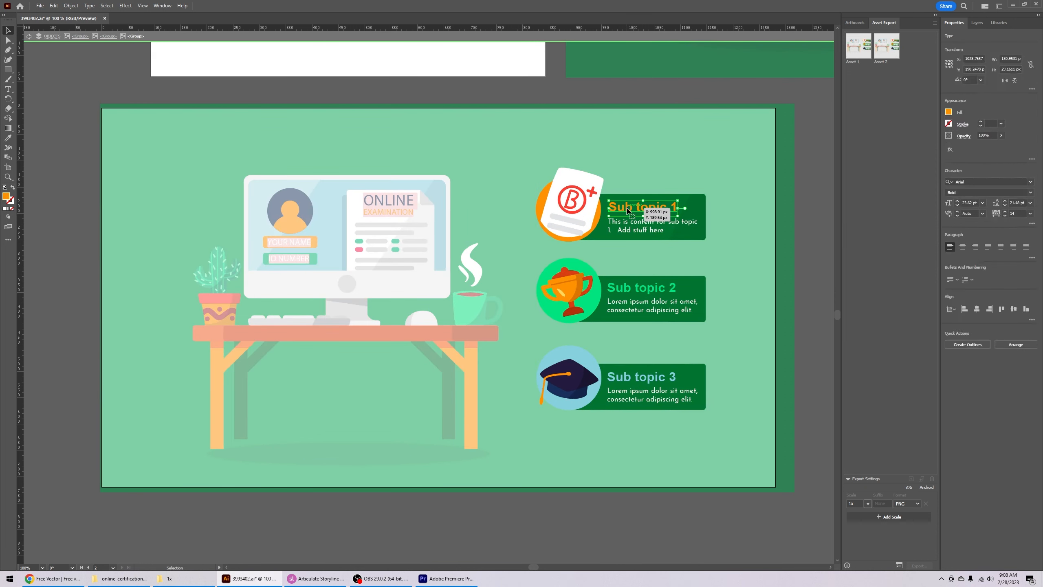
# - Select all parts of the isolated Sub topic 1 item, try moving them right, and undo the move
pyautogui.click(516, 152)
pyautogui.moveTo(722, 251); pyautogui.dragTo(726, 253)
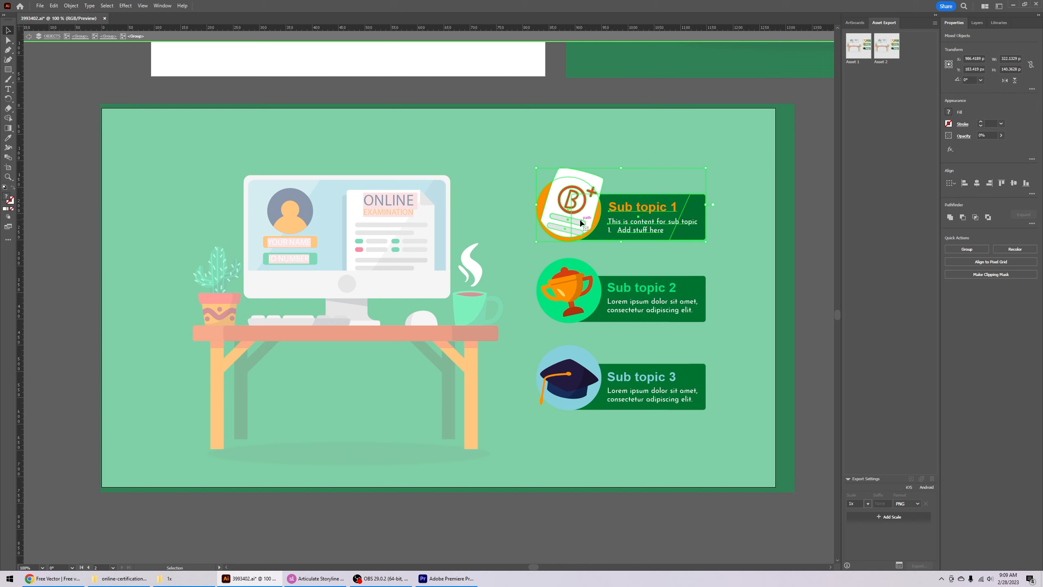
pyautogui.moveTo(579, 223); pyautogui.dragTo(887, 172)
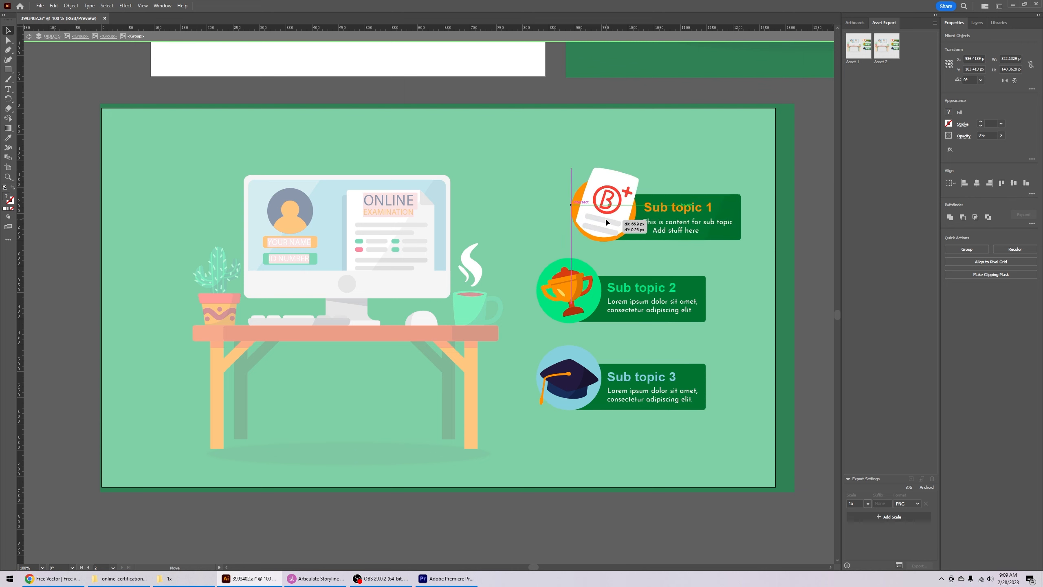
pyautogui.hotkey('ctrl', 'z')
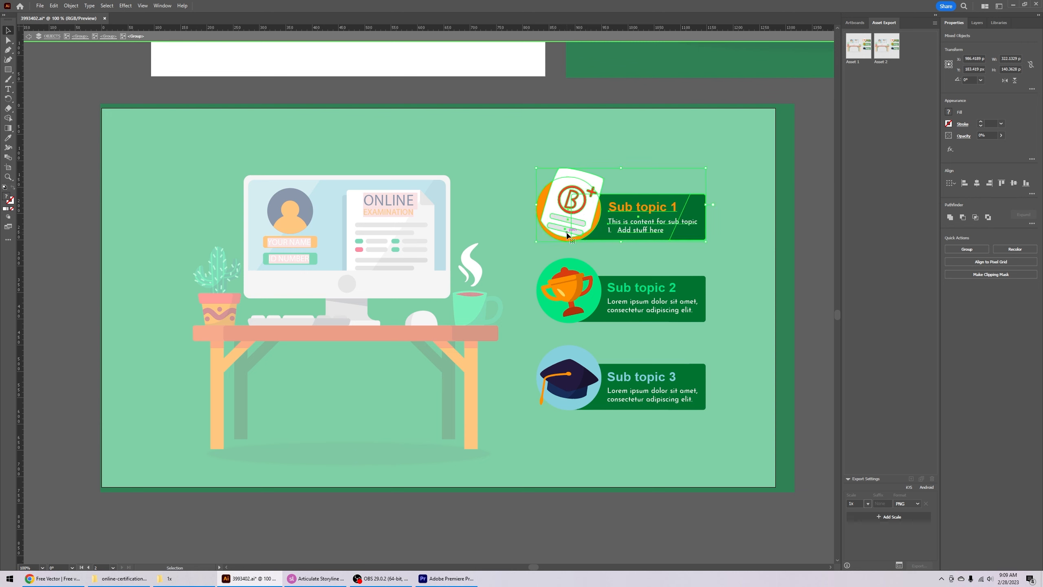
# - Cut the selected Sub topic 1 item out of its group and exit isolation mode
pyautogui.moveTo(575, 234); pyautogui.dragTo(596, 200)
pyautogui.rightClick(603, 200)
pyautogui.click(615, 205)
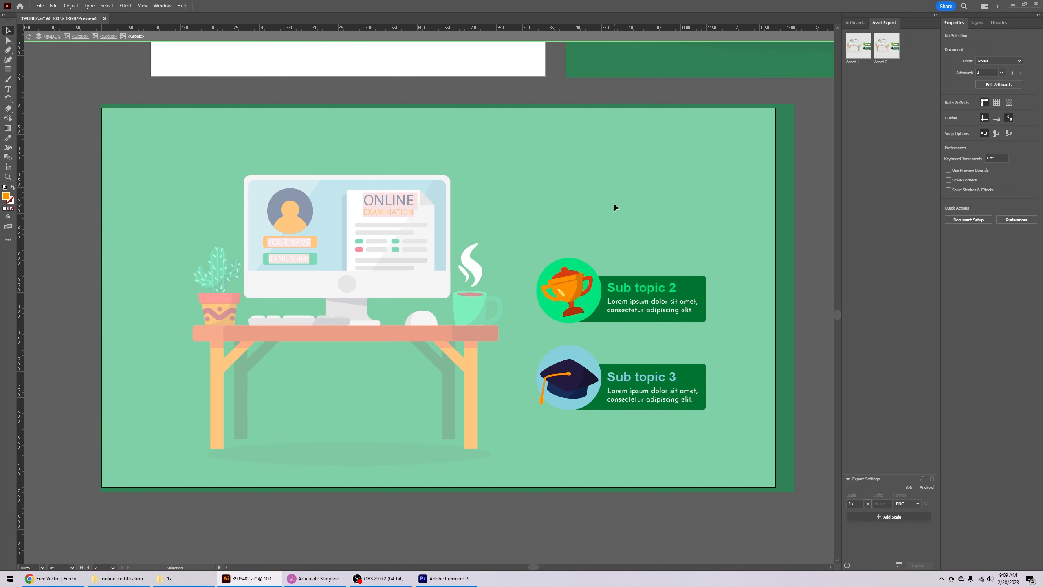
pyautogui.click(46, 37)
pyautogui.click(32, 37)
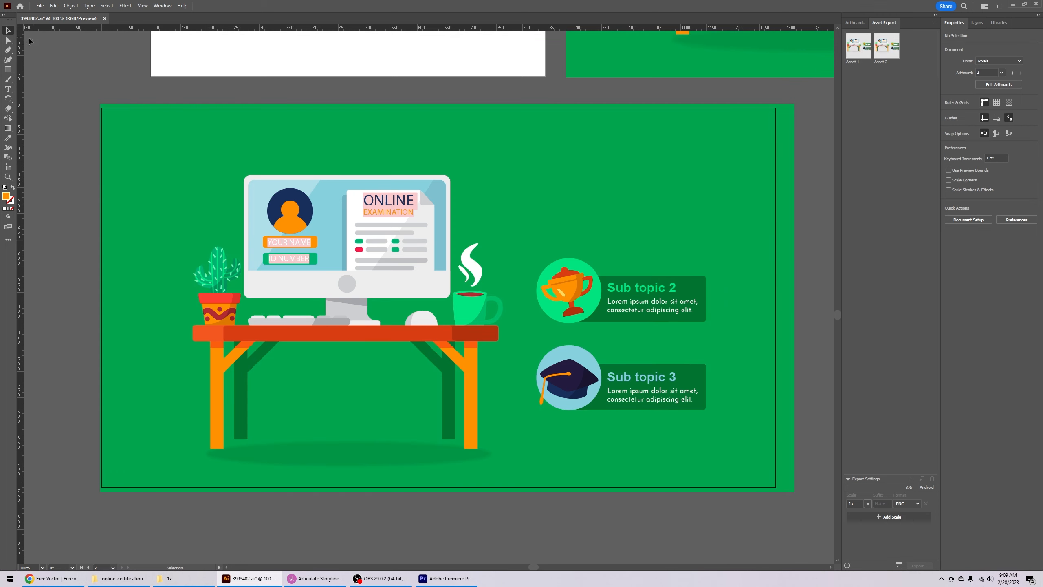
# - Paste the Sub topic 1 item in place outside the artwork group and select its description text separately
pyautogui.rightClick(564, 98)
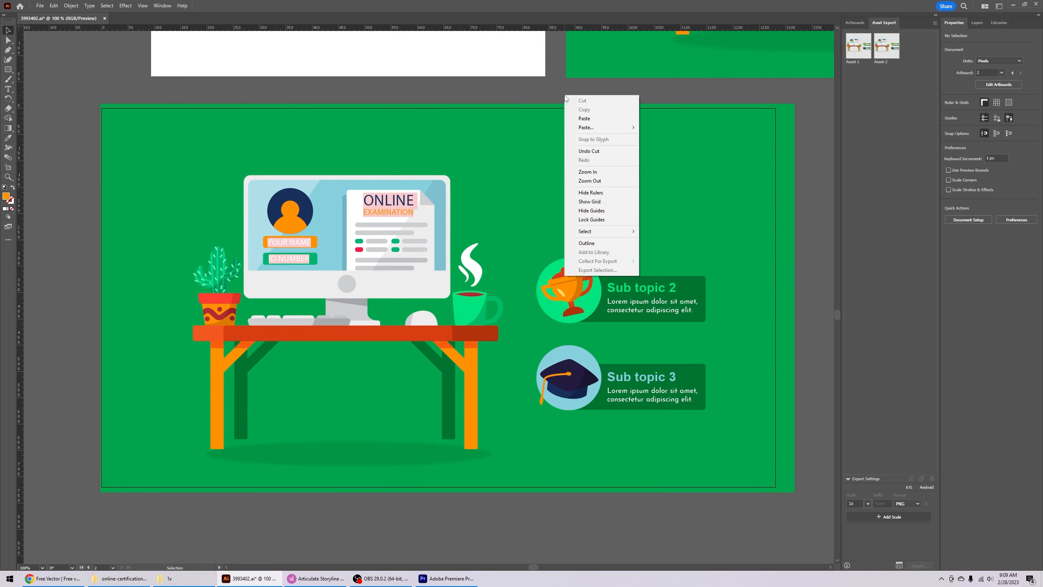
pyautogui.moveTo(611, 128)
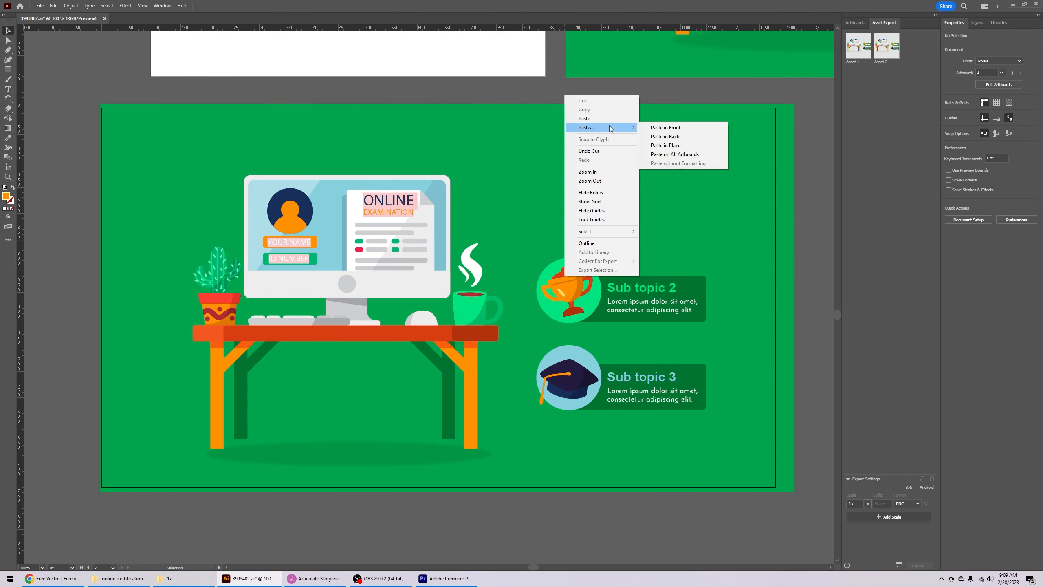
pyautogui.click(665, 146)
pyautogui.click(571, 204)
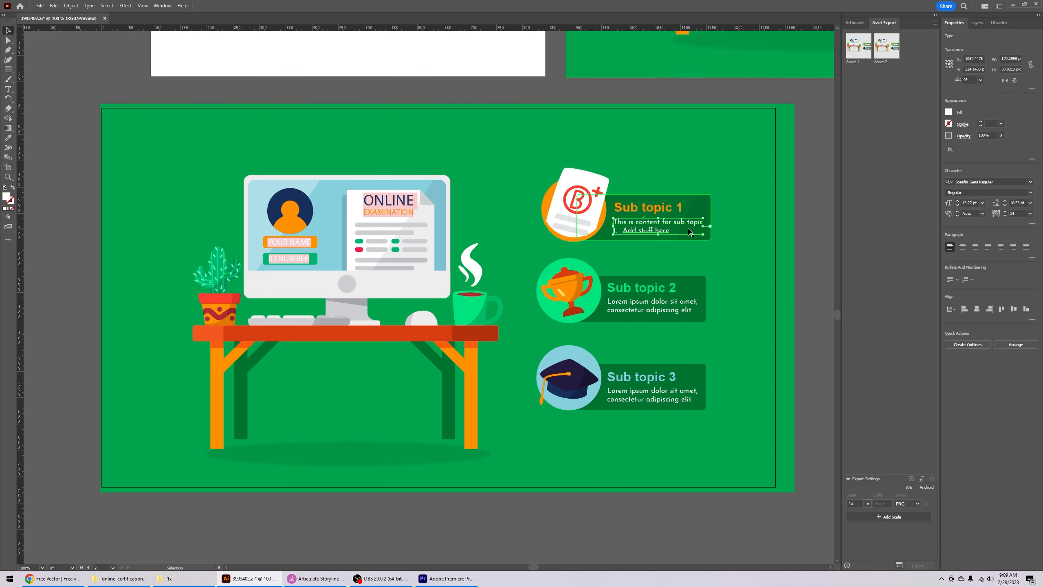
pyautogui.click(565, 202)
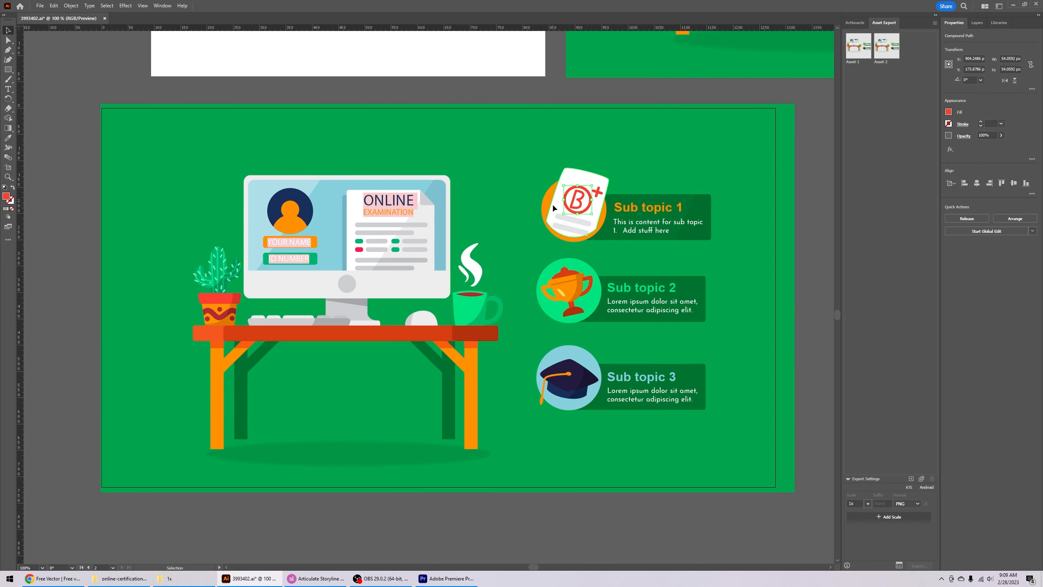
pyautogui.click(659, 231)
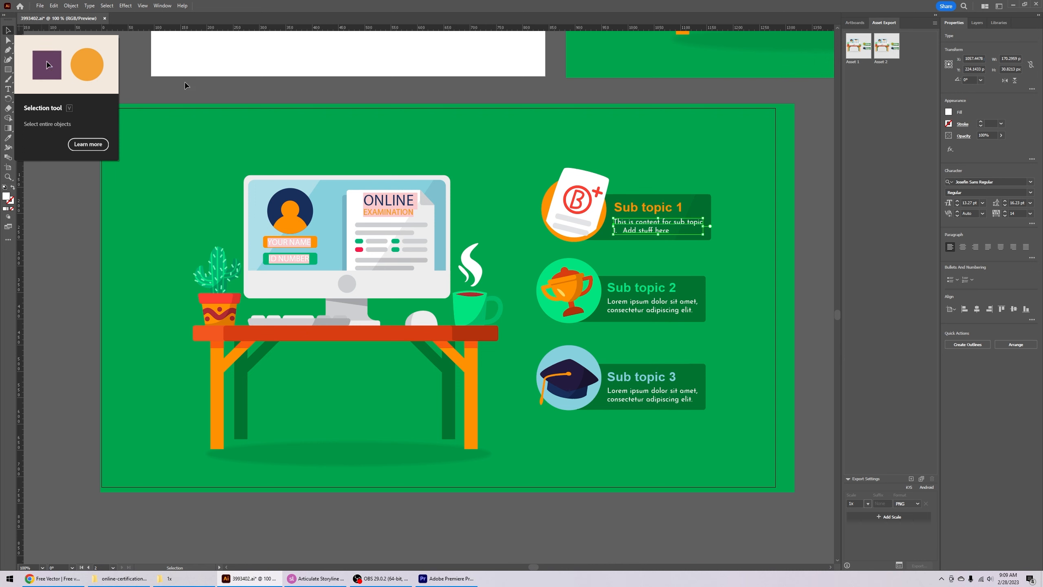
# - Select all parts of the pasted Sub topic 1 item together, leaving the green background out of the selection
pyautogui.click(590, 194)
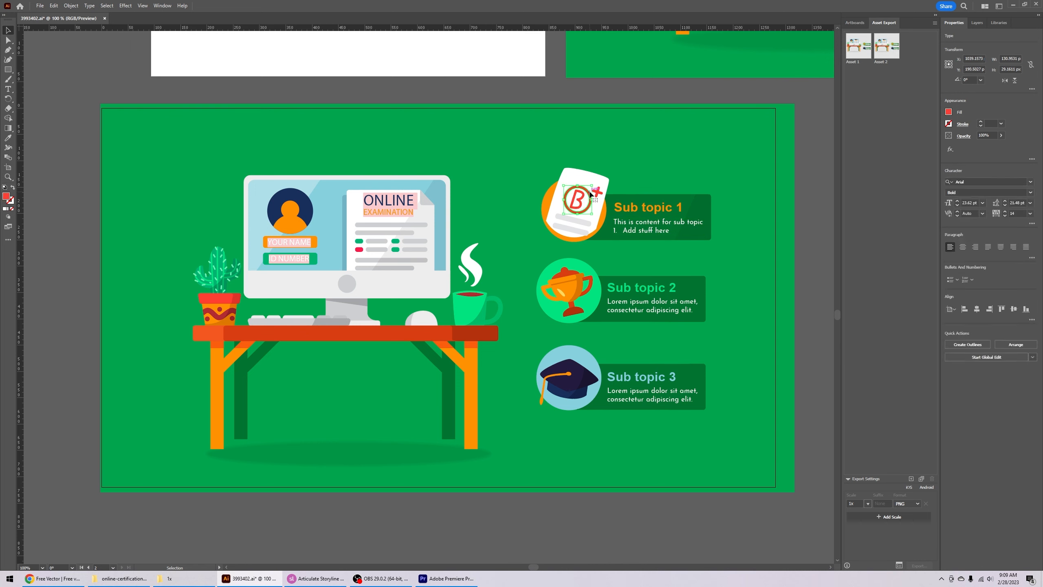
pyautogui.click(528, 96)
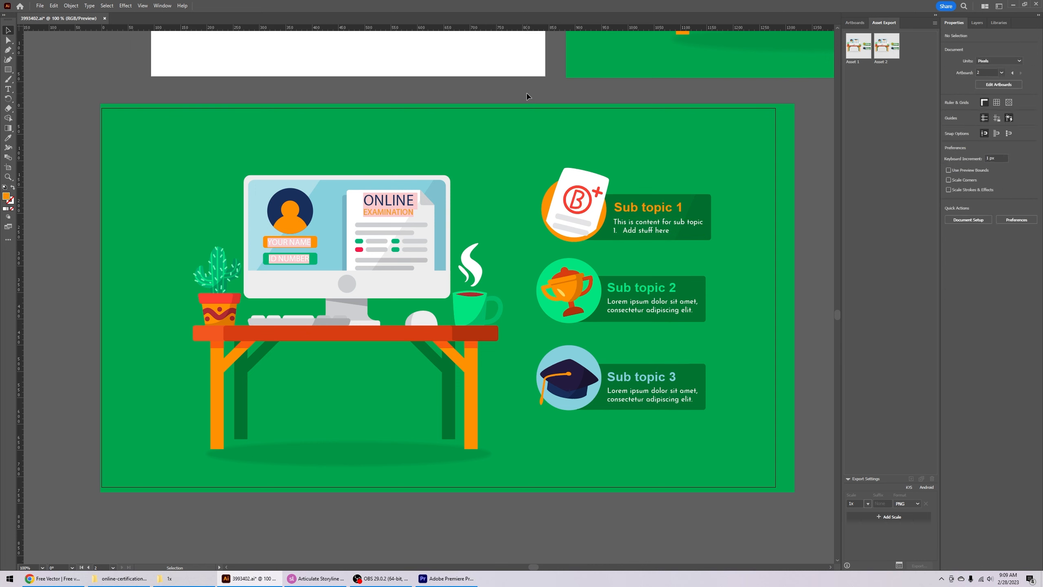
pyautogui.click(734, 249)
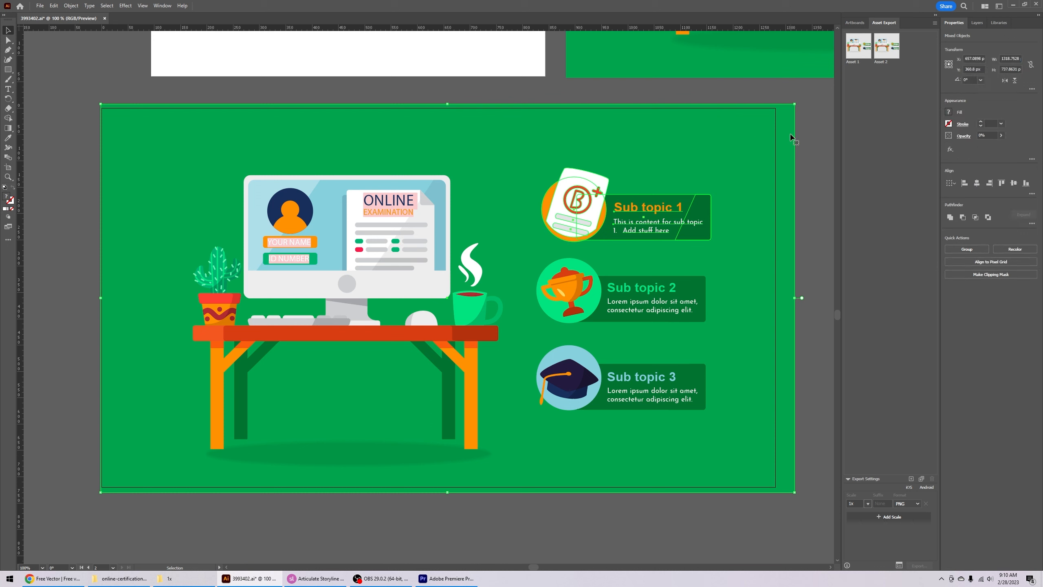
pyautogui.keyDown('shift'); pyautogui.click(720, 129); pyautogui.keyUp('shift')
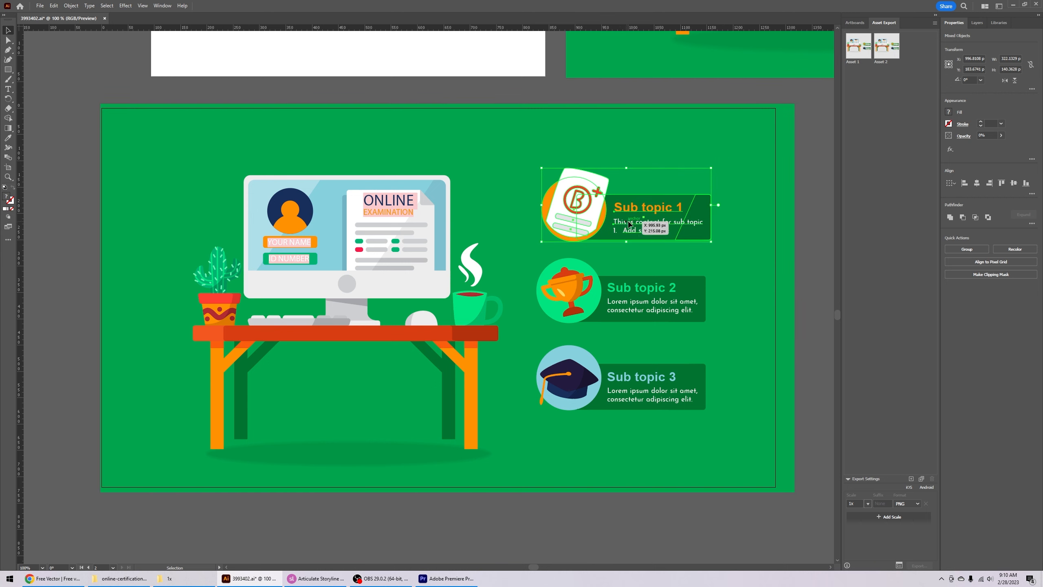
# - Try adding the selected Sub topic 1 parts to the export assets as separate pieces, and undo it
pyautogui.moveTo(629, 226); pyautogui.dragTo(887, 181)
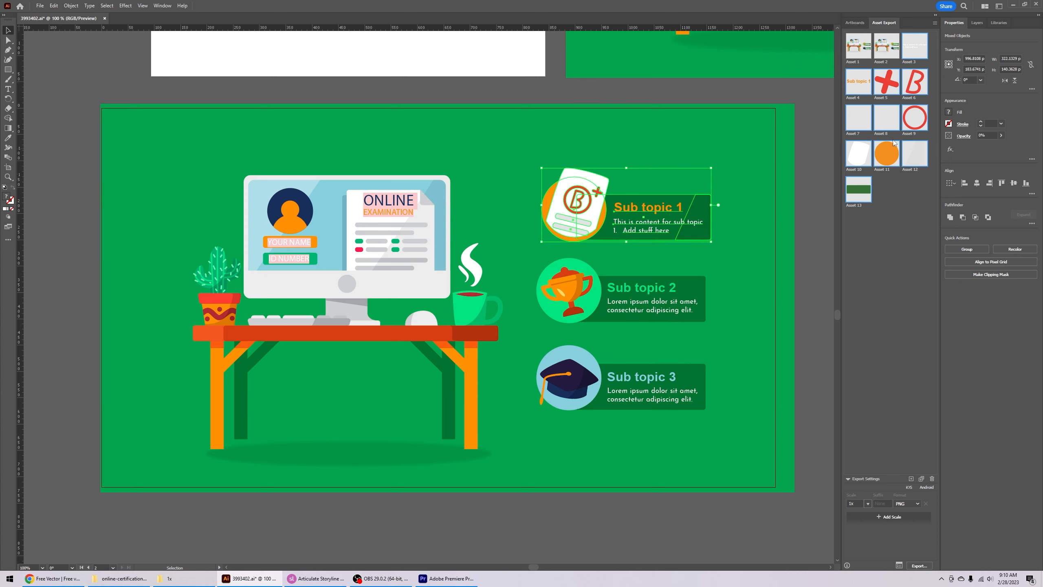
pyautogui.hotkey('ctrl', 'z')
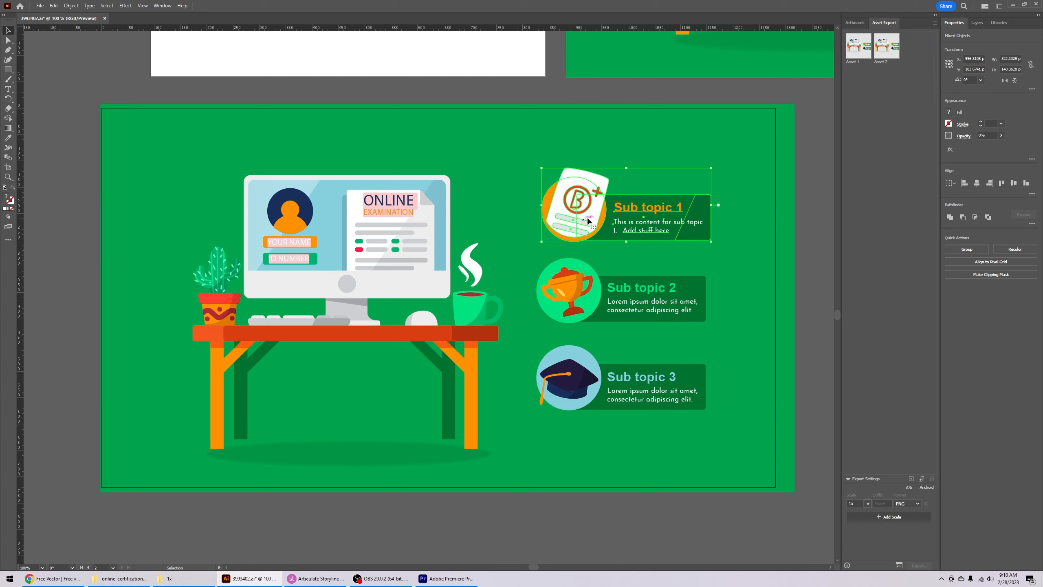
# - Add the Sub topic 1 selection as a single export asset, export it as a 1x PNG to the Assets folder, and check the file
pyautogui.moveTo(606, 216); pyautogui.dragTo(884, 187)
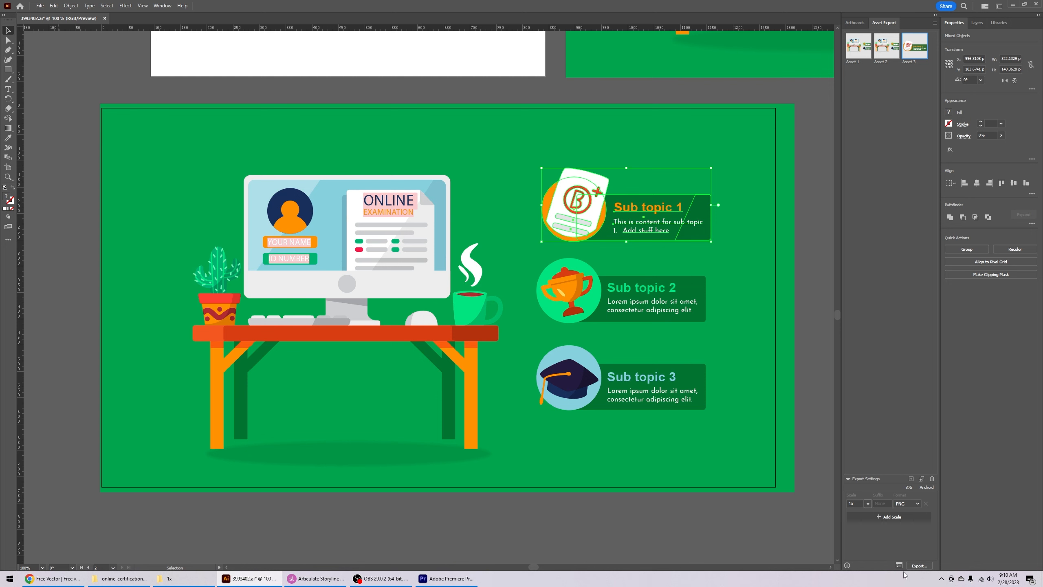
pyautogui.click(920, 566)
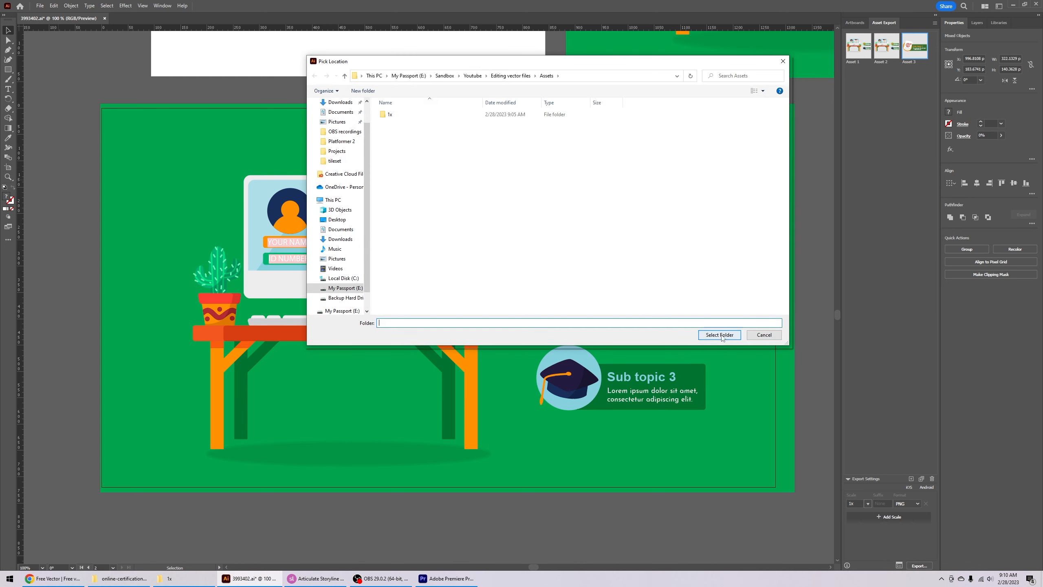
pyautogui.click(725, 334)
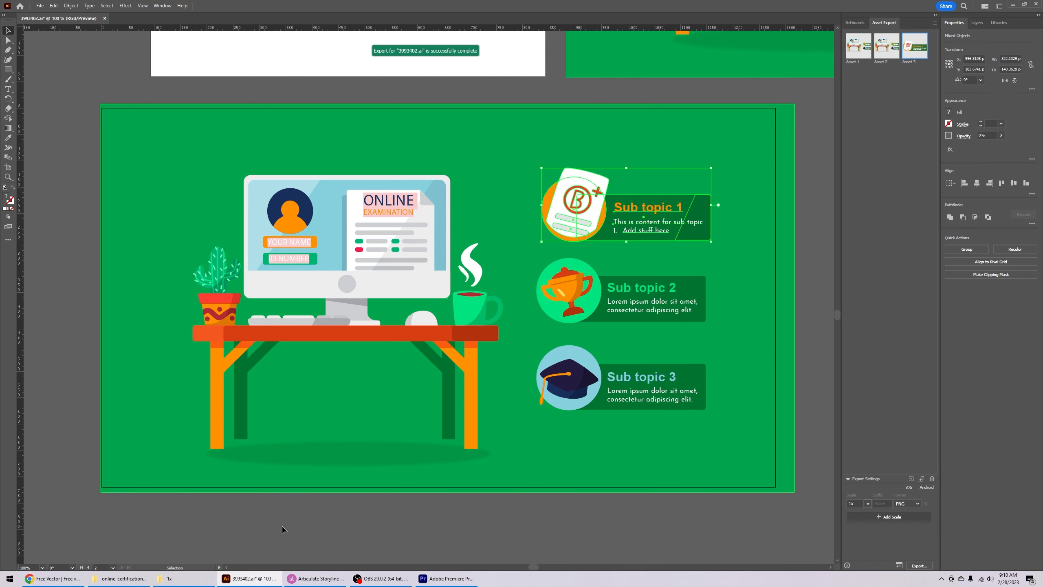
pyautogui.click(169, 578)
pyautogui.click(740, 171)
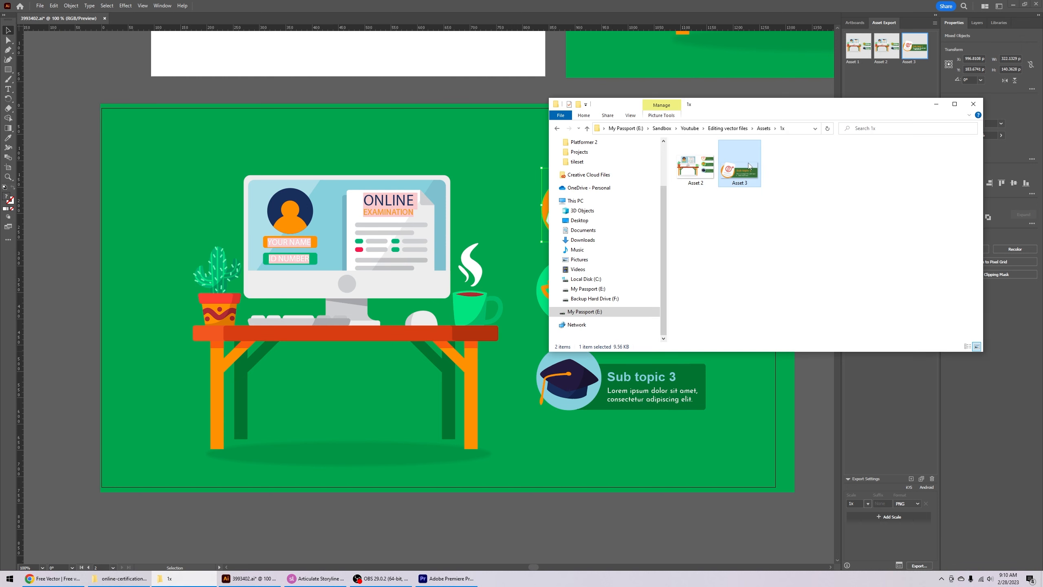
# - Switch to Articulate Storyline and delete the full infographic picture from the slide
pyautogui.click(316, 579)
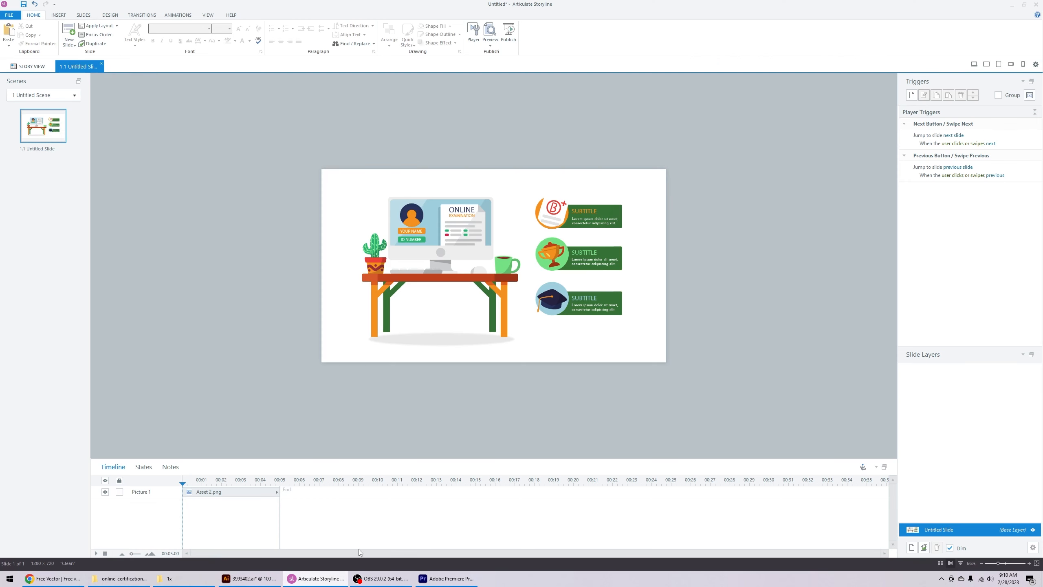
pyautogui.click(565, 223)
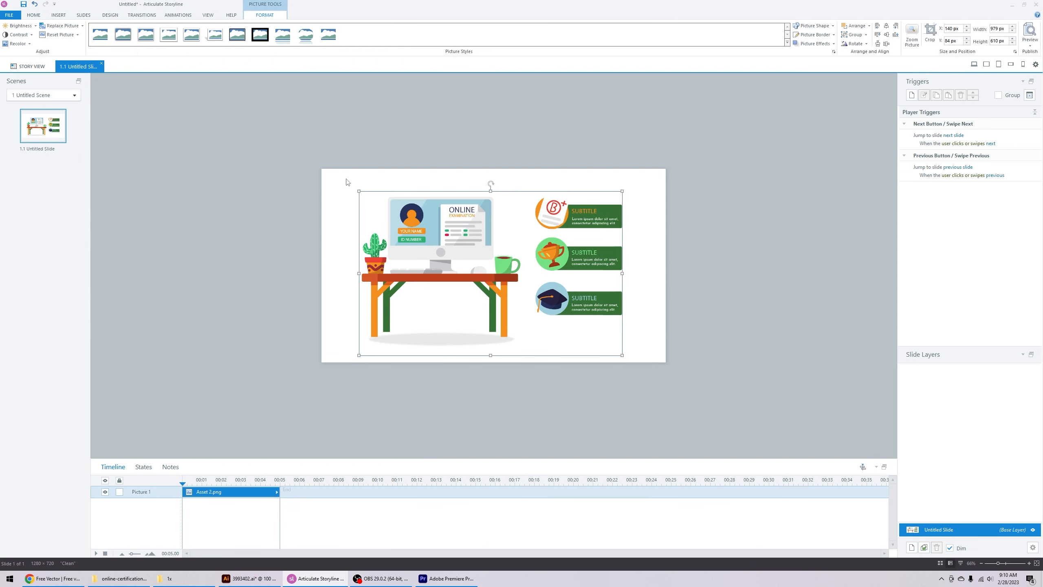
pyautogui.press('Delete')
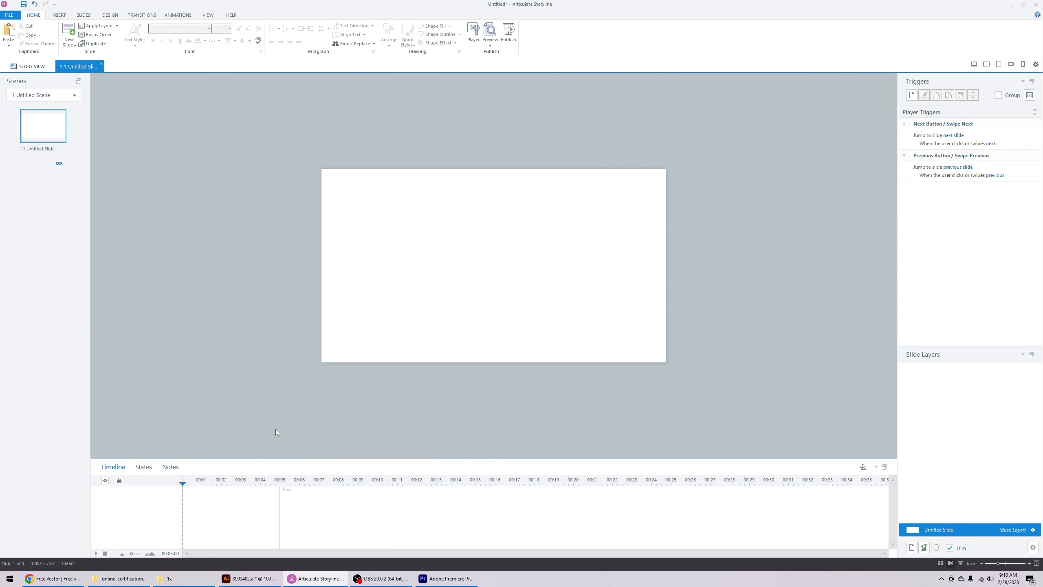
# - Insert Asset 3 from the 1x folder onto the slide and position it at about X 831 px, Y 75 px
pyautogui.click(166, 579)
pyautogui.moveTo(470, 222); pyautogui.dragTo(572, 206)
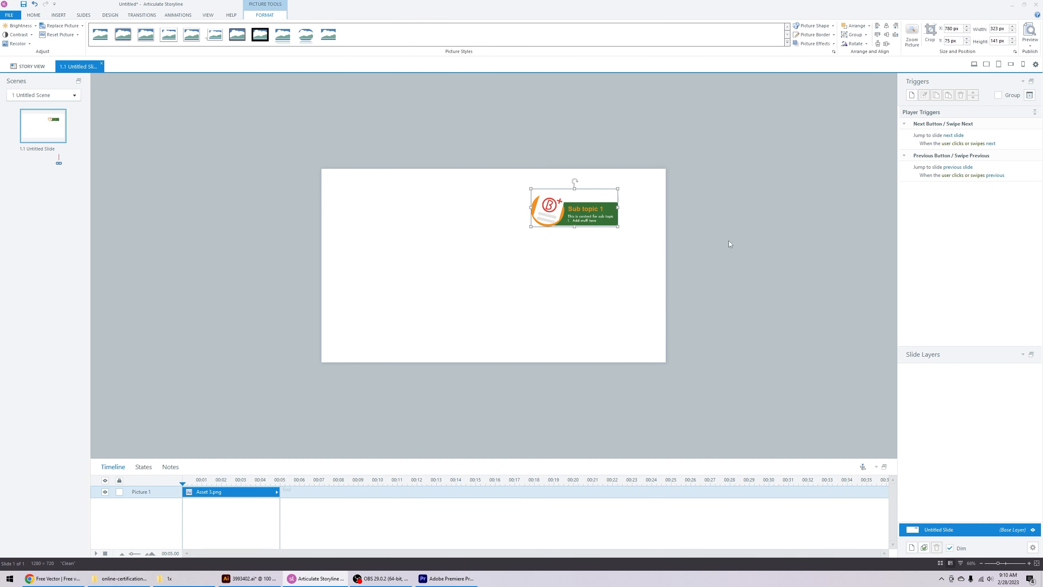
pyautogui.click(645, 224)
pyautogui.click(615, 215)
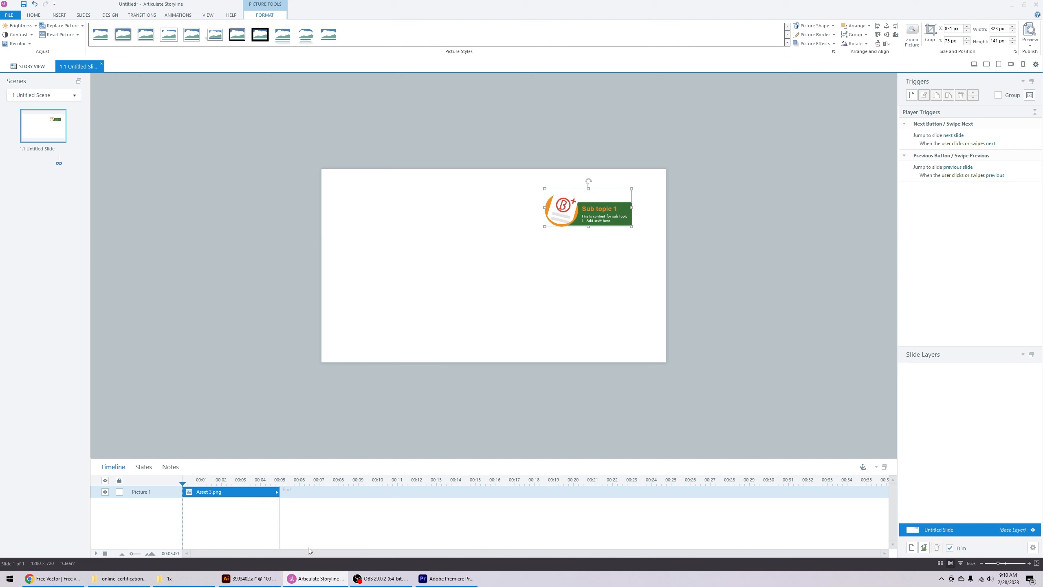
# - Switch back to Illustrator and delete the description and the Sub topic 1 title from the first item
pyautogui.click(249, 579)
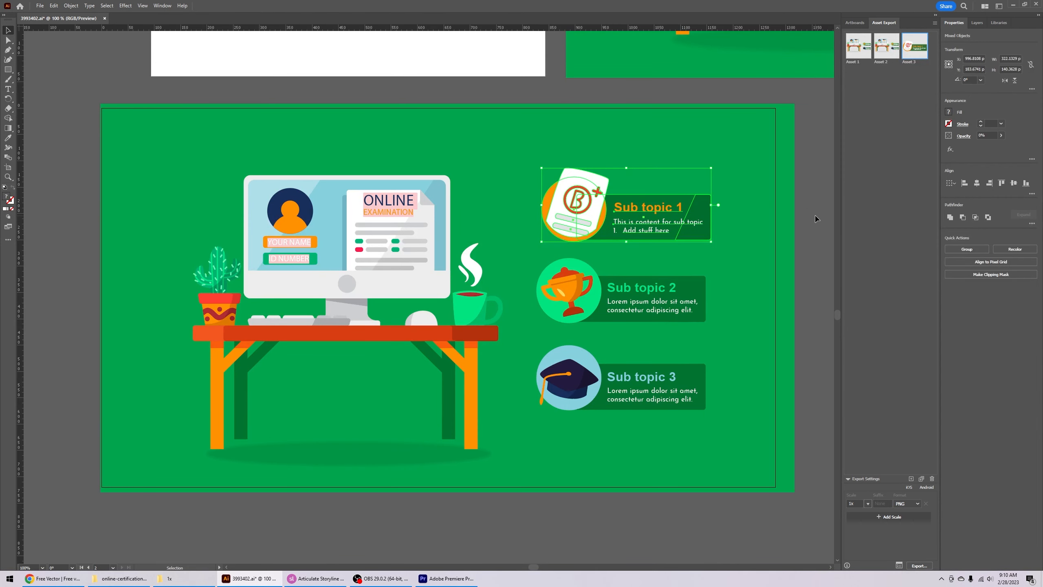
pyautogui.click(730, 229)
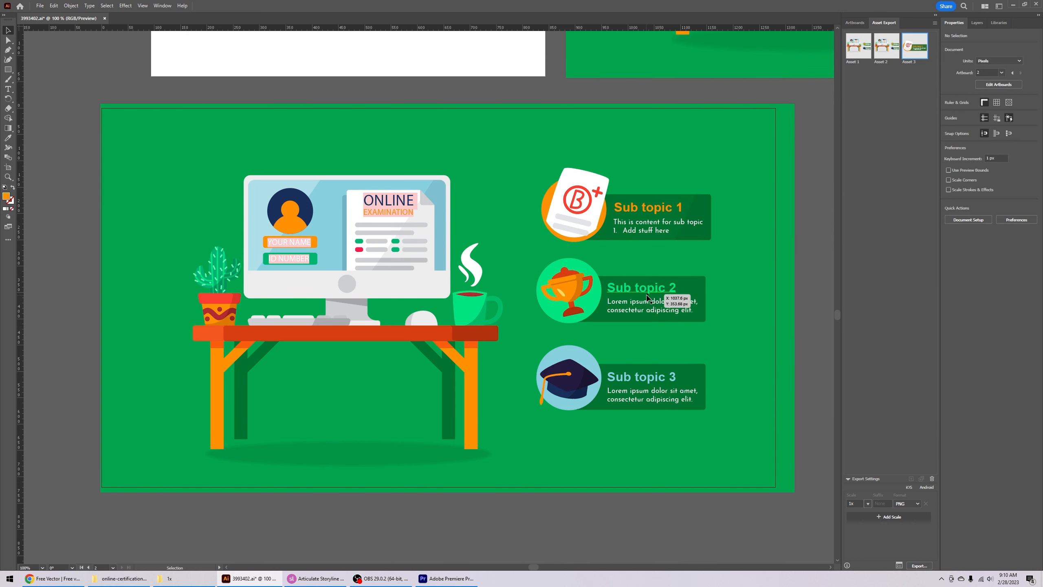
pyautogui.click(644, 224)
pyautogui.press('Delete')
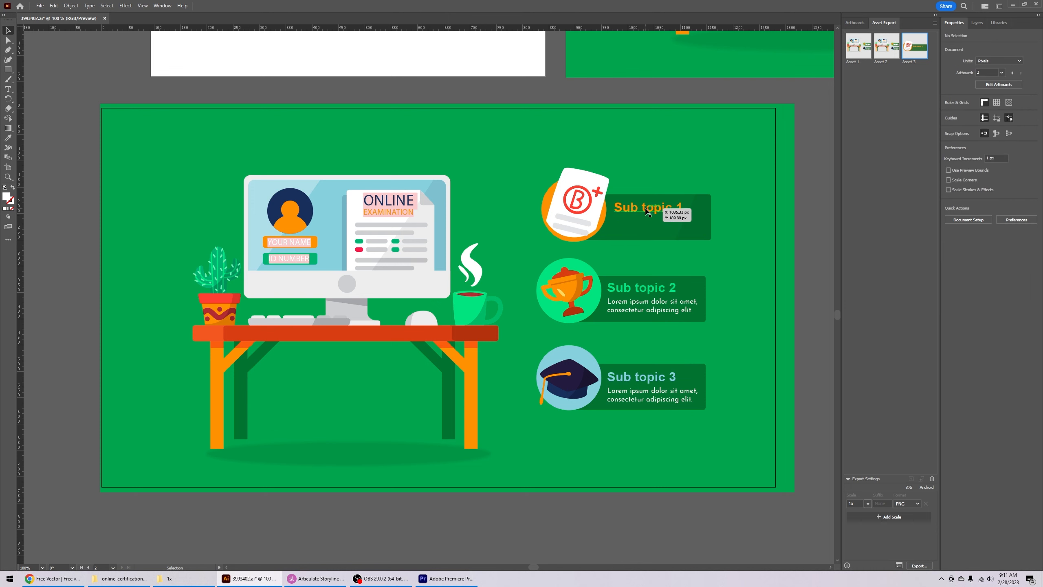
pyautogui.click(654, 207)
pyautogui.press('Delete')
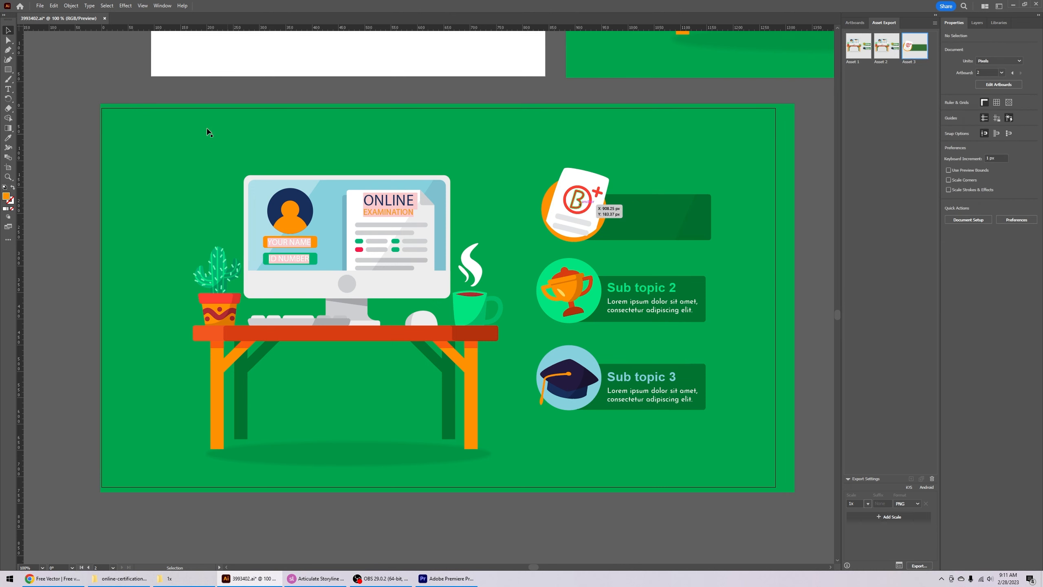
# - Add all remaining parts of the text-free first item as a single new asset and export it as a 1x PNG to the Assets folder
pyautogui.click(624, 213)
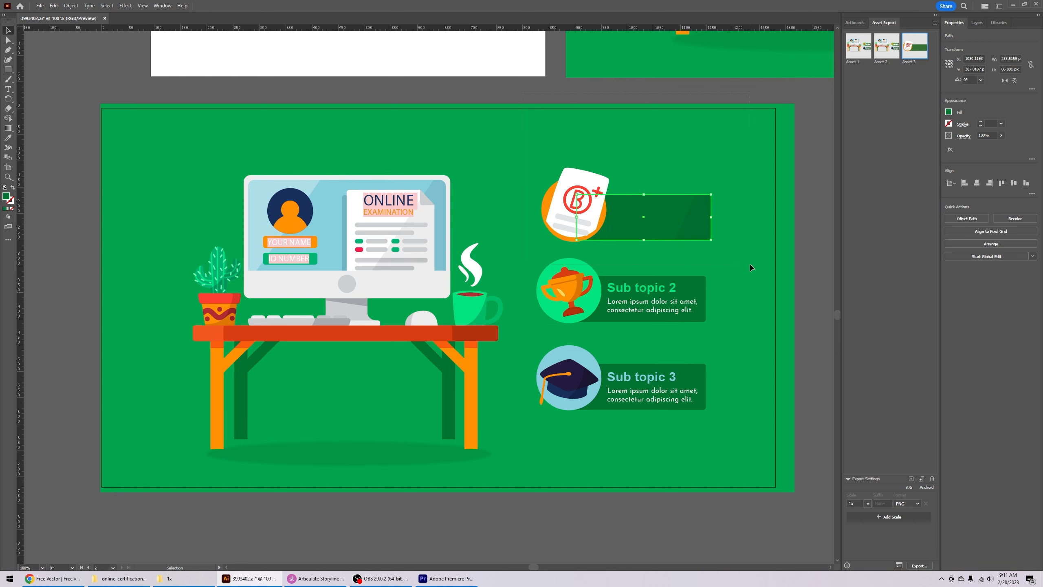
pyautogui.moveTo(534, 247); pyautogui.dragTo(725, 164)
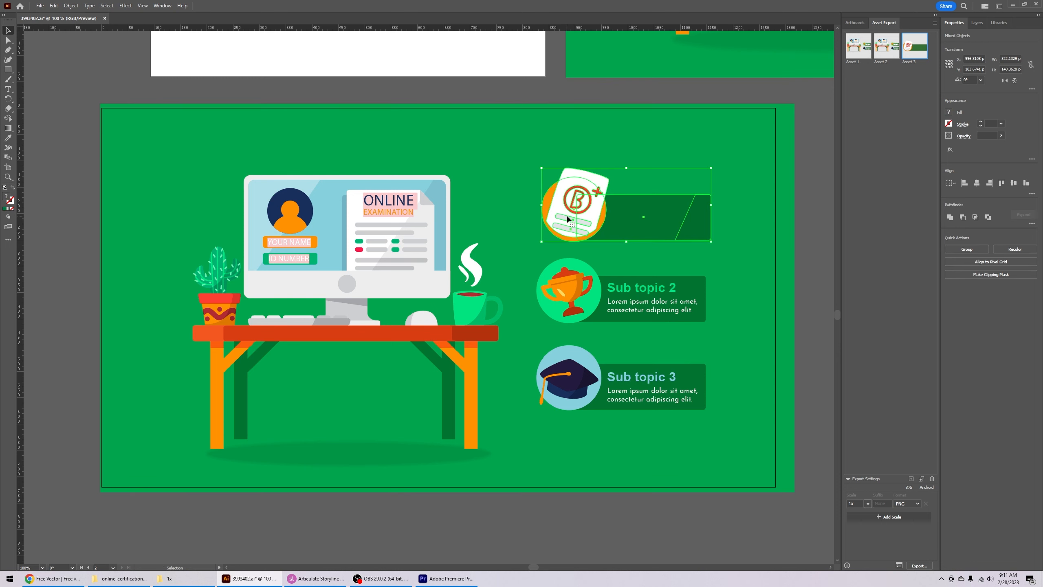
pyautogui.moveTo(573, 214); pyautogui.dragTo(879, 177)
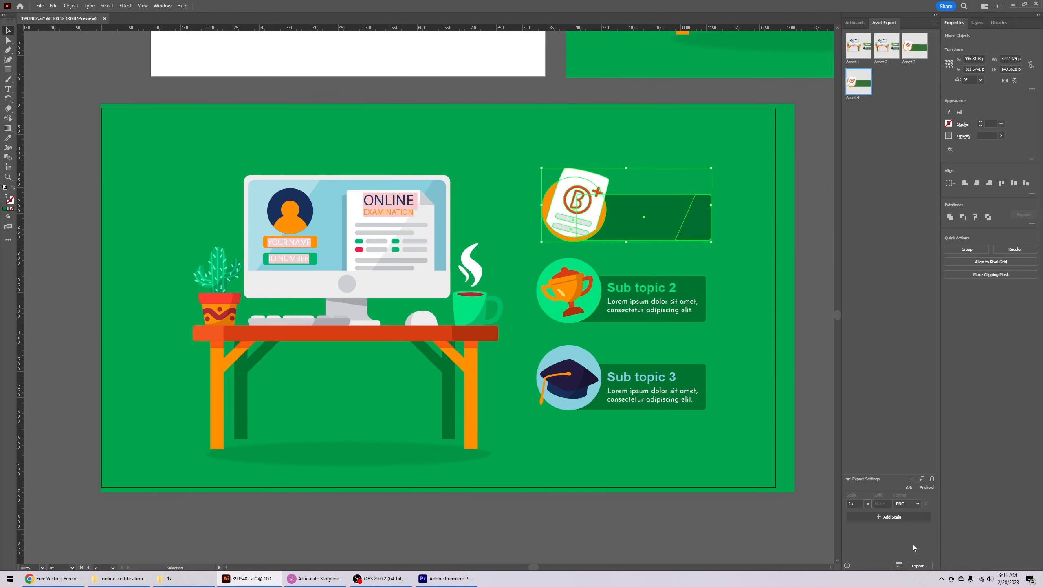
pyautogui.click(919, 566)
pyautogui.click(719, 338)
# - Switch to Articulate Storyline, replace the slide's picture with Asset 4 from the 1x folder, and shift it slightly left and down
pyautogui.click(325, 580)
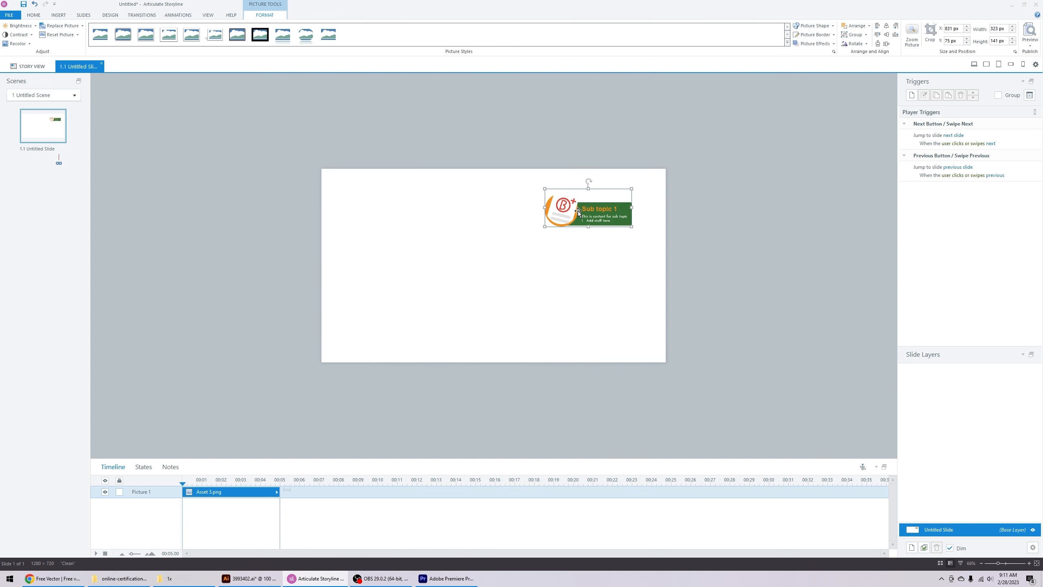
pyautogui.press('Delete')
pyautogui.click(167, 578)
pyautogui.click(789, 176)
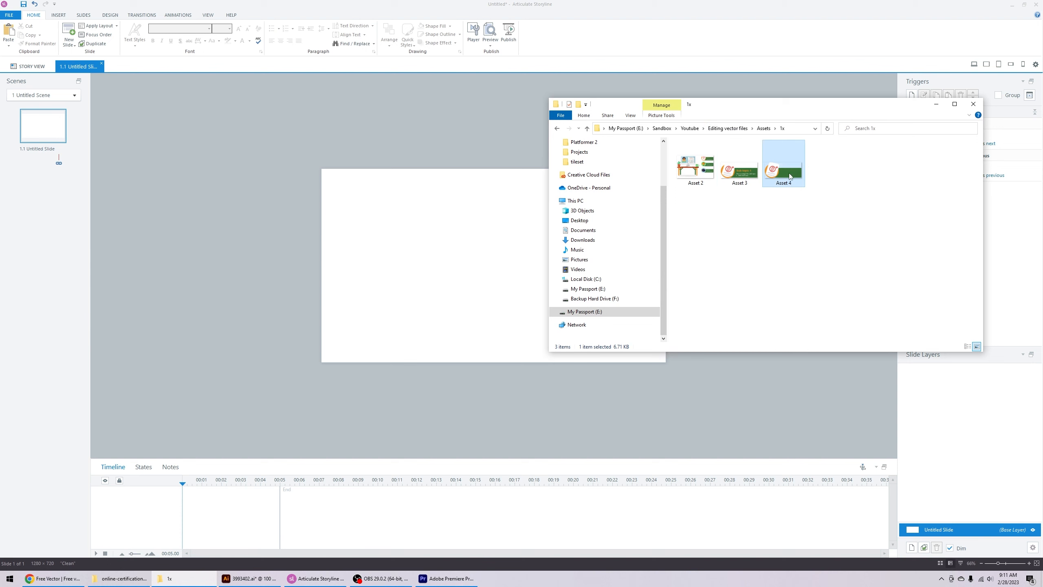
pyautogui.moveTo(789, 176); pyautogui.dragTo(601, 205)
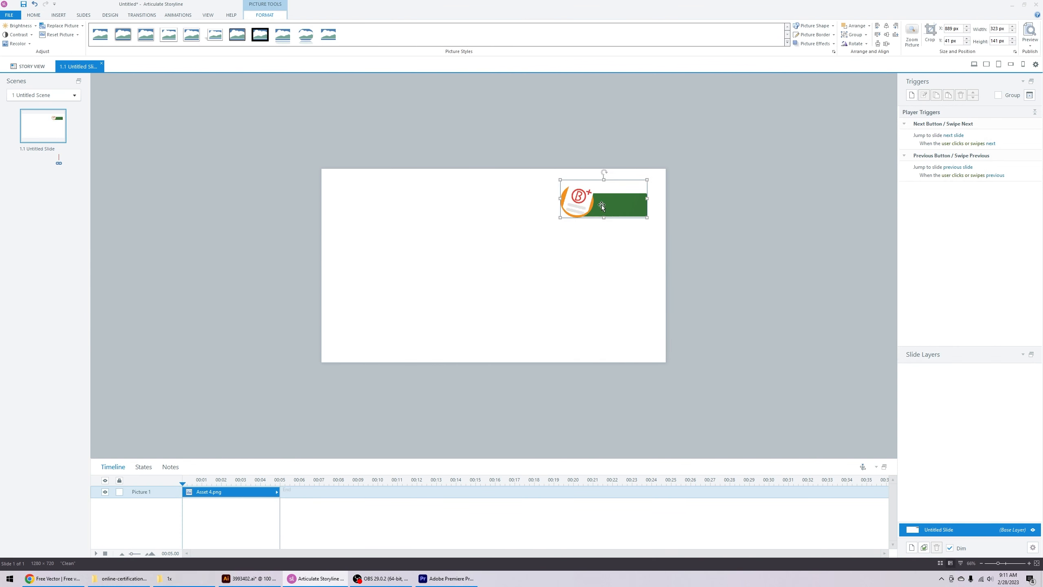
pyautogui.click(713, 222)
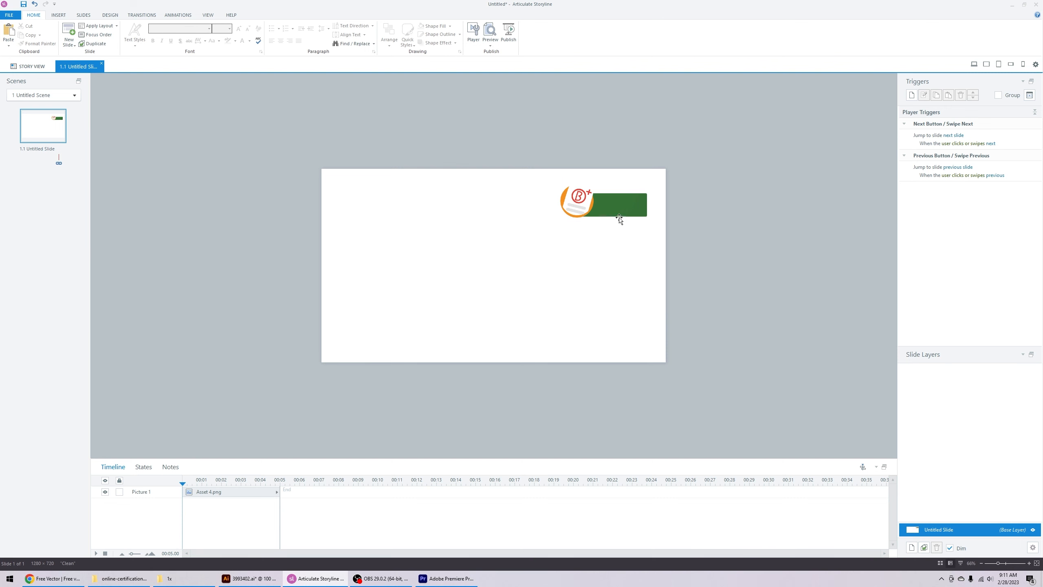
pyautogui.moveTo(619, 218); pyautogui.dragTo(604, 225)
pyautogui.click(730, 243)
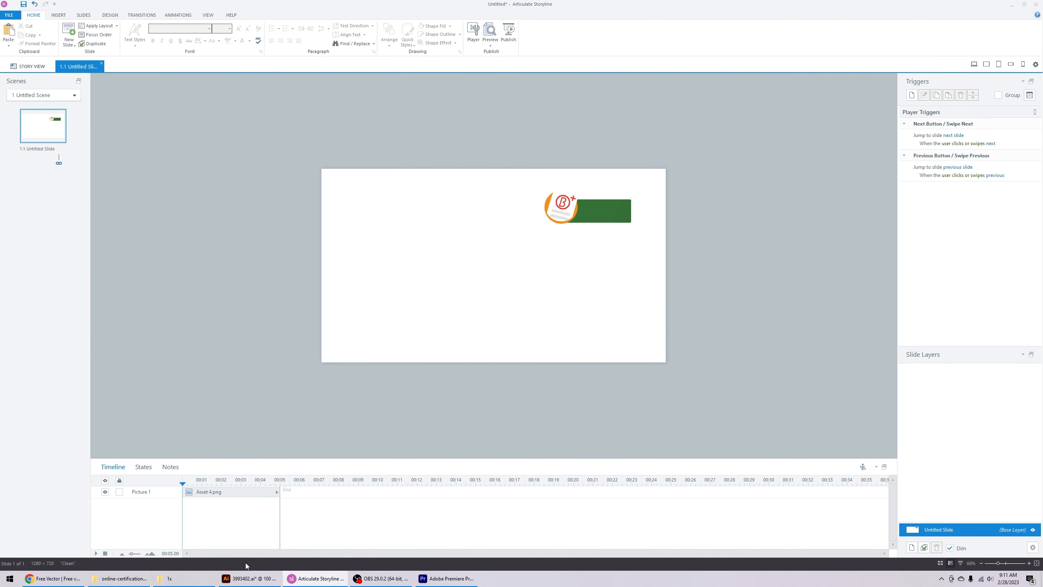
# - Switch back to Illustrator, examine how the first item's panel and the remaining artwork are grouped, and clear the selection
pyautogui.click(250, 578)
pyautogui.click(498, 526)
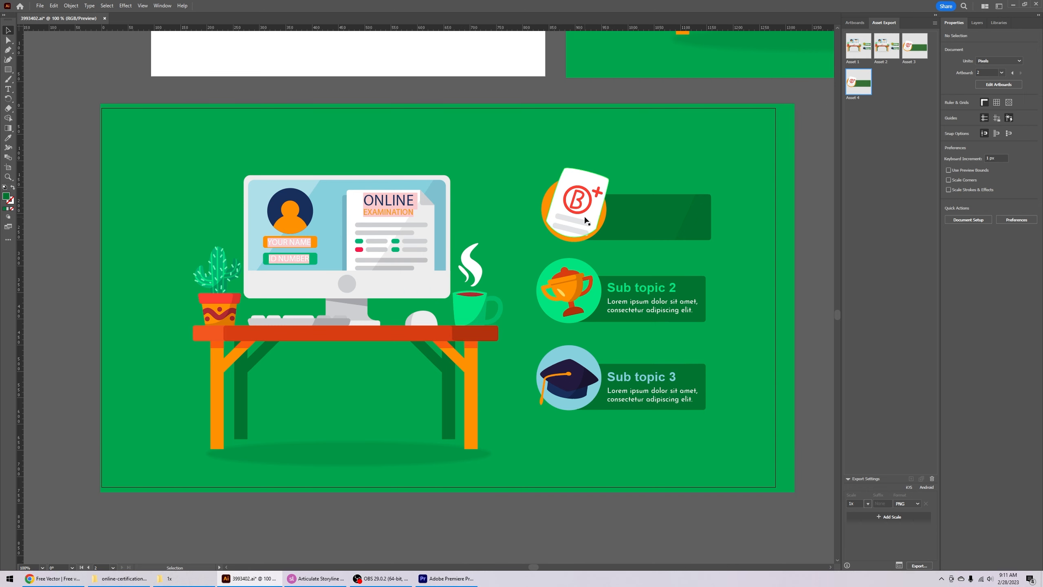
pyautogui.click(654, 216)
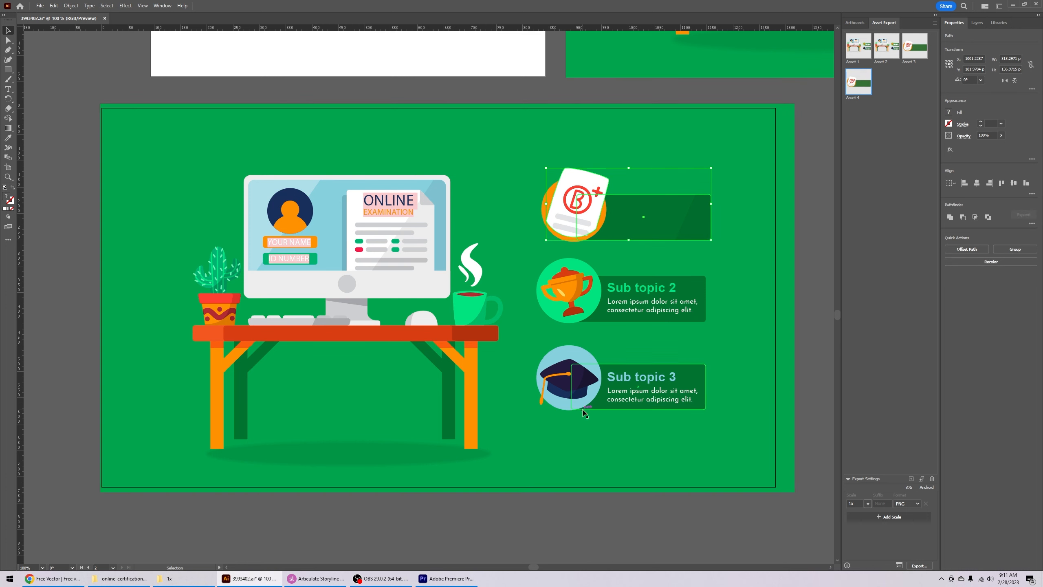
pyautogui.click(363, 249)
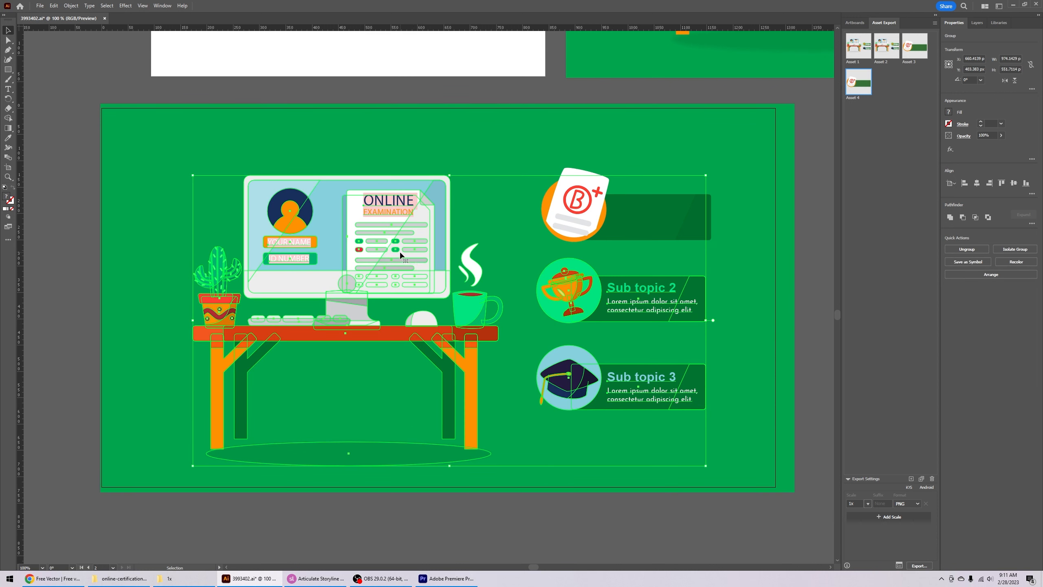
pyautogui.click(346, 93)
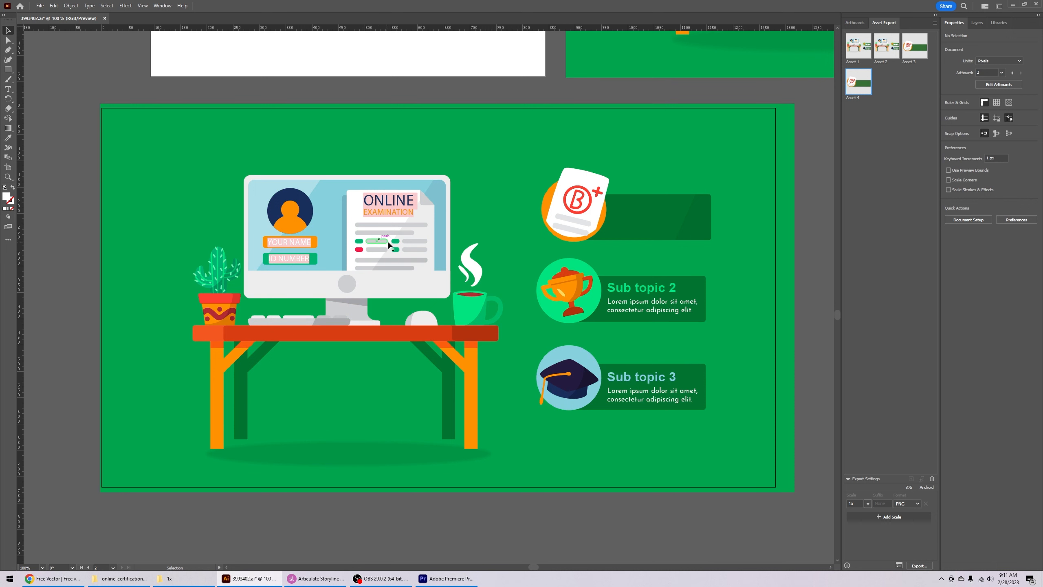
# - Isolate the nested desk-and-computer group, cut it out of its parent group, and exit isolation mode
pyautogui.click(419, 241)
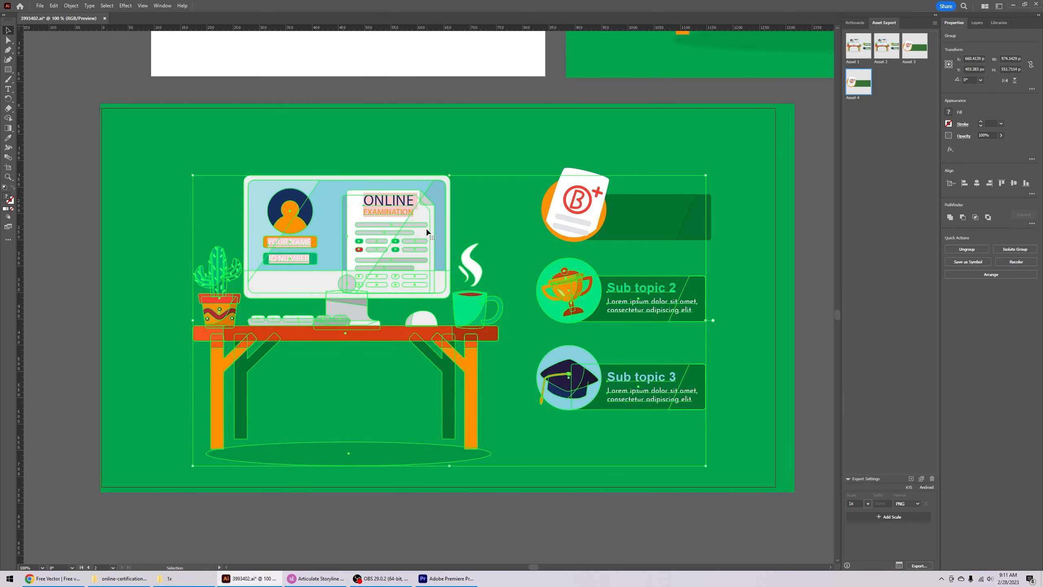
pyautogui.doubleClick(427, 229)
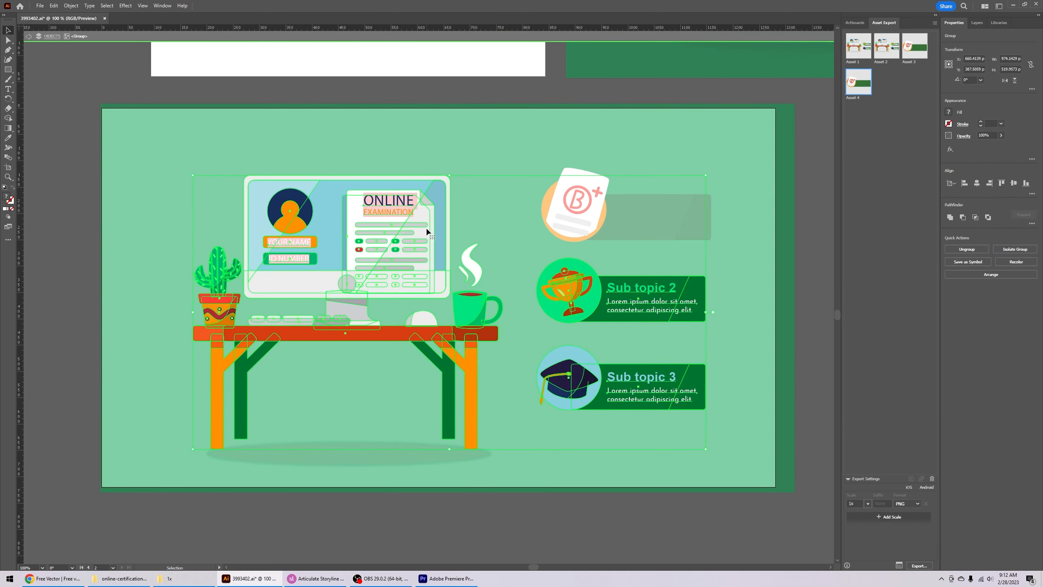
pyautogui.doubleClick(428, 230)
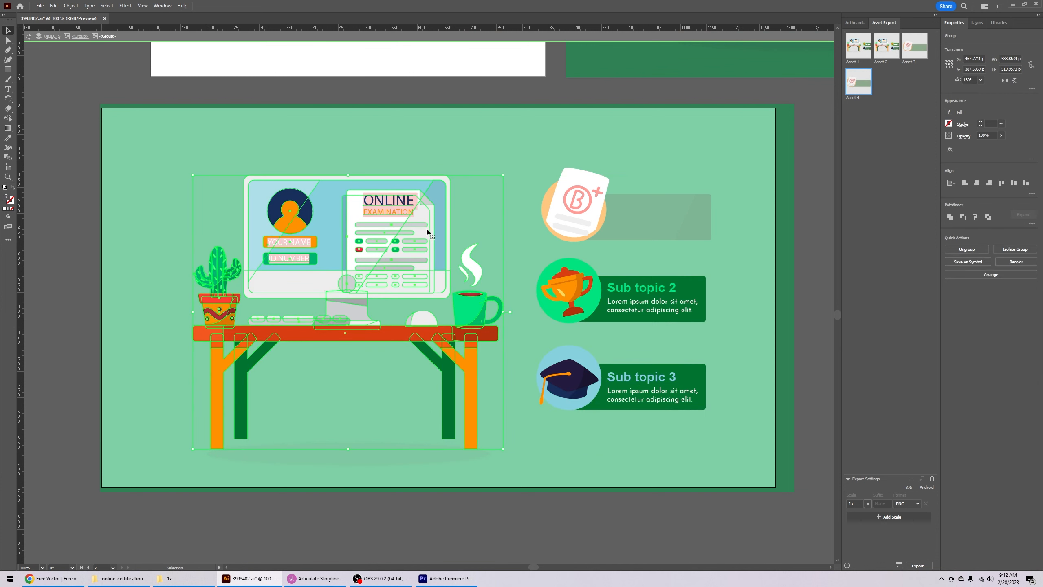
pyautogui.moveTo(425, 227)
pyautogui.mouseDown()
pyautogui.moveTo(357, 261)
pyautogui.moveTo(412, 212)
pyautogui.moveTo(426, 223)
pyautogui.mouseUp()
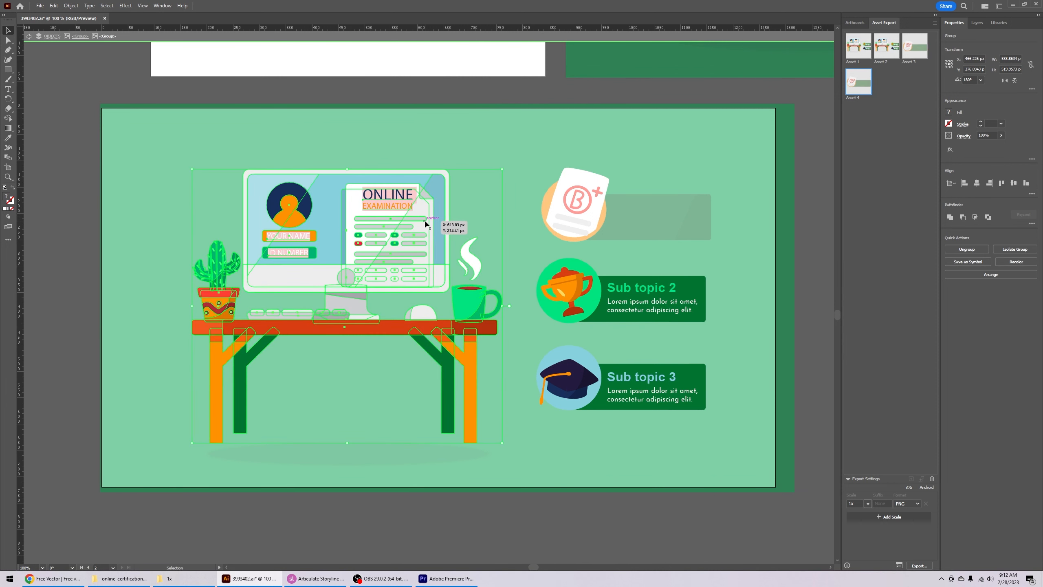
pyautogui.rightClick(426, 223)
pyautogui.click(467, 226)
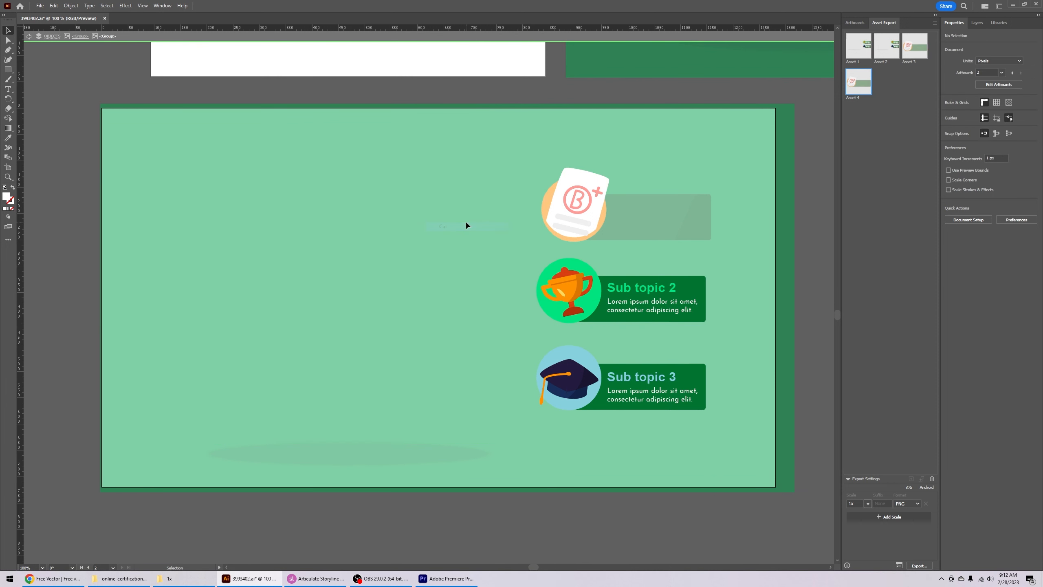
pyautogui.click(29, 37)
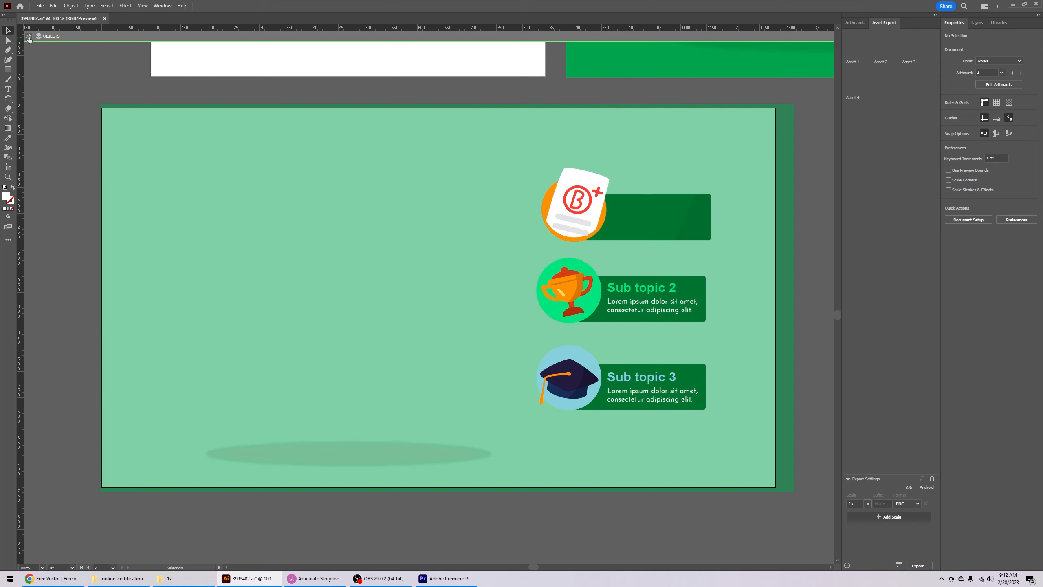
# - Paste the desk-and-computer illustration in place as a standalone group and move it slightly down toward its floor shadow
pyautogui.rightClick(249, 250)
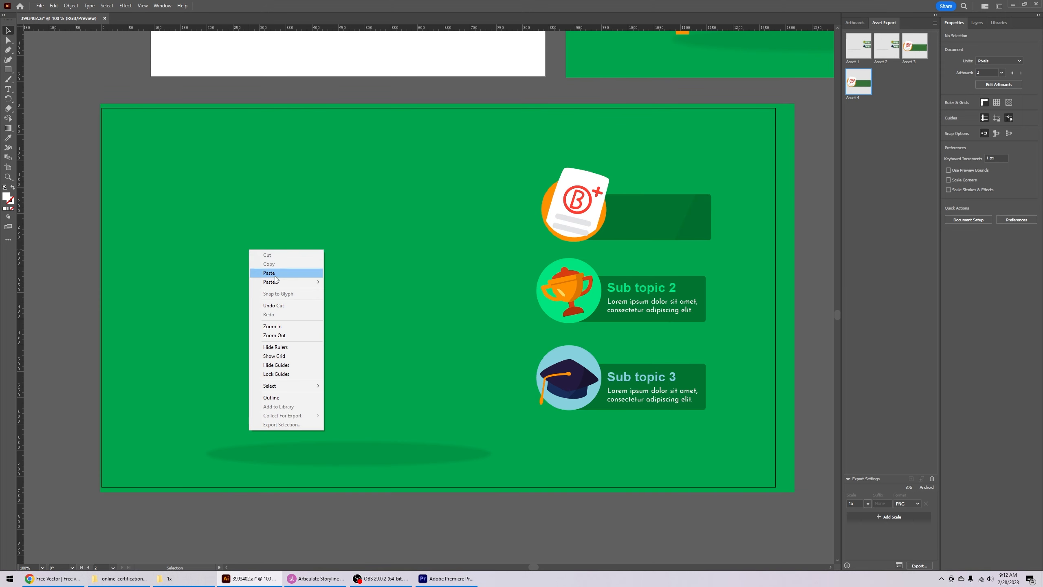
pyautogui.moveTo(278, 283)
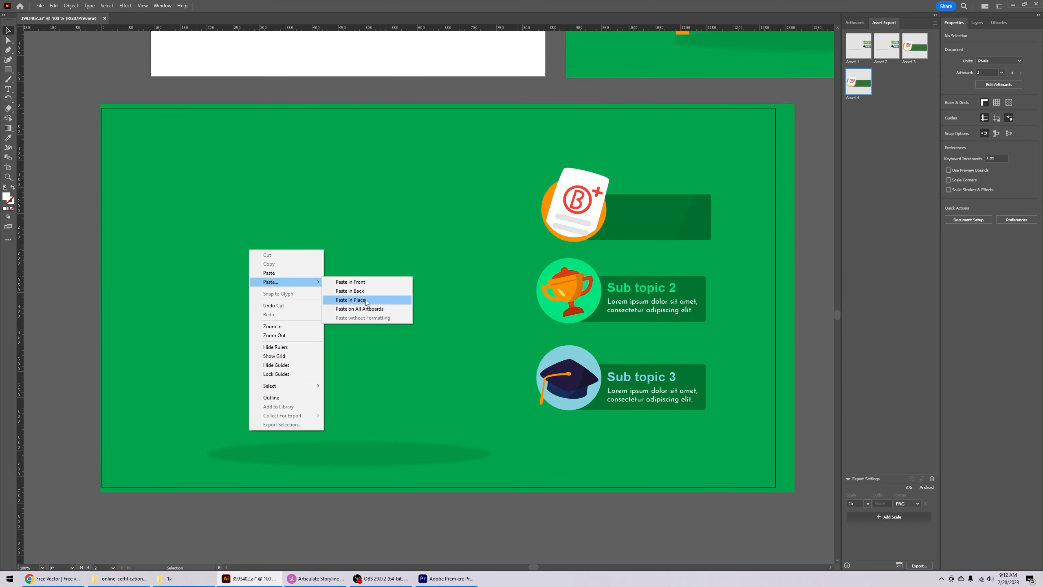
pyautogui.click(350, 300)
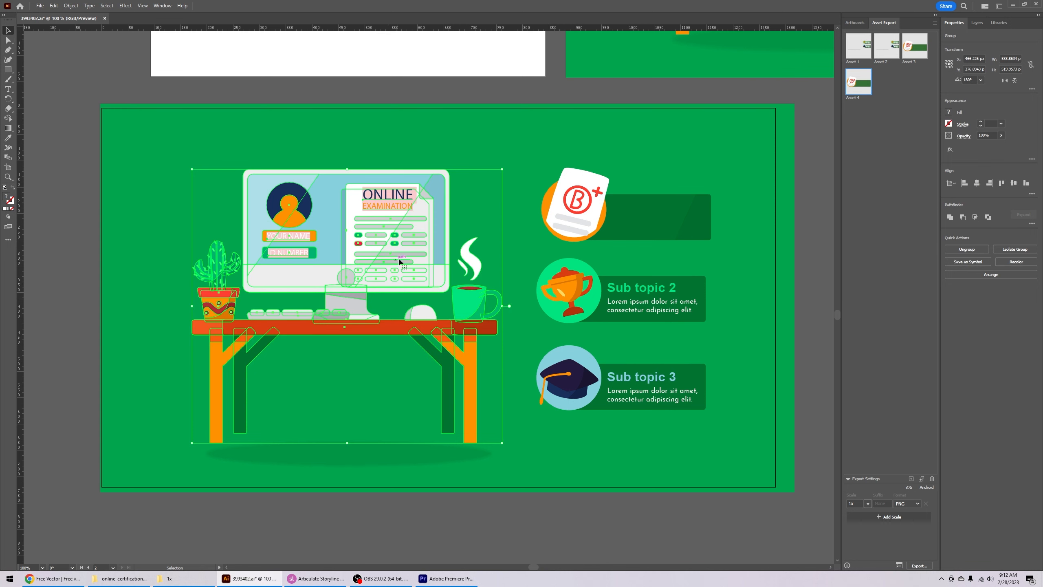
pyautogui.press('a')
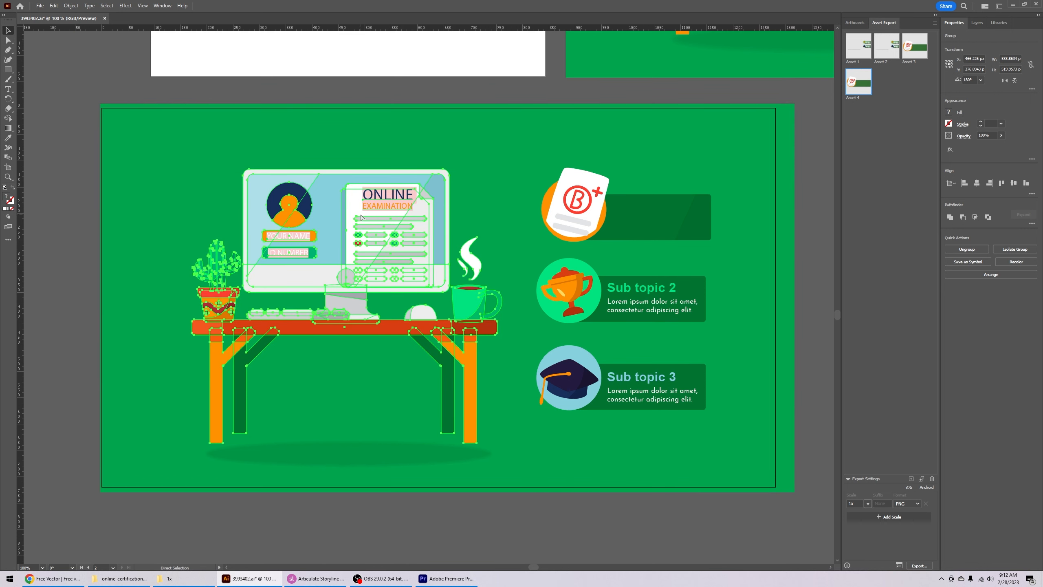
pyautogui.press('v')
pyautogui.moveTo(414, 256)
pyautogui.mouseDown()
pyautogui.moveTo(357, 290)
pyautogui.moveTo(411, 242)
pyautogui.moveTo(468, 251)
pyautogui.moveTo(413, 263)
pyautogui.mouseUp()
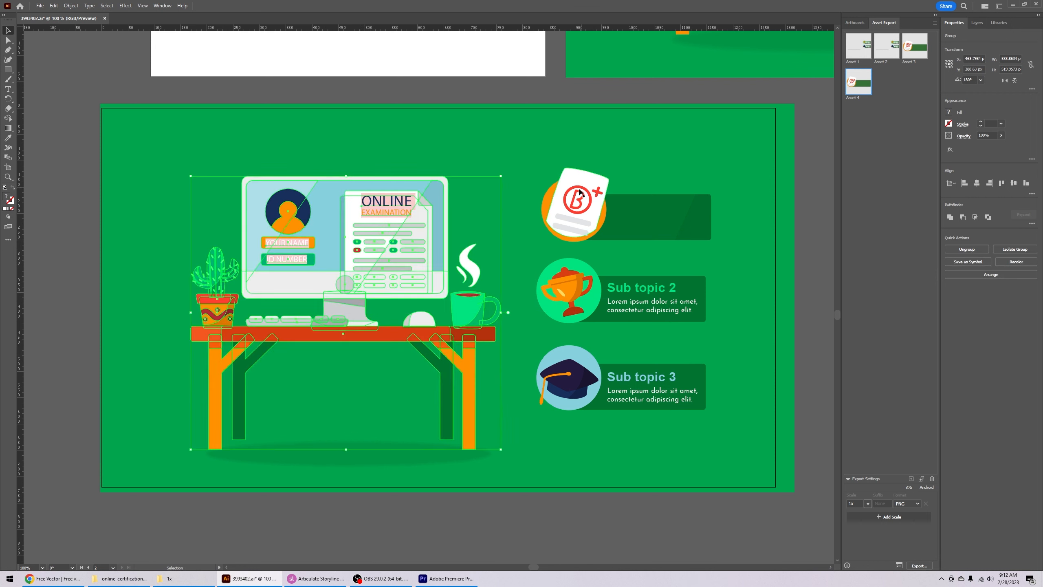
pyautogui.click(579, 192)
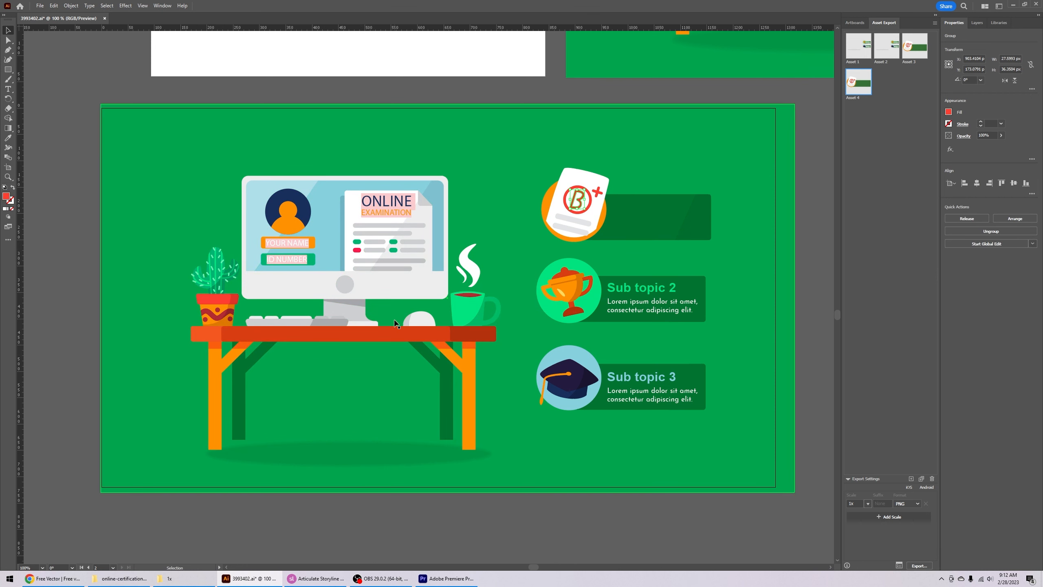
pyautogui.moveTo(394, 323); pyautogui.dragTo(393, 329)
pyautogui.click(74, 311)
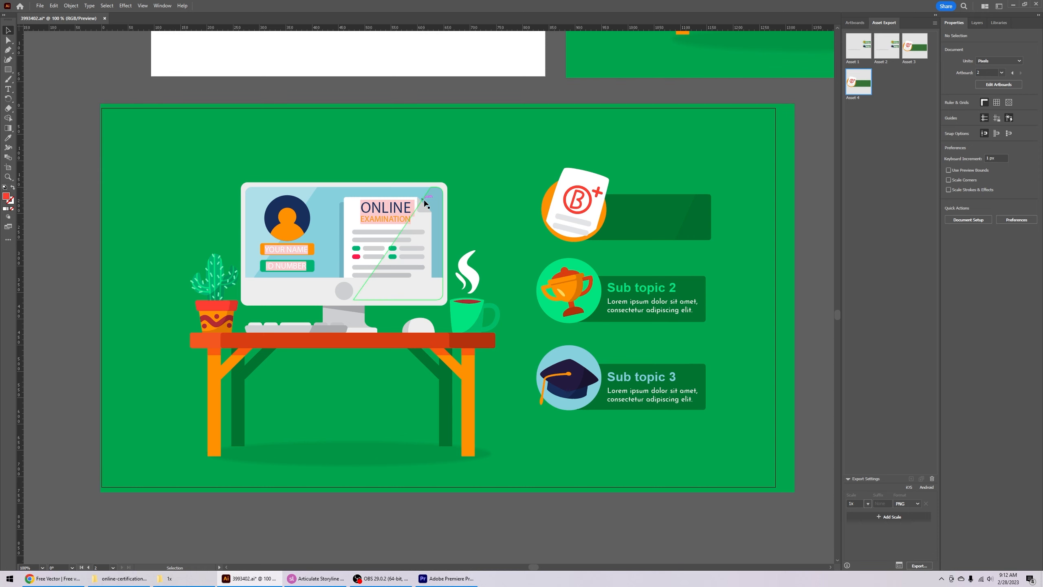
# - Replace the word "ONLINE" in the heading on the monitor's document with "REMOTE", keeping the second line below it
pyautogui.press('a')
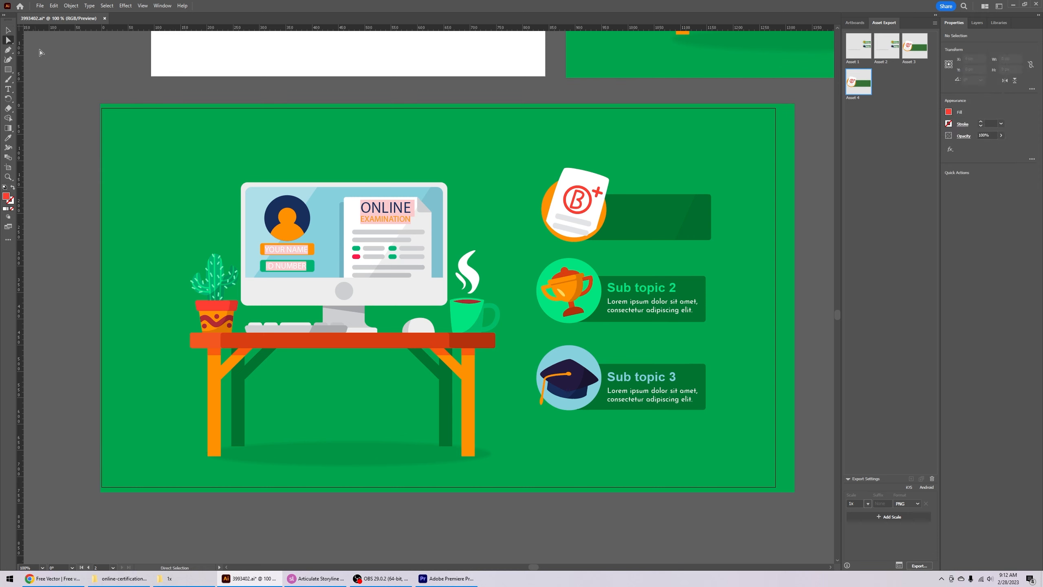
pyautogui.click(387, 210)
pyautogui.press('t')
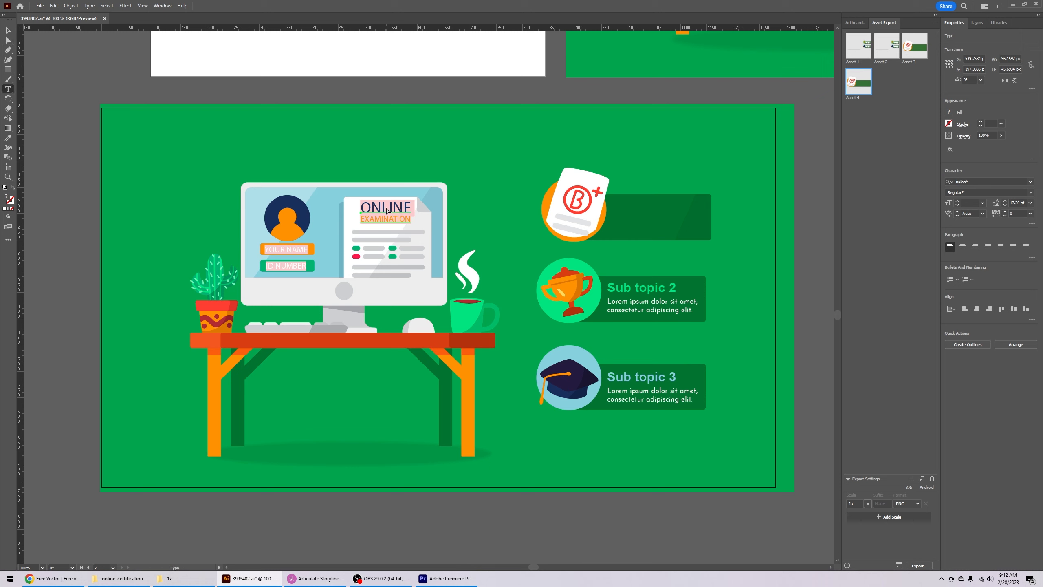
pyautogui.doubleClick(386, 210)
pyautogui.write('ReEXAMINATION')
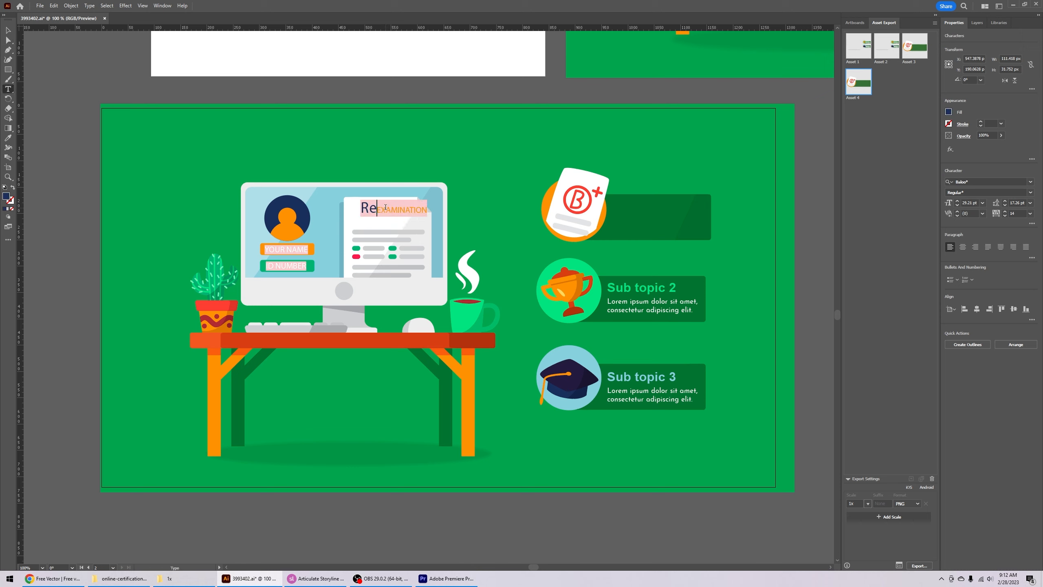
pyautogui.press('BackSpace')
pyautogui.write('EMOTE')
pyautogui.press('Return')
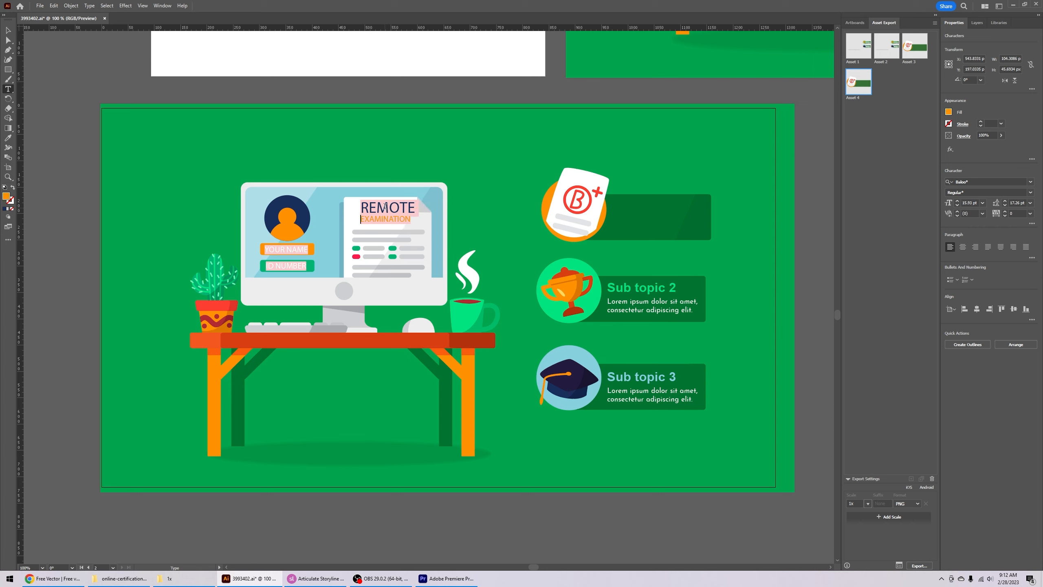
# - Replace "EXAMINATION" in the heading's second line with "WORK ETTIQUETTE"
pyautogui.doubleClick(391, 220)
pyautogui.write('Wor')
pyautogui.press('BackSpace')
pyautogui.press('BackSpace')
pyautogui.write('ORK ETTIQUETTE')
# - Set the font of both heading lines on the monitor's document to Arial Narrow Bold
pyautogui.hotkey('ctrl', 'a')
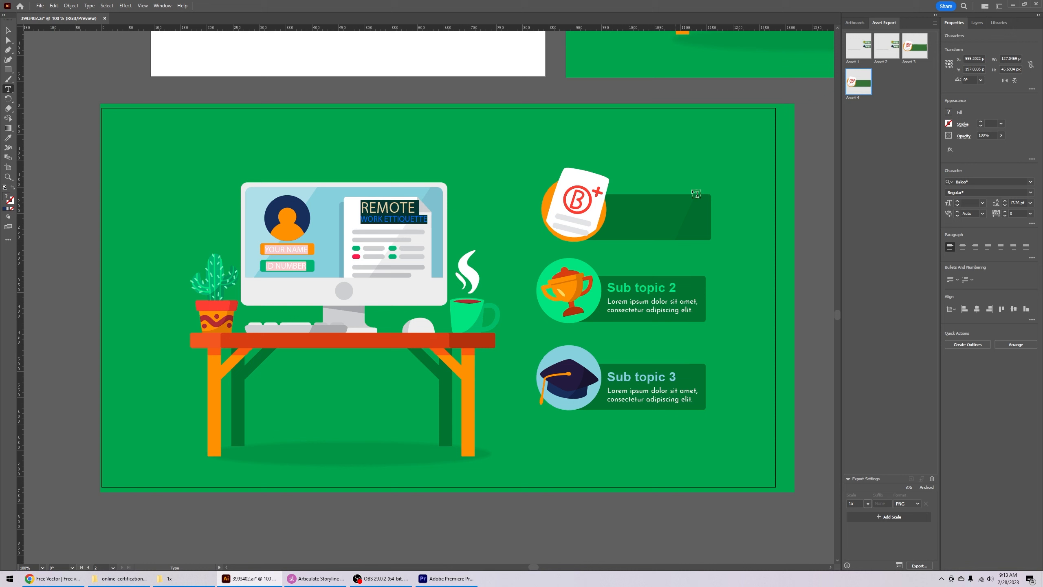
pyautogui.click(982, 180)
pyautogui.write('arial')
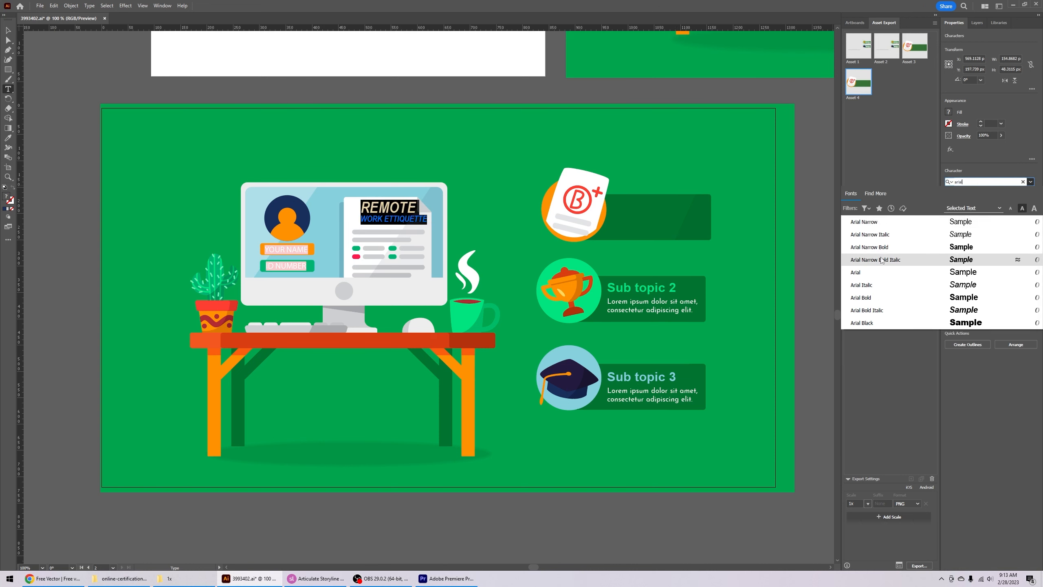
pyautogui.click(869, 247)
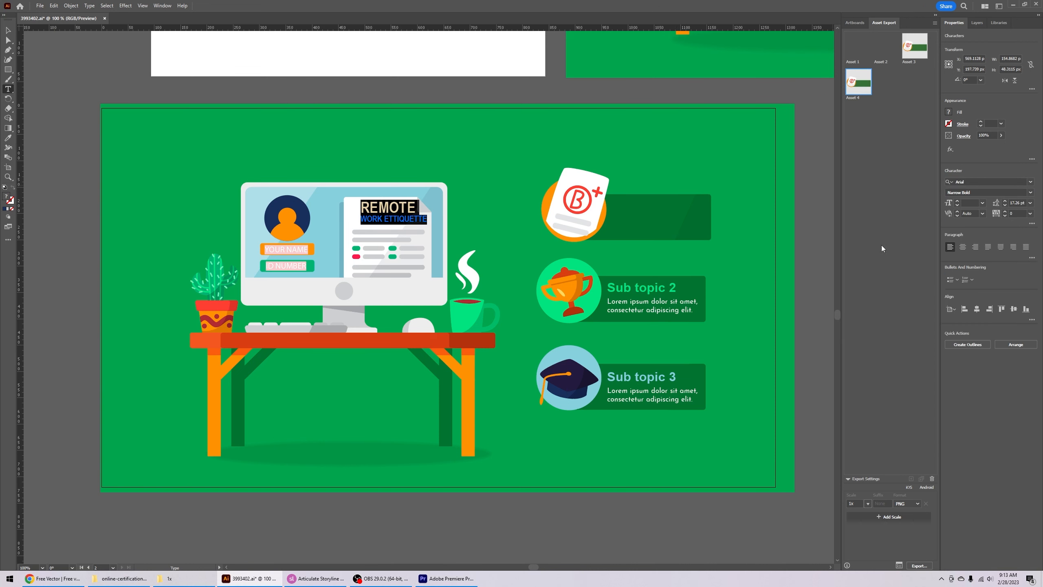
# - Center-align the two-line heading and move it back over the middle of the document sheet
pyautogui.click(963, 247)
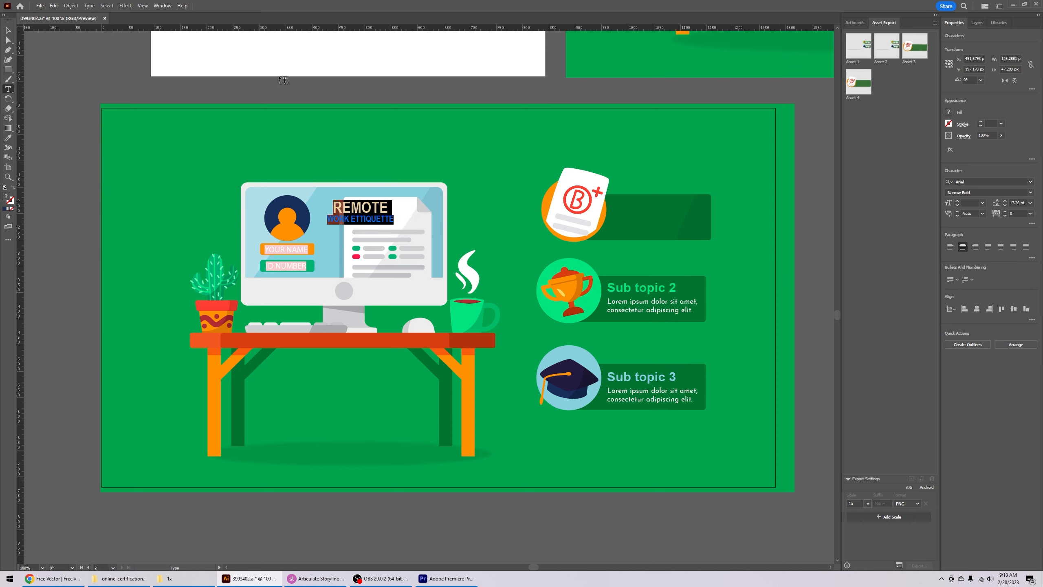
pyautogui.click(8, 39)
pyautogui.moveTo(363, 218); pyautogui.dragTo(390, 222)
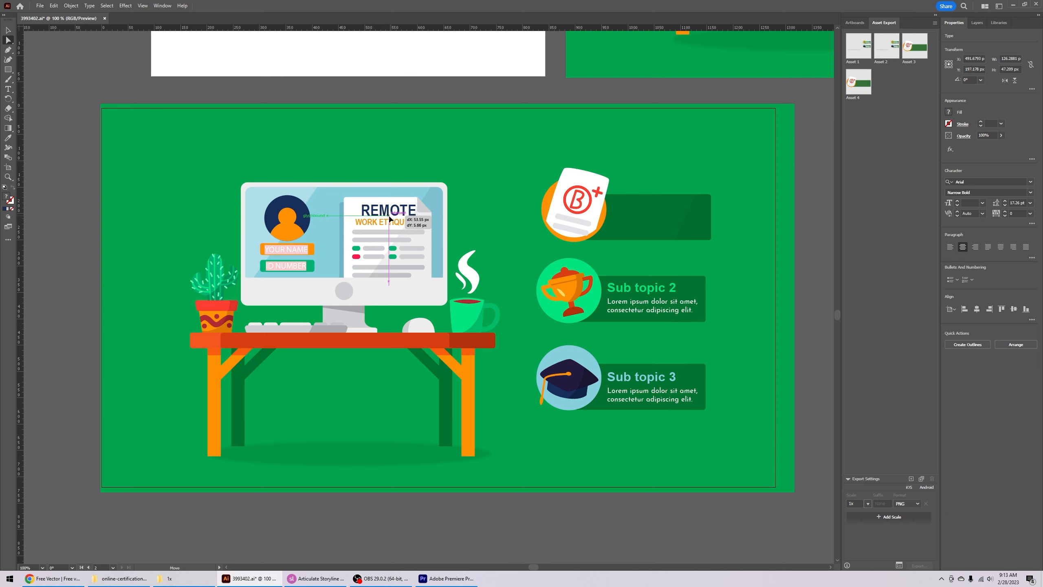
# - Delete the "YOUR NAME" and "ID NUMBER" labels on the monitor together with their orange and green bars
pyautogui.click(281, 252)
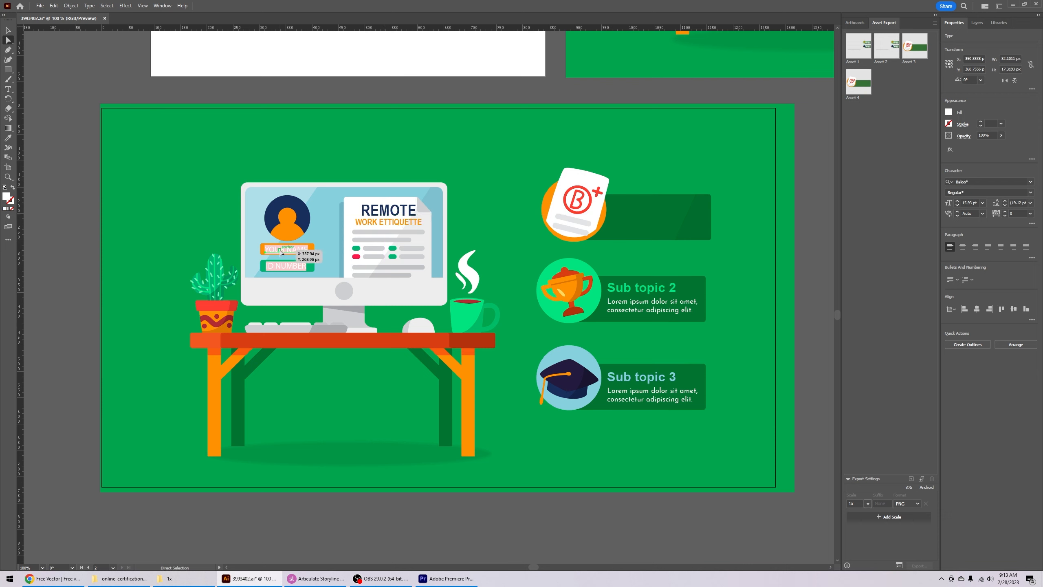
pyautogui.press('Delete')
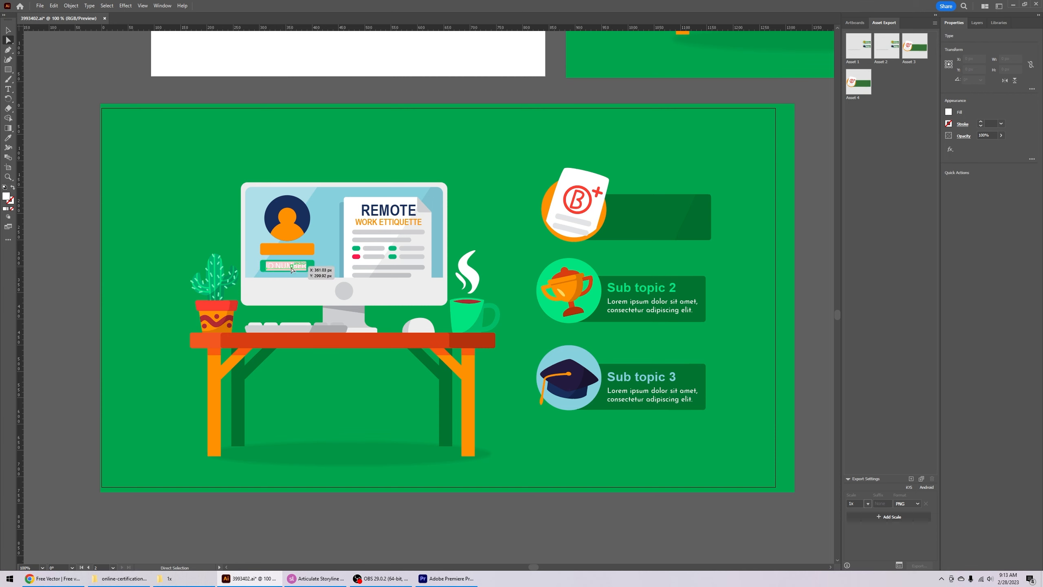
pyautogui.click(297, 253)
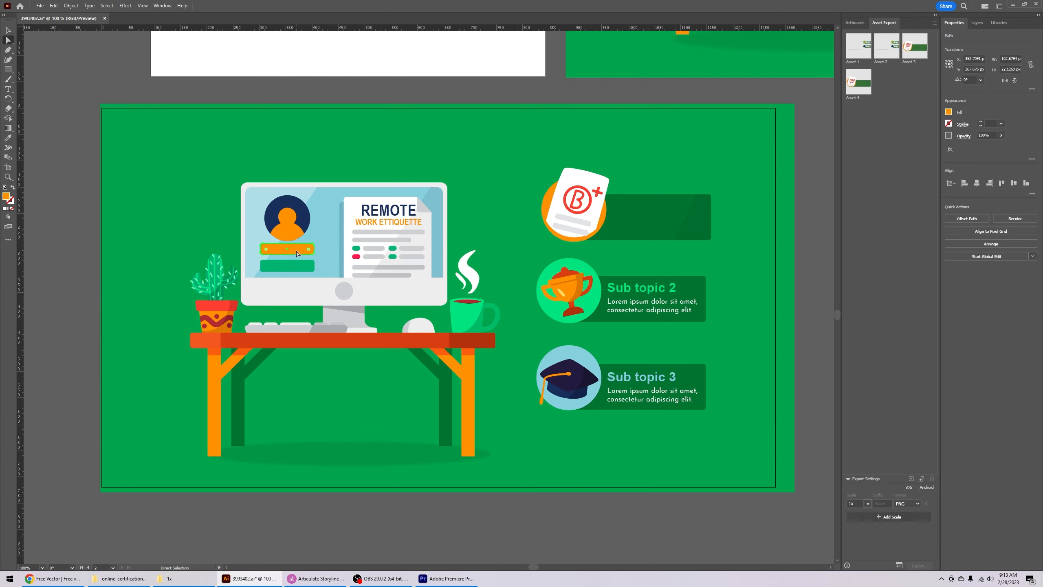
pyautogui.press('Delete')
pyautogui.click(274, 265)
pyautogui.press('Delete')
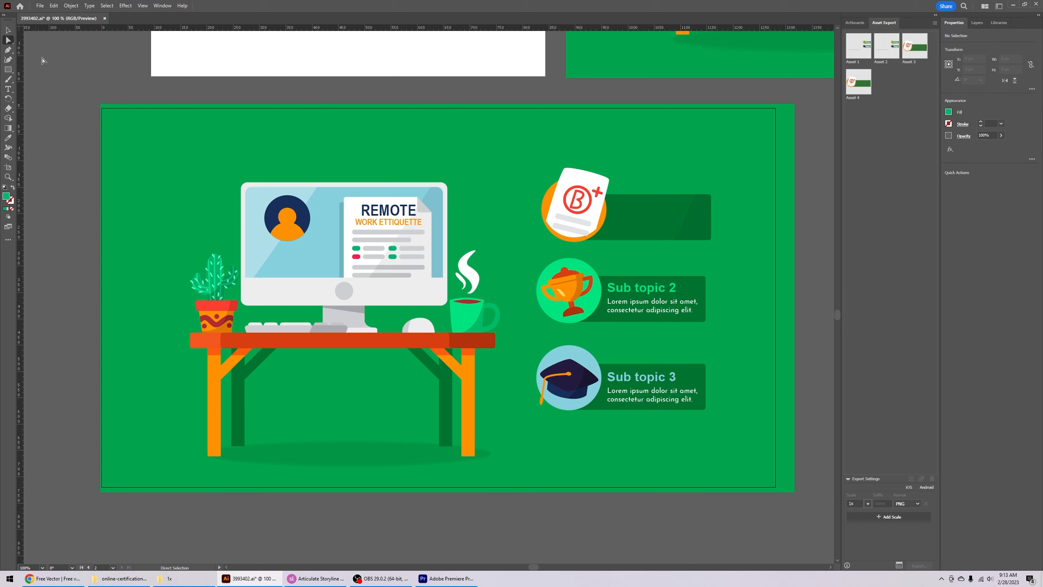
# - Isolate the avatar icon's group, enlarge the avatar to fill the monitor's empty area, and exit isolation mode
pyautogui.click(290, 229)
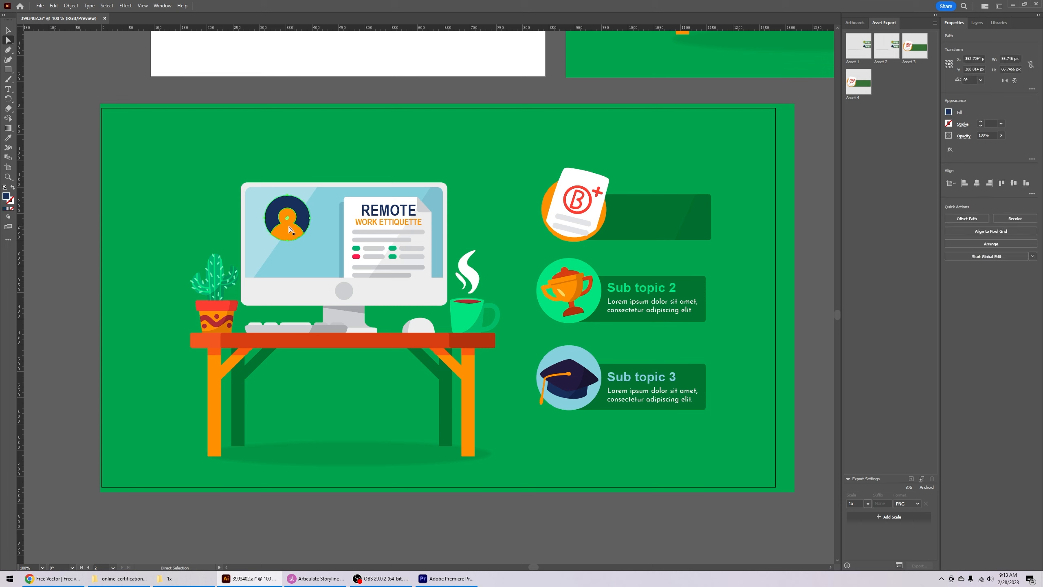
pyautogui.click(290, 229)
pyautogui.click(8, 30)
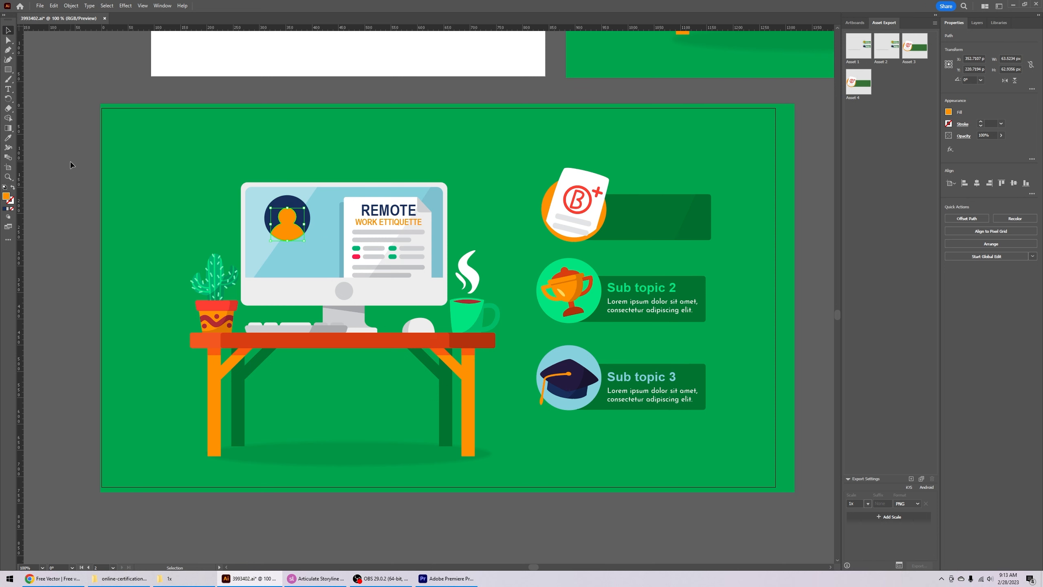
pyautogui.click(304, 214)
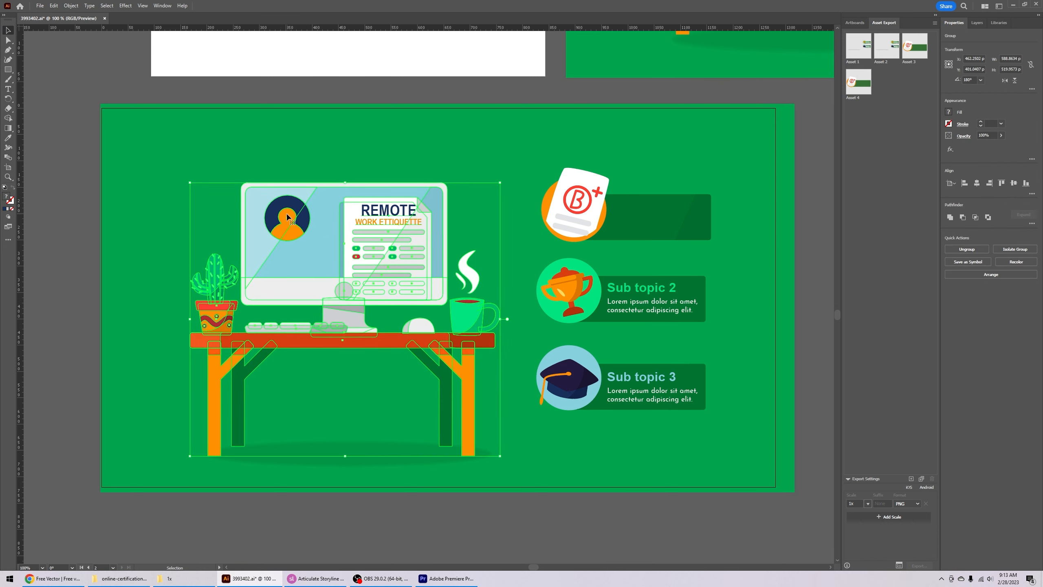
pyautogui.doubleClick(287, 217)
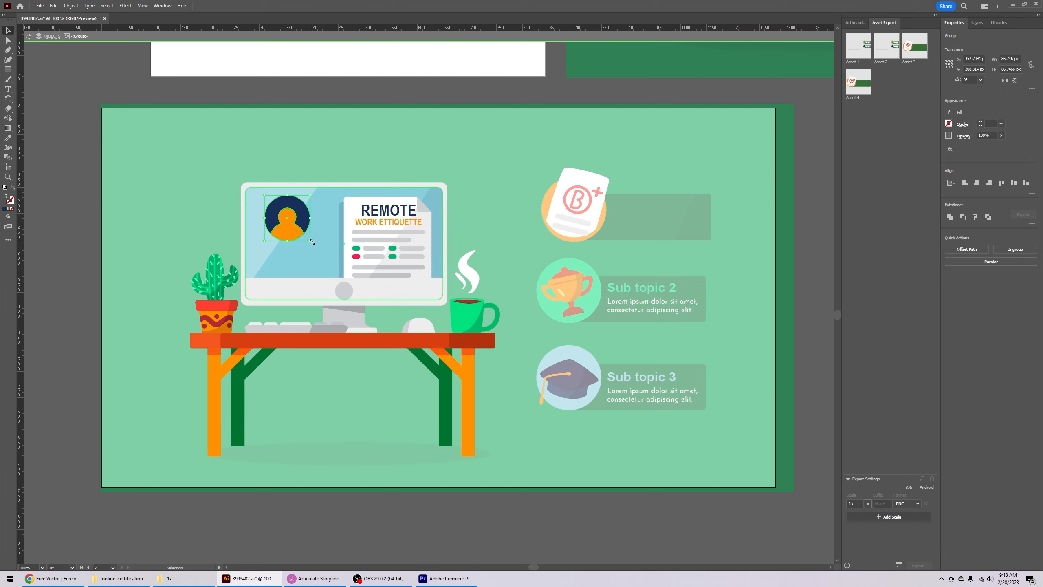
pyautogui.moveTo(309, 242)
pyautogui.mouseDown()
pyautogui.moveTo(326, 256)
pyautogui.moveTo(304, 251)
pyautogui.mouseUp()
pyautogui.doubleClick(63, 282)
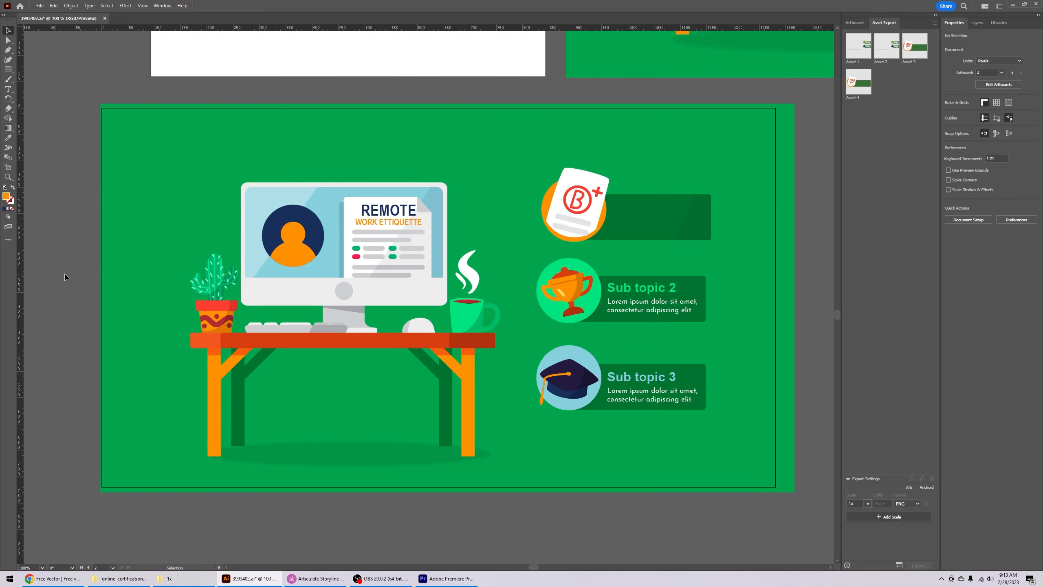
# - Isolate the desk illustration, move the potted cactus slightly away from the monitor, and exit isolation mode
pyautogui.click(219, 314)
pyautogui.doubleClick(217, 319)
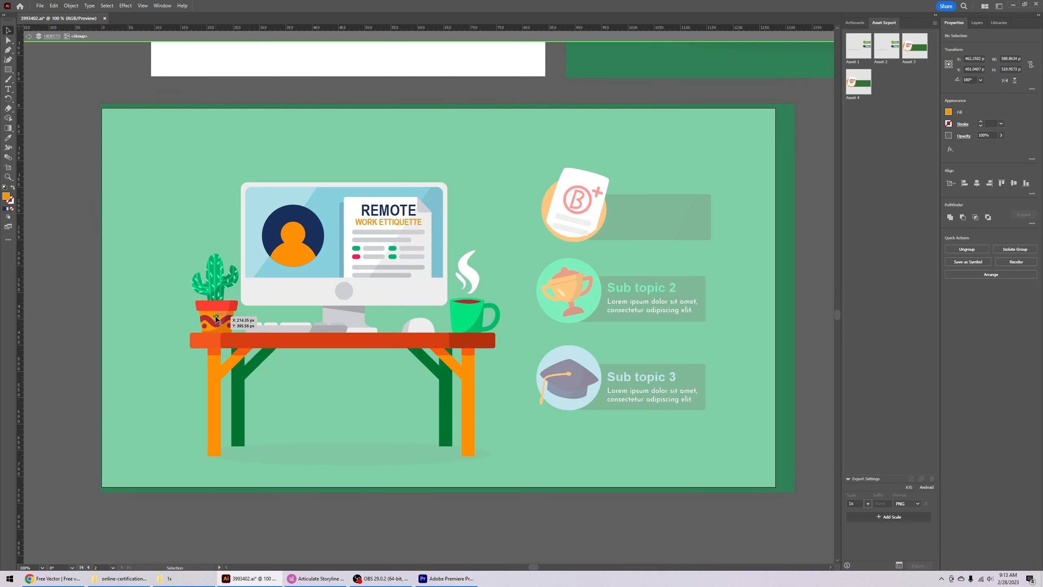
pyautogui.moveTo(224, 310)
pyautogui.mouseDown()
pyautogui.moveTo(208, 307)
pyautogui.moveTo(221, 309)
pyautogui.mouseUp()
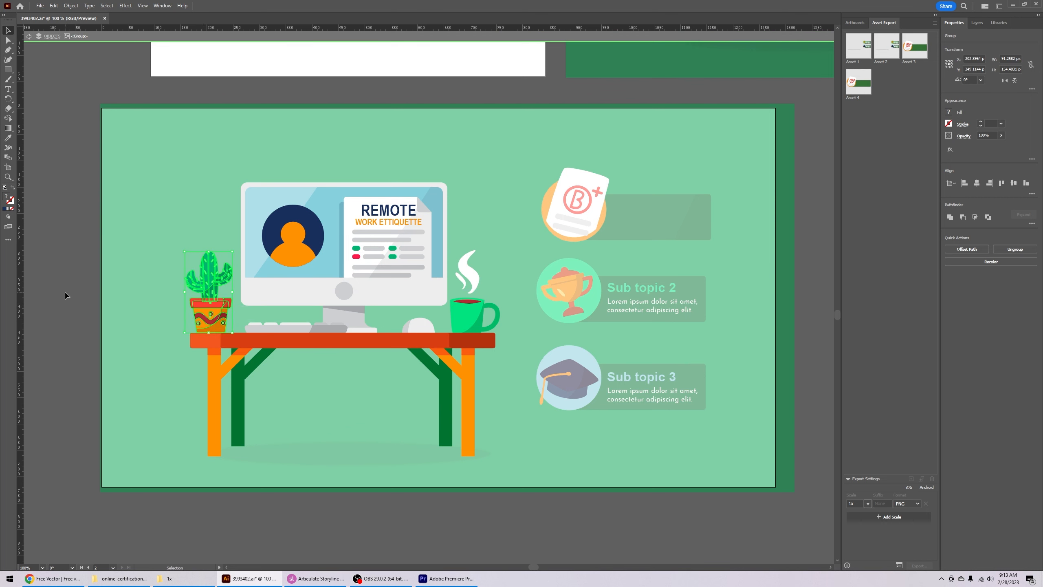
pyautogui.doubleClick(65, 295)
# - Add the finished desk illustration to the export assets and export it as a PNG at 1x into the Assets folder
pyautogui.click(376, 259)
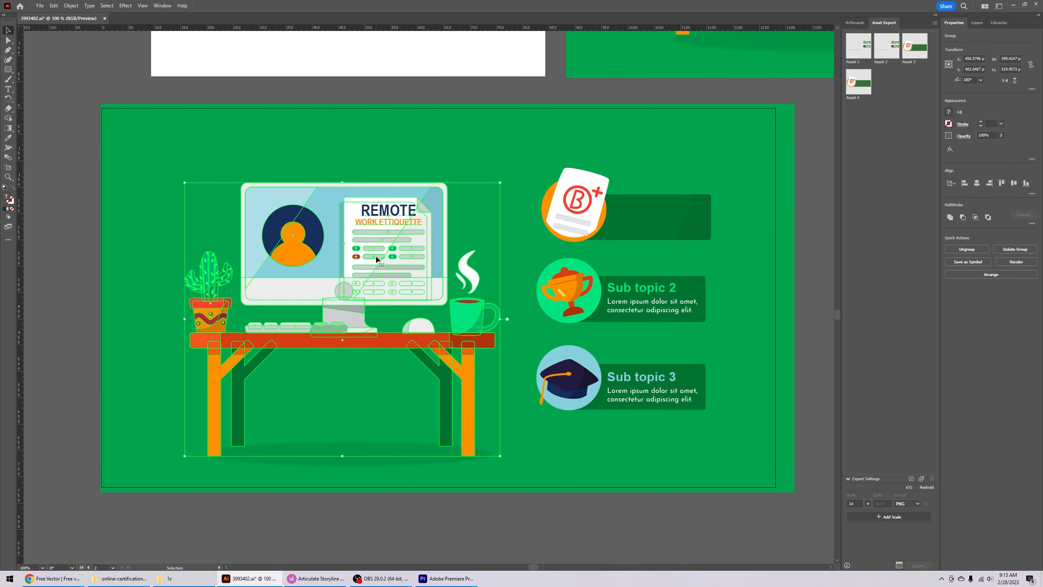
pyautogui.moveTo(376, 258); pyautogui.dragTo(880, 201)
pyautogui.click(919, 565)
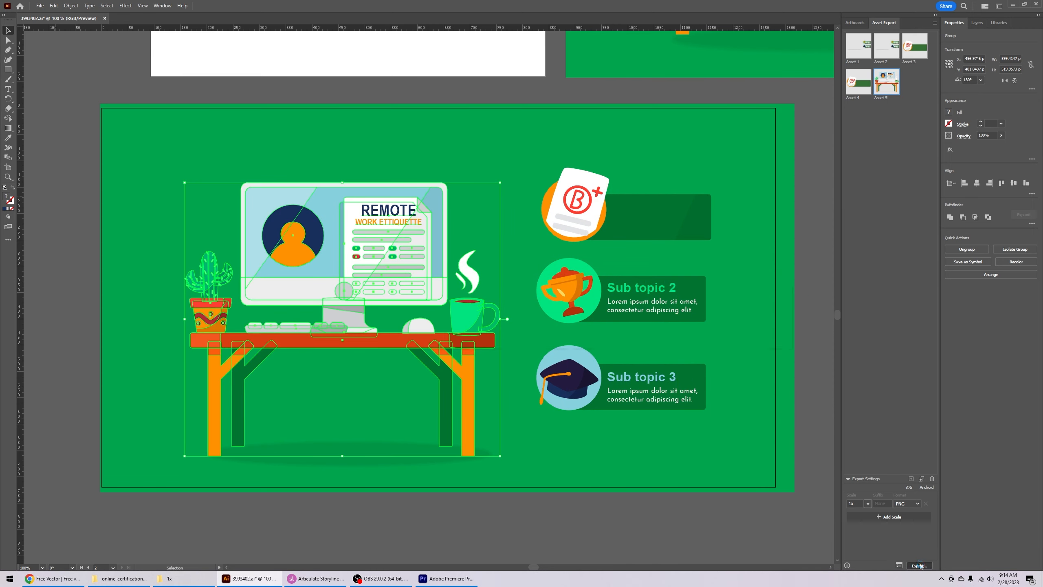
pyautogui.click(720, 335)
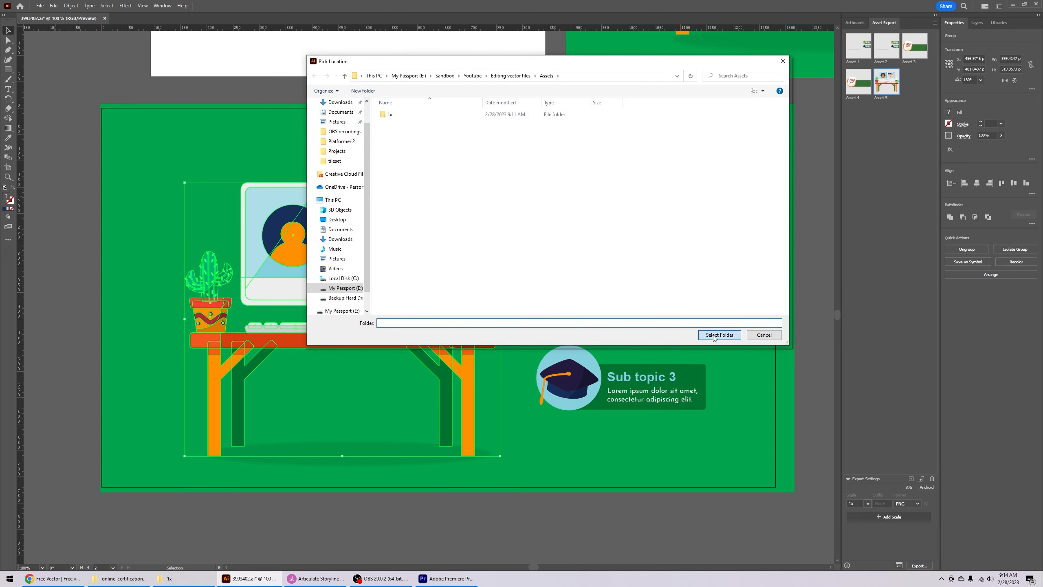
# - Switch to Articulate Storyline, insert Asset 5 from the 1x folder onto the slide, and shift the Asset 4 banner slightly
pyautogui.click(304, 580)
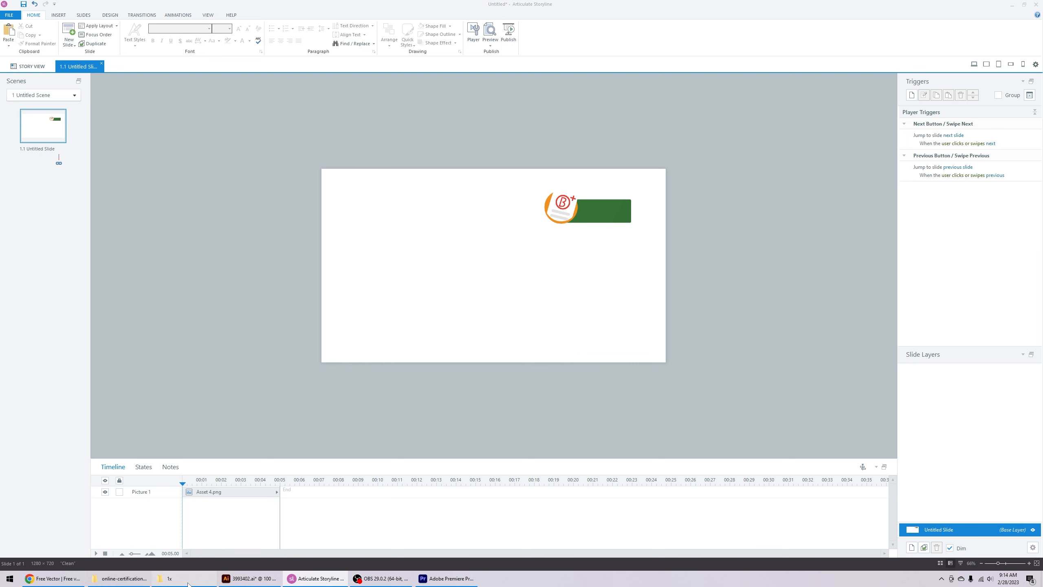
pyautogui.click(166, 578)
pyautogui.moveTo(821, 155); pyautogui.dragTo(432, 270)
pyautogui.click(716, 262)
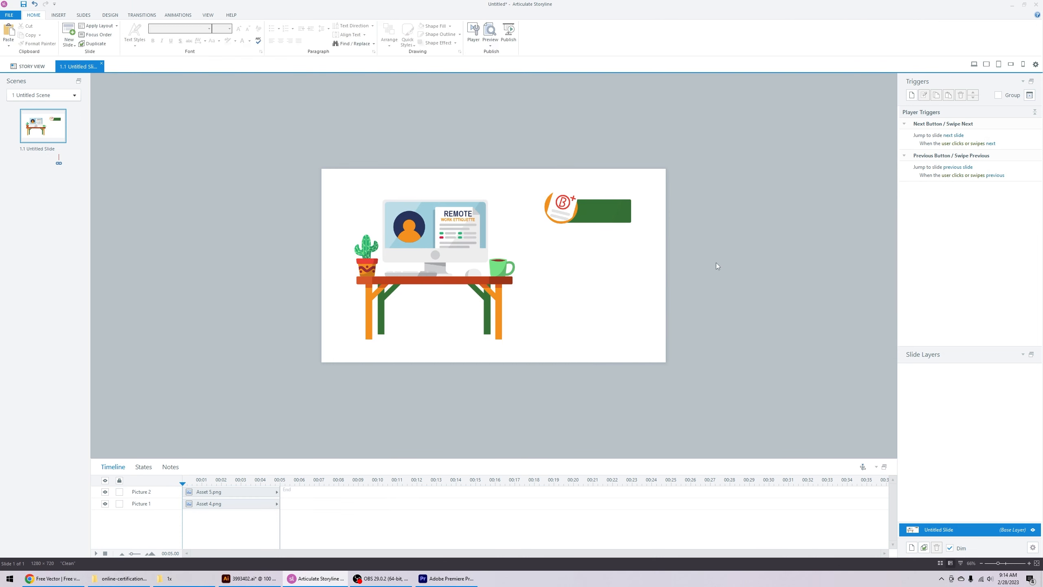
pyautogui.moveTo(616, 226); pyautogui.dragTo(597, 226)
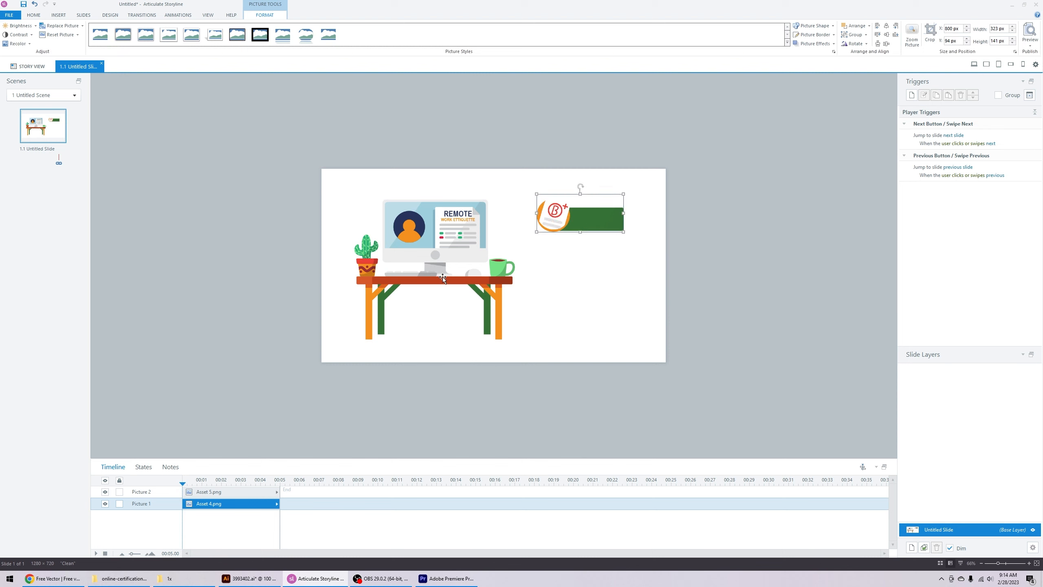
pyautogui.click(271, 273)
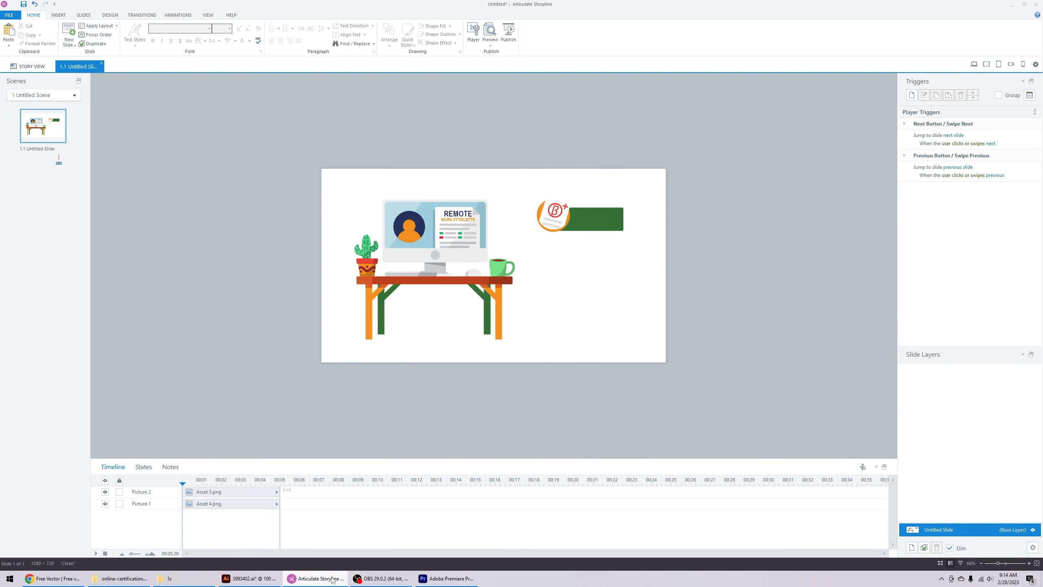
# - Back in Illustrator, add the green background to the export assets and export it as a PNG into the Assets folder
pyautogui.click(249, 578)
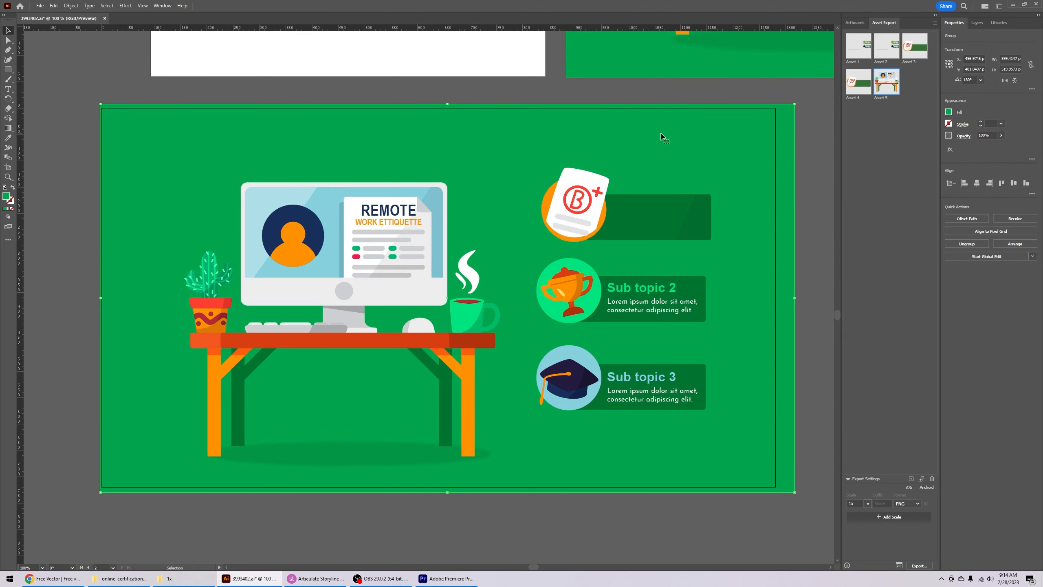
pyautogui.moveTo(662, 137); pyautogui.dragTo(877, 158)
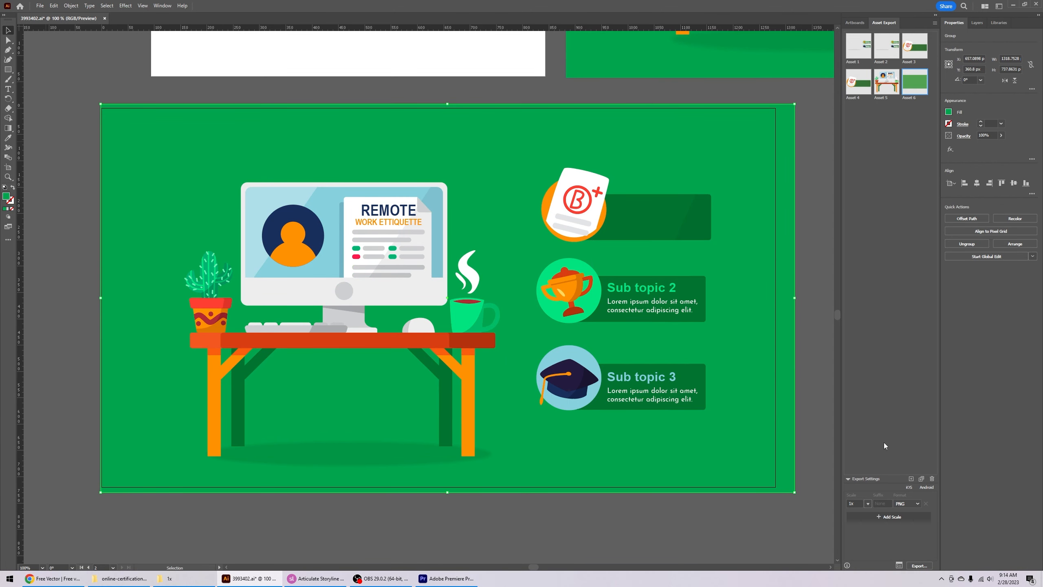
pyautogui.click(920, 566)
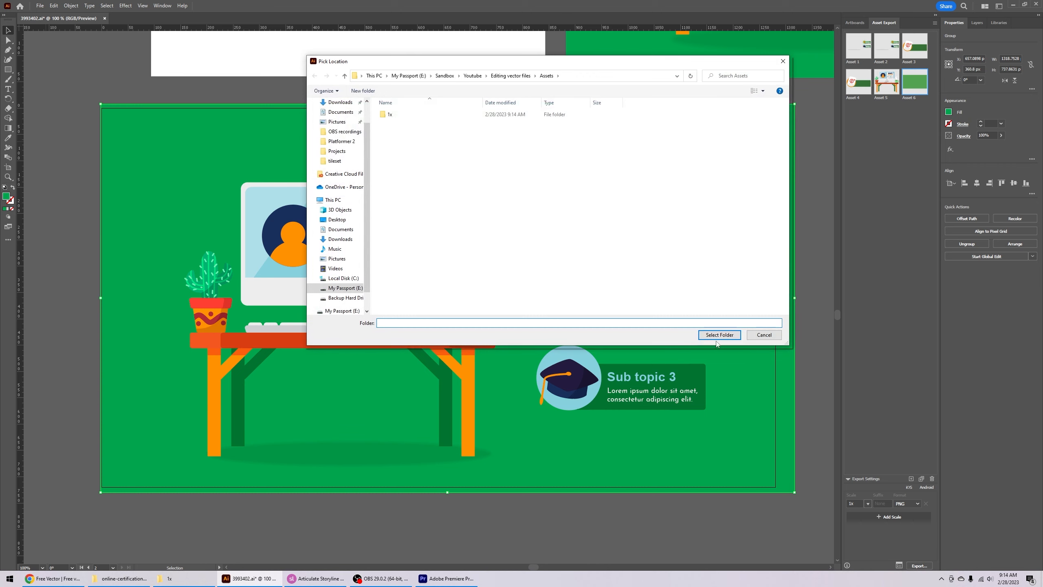
pyautogui.click(717, 340)
# - In Articulate Storyline, insert Asset 6 onto the slide, stretch it to about 727 px high, and send it to the back
pyautogui.click(317, 578)
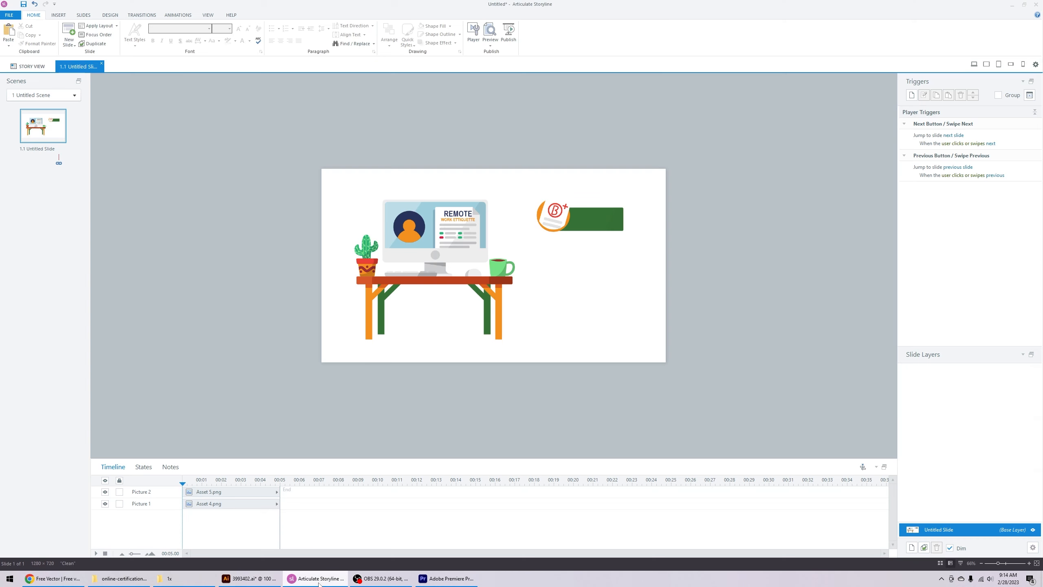
pyautogui.click(184, 579)
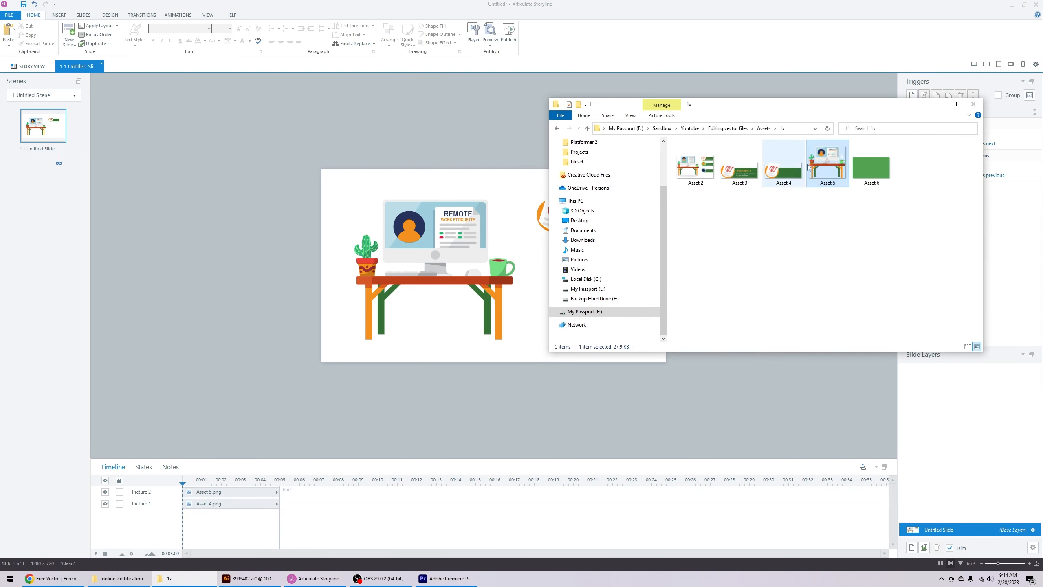
pyautogui.moveTo(872, 165); pyautogui.dragTo(530, 273)
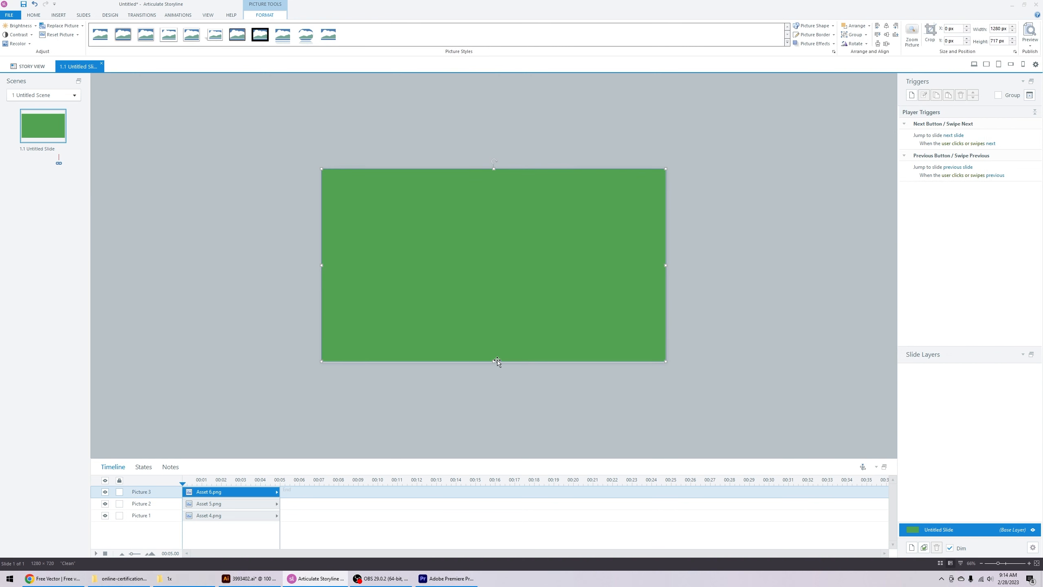
pyautogui.moveTo(497, 361); pyautogui.dragTo(498, 364)
pyautogui.rightClick(497, 299)
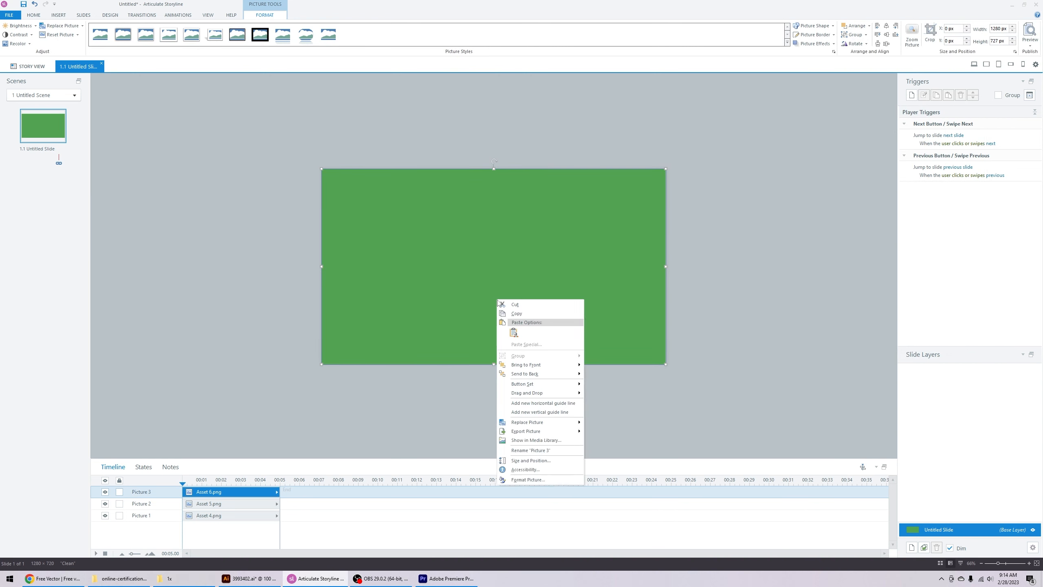
pyautogui.click(524, 374)
# - Adjust the positions of the desk and B+ banner pictures, and stack two copies of the banner below the original
pyautogui.moveTo(476, 275); pyautogui.dragTo(478, 277)
pyautogui.moveTo(584, 224); pyautogui.dragTo(588, 224)
pyautogui.click(672, 320)
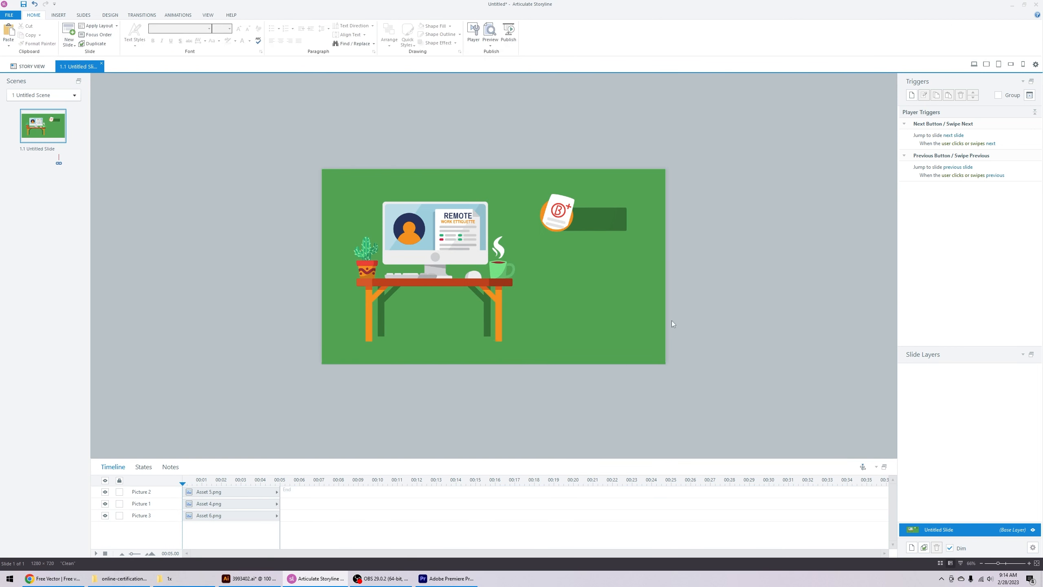
pyautogui.moveTo(495, 295); pyautogui.dragTo(503, 293)
pyautogui.moveTo(585, 216); pyautogui.dragTo(588, 308)
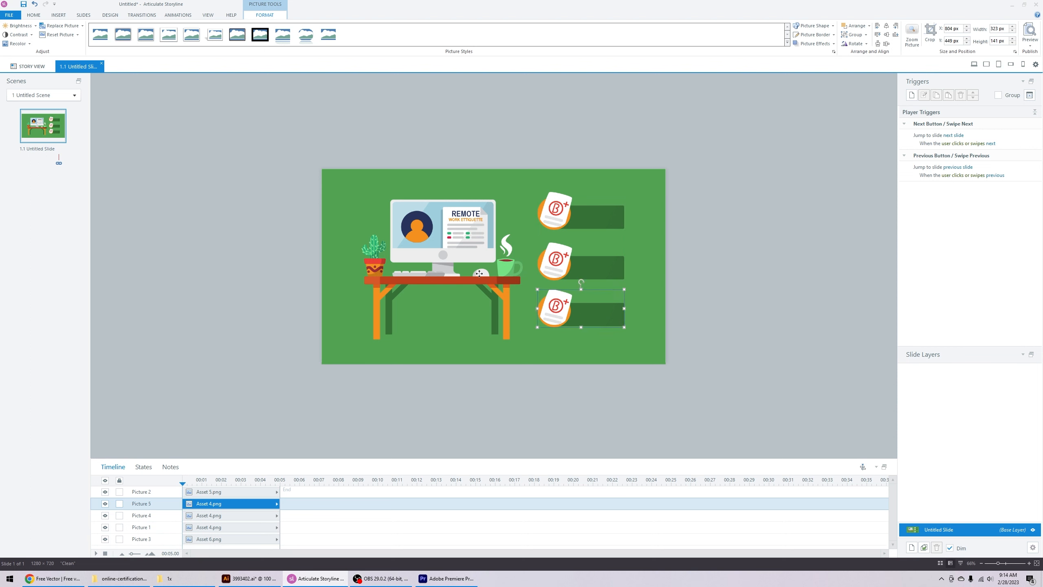
# - Reposition the desk illustration so it sits slightly higher on the slide beside the three banners
pyautogui.moveTo(479, 273); pyautogui.dragTo(467, 273)
pyautogui.click(749, 249)
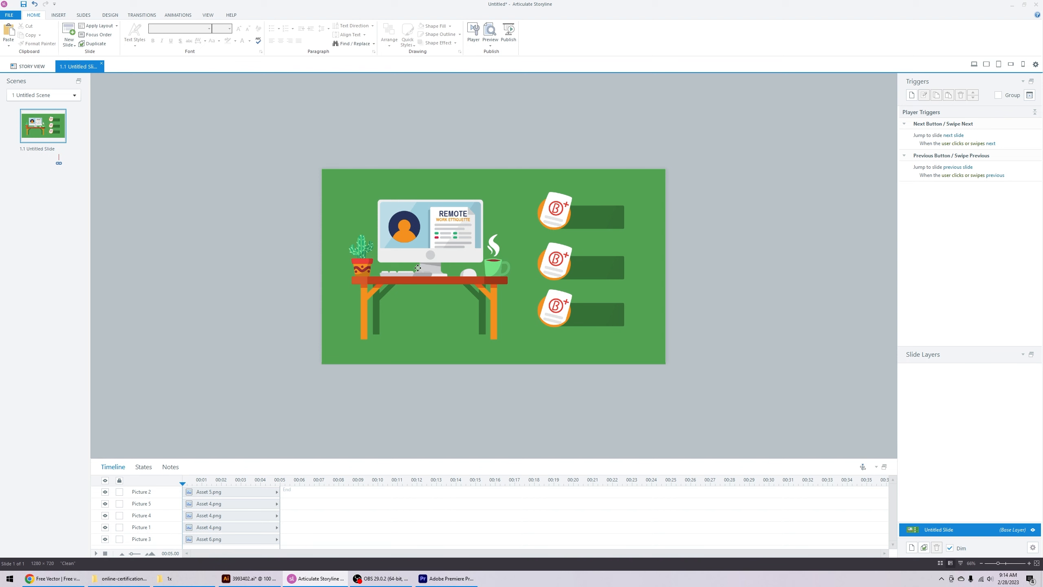
pyautogui.moveTo(417, 268); pyautogui.dragTo(428, 264)
pyautogui.click(256, 279)
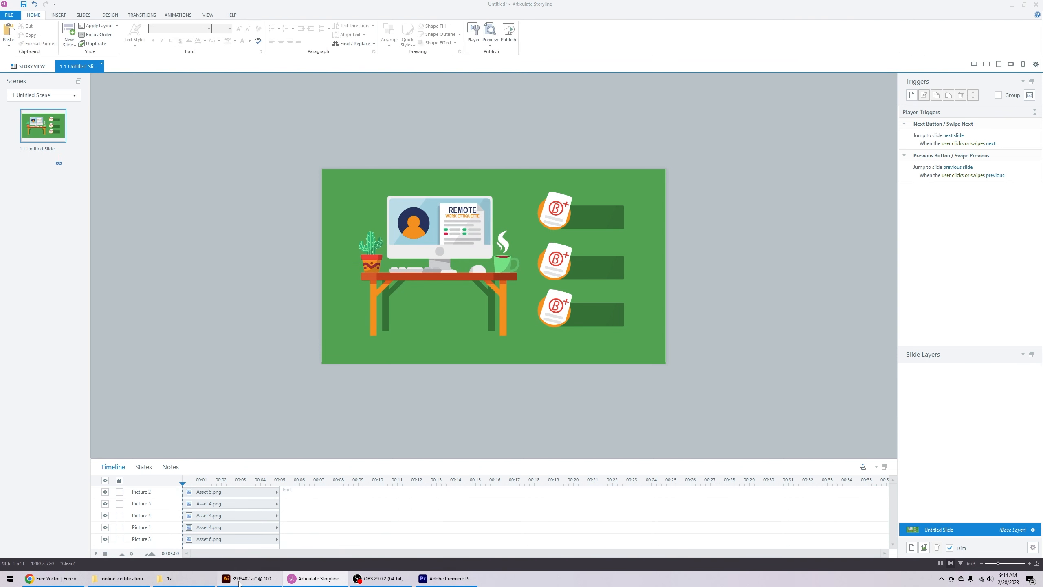
# - Return to Illustrator, bring in the color palette image from the browser, and place it beside the white artboard
pyautogui.click(249, 579)
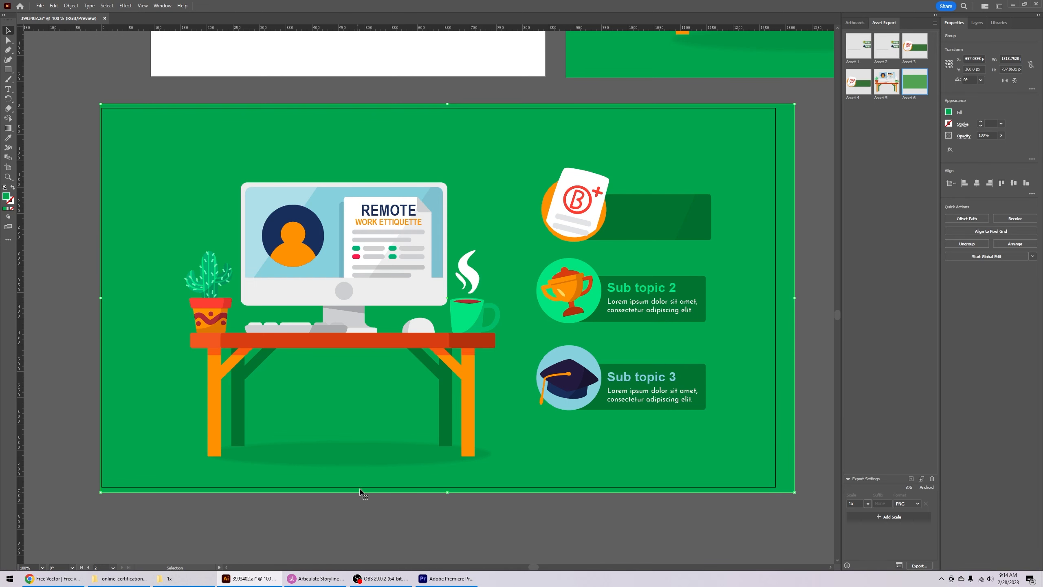
pyautogui.click(380, 516)
pyautogui.hotkey('ctrl', '-')
pyautogui.hotkey('ctrl', '-')
pyautogui.hotkey('ctrl', '-')
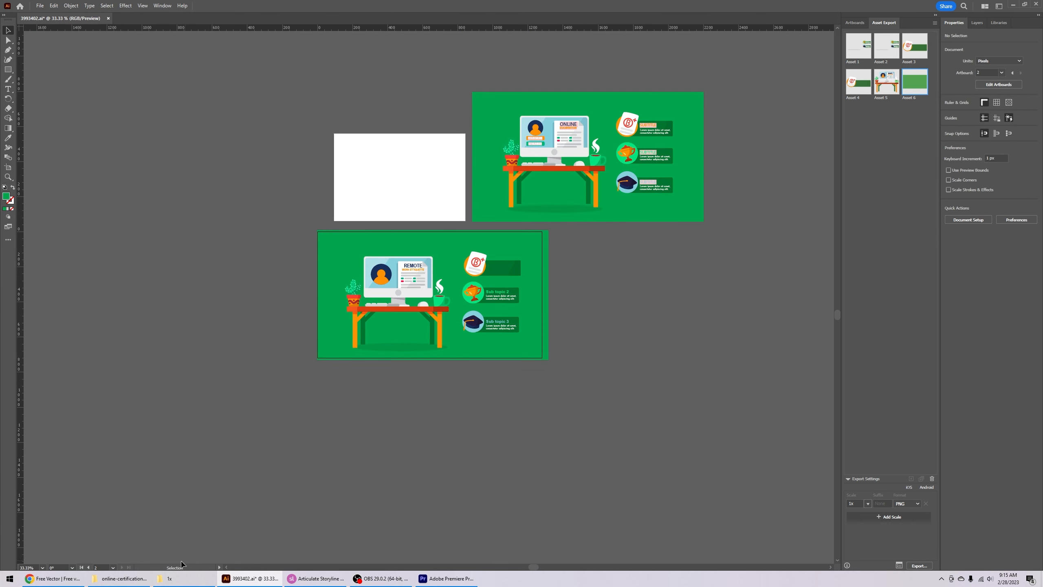
pyautogui.click(51, 579)
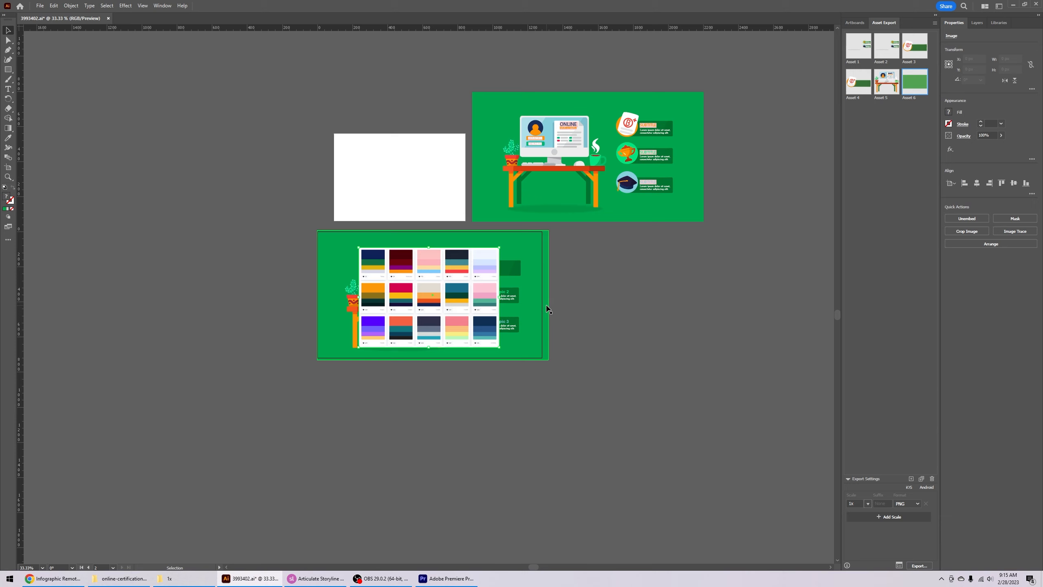
pyautogui.moveTo(455, 294); pyautogui.dragTo(254, 177)
pyautogui.click(244, 301)
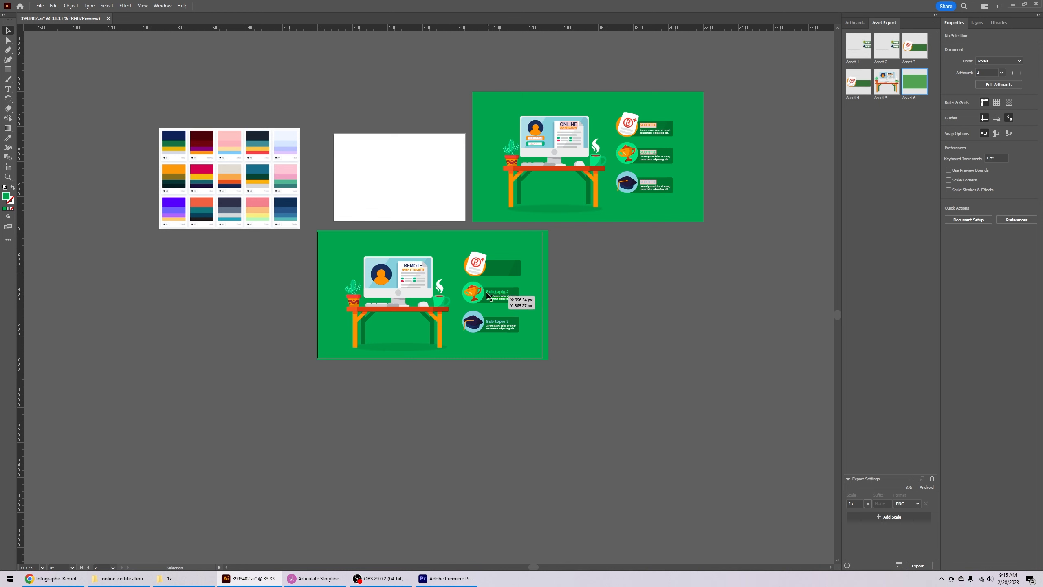
# - Move the palette image over the white artboard, directly above the remote work artwork
pyautogui.scroll(3, 357, 253)
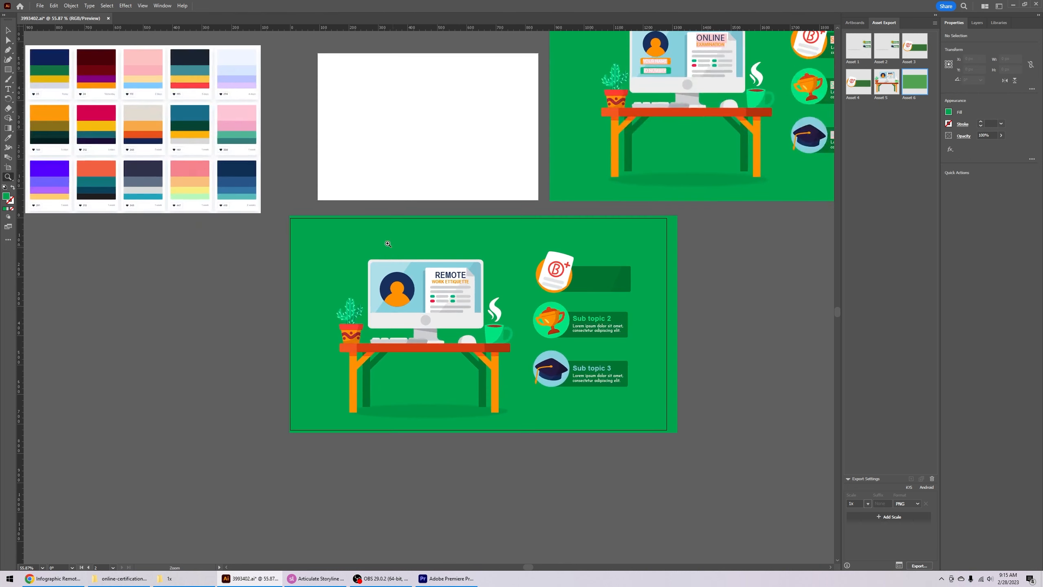
pyautogui.moveTo(193, 157); pyautogui.dragTo(420, 117)
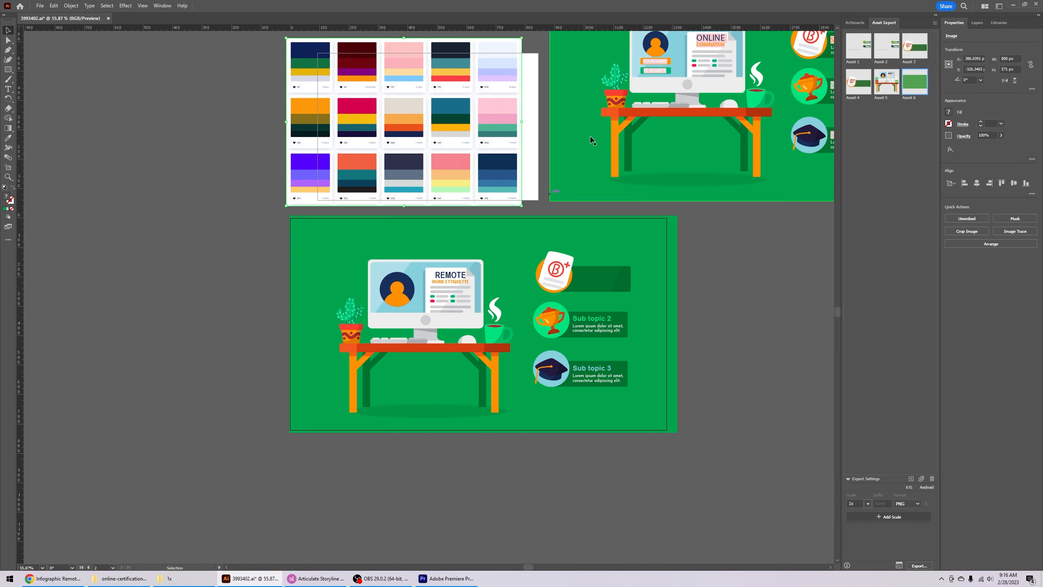
pyautogui.click(738, 257)
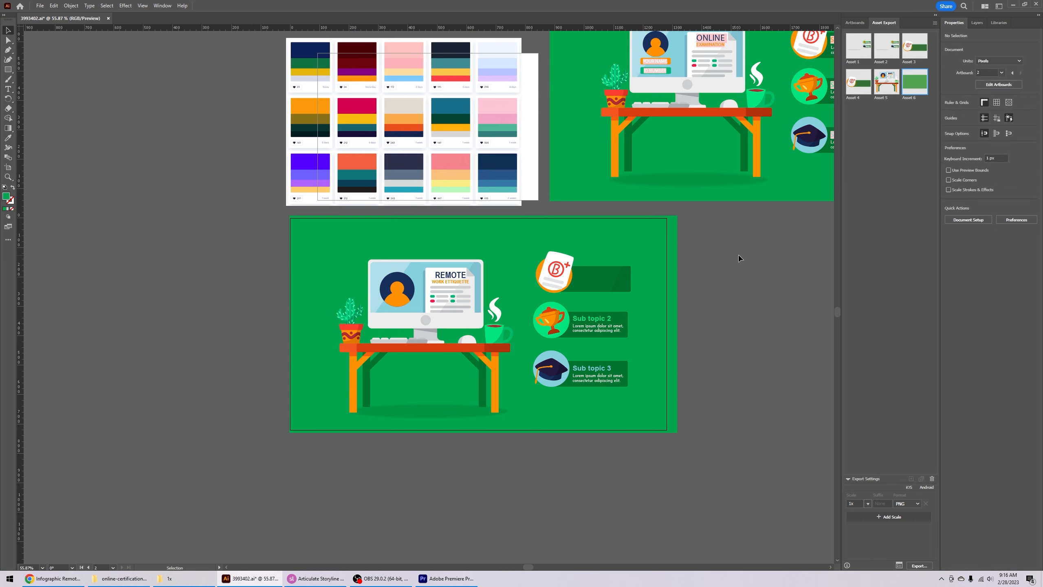
# - Recolor the remote artwork's background with the Eyedropper, trying the palette's navy and lavender and settling on teal green
pyautogui.click(619, 246)
pyautogui.click(7, 138)
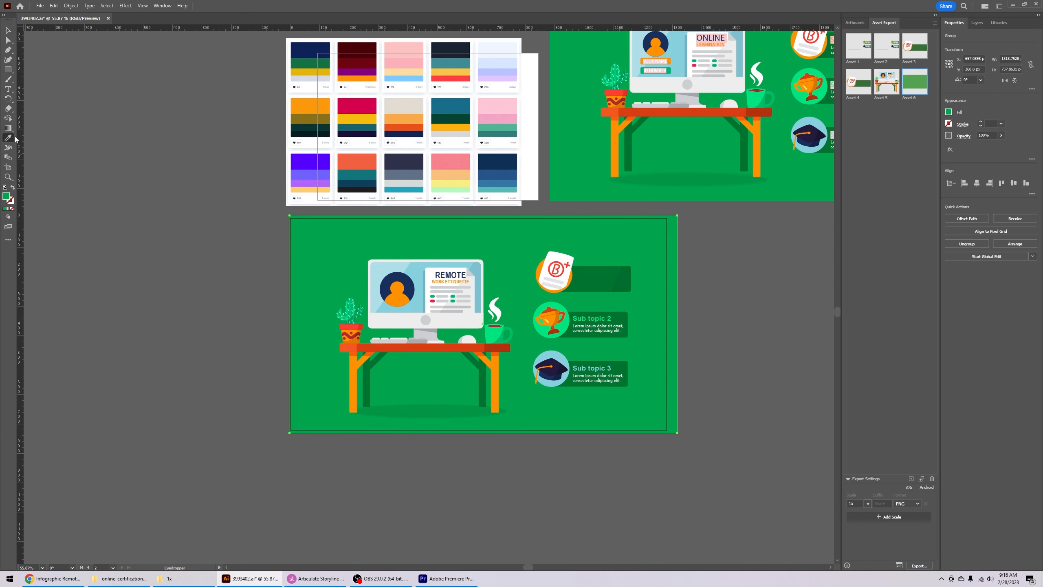
pyautogui.click(309, 50)
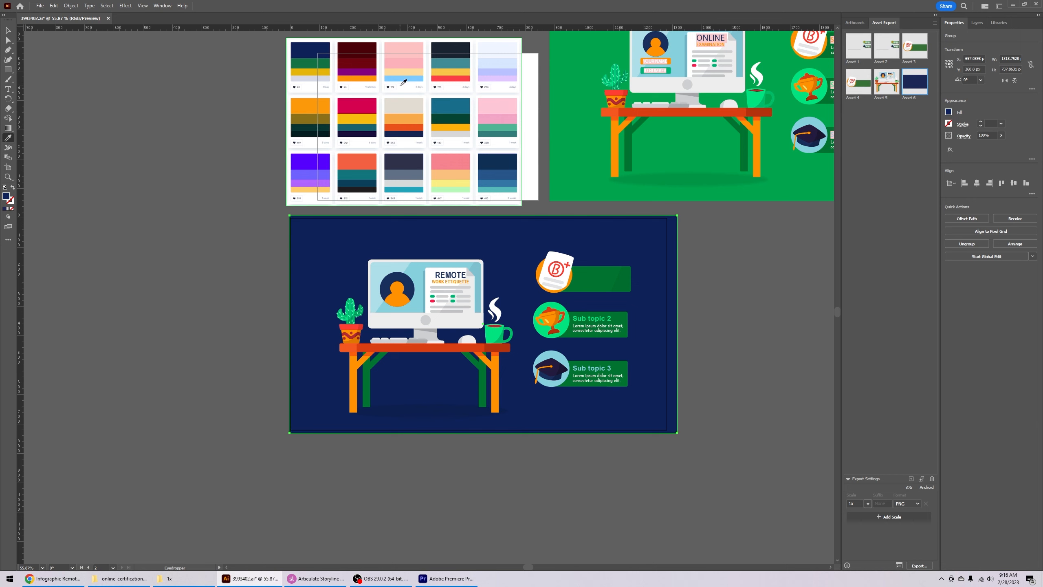
pyautogui.click(493, 72)
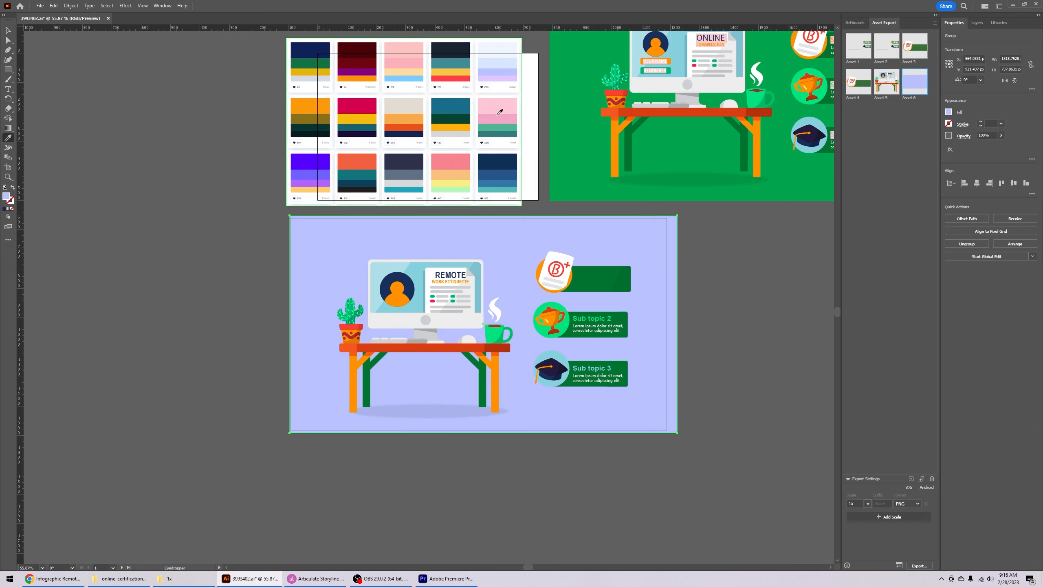
pyautogui.click(503, 128)
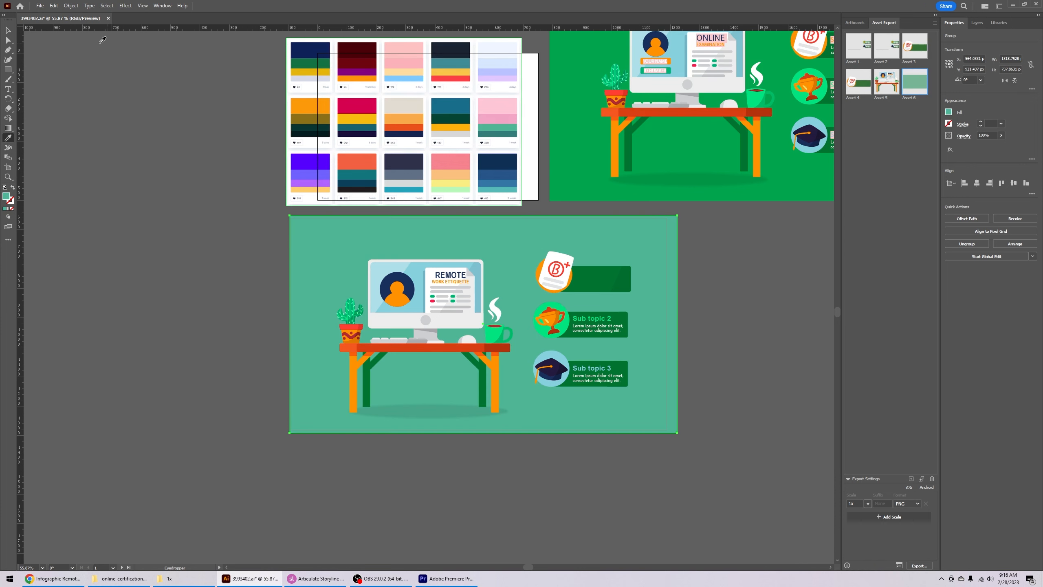
pyautogui.press('v')
pyautogui.click(237, 255)
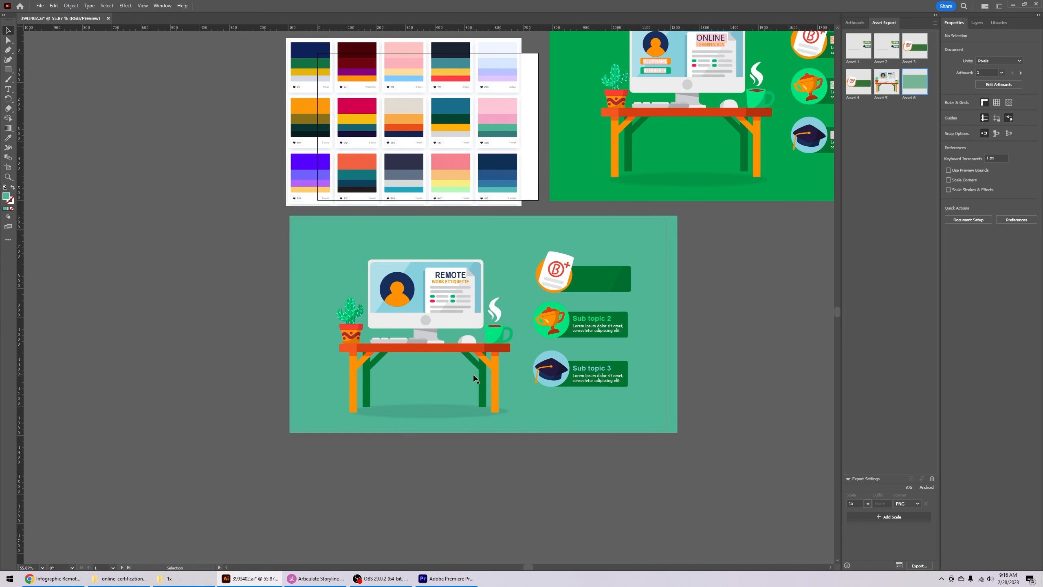
# - Select both orange front desk legs with Direct Selection and recolor them with pink sampled from the palette image
pyautogui.click(498, 378)
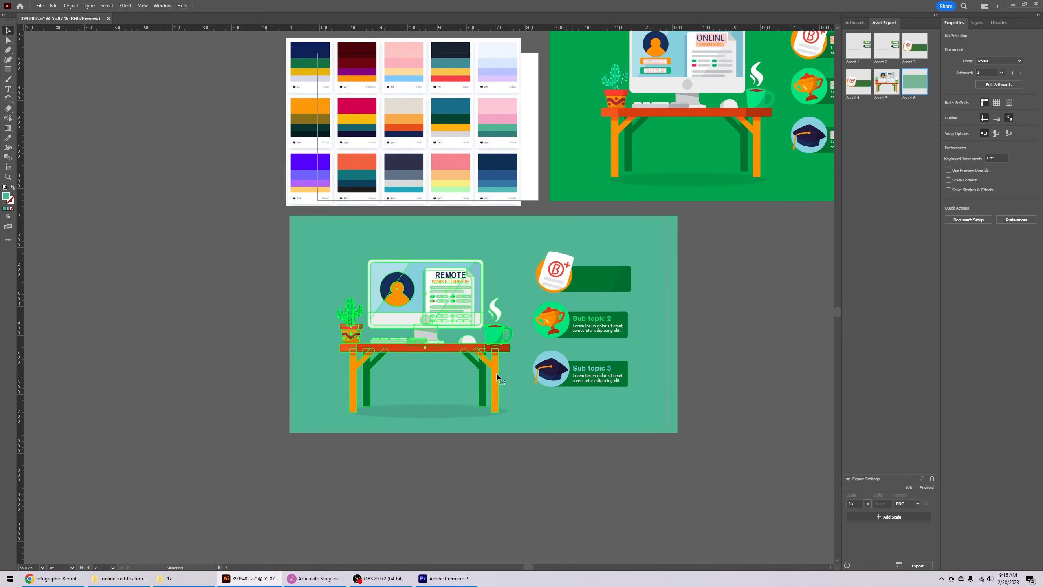
pyautogui.click(202, 416)
pyautogui.click(8, 39)
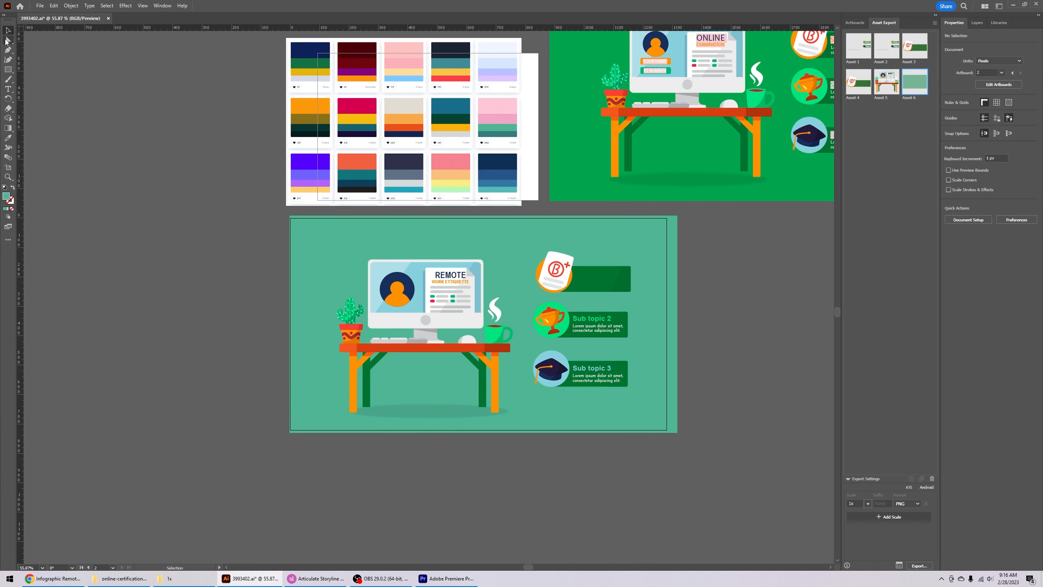
pyautogui.click(501, 383)
pyautogui.keyDown('shift'); pyautogui.click(354, 389); pyautogui.keyUp('shift')
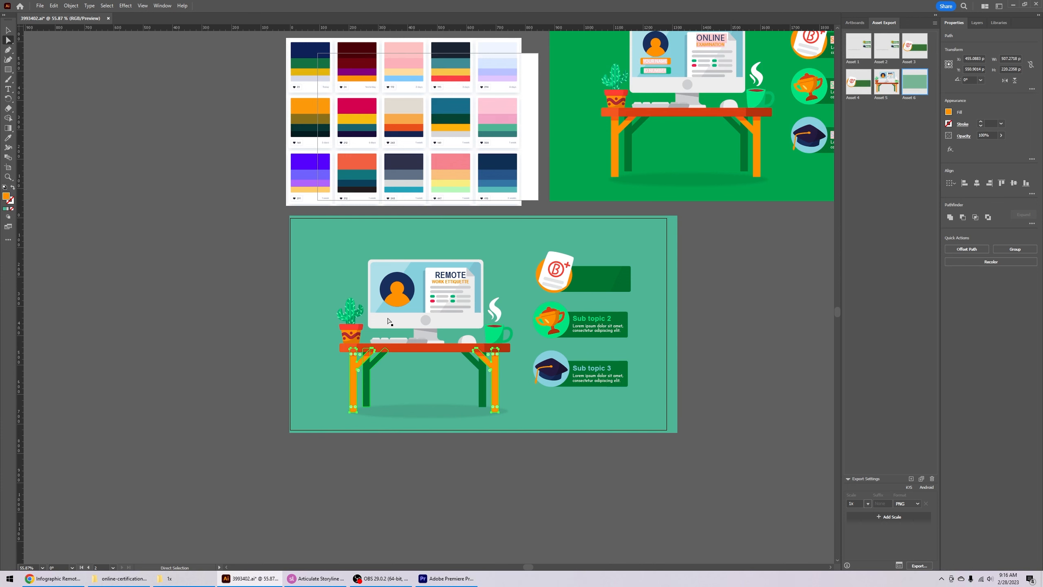
pyautogui.press('i')
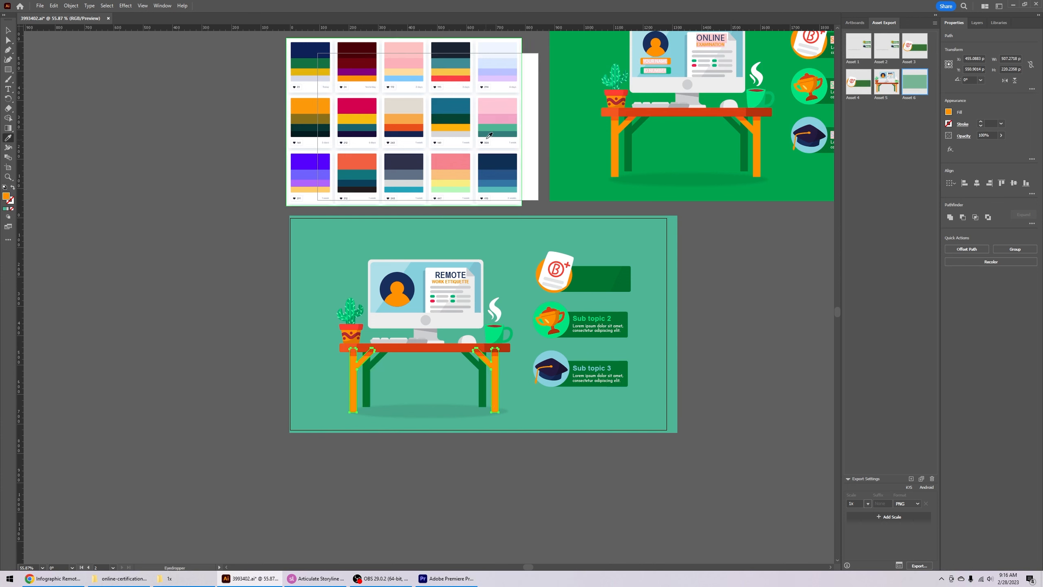
pyautogui.click(493, 127)
pyautogui.click(494, 114)
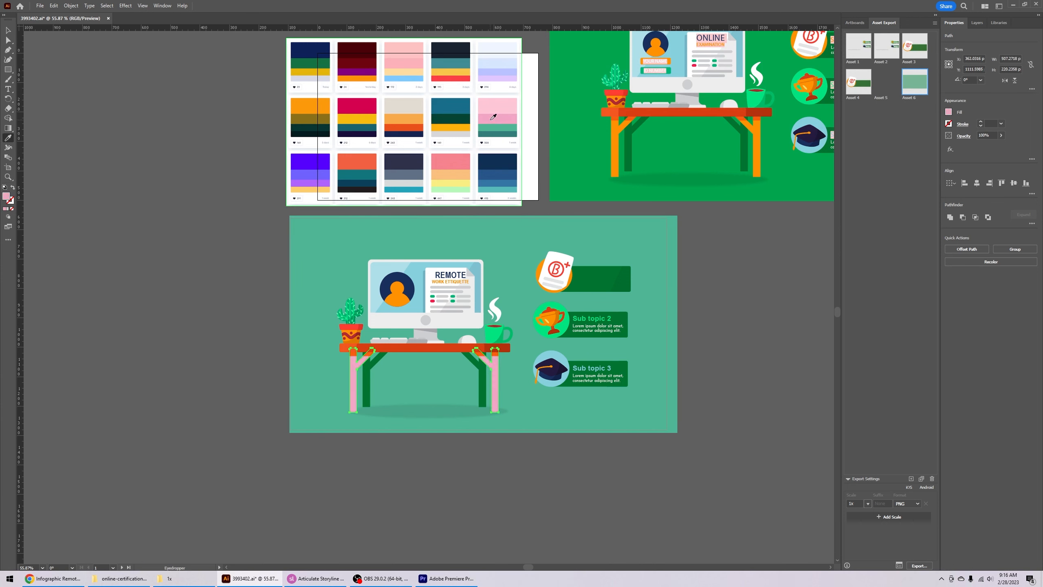
# - Recolor the front desk legs from the palette image with the Eyedropper, trying salmon pink and settling on golden yellow, and deselect them
pyautogui.click(454, 163)
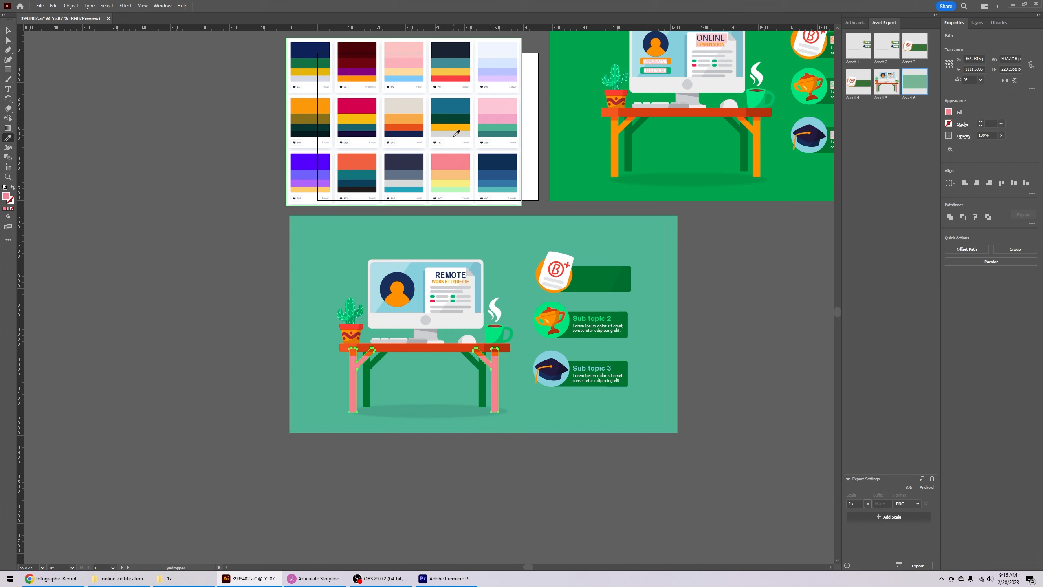
pyautogui.click(459, 124)
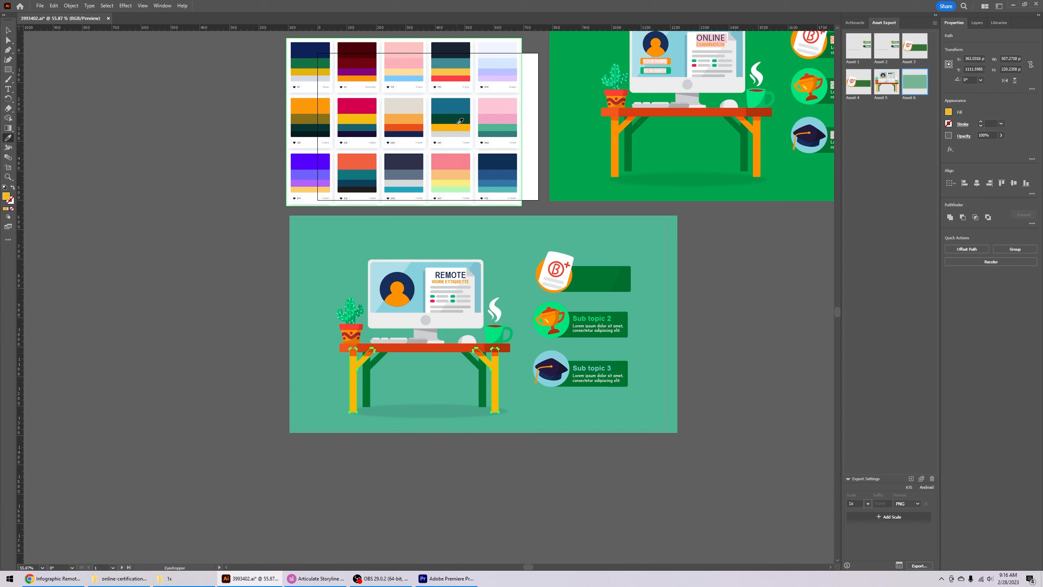
pyautogui.click(8, 31)
pyautogui.click(189, 156)
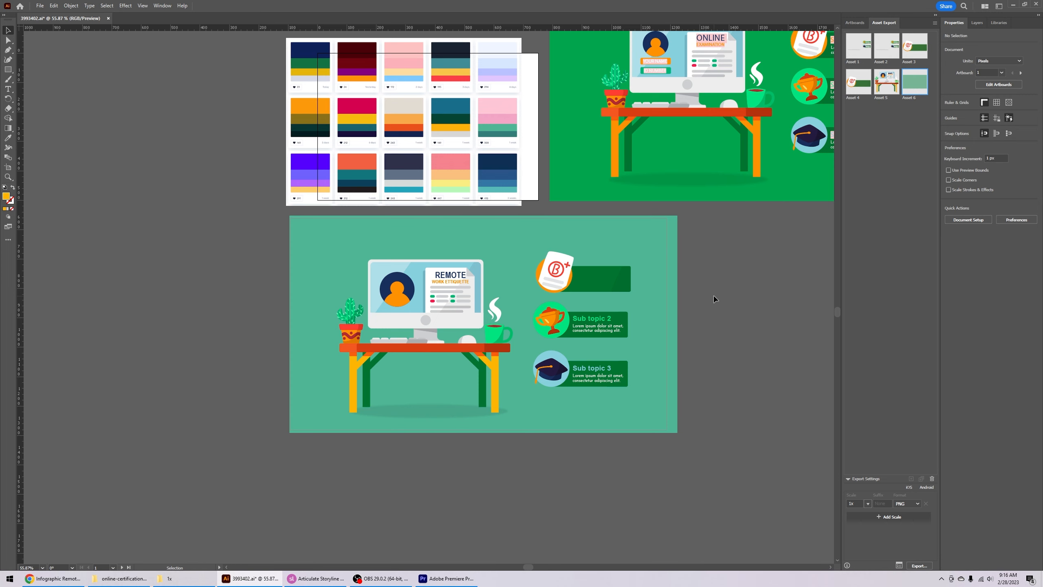
# - Switch to the browser and open the Flaticon website in place of the branding colors image search
pyautogui.click(53, 578)
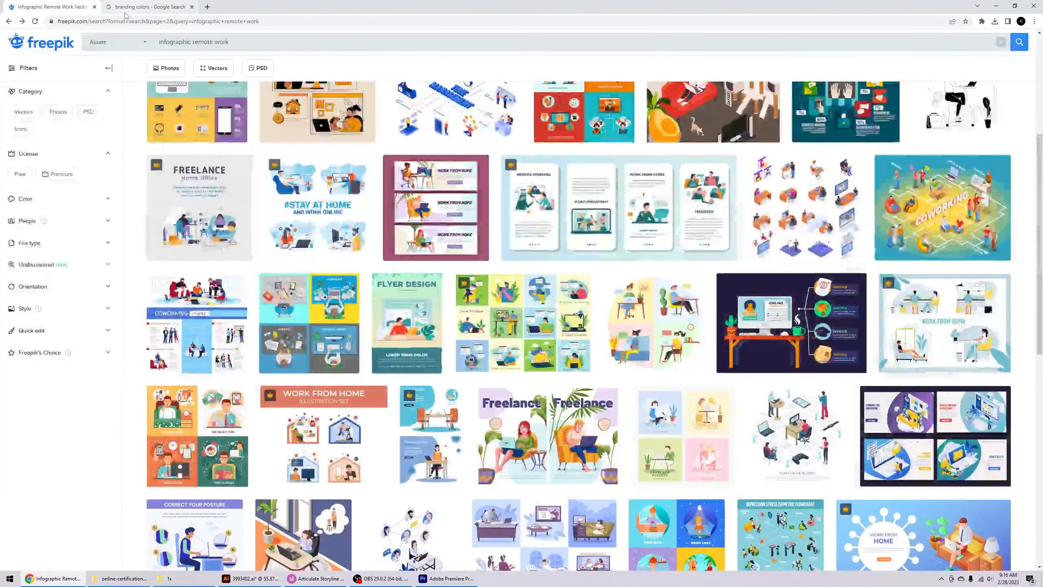
pyautogui.click(136, 6)
pyautogui.click(234, 21)
pyautogui.write('f')
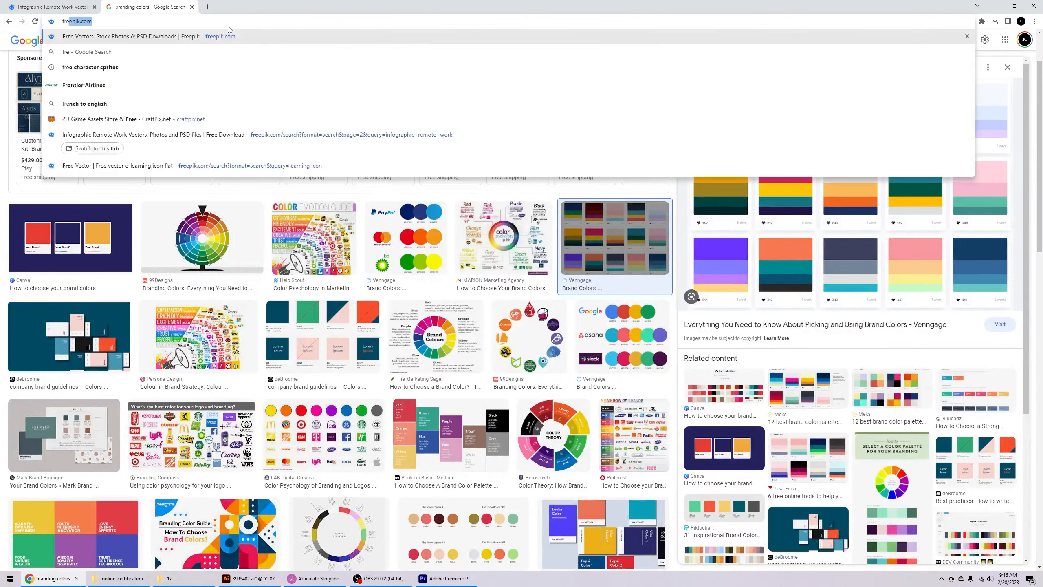
pyautogui.write('laticon.')
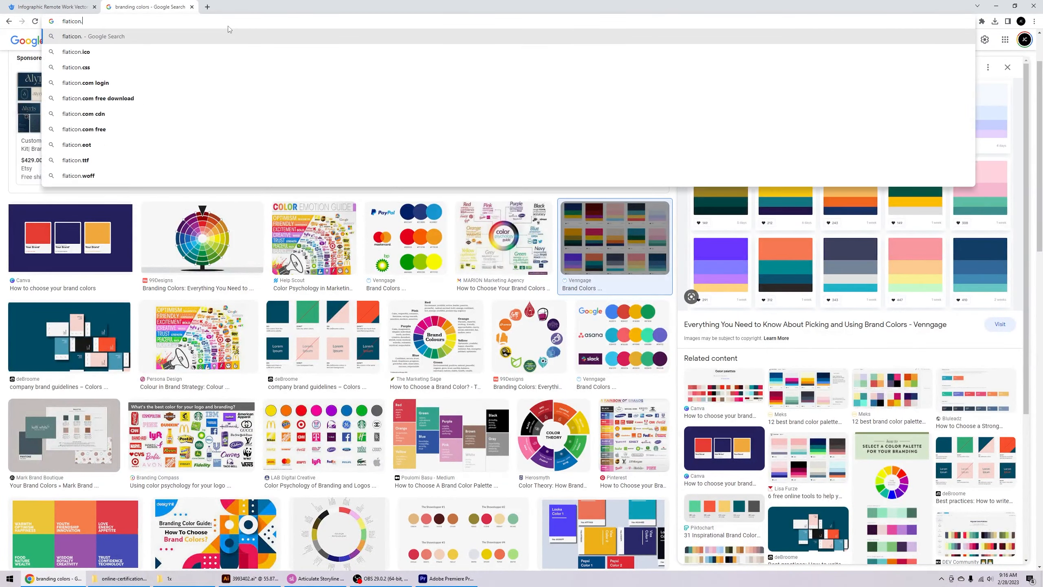
pyautogui.press('Return')
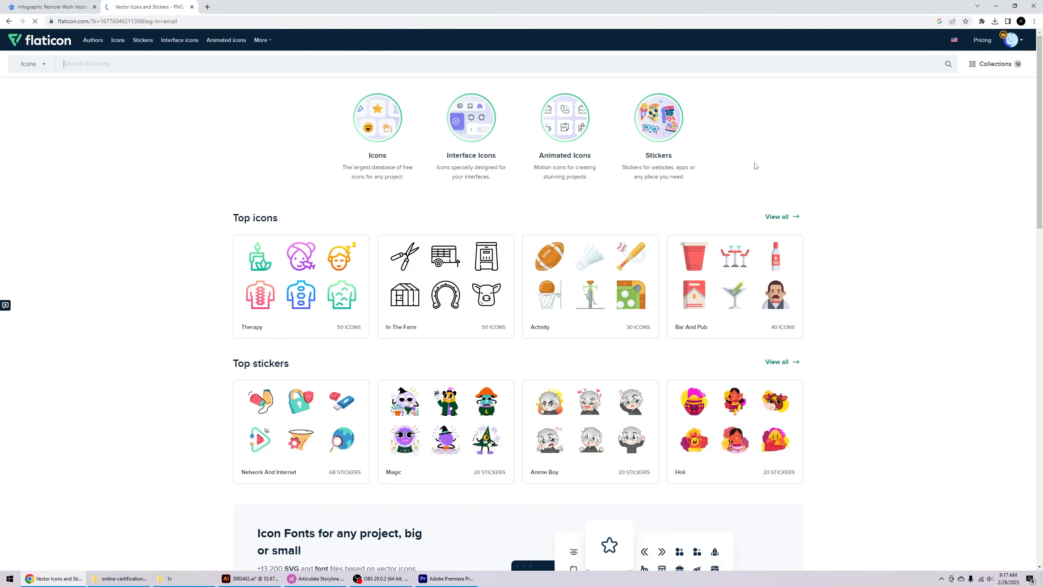
# - Search Flaticon's icons for "learning"
pyautogui.click(369, 66)
pyautogui.write('learning')
pyautogui.press('Return')
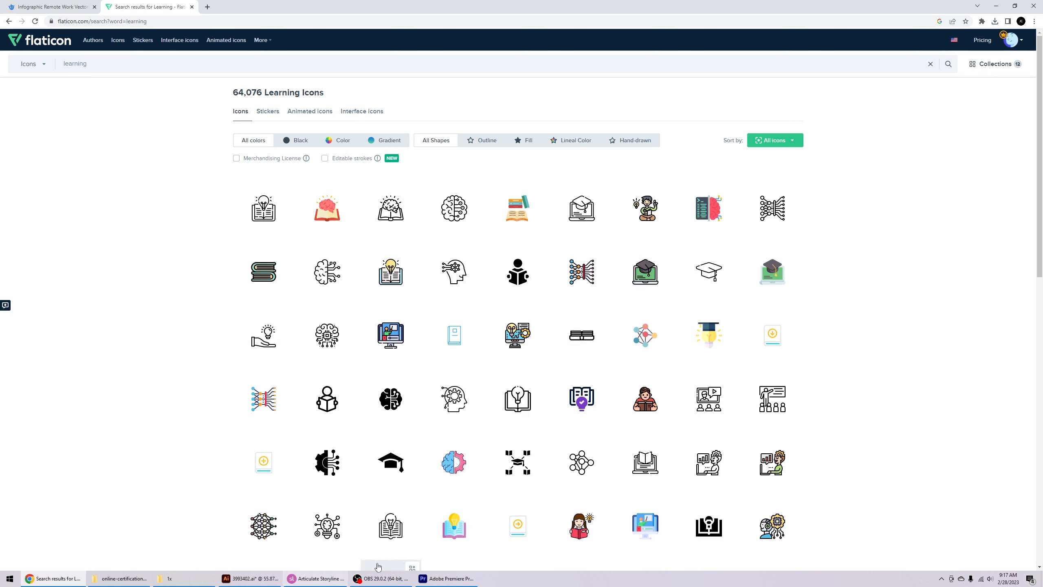
pyautogui.moveTo(476, 347)
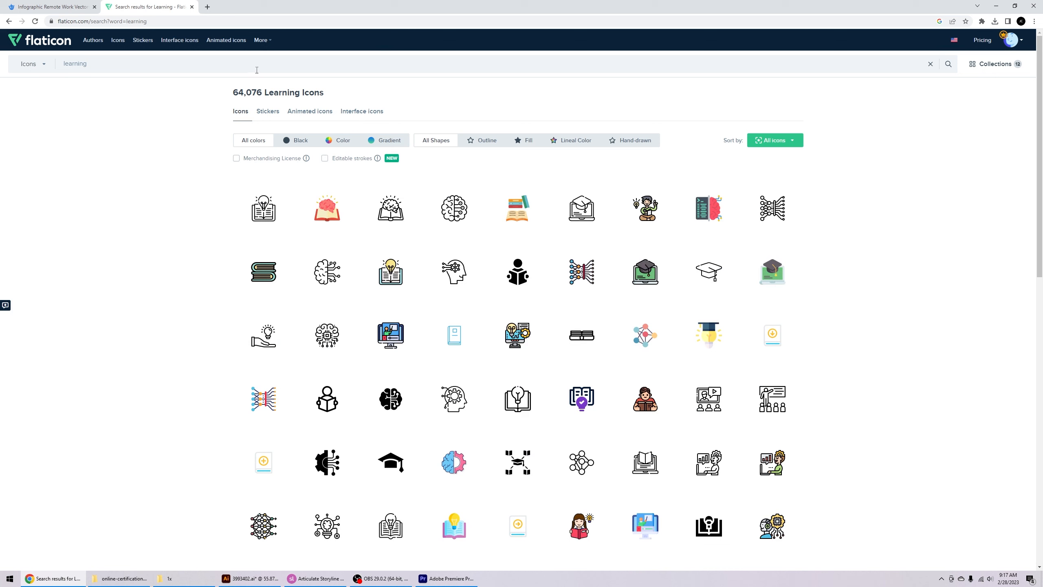
pyautogui.click(258, 580)
pyautogui.click(258, 580)
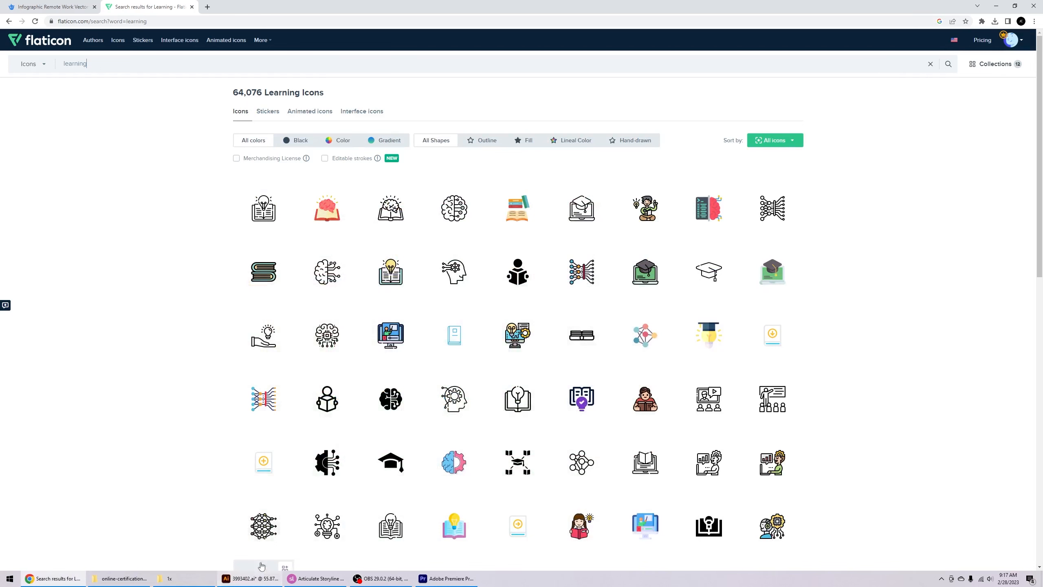
pyautogui.click(645, 272)
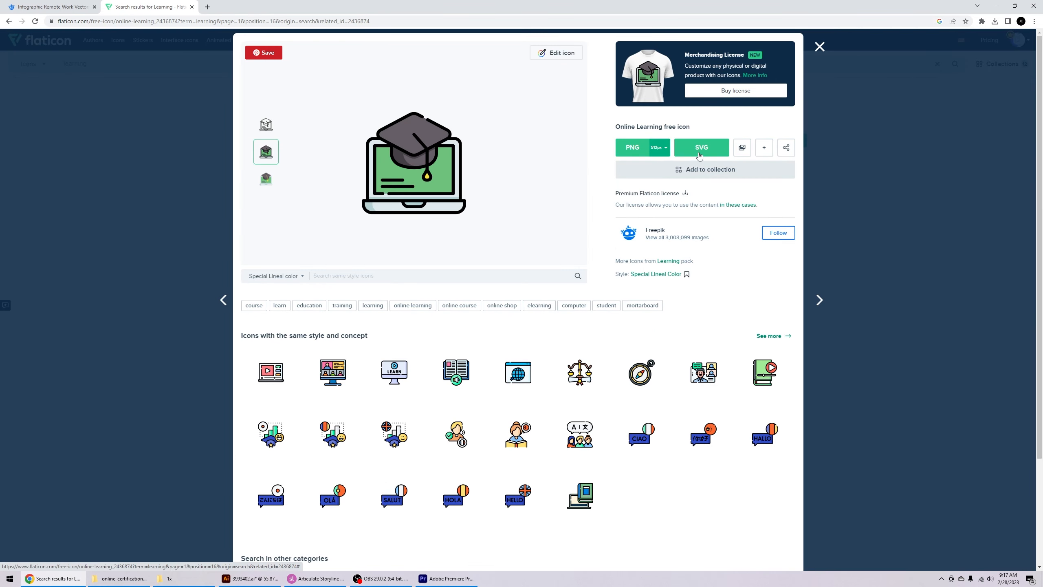
pyautogui.click(820, 46)
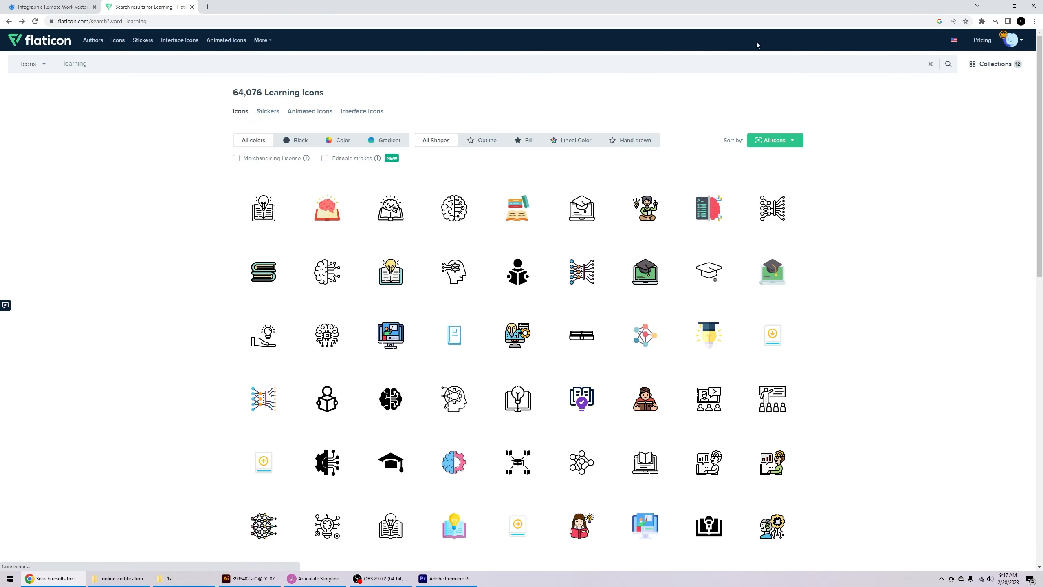
pyautogui.click(314, 579)
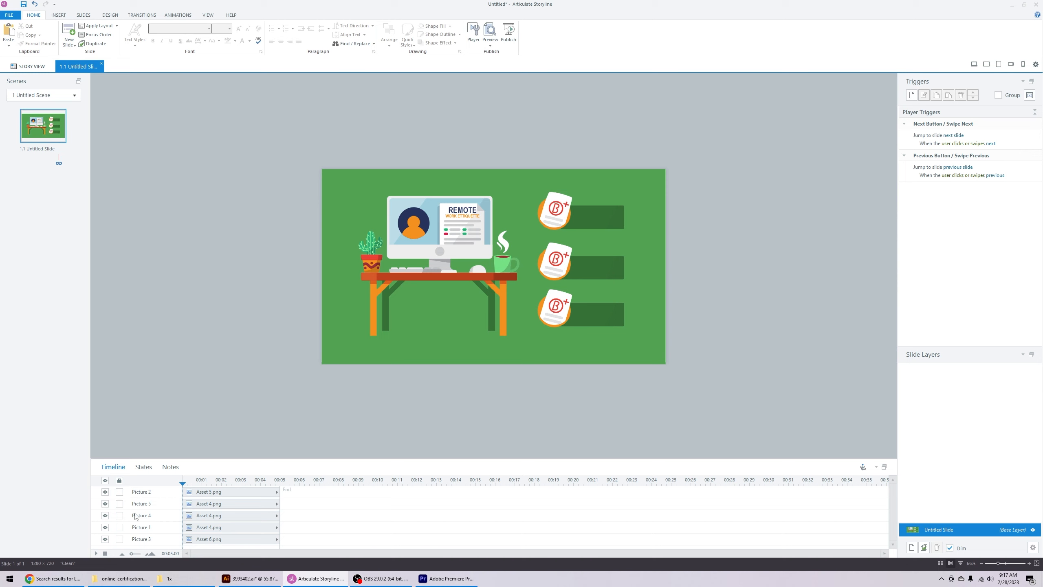
pyautogui.click(55, 579)
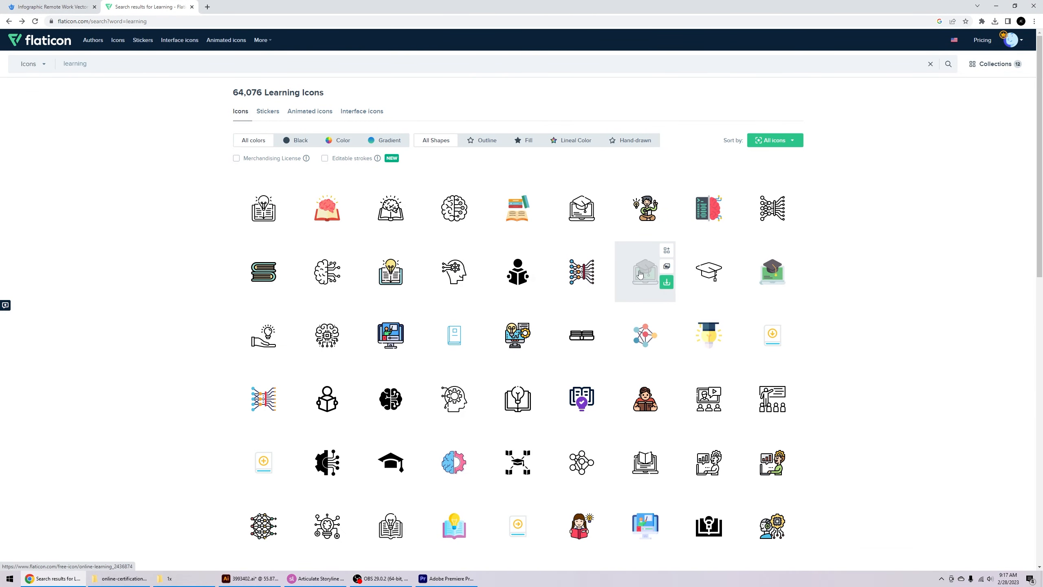
# - Download the Online Learning icon of a graduation cap on a laptop as SVG and show the file in its folder
pyautogui.click(653, 277)
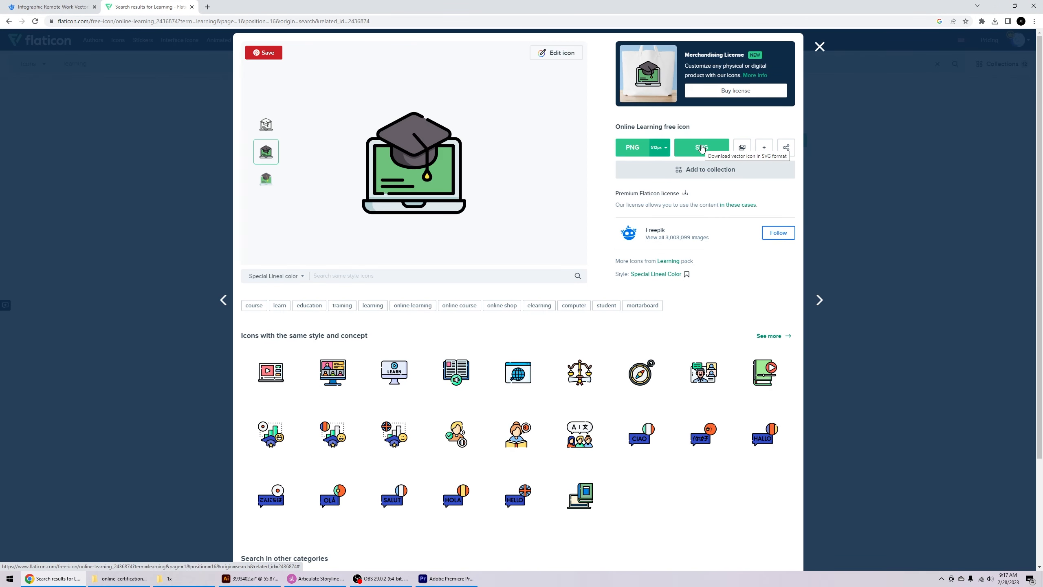
pyautogui.click(704, 148)
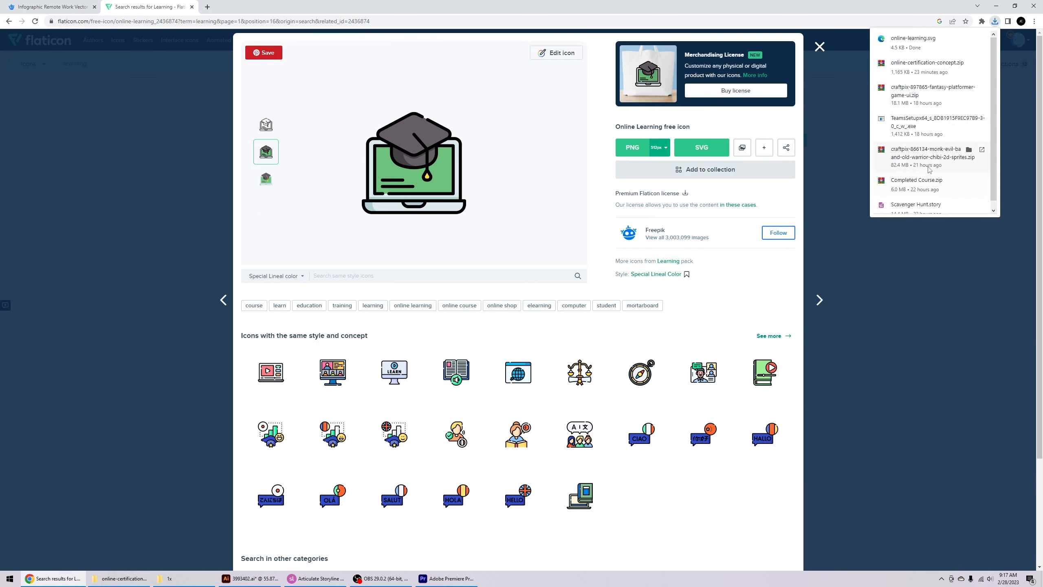
pyautogui.click(968, 39)
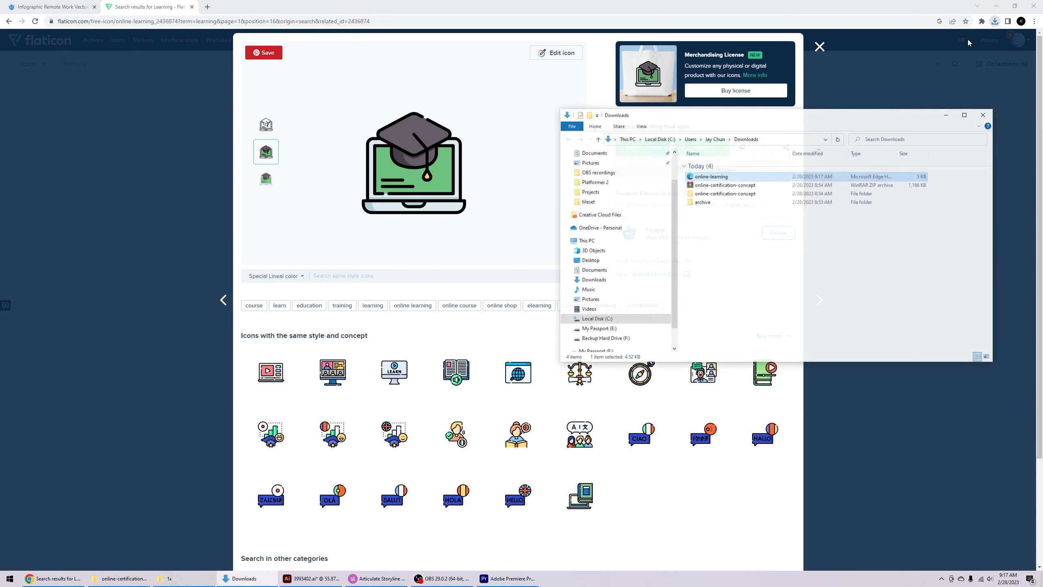
pyautogui.moveTo(750, 123); pyautogui.dragTo(768, 117)
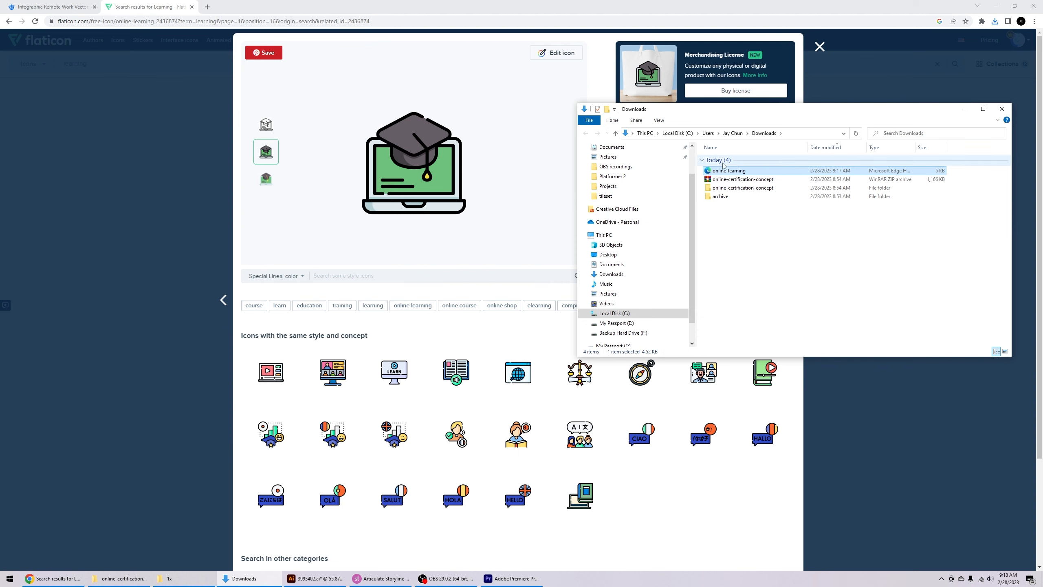
# - Switch to Illustrator and open the online-learning SVG from the Downloads folder as its own document
pyautogui.click(315, 579)
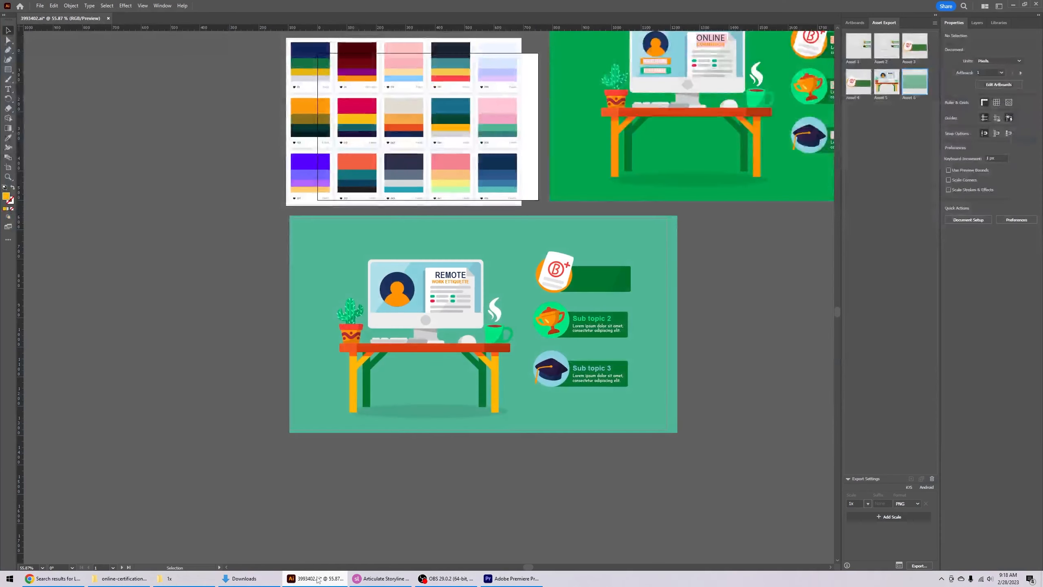
pyautogui.click(194, 578)
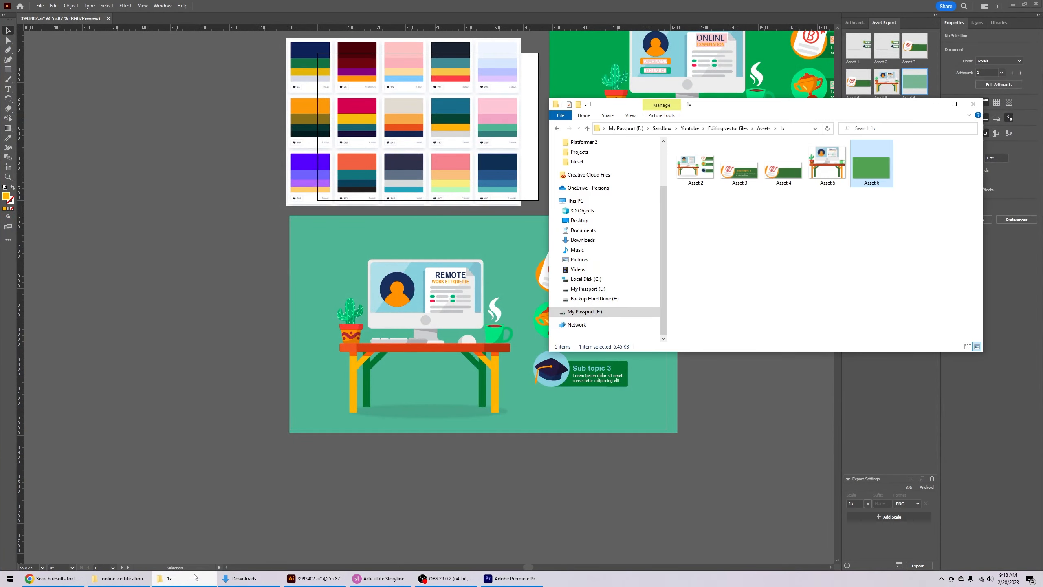
pyautogui.click(244, 578)
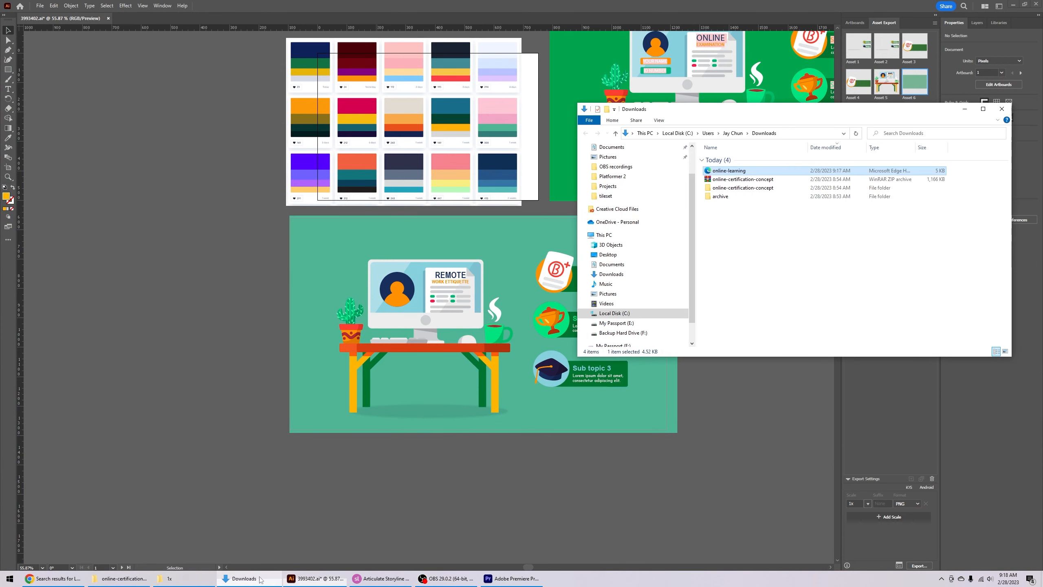
pyautogui.moveTo(727, 170); pyautogui.dragTo(278, 279)
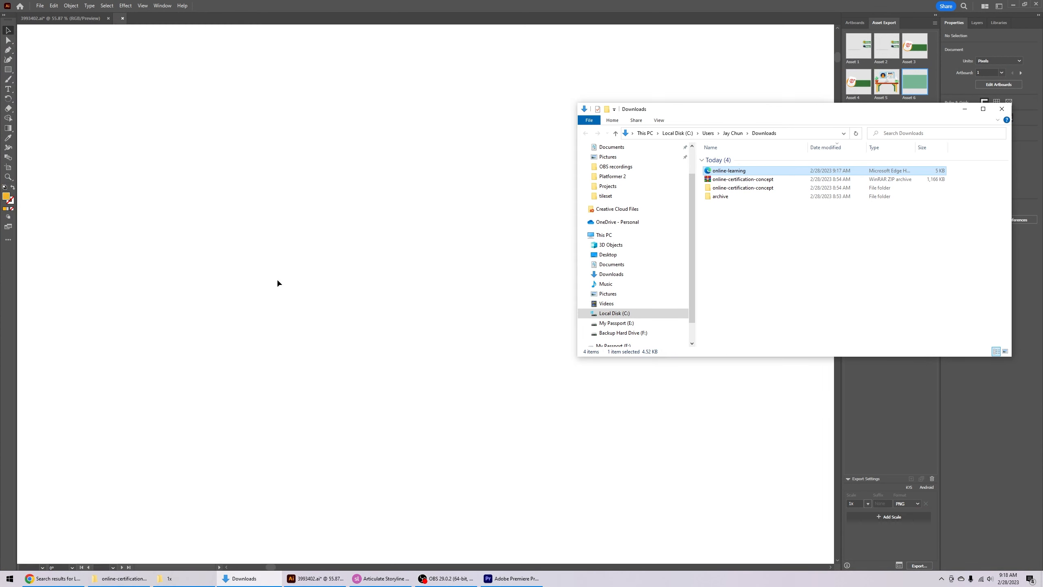
pyautogui.click(281, 246)
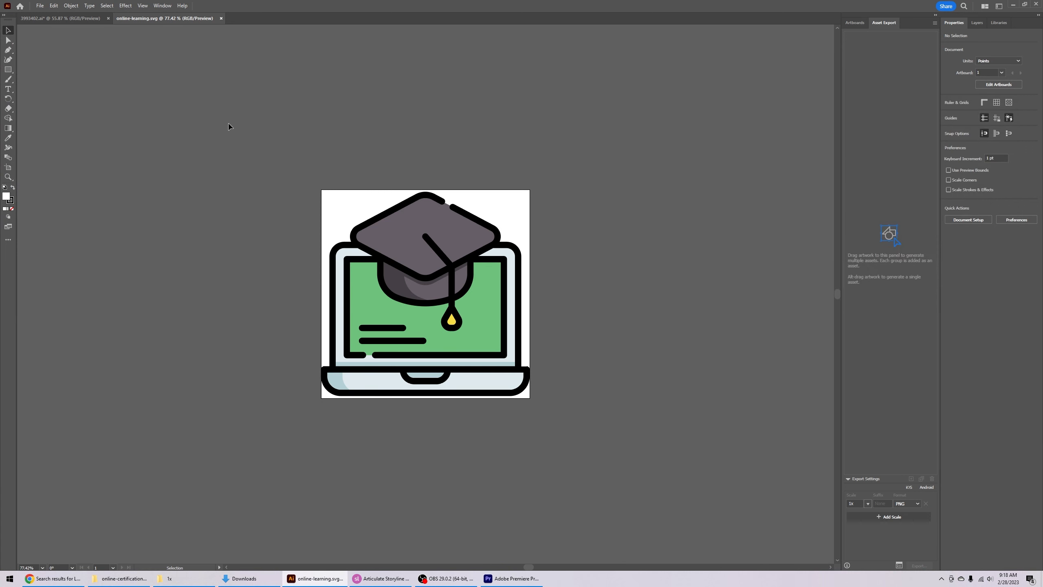
# - Copy the whole online-learning icon into 3993402.ai, scale it down to a small icon, and place it beside the remote work artwork
pyautogui.moveTo(230, 126); pyautogui.dragTo(599, 462)
pyautogui.press('v')
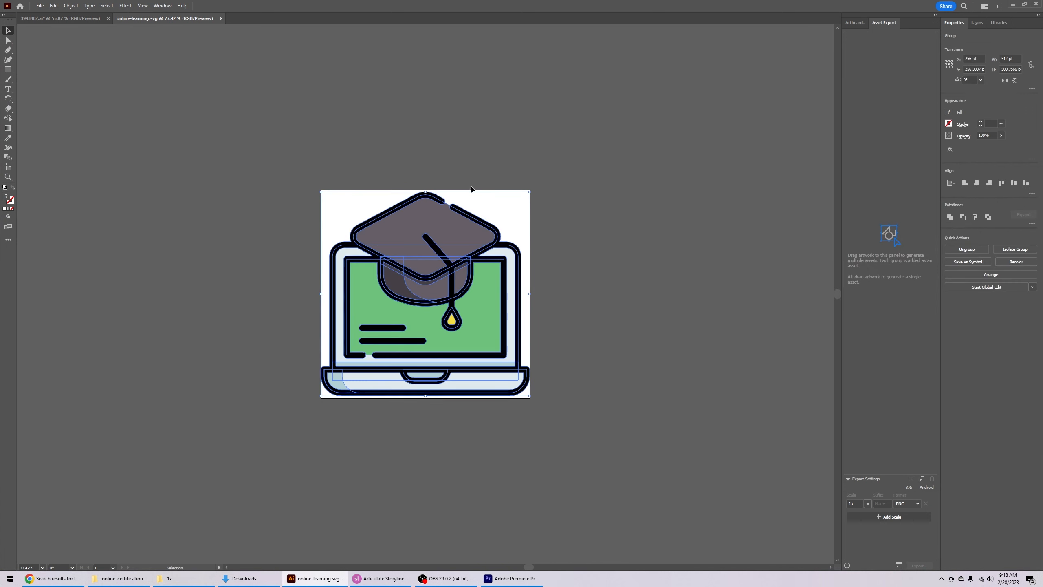
pyautogui.click(56, 19)
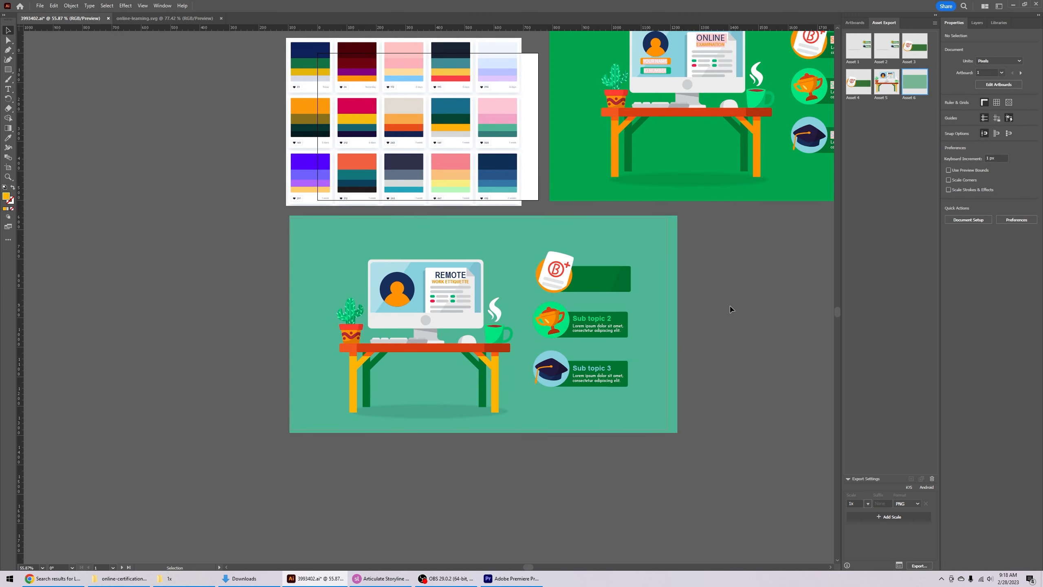
pyautogui.hotkey('ctrl', 'v')
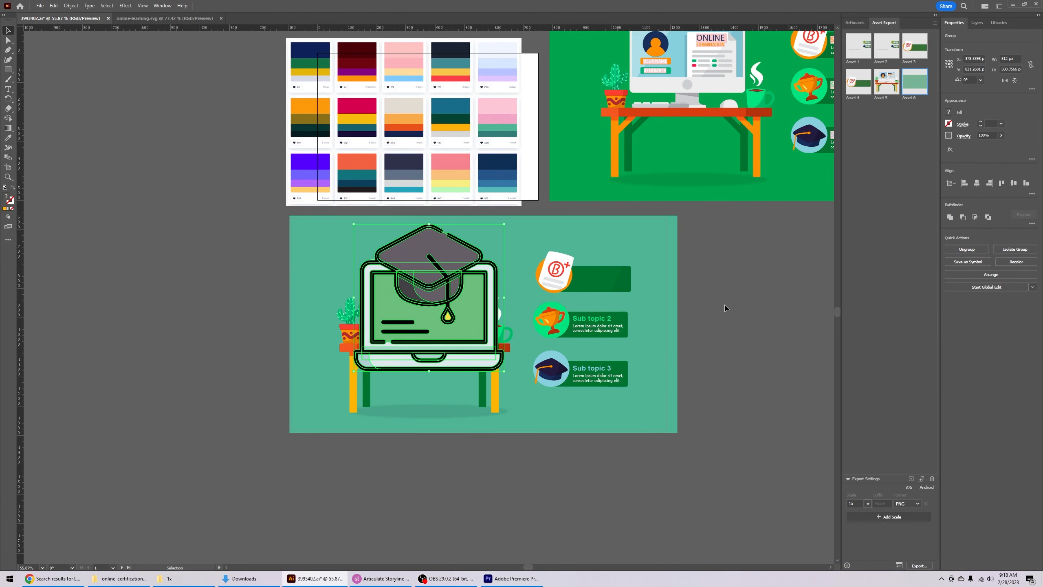
pyautogui.moveTo(506, 225); pyautogui.dragTo(740, 279)
pyautogui.click(734, 332)
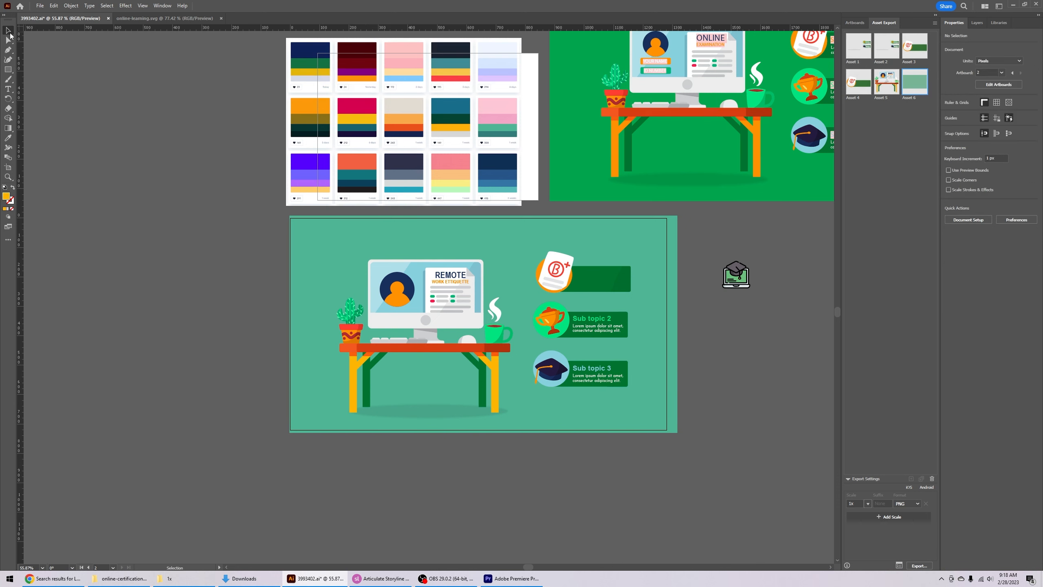
# - Delete the B+ grade sheet with its lettering and lines from the first subtopic banner, keeping the orange circle
pyautogui.click(569, 276)
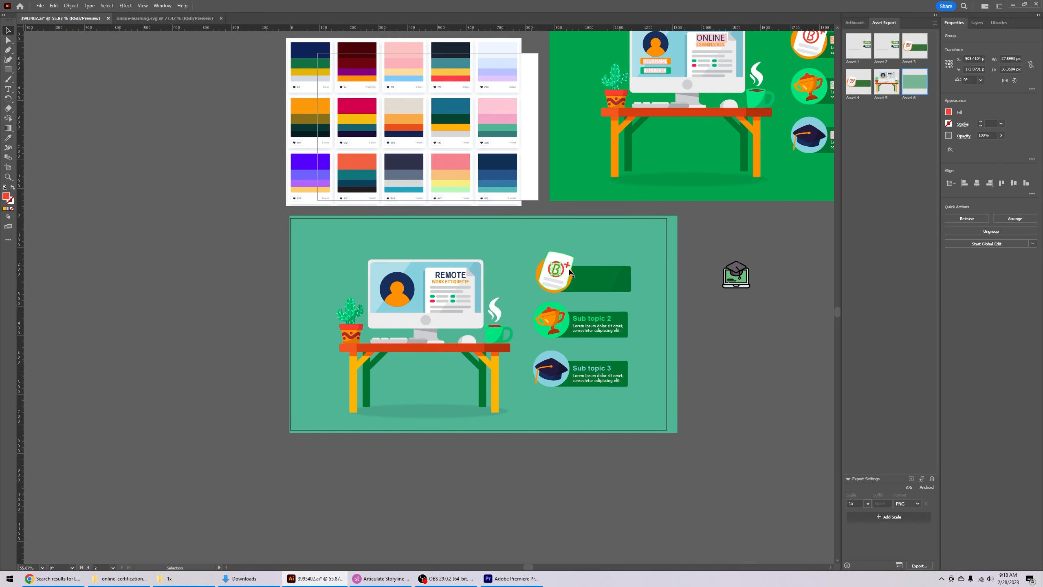
pyautogui.press('Delete')
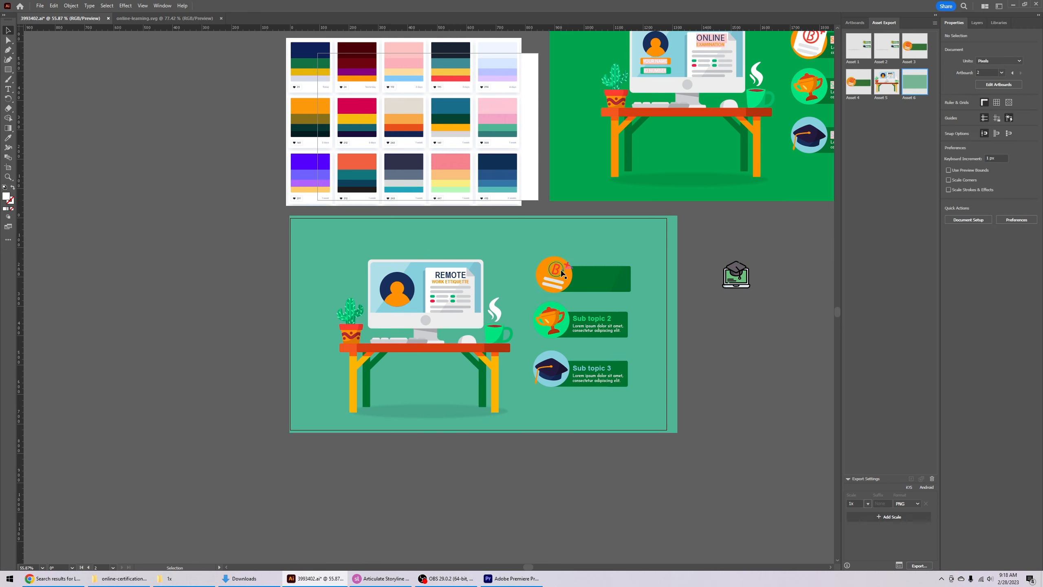
pyautogui.click(561, 272)
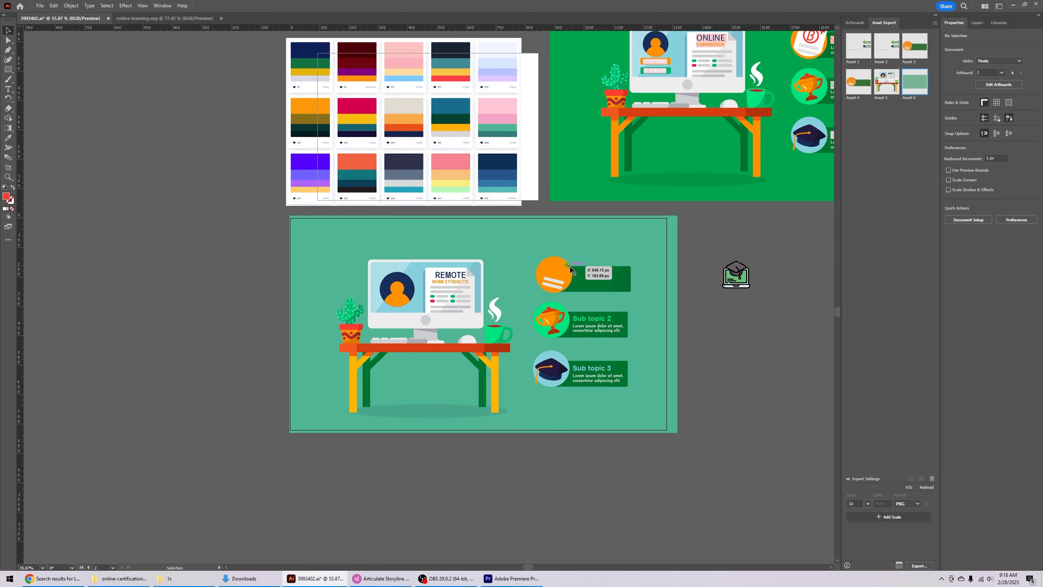
pyautogui.press('Delete')
pyautogui.click(554, 282)
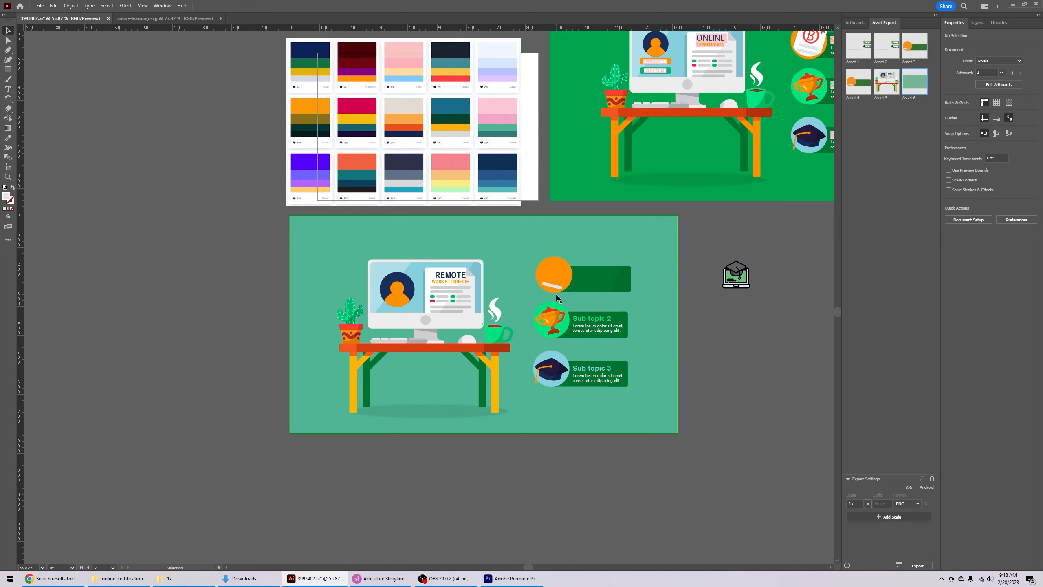
pyautogui.press('Delete')
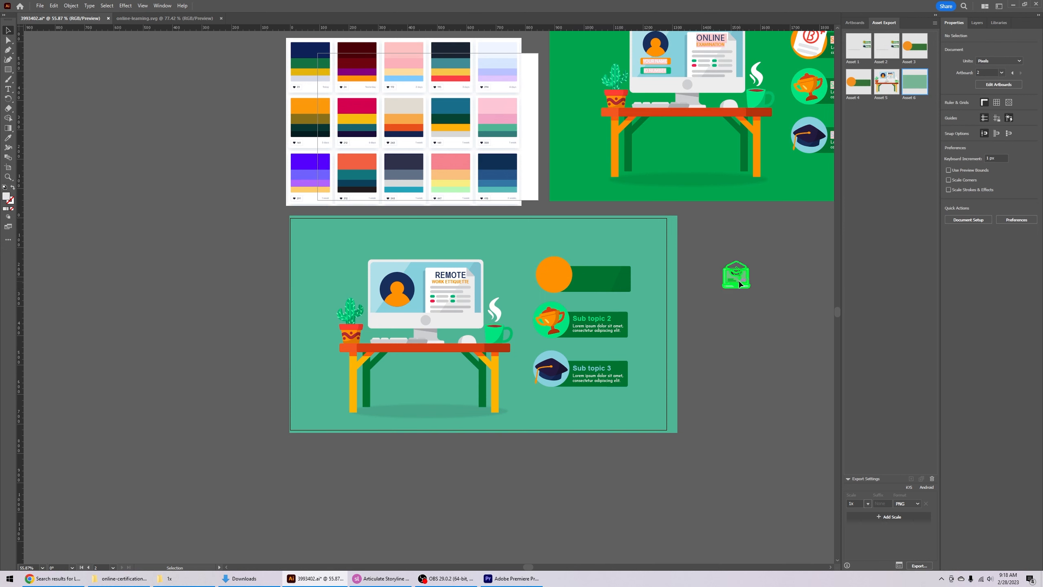
# - Move the online-learning icon into the first subtopic's orange circle, enlarge it slightly to fill the circle, and deselect it
pyautogui.moveTo(746, 279); pyautogui.dragTo(555, 280)
pyautogui.click(730, 314)
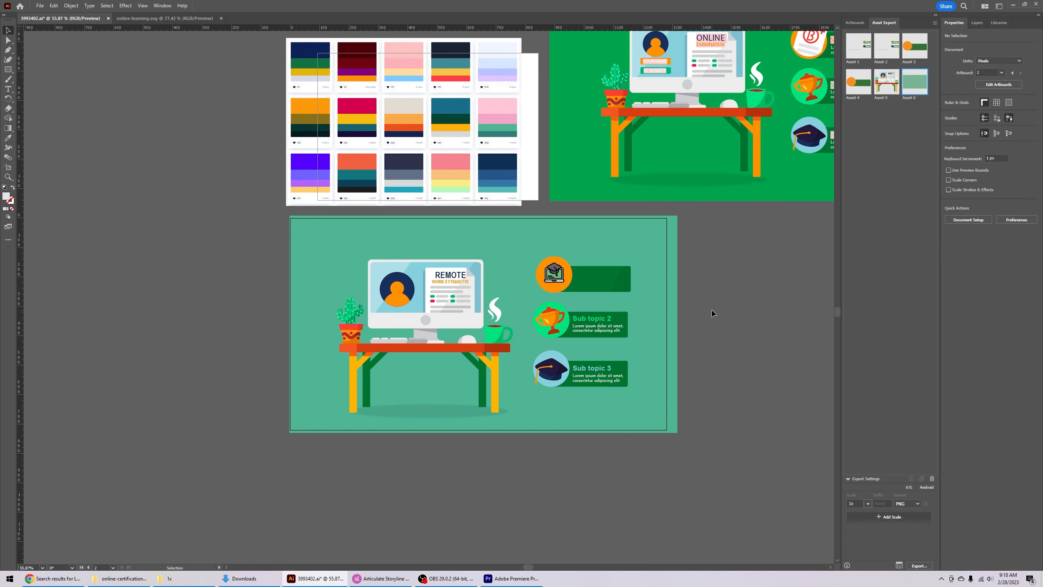
pyautogui.click(562, 285)
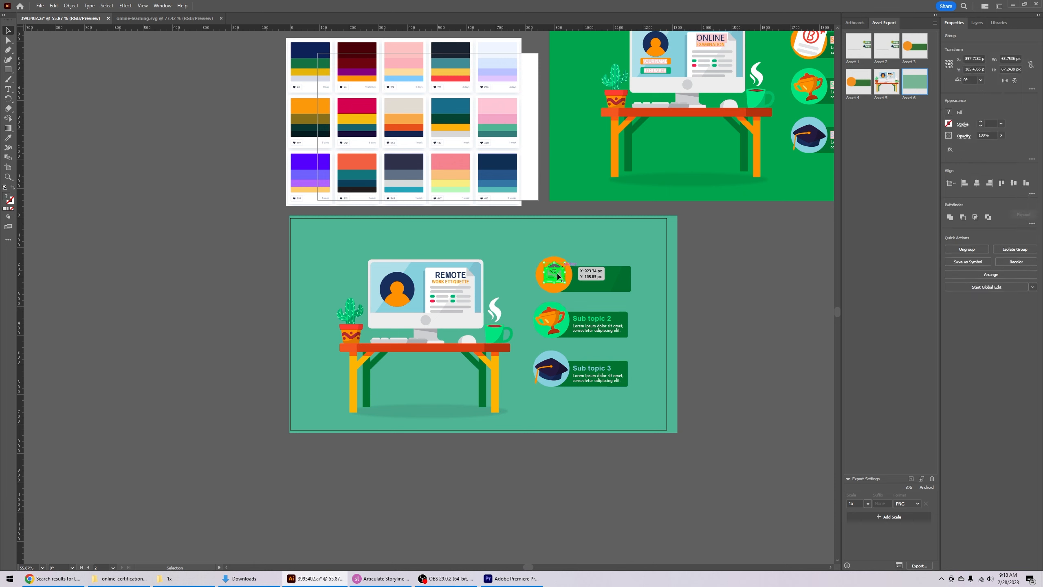
pyautogui.moveTo(555, 277); pyautogui.dragTo(568, 260)
pyautogui.click(752, 277)
# - Recolor the desk's back legs with the medium blue from the navy-to-teal palette
pyautogui.click(369, 373)
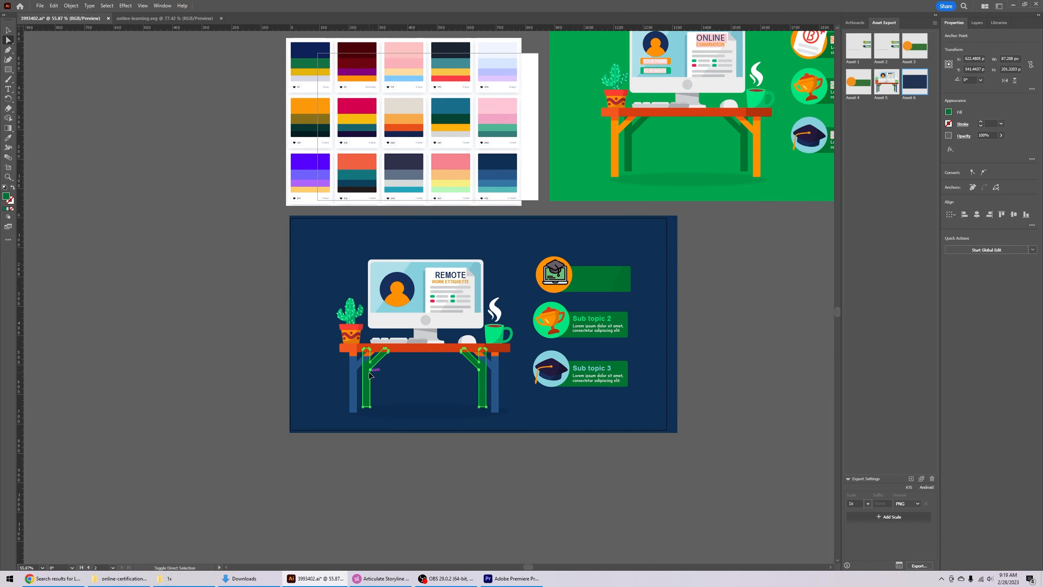
pyautogui.press('i')
pyautogui.click(497, 175)
pyautogui.press('a')
# - Recolor the tabletop with the navy palette's medium blue and give the leg joints beneath it a darker custom shade
pyautogui.click(495, 348)
pyautogui.keyDown('shift'); pyautogui.click(370, 353); pyautogui.keyUp('shift')
pyautogui.press('i')
pyautogui.click(497, 175)
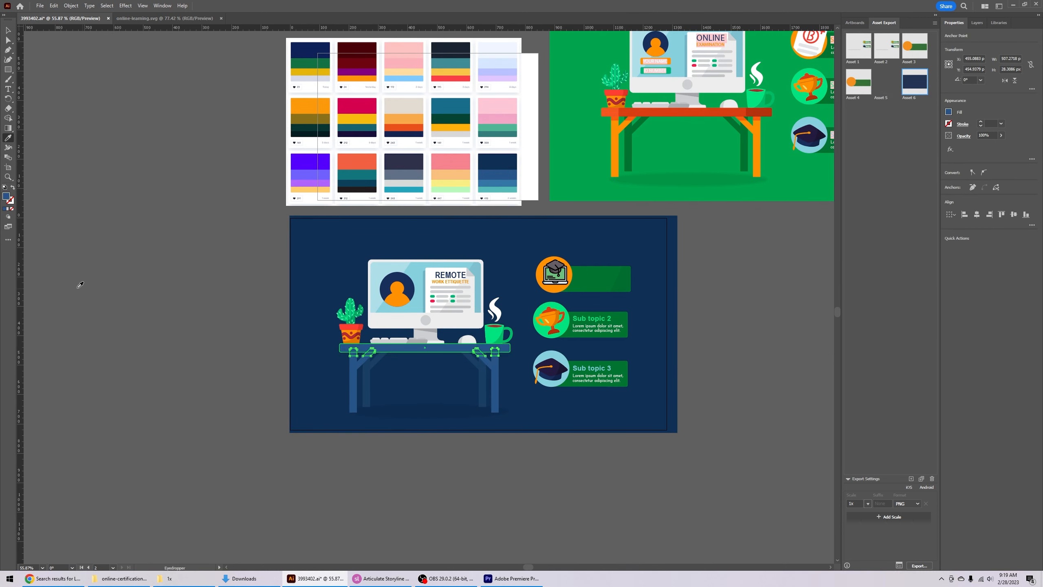
pyautogui.doubleClick(7, 196)
pyautogui.click(477, 304)
pyautogui.click(607, 238)
# - Recolor the cactus pot's body, choosing a lighter custom shade of blue in the Color Picker
pyautogui.click(351, 327)
pyautogui.scroll(5, 329, 323)
pyautogui.click(382, 371)
pyautogui.doubleClick(6, 197)
pyautogui.click(472, 285)
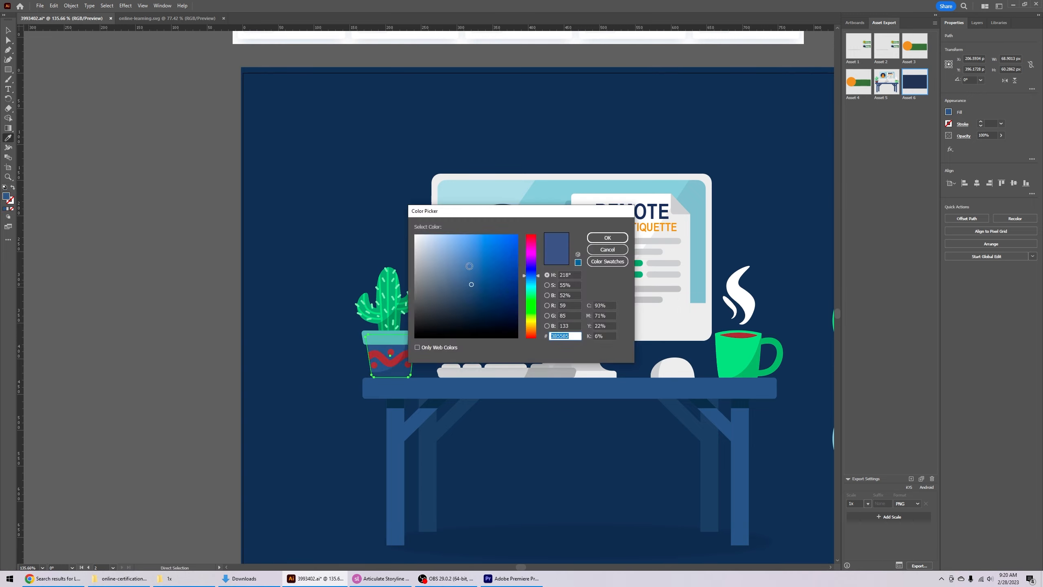
pyautogui.click(469, 266)
pyautogui.click(607, 238)
# - Recolor the cactus pot's zigzag pattern with the dark navy of the navy-and-grey palette
pyautogui.press('a')
pyautogui.click(390, 361)
pyautogui.scroll(-6, 446, 265)
pyautogui.scroll(3, 426, 298)
pyautogui.press('i')
pyautogui.click(504, 42)
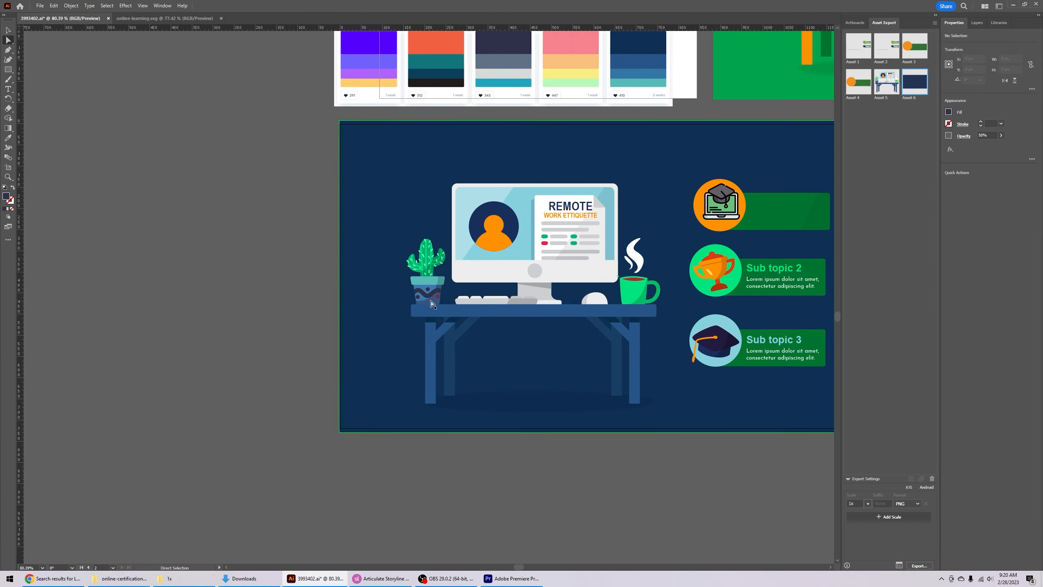
# - Recolor the three subtopic banners with the navy palette's teal and give their slanted end sections a darker custom teal
pyautogui.moveTo(628, 205); pyautogui.dragTo(448, 296)
pyautogui.press('i')
pyautogui.click(471, 157)
pyautogui.doubleClick(7, 197)
pyautogui.click(516, 291)
pyautogui.click(608, 238)
# - Recolor the subtopic circles with the navy palette's medium blue and delete the trophy and graduation cap from the lower two
pyautogui.click(532, 271)
pyautogui.press('i')
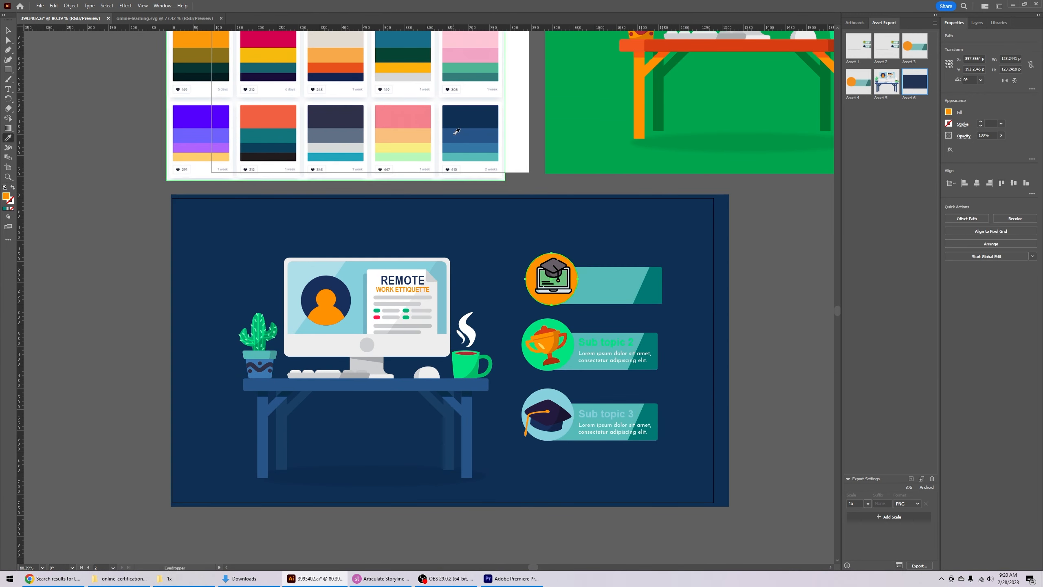
pyautogui.click(454, 135)
pyautogui.press('a')
pyautogui.click(530, 357)
pyautogui.doubleClick(548, 343)
pyautogui.press('Delete')
pyautogui.press('Delete')
# - Recolor the coffee mug with the navy palette's teal and make the red mark on the monitor's document dark navy
pyautogui.click(464, 366)
pyautogui.click(334, 117)
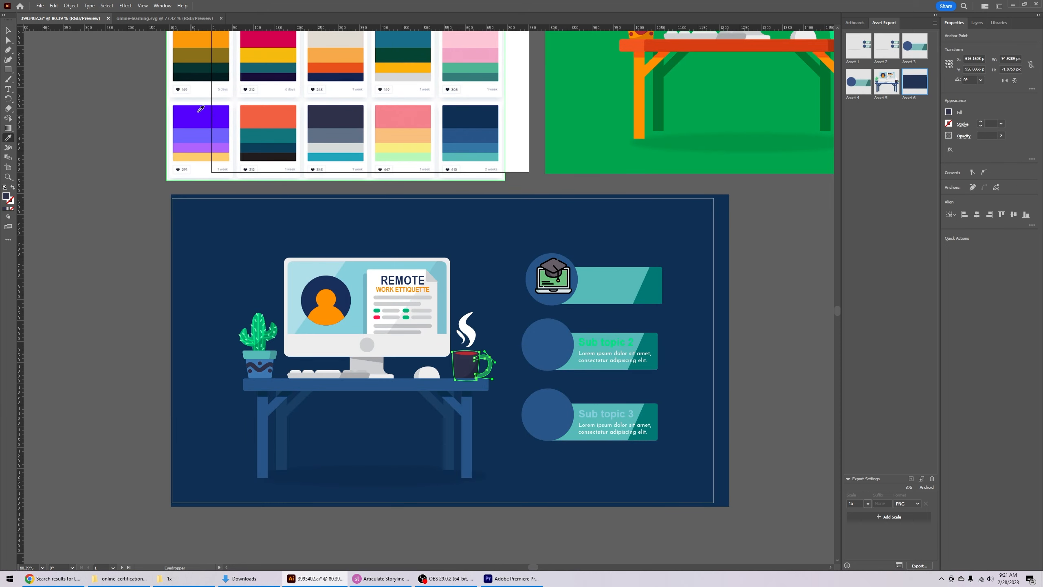
pyautogui.click(470, 157)
pyautogui.scroll(1, 471, 205)
pyautogui.click(376, 337)
# - Recolor the subtopic circles and the avatar figure on the monitor with the peach from the pink-and-yellow palette
pyautogui.click(548, 430)
pyautogui.press('i')
pyautogui.click(403, 155)
pyautogui.press('a')
pyautogui.click(332, 337)
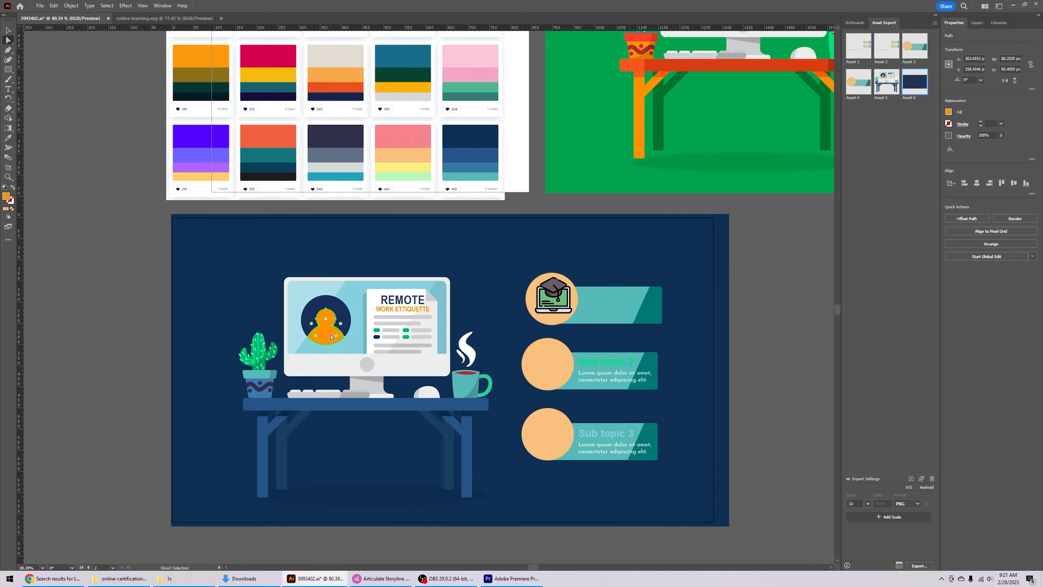
pyautogui.press('i')
pyautogui.click(548, 364)
# - Recolor the subtopic circles with the green from the pink-and-green palette and delete the old second and third banners
pyautogui.press('i')
pyautogui.click(470, 86)
pyautogui.click(629, 378)
pyautogui.doubleClick(629, 377)
pyautogui.press('Delete')
# - Copy the first subtopic banner into the second and third positions below it, and remove the laptop icon from the copies
pyautogui.moveTo(755, 263); pyautogui.dragTo(546, 329)
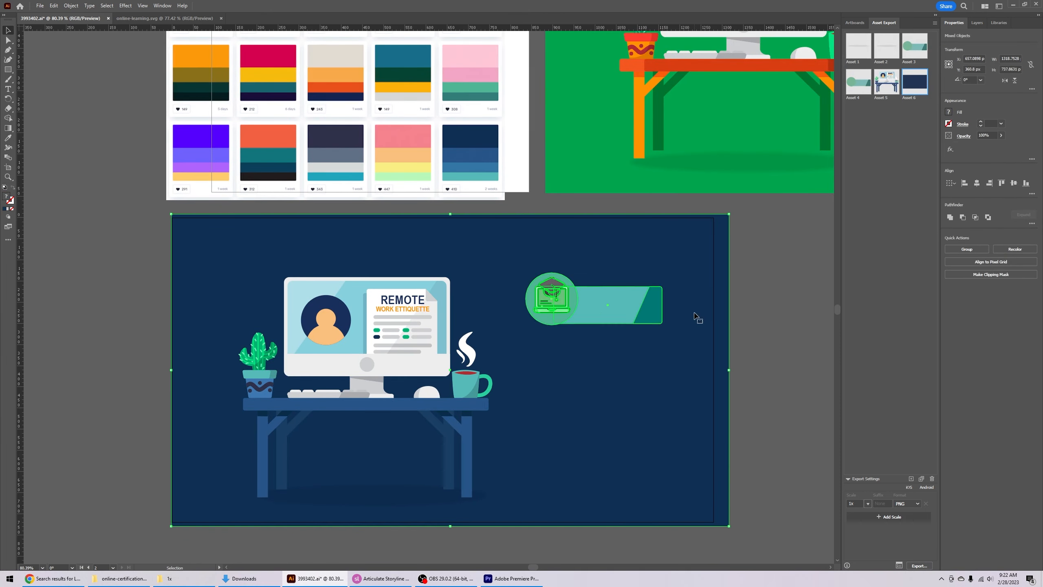
pyautogui.keyDown('shift'); pyautogui.click(696, 319); pyautogui.keyUp('shift')
pyautogui.hotkey('ctrl', 'c')
pyautogui.hotkey('ctrl', 'v')
pyautogui.hotkey('ctrl', 'v')
pyautogui.moveTo(449, 317)
pyautogui.mouseDown()
pyautogui.moveTo(614, 385)
pyautogui.moveTo(614, 453)
pyautogui.mouseUp()
pyautogui.click(565, 361)
pyautogui.press('Delete')
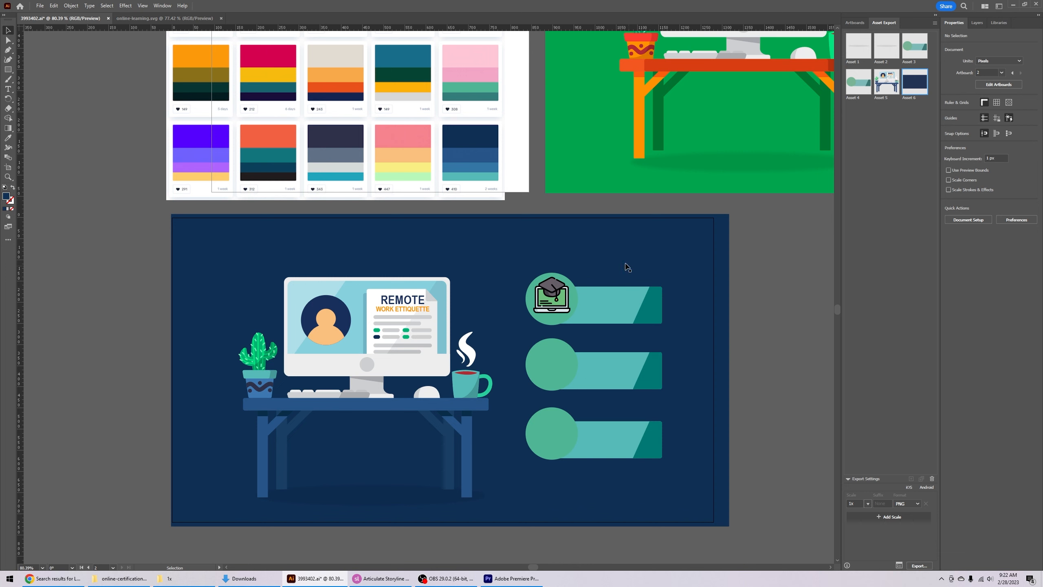
# - Switch to Flaticon in the browser and search the icons for "meeting" and "zoom", looking through the results
pyautogui.click(67, 578)
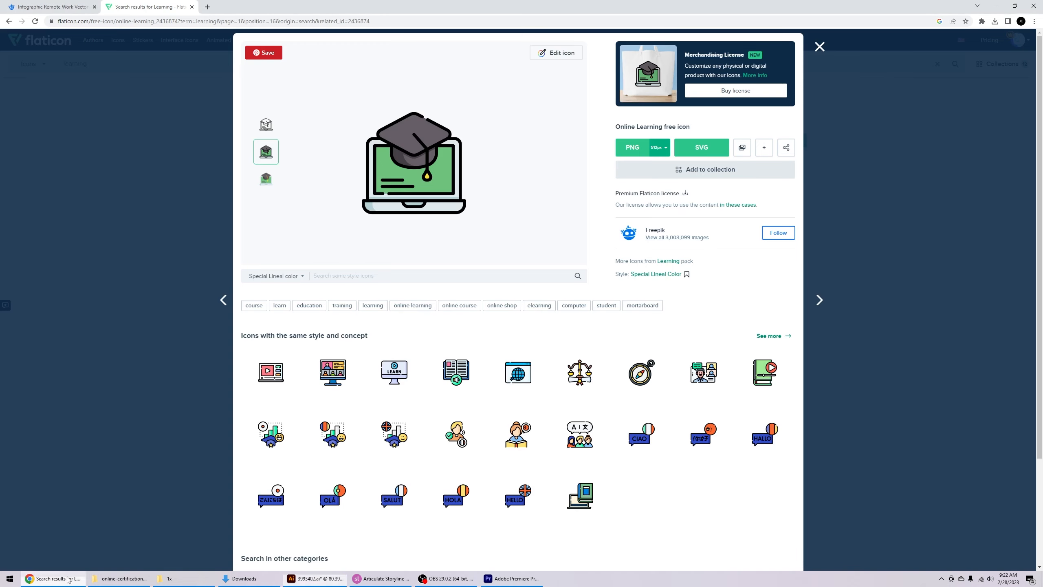
pyautogui.click(819, 48)
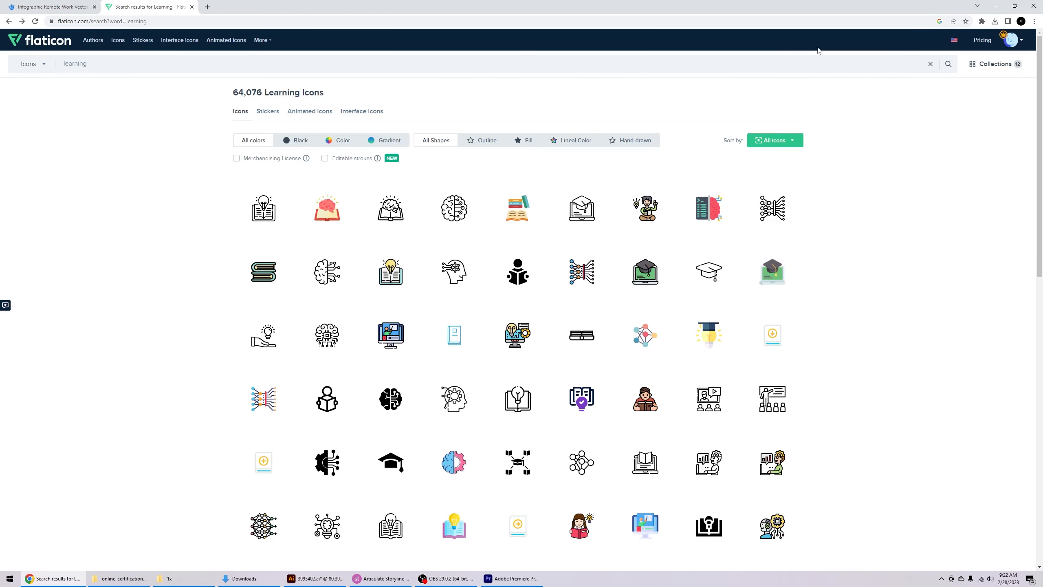
pyautogui.doubleClick(294, 70)
pyautogui.write('meeting')
pyautogui.press('Return')
pyautogui.moveTo(383, 291)
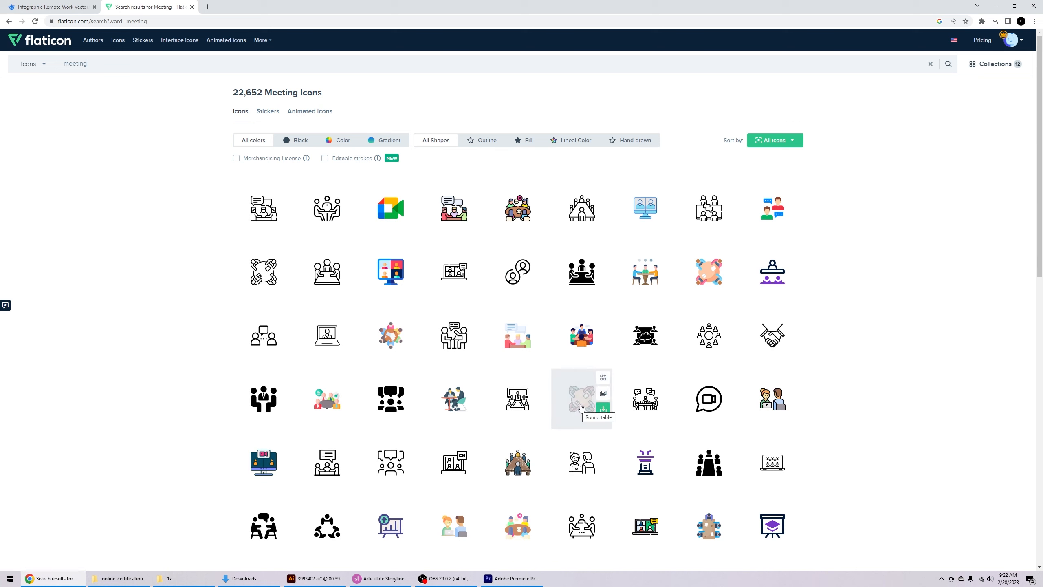
pyautogui.moveTo(584, 405)
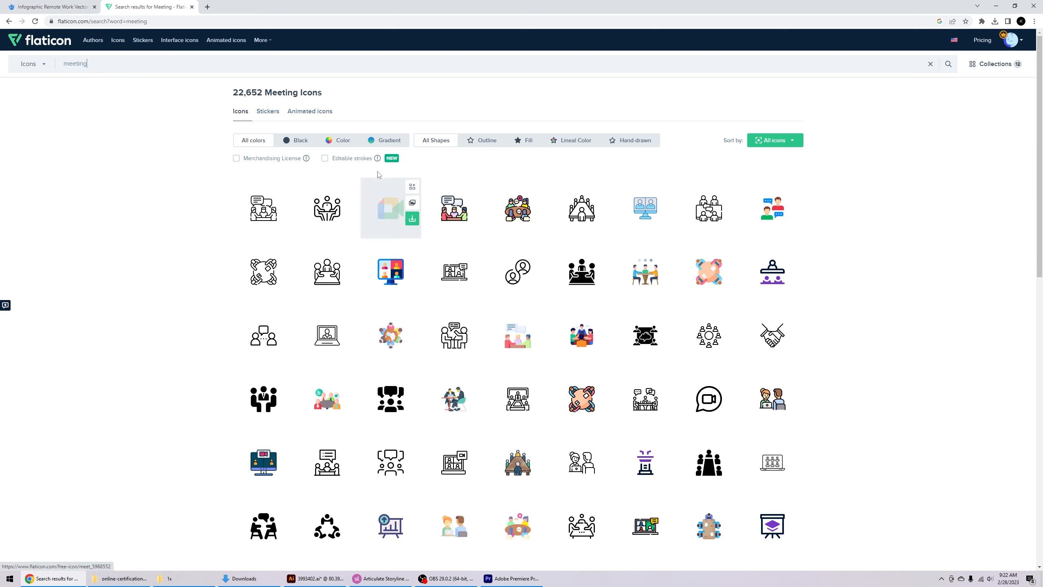
pyautogui.click(299, 68)
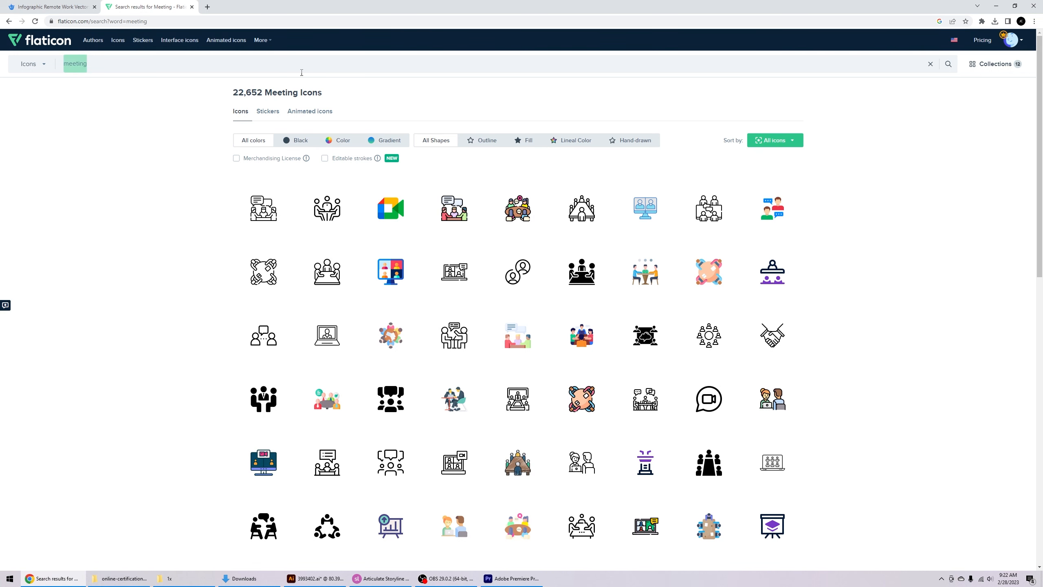
pyautogui.write('zoom')
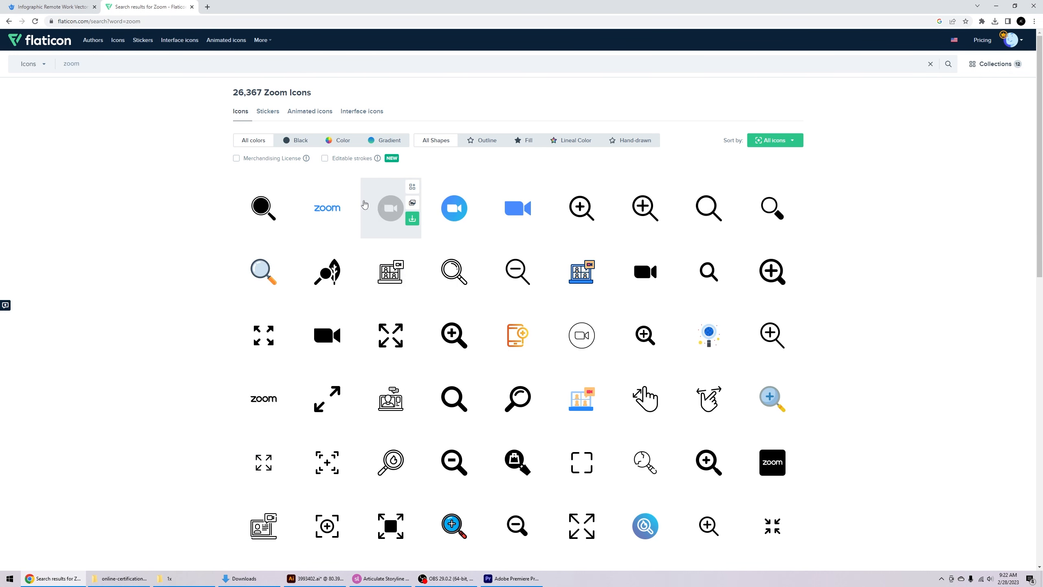
# - Search Flaticon for "virtual meeting" and download the four-person video call Conference icon as SVG
pyautogui.click(194, 67)
pyautogui.write('v')
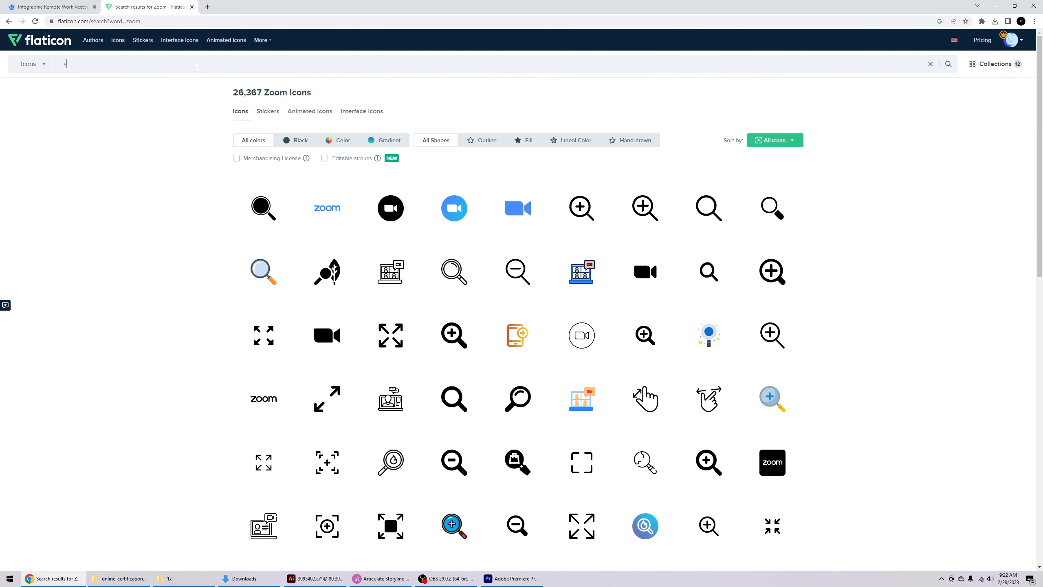
pyautogui.write('irtual meeting')
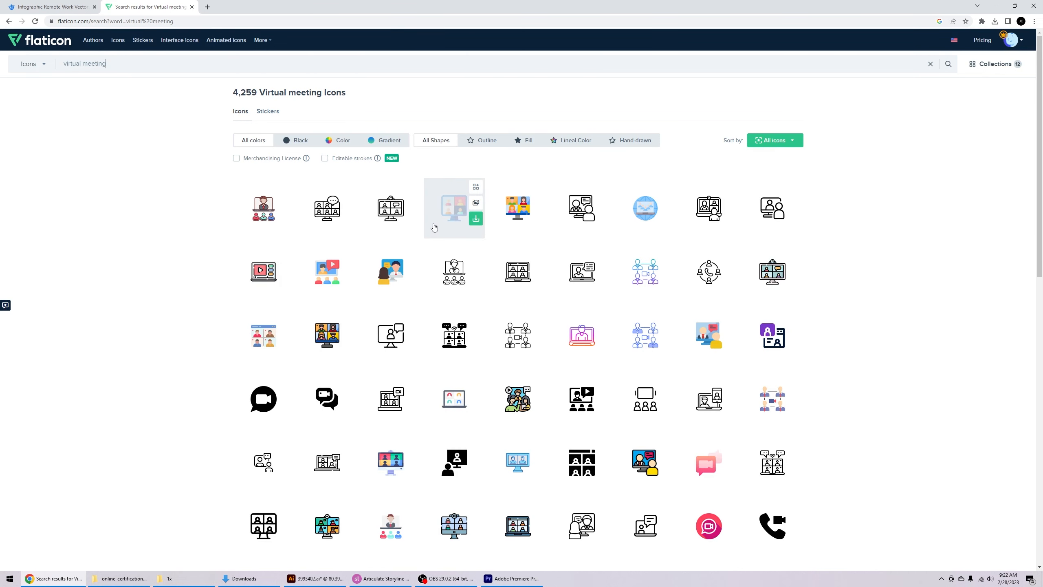
pyautogui.click(515, 207)
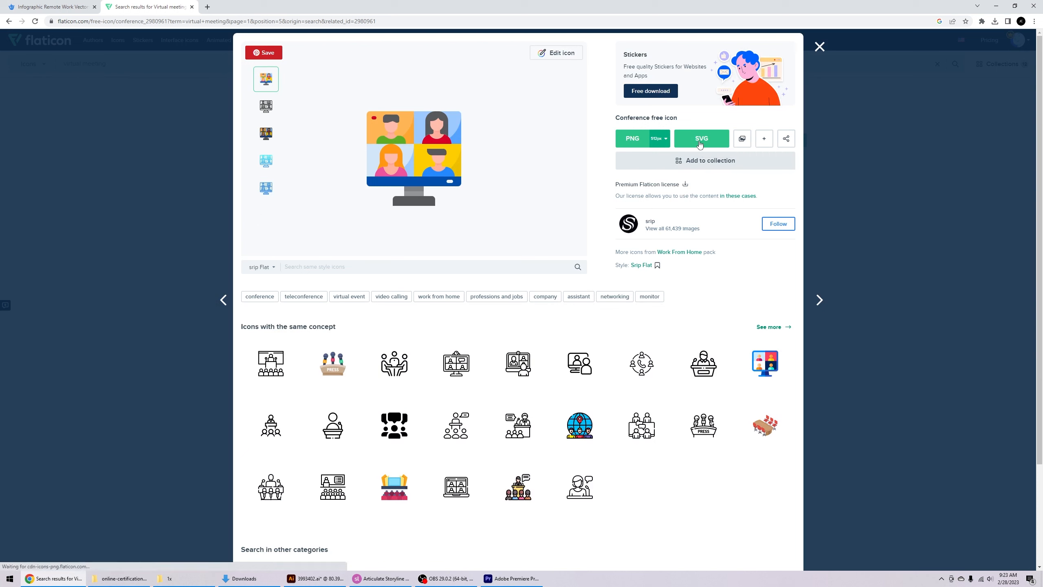
pyautogui.click(700, 140)
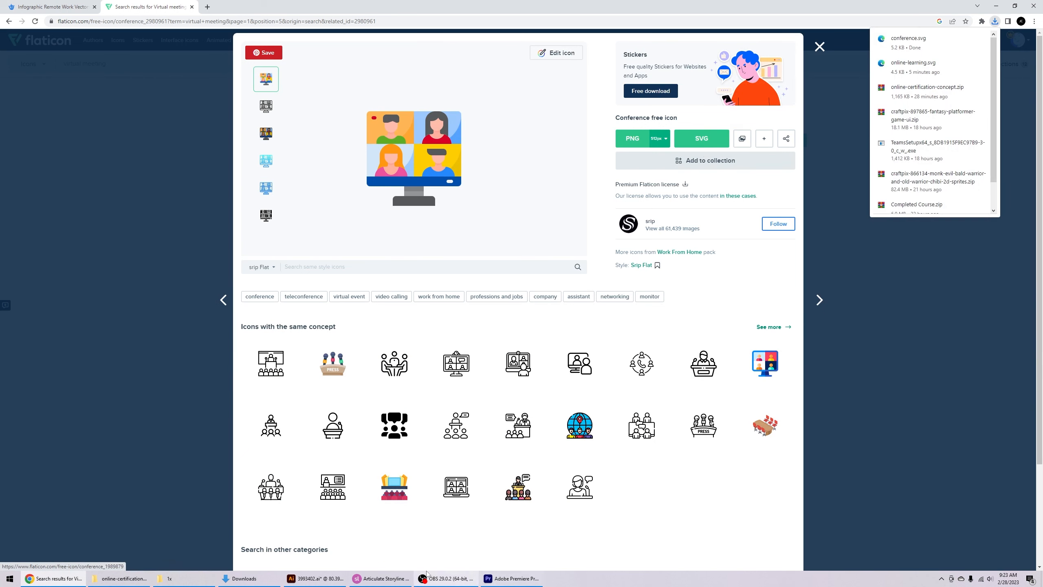
# - Switch to Illustrator, open conference.svg from the Downloads folder as its own document, and copy the whole icon
pyautogui.click(248, 579)
pyautogui.click(748, 171)
pyautogui.click(315, 579)
pyautogui.click(248, 579)
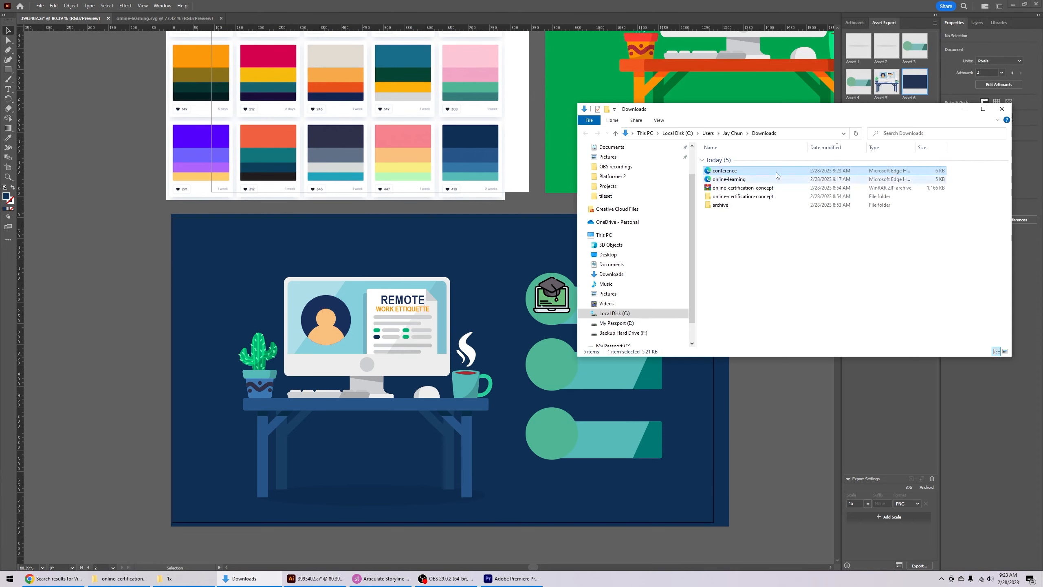
pyautogui.moveTo(776, 172); pyautogui.dragTo(504, 251)
pyautogui.moveTo(272, 195); pyautogui.dragTo(613, 454)
pyautogui.hotkey('ctrl', 'c')
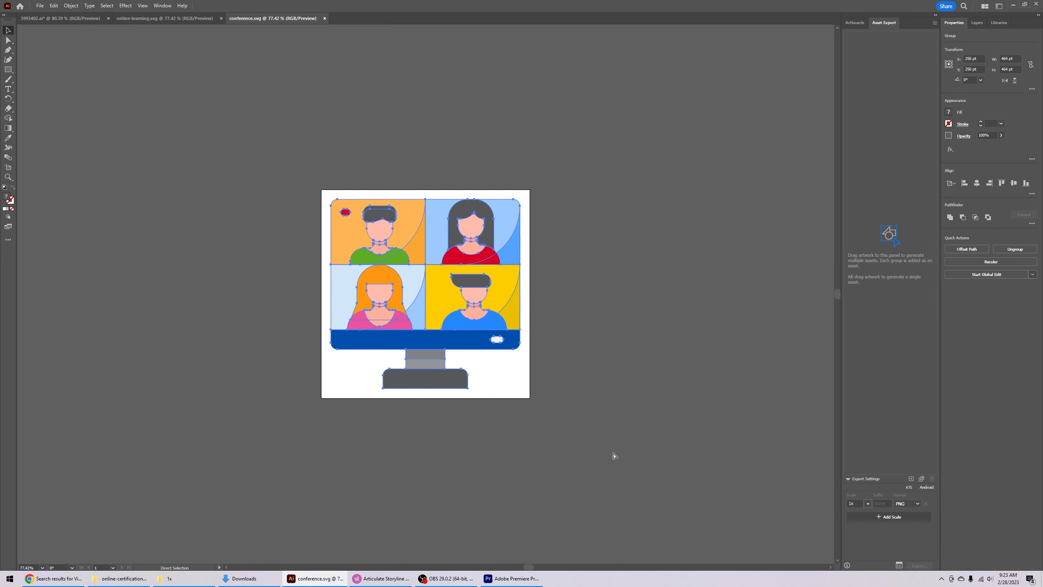
# - Try the conference icon in 3993402.ai, scaled down toward the second subtopic circle, and delete it again
pyautogui.click(43, 19)
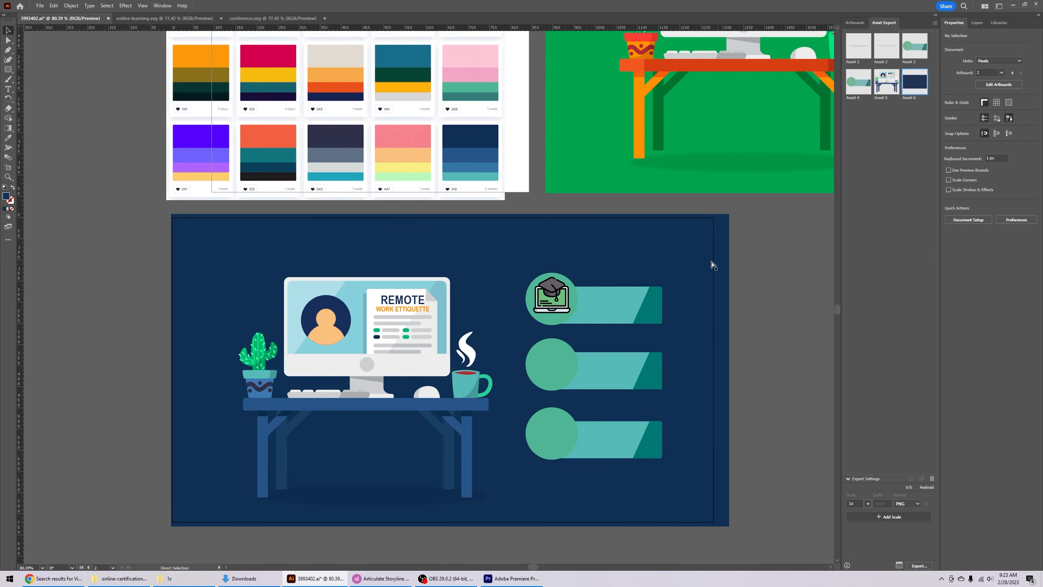
pyautogui.press('v')
pyautogui.hotkey('ctrl', 'v')
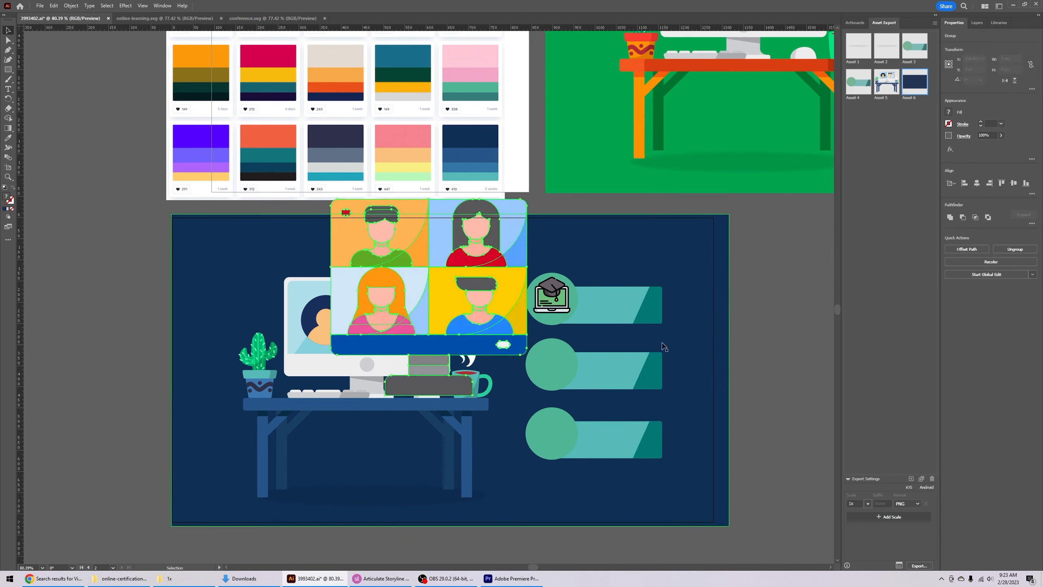
pyautogui.moveTo(505, 249); pyautogui.dragTo(767, 306)
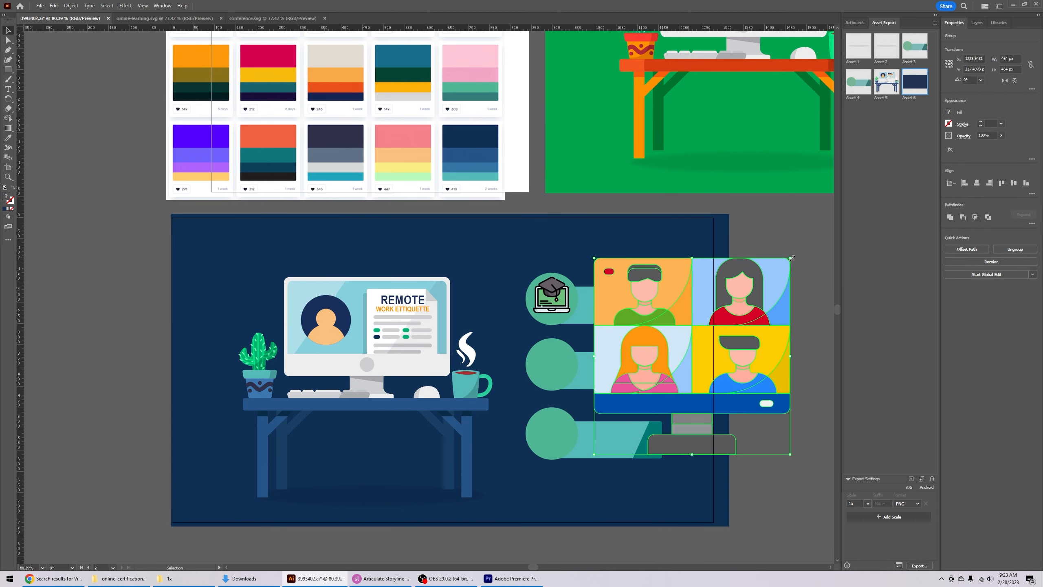
pyautogui.moveTo(790, 257); pyautogui.dragTo(549, 369)
pyautogui.press('Delete')
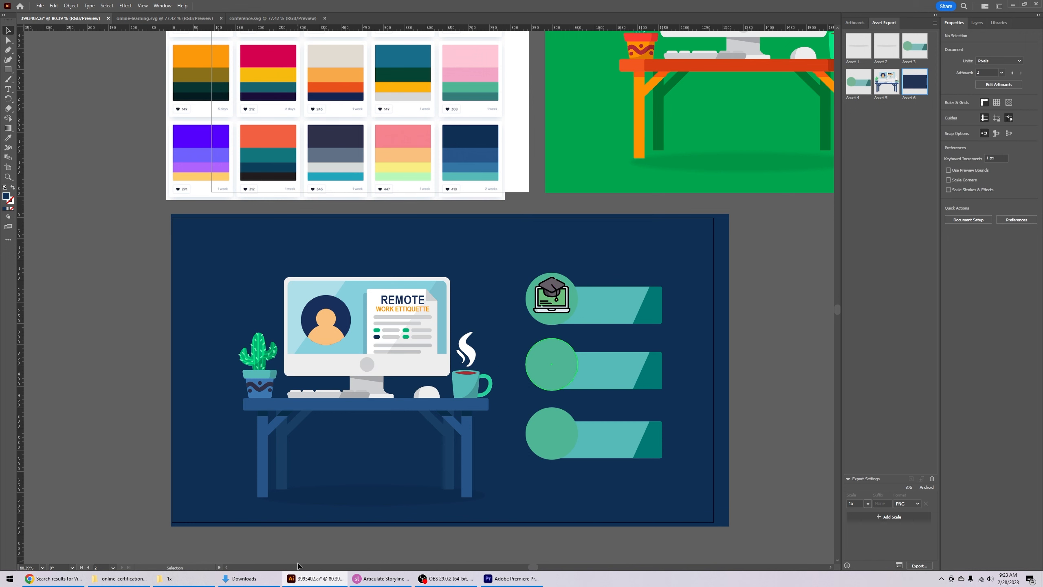
# - Return to Flaticon and download the related Conference icon with a globe and three people as SVG
pyautogui.click(54, 578)
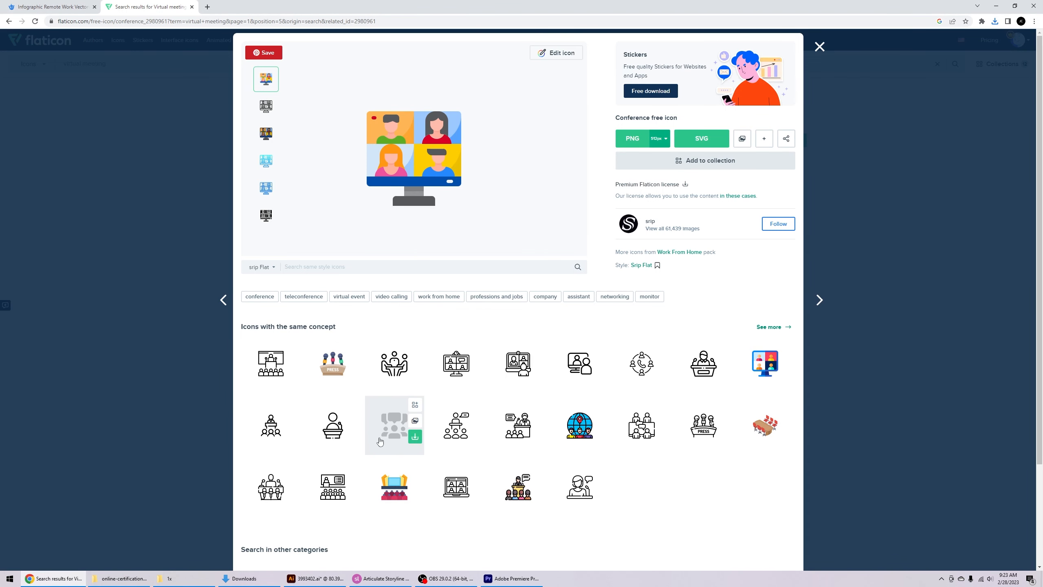
pyautogui.click(579, 423)
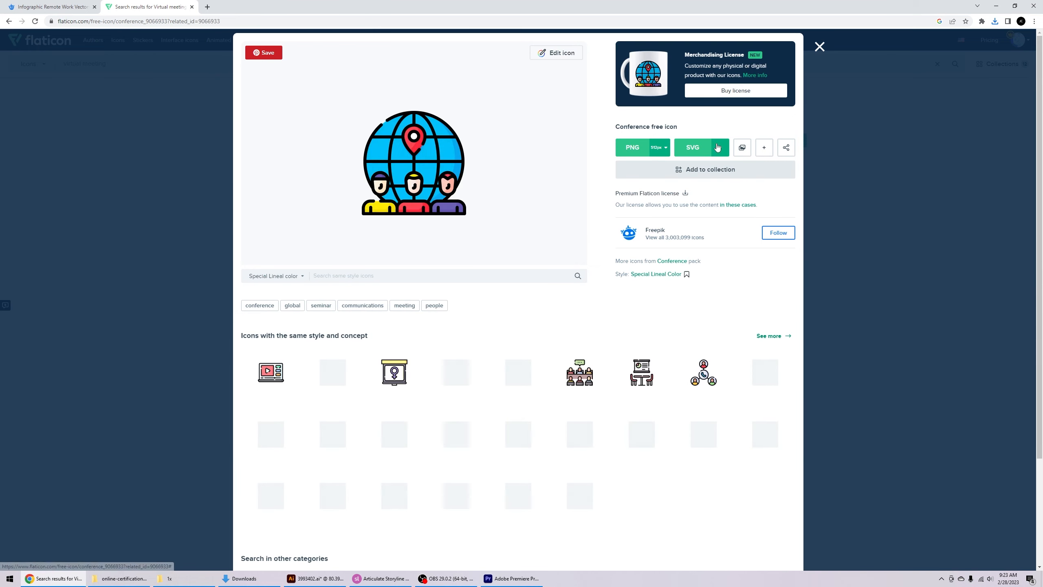
pyautogui.click(694, 147)
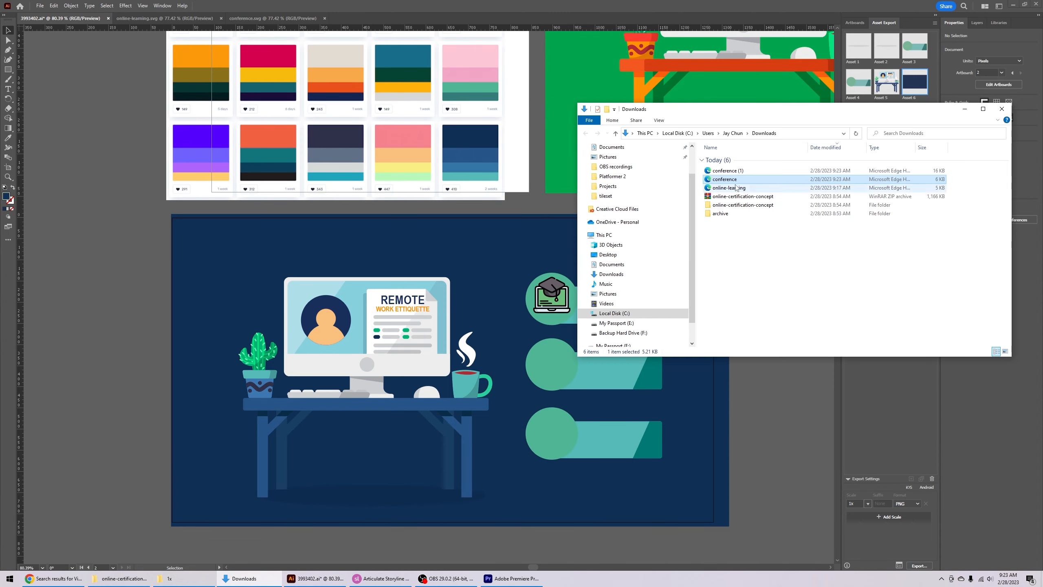
# - Open conference (1).svg from Downloads in Illustrator and copy its globe icon into 3993402.ai
pyautogui.moveTo(728, 170); pyautogui.dragTo(452, 287)
pyautogui.click(41, 18)
pyautogui.hotkey('ctrl', 'v')
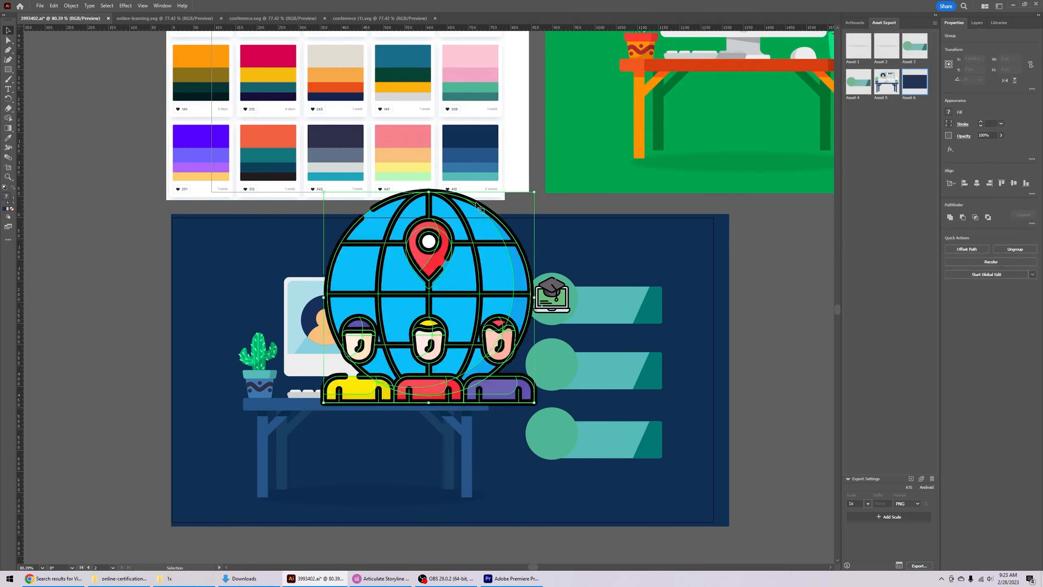
# - Try to scale the globe icon down to subtopic icon size, and undo the scaling
pyautogui.moveTo(535, 191); pyautogui.dragTo(528, 380)
pyautogui.hotkey('ctrl', 'z')
pyautogui.moveTo(338, 393); pyautogui.dragTo(495, 338)
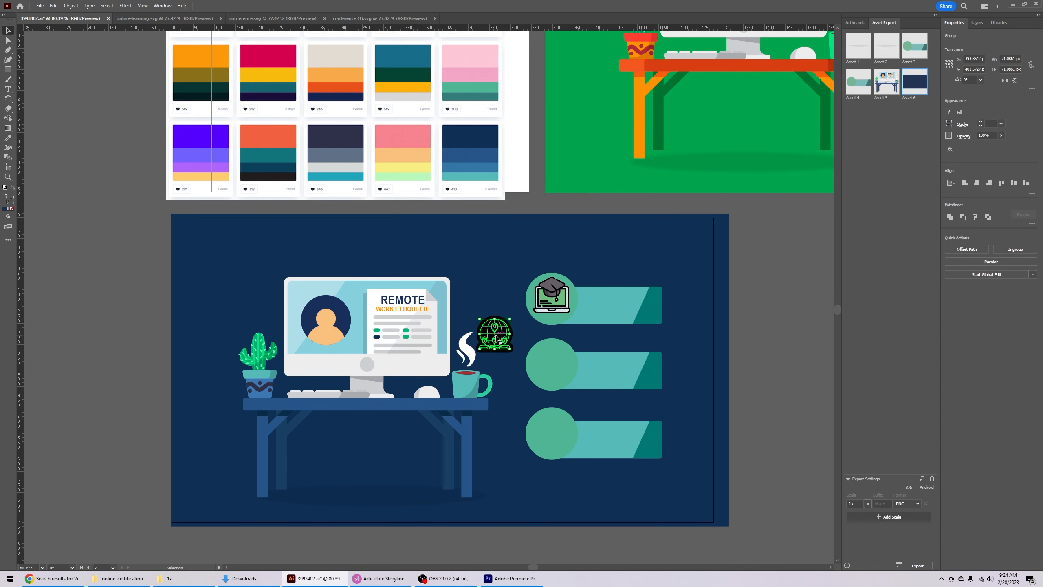
pyautogui.hotkey('ctrl', 'z')
pyautogui.hotkey('ctrl', 'z')
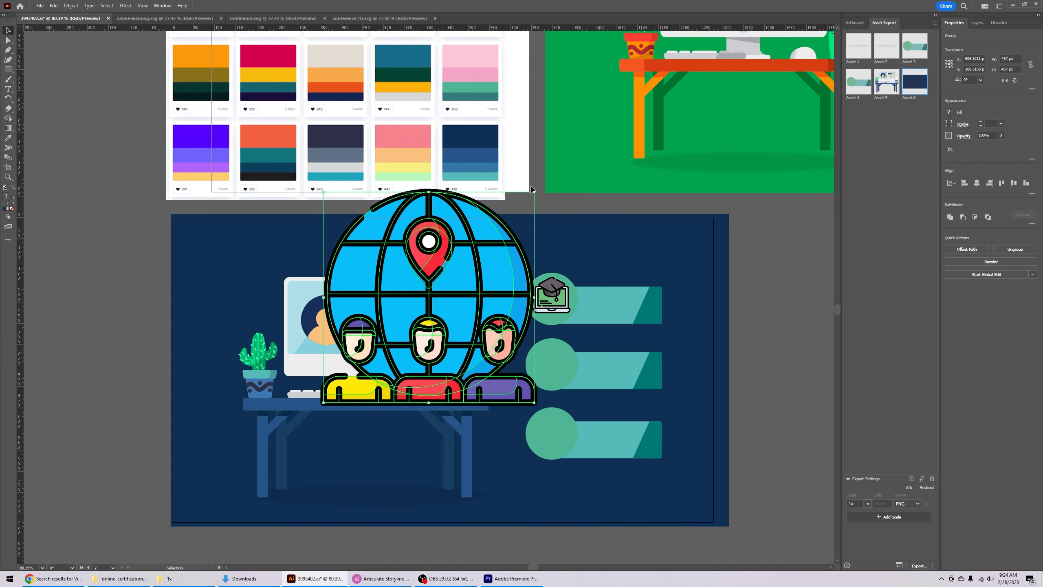
# - Move the globe icon onto the empty canvas beside the artboard and expand its fill and stroke
pyautogui.moveTo(473, 256); pyautogui.dragTo(194, 287)
pyautogui.hscroll(-10, 427, 296)
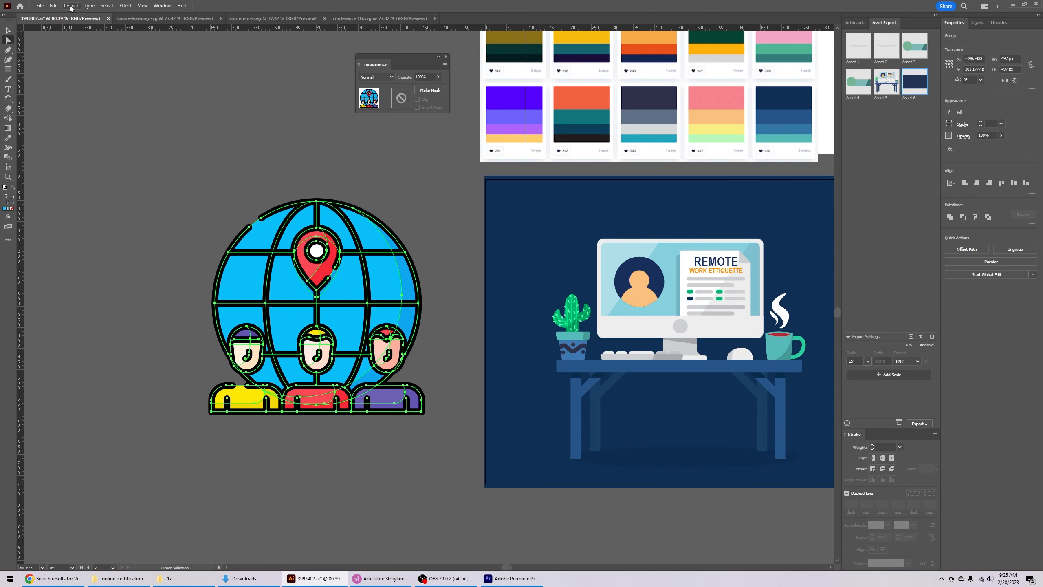
pyautogui.click(70, 6)
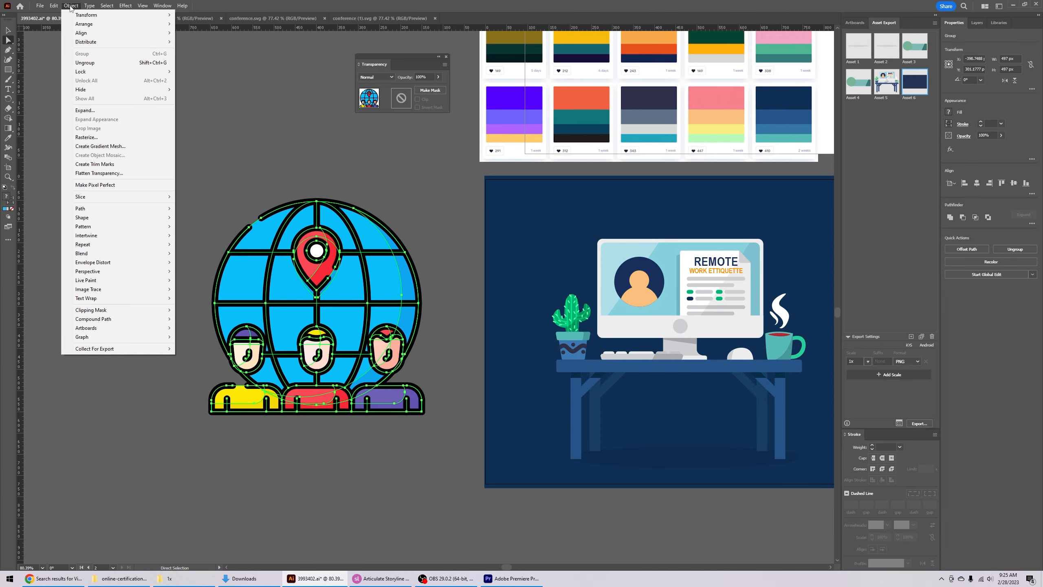
pyautogui.click(286, 116)
pyautogui.click(234, 233)
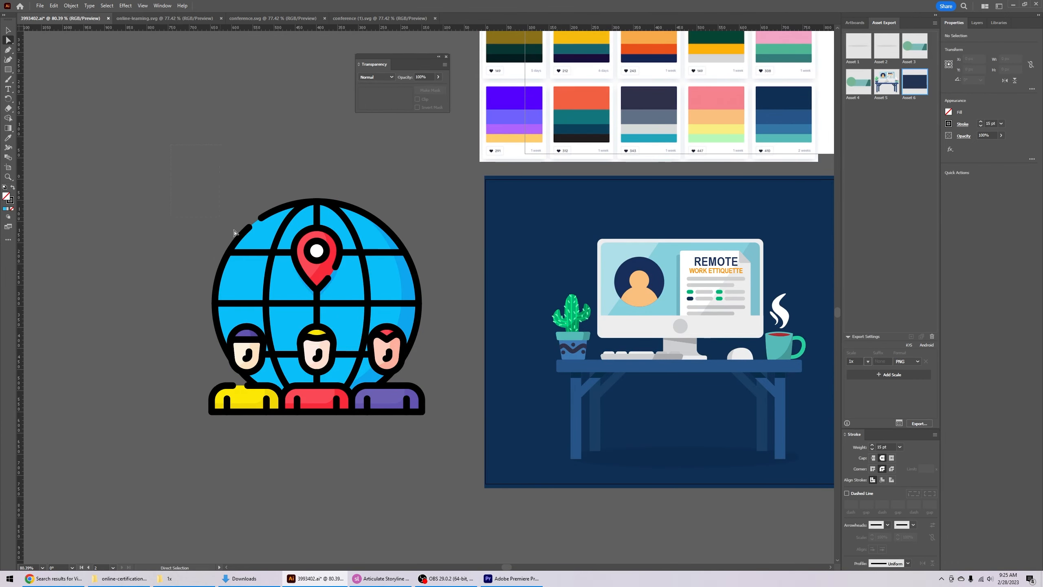
pyautogui.click(425, 415)
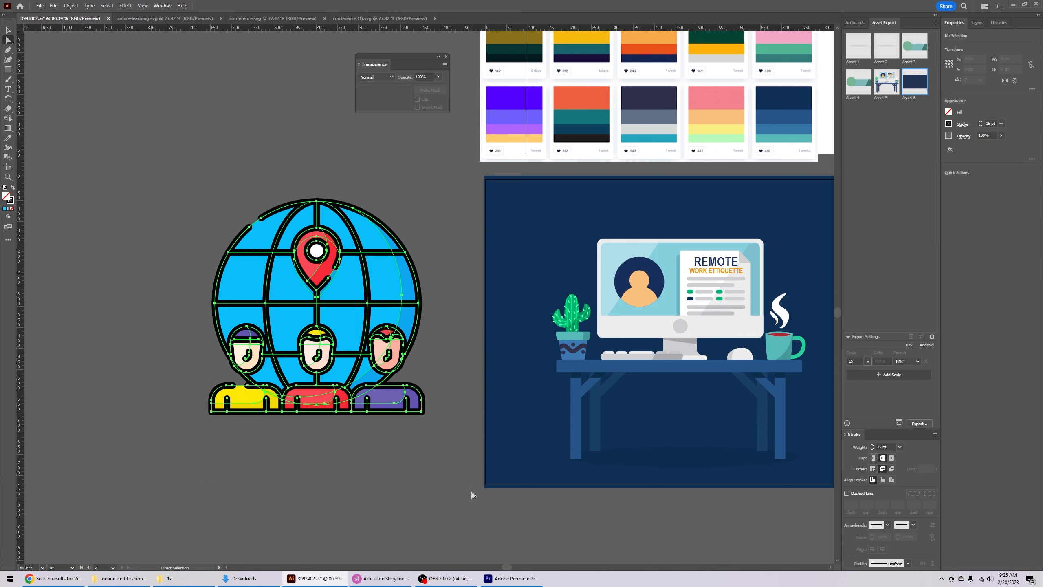
pyautogui.click(71, 6)
pyautogui.click(109, 110)
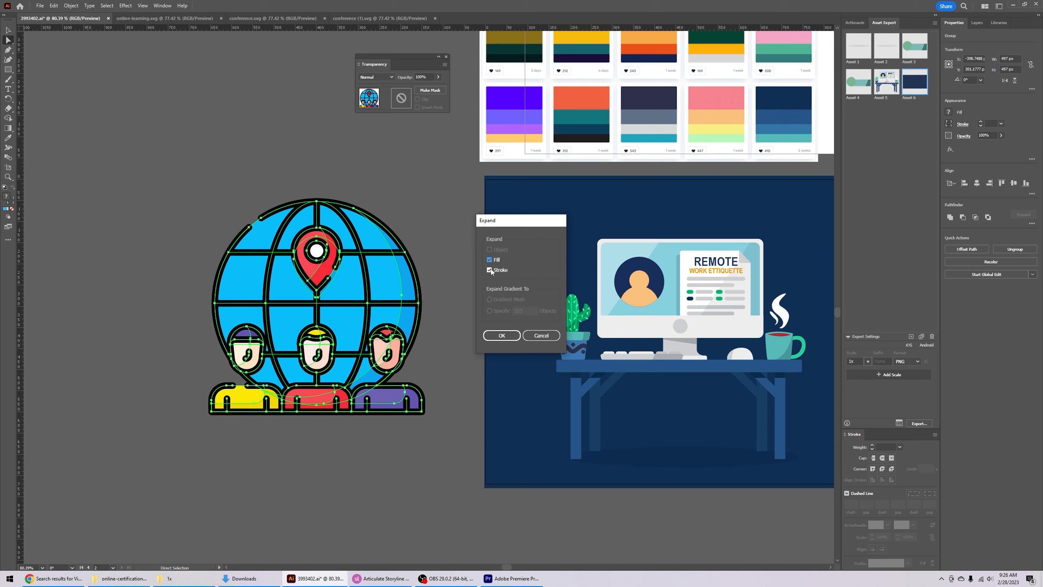
pyautogui.click(495, 336)
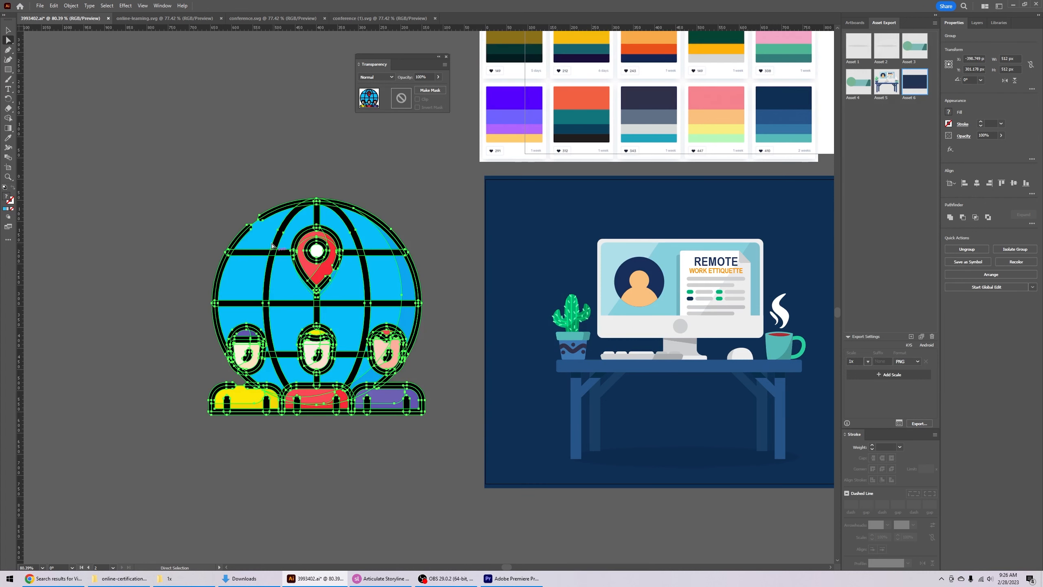
pyautogui.click(226, 219)
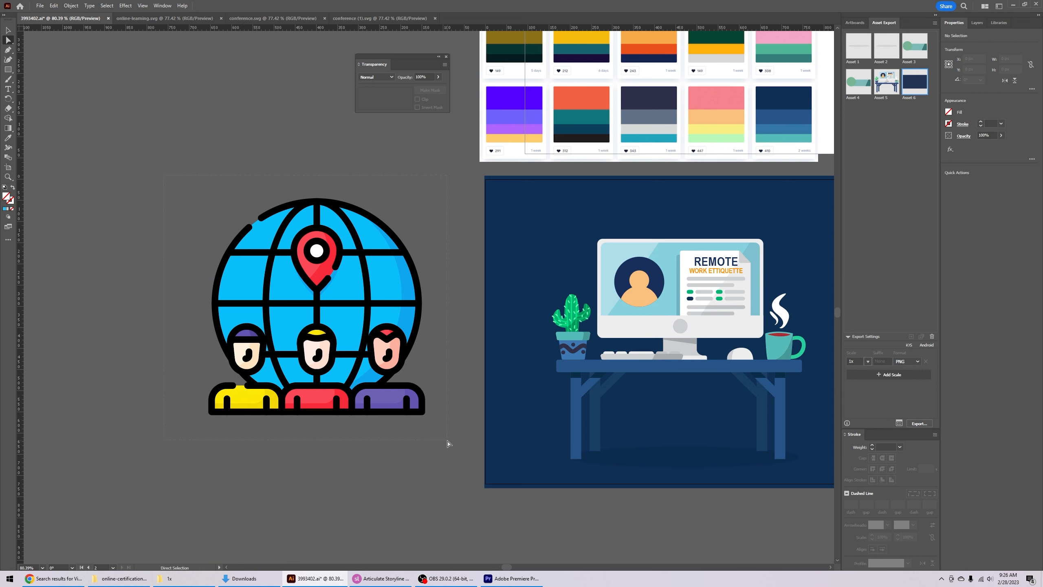
# - Scale the expanded globe icon down to icon size and place it in the second subtopic circle
pyautogui.moveTo(449, 443); pyautogui.dragTo(423, 246)
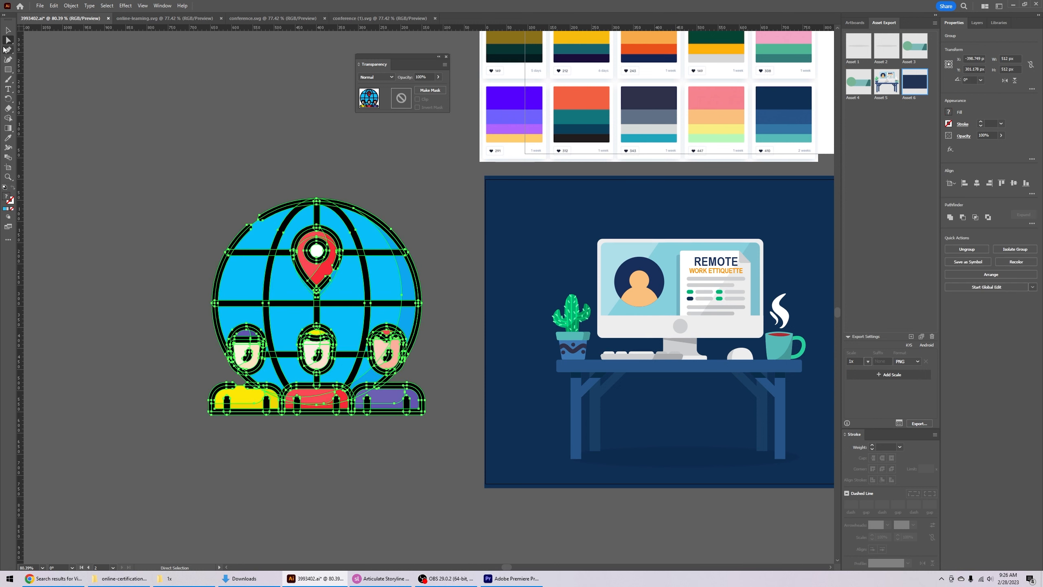
pyautogui.click(6, 32)
pyautogui.moveTo(427, 198); pyautogui.dragTo(265, 359)
pyautogui.moveTo(267, 397); pyautogui.dragTo(804, 228)
pyautogui.hscroll(10, 804, 228)
pyautogui.moveTo(340, 241); pyautogui.dragTo(426, 359)
pyautogui.click(676, 357)
pyautogui.press('z')
pyautogui.moveTo(344, 334); pyautogui.dragTo(345, 334)
# - Recolor the globe icon's yellow shirt with the light orange sampled from the avatar on the monitor
pyautogui.press('a')
pyautogui.click(494, 398)
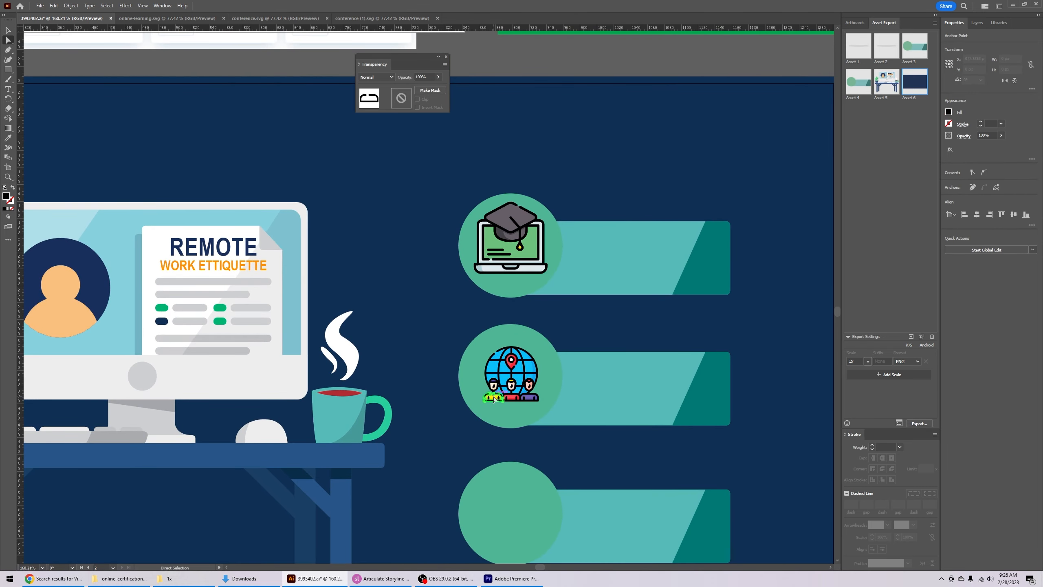
pyautogui.click(424, 400)
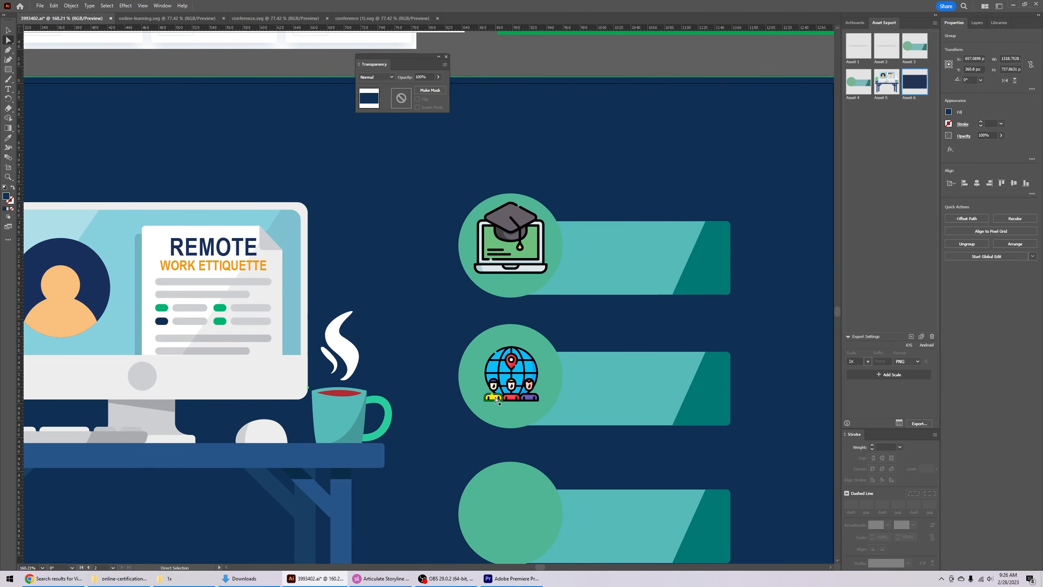
pyautogui.click(493, 398)
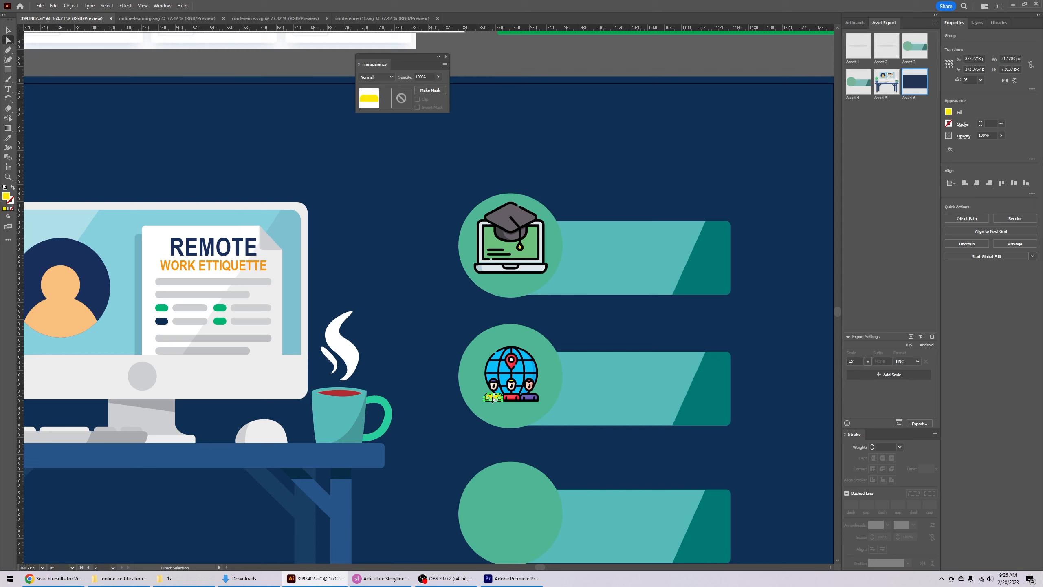
pyautogui.press('i')
pyautogui.click(85, 304)
pyautogui.press('a')
# - Recolor the globe's bright blue circle with the light blue sampled from the monitor screen
pyautogui.click(519, 371)
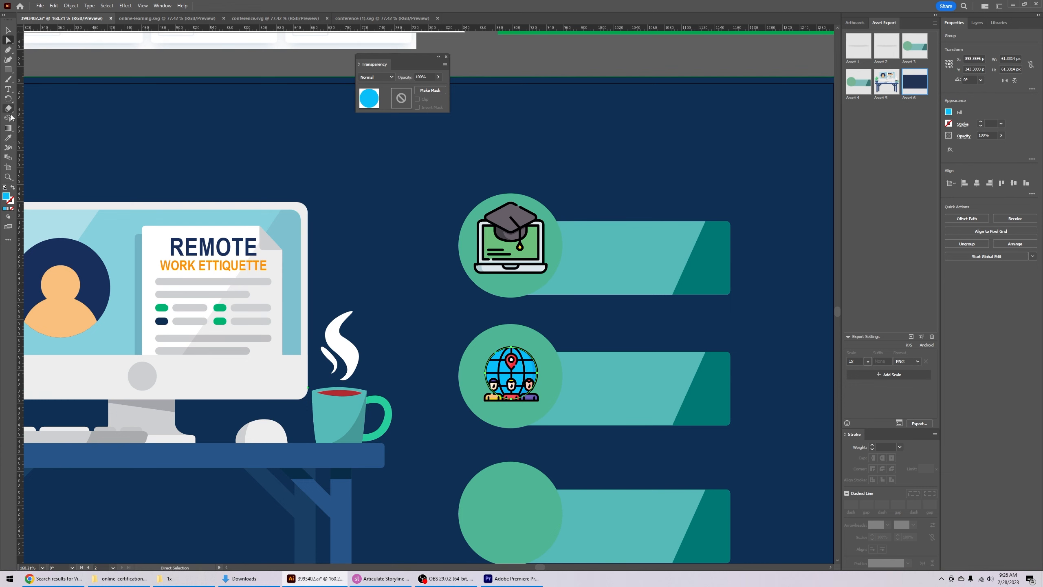
pyautogui.click(8, 139)
pyautogui.click(118, 229)
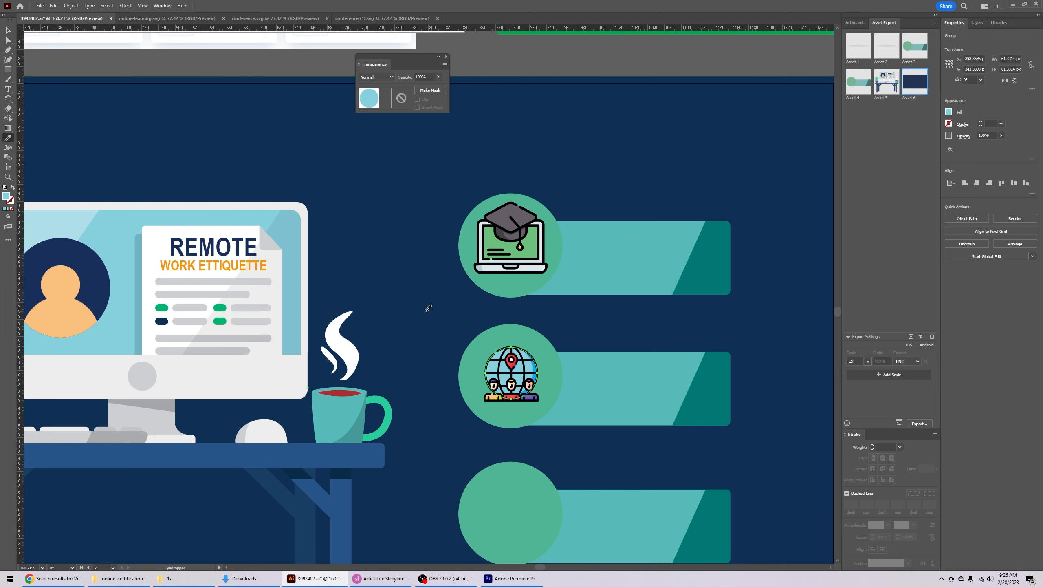
pyautogui.press('ctrl')
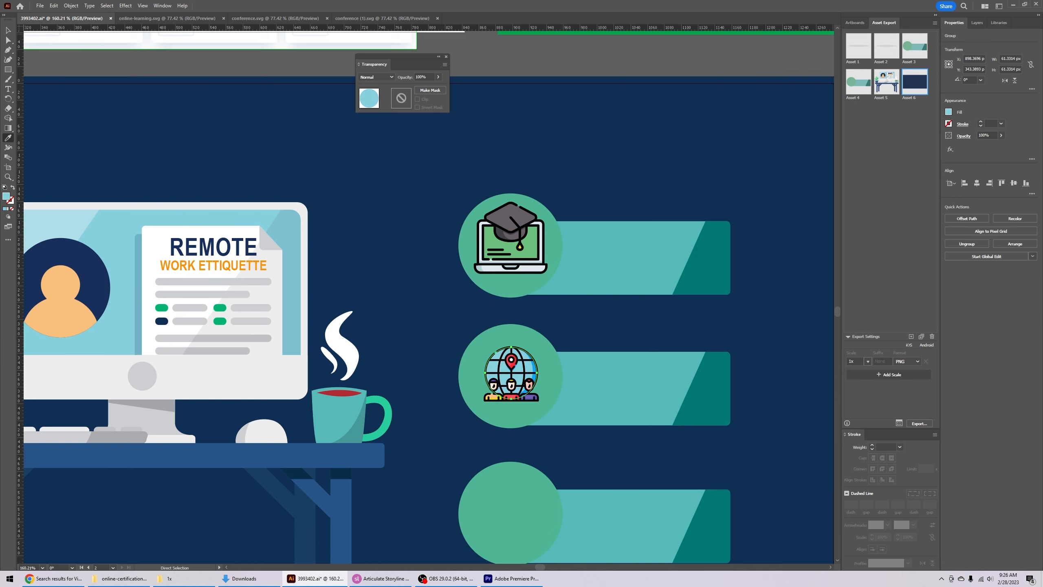
# - Enlarge the globe icon slightly within the second subtopic circle
pyautogui.click(9, 30)
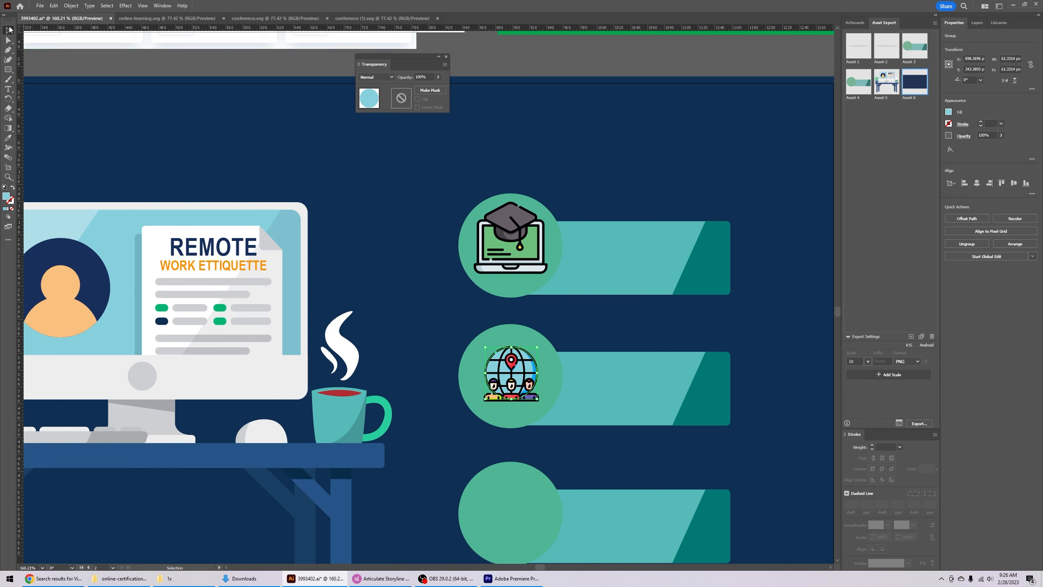
pyautogui.click(183, 65)
pyautogui.moveTo(525, 381)
pyautogui.mouseDown()
pyautogui.moveTo(551, 336)
pyautogui.moveTo(532, 374)
pyautogui.mouseUp()
# - Add the second subtopic's globe icon, circle and banner together as one export asset
pyautogui.keyDown('shift'); pyautogui.click(557, 368); pyautogui.keyUp('shift')
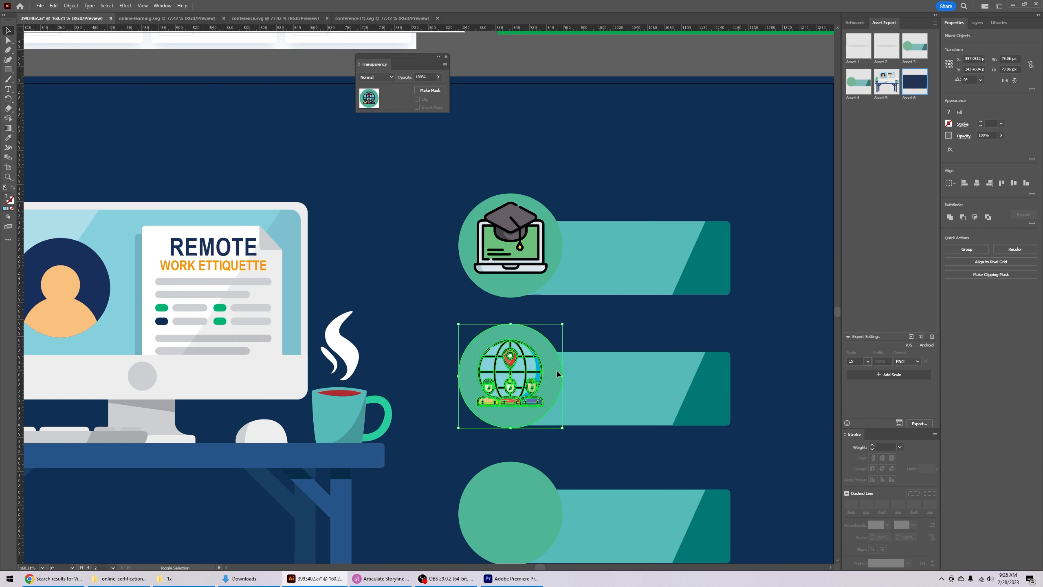
pyautogui.keyDown('shift'); pyautogui.click(599, 375); pyautogui.keyUp('shift')
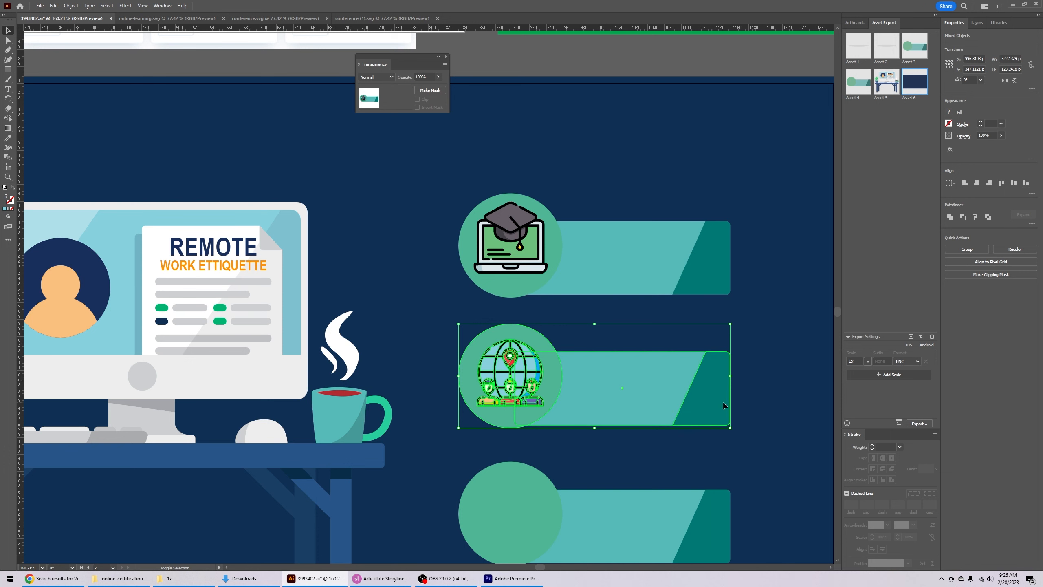
pyautogui.moveTo(711, 407); pyautogui.dragTo(894, 241)
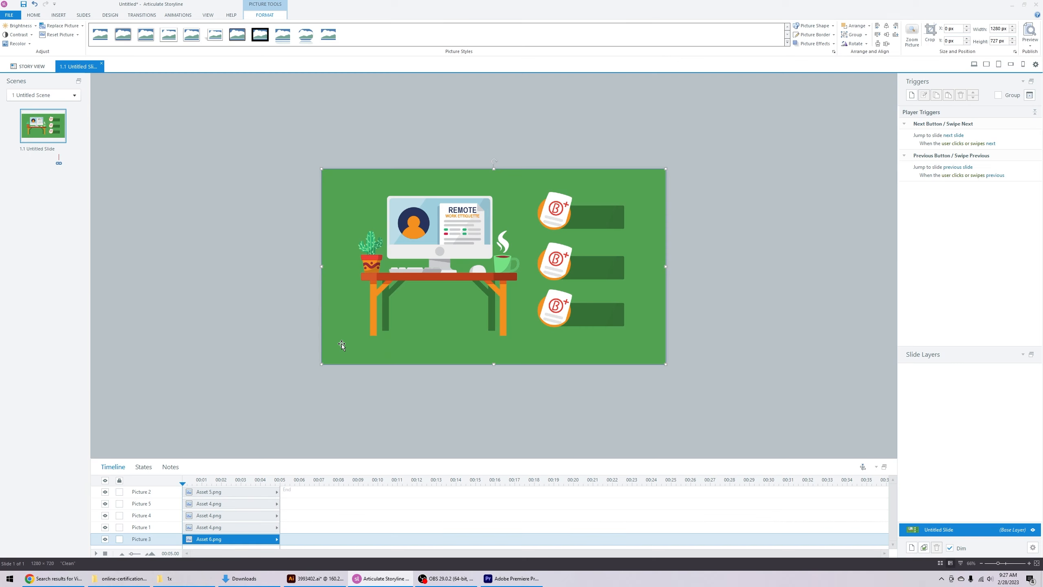
# - In Storyline, delete the second and third old green banners from the slide
pyautogui.click(590, 266)
pyautogui.press('Delete')
pyautogui.click(581, 319)
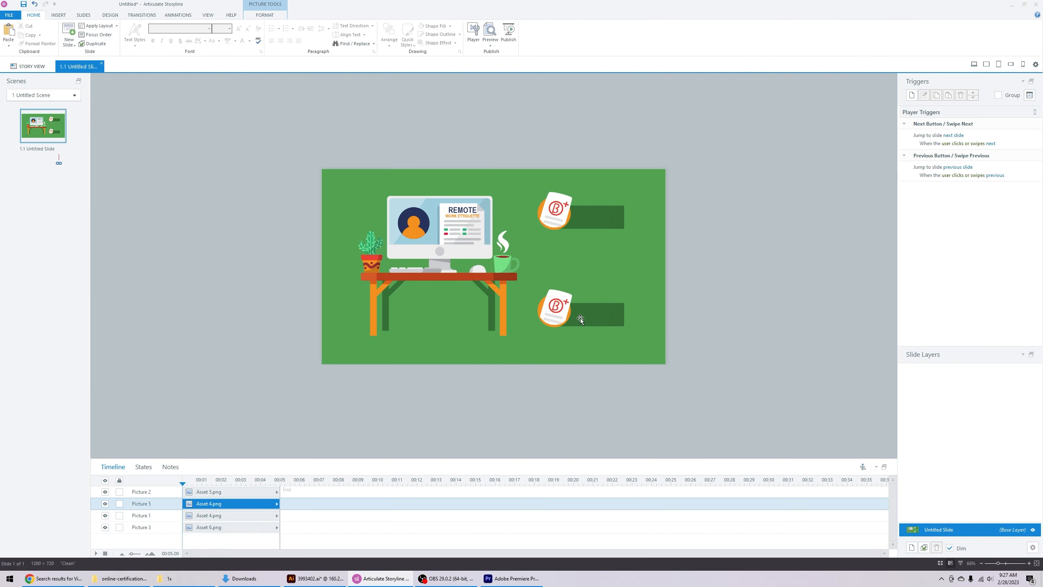
pyautogui.press('Delete')
# - Insert Asset 7 from the 1x folder onto the slide in the second banner's position
pyautogui.click(190, 582)
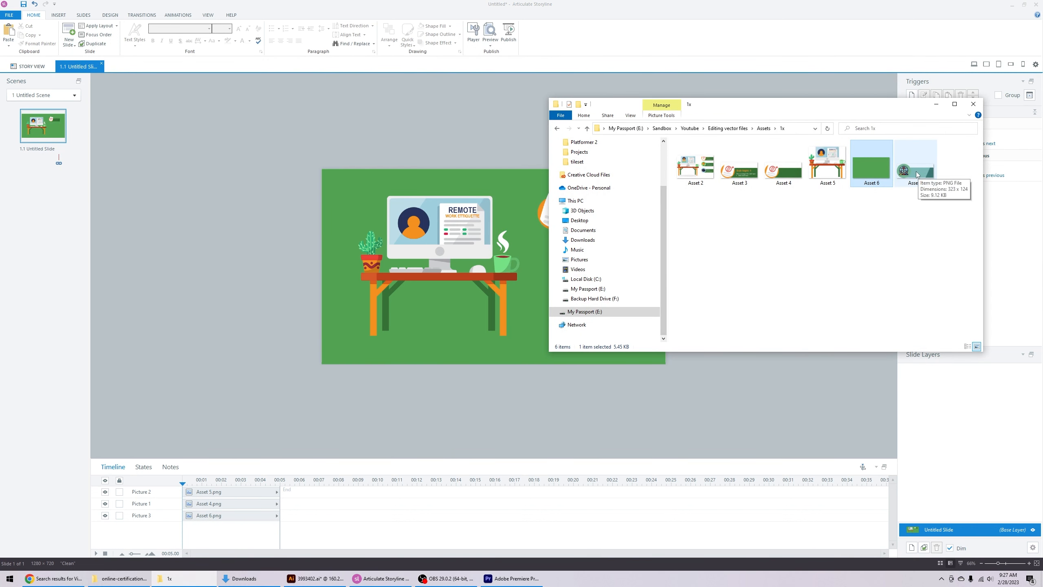
pyautogui.moveTo(919, 175); pyautogui.dragTo(585, 264)
pyautogui.click(749, 268)
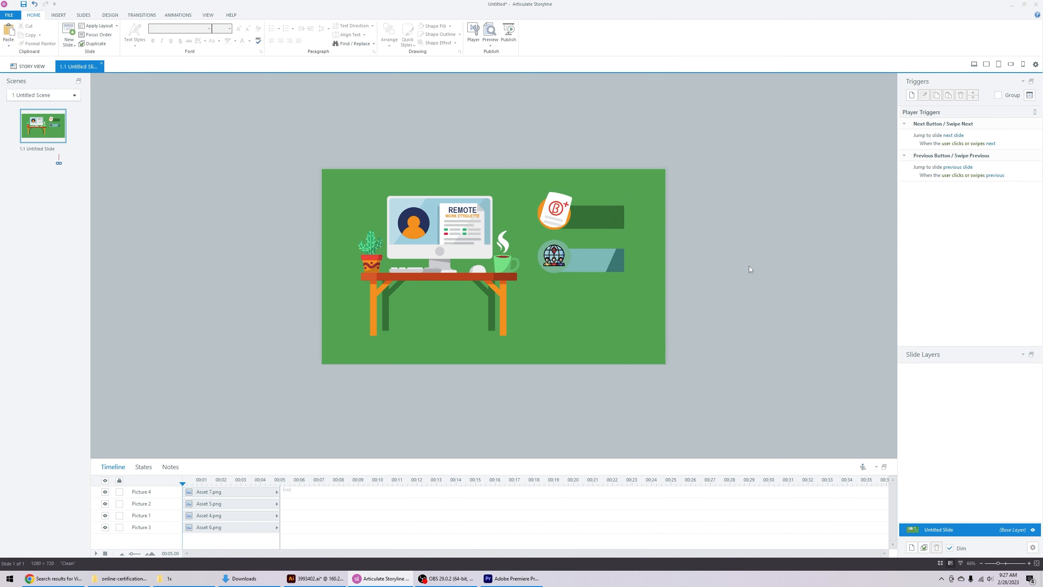
# - Delete the remaining old green banner, the desk-and-computer picture and the green background from the slide
pyautogui.click(589, 222)
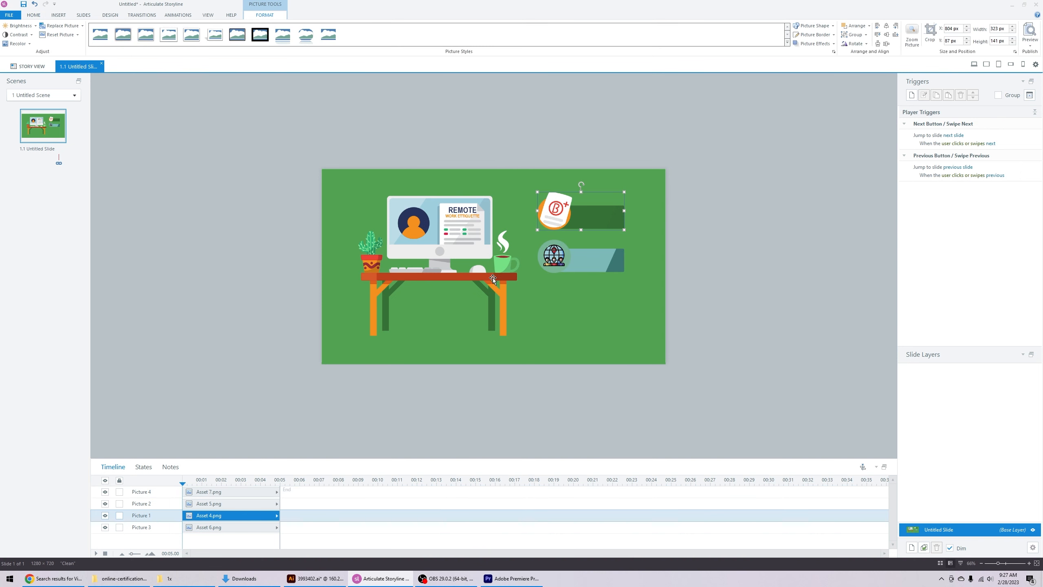
pyautogui.press('Delete')
pyautogui.click(490, 288)
pyautogui.press('Delete')
pyautogui.click(590, 331)
pyautogui.press('Delete')
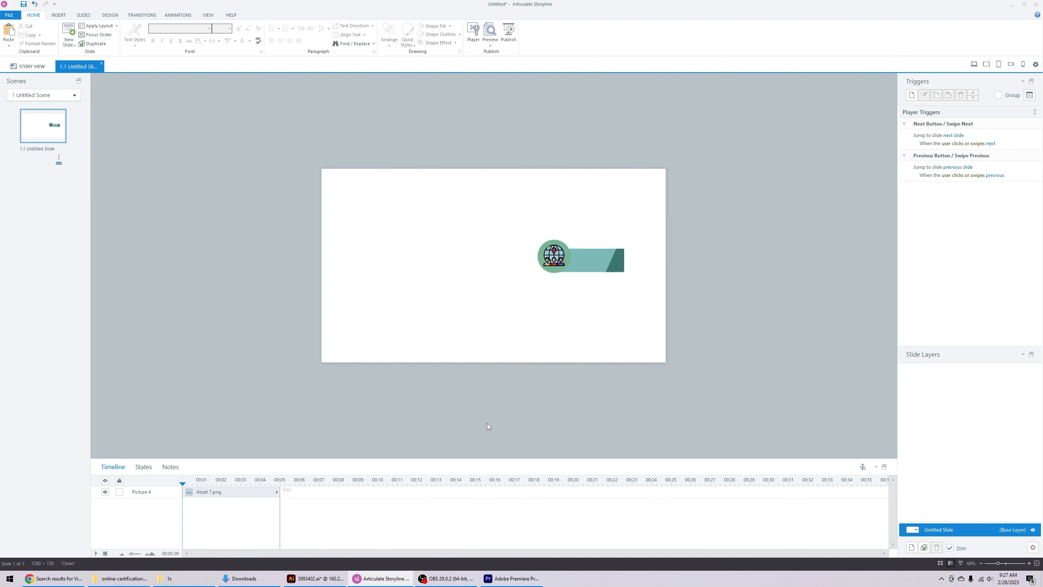
# - Switch to Illustrator and add the navy background and the first subtopic banner with its icon as separate export assets
pyautogui.click(314, 578)
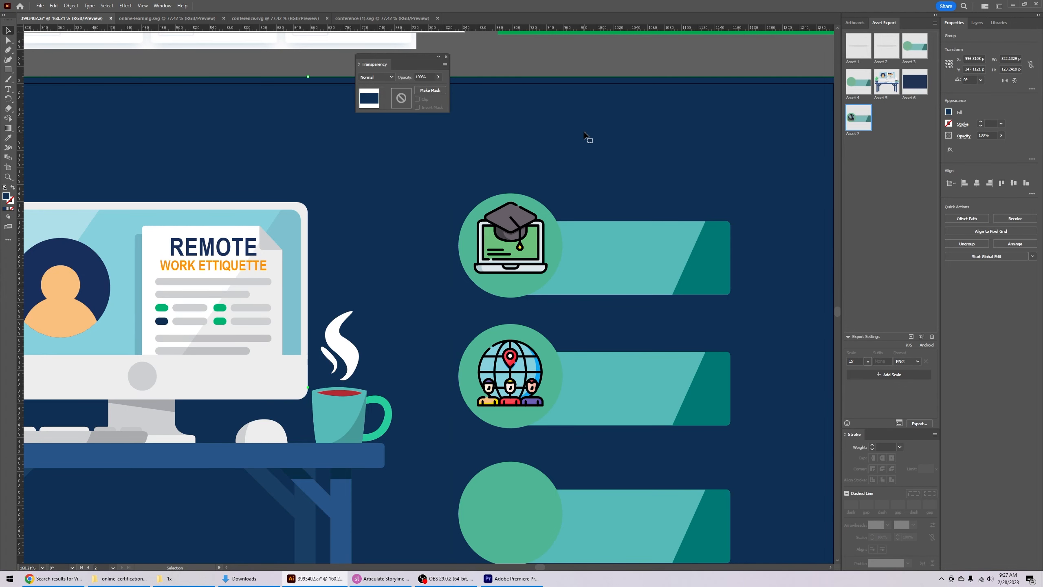
pyautogui.moveTo(613, 166); pyautogui.dragTo(887, 181)
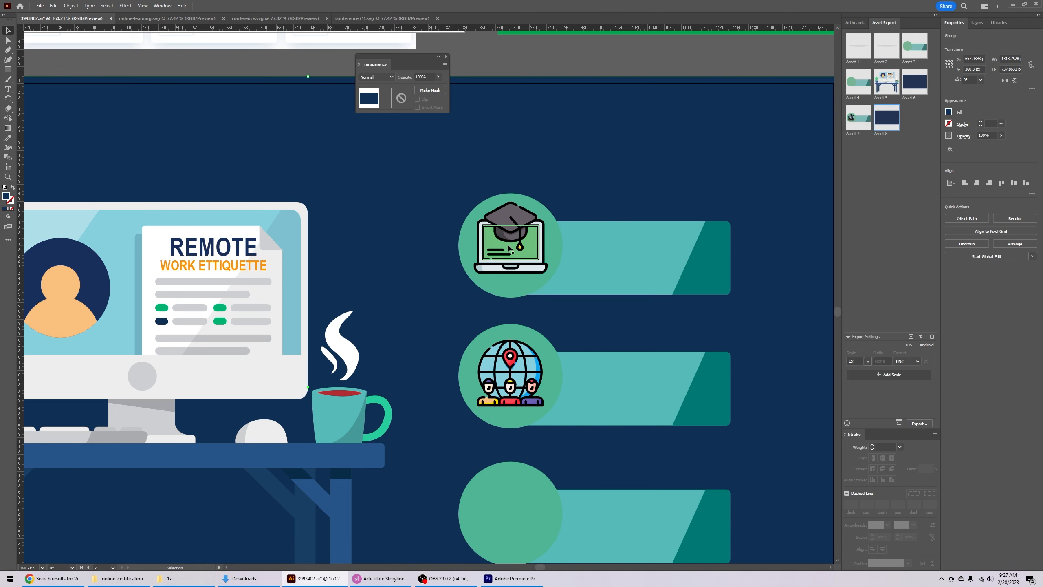
pyautogui.click(510, 247)
pyautogui.keyDown('shift'); pyautogui.click(697, 289); pyautogui.keyUp('shift')
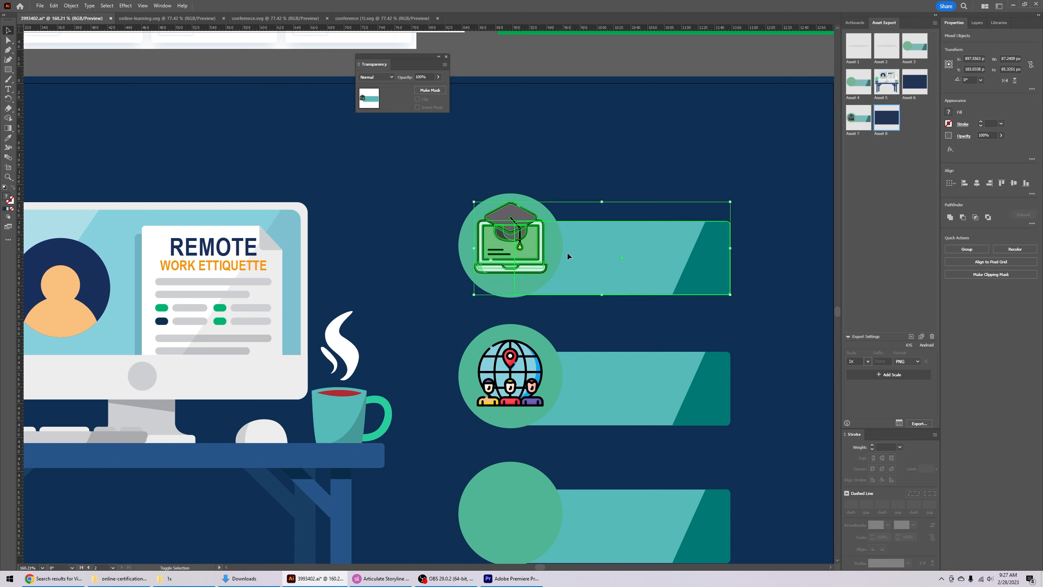
pyautogui.keyDown('shift'); pyautogui.click(697, 289); pyautogui.keyUp('shift')
pyautogui.moveTo(558, 272); pyautogui.dragTo(915, 236)
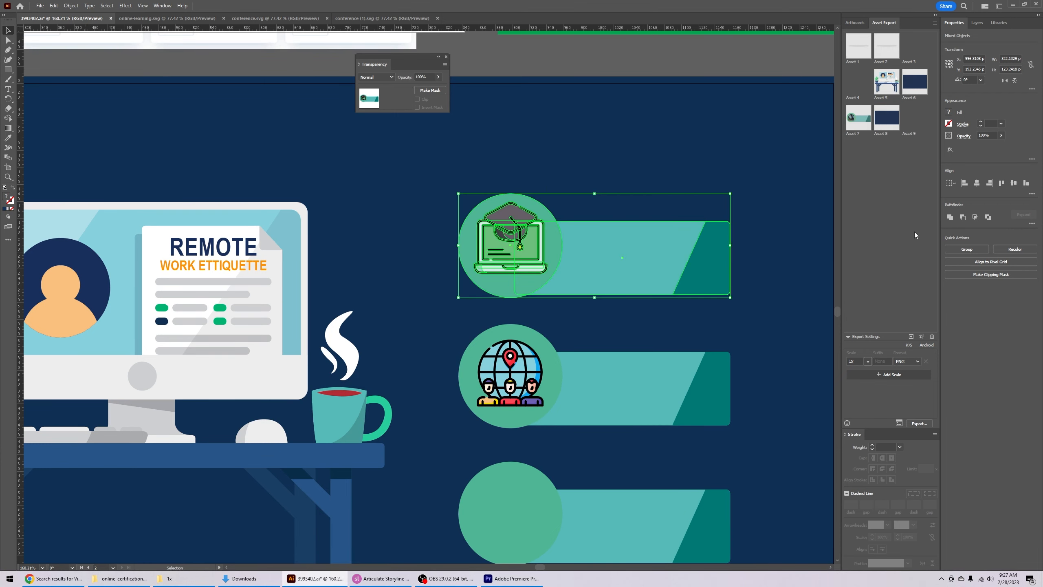
# - Add the recolored desk-and-computer group as an export asset
pyautogui.click(260, 313)
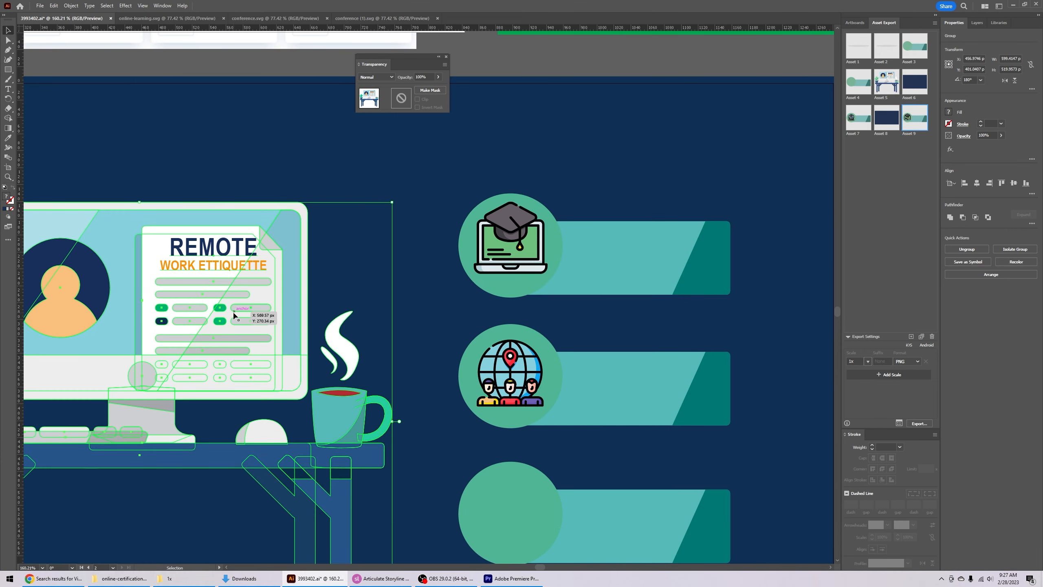
pyautogui.hotkey('ctrl', '-')
pyautogui.hotkey('ctrl', '-')
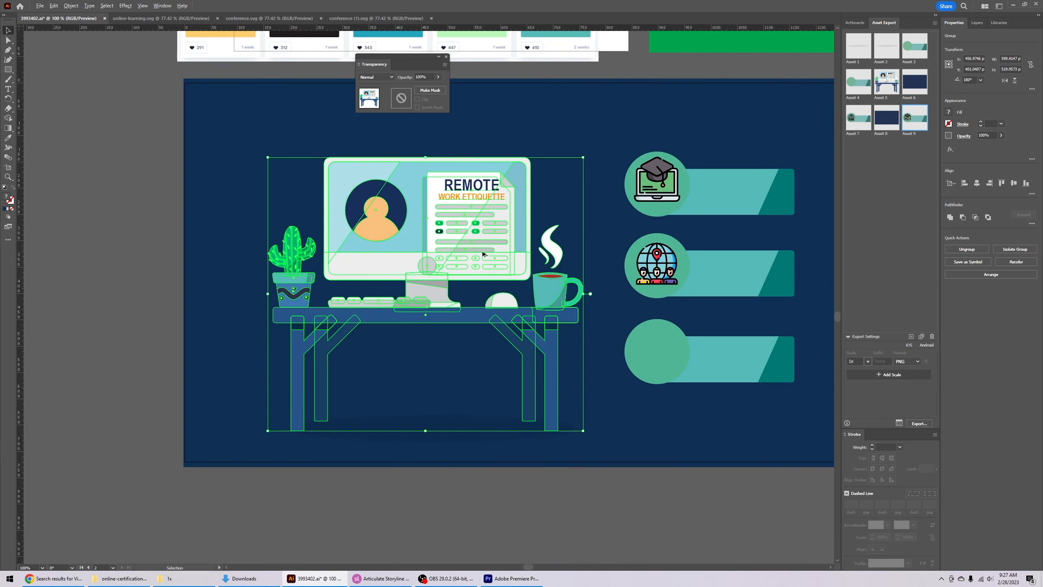
pyautogui.moveTo(278, 270); pyautogui.dragTo(869, 211)
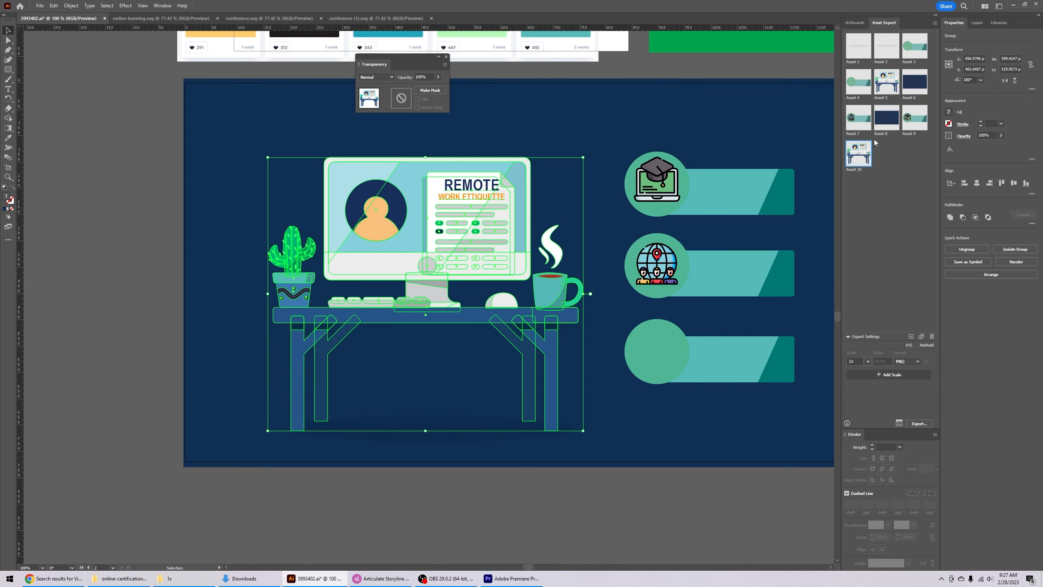
# - Export Assets 7 through 10 as 1x PNGs to the Assets folder, replacing the existing Asset 7.png
pyautogui.click(864, 123)
pyautogui.click(918, 424)
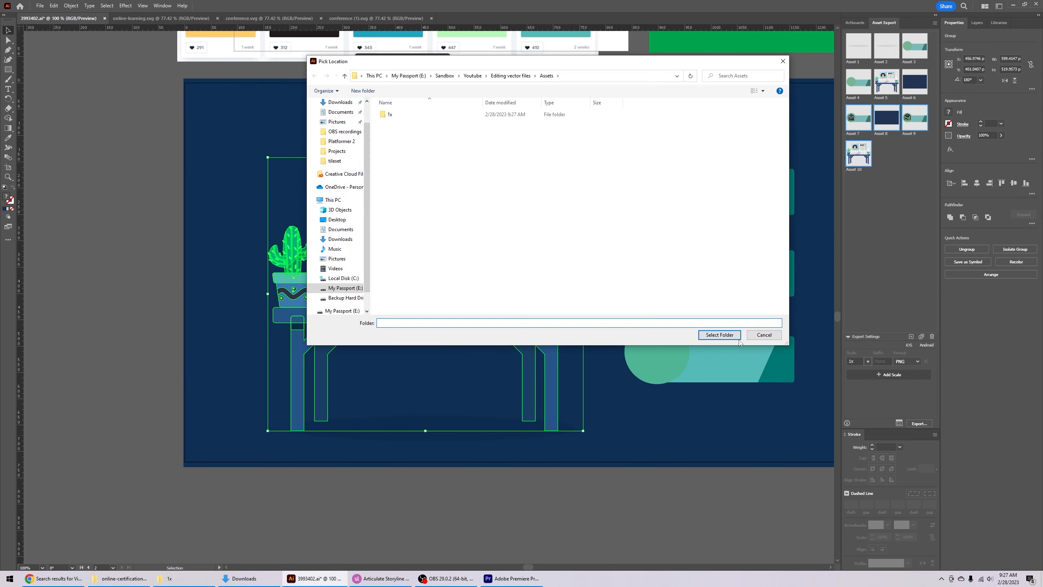
pyautogui.click(729, 333)
pyautogui.click(596, 316)
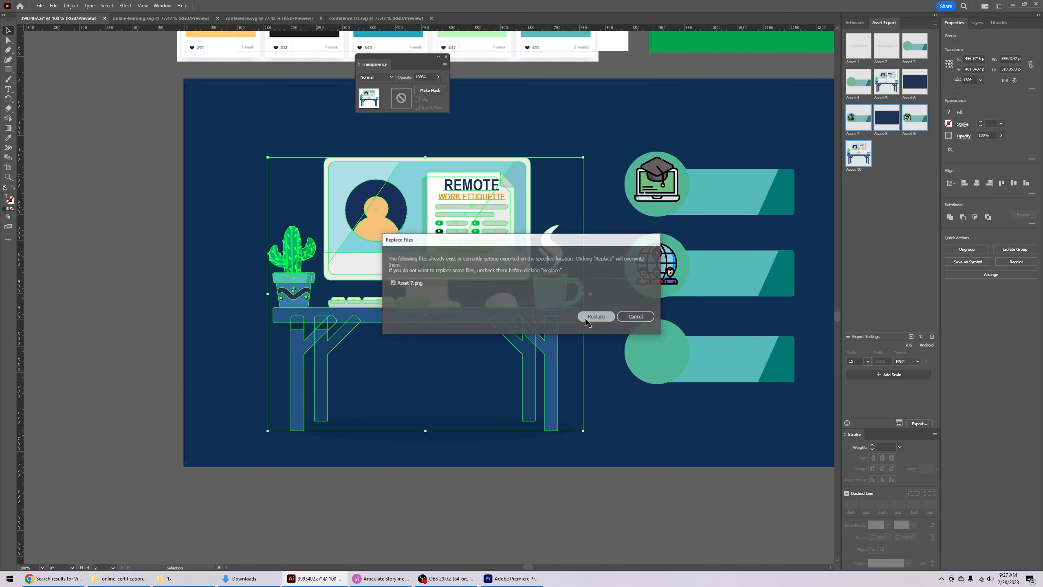
# - In Storyline, insert Asset 8 as a 1280 × 720 px slide background and order it behind the Asset 7 banner
pyautogui.click(371, 579)
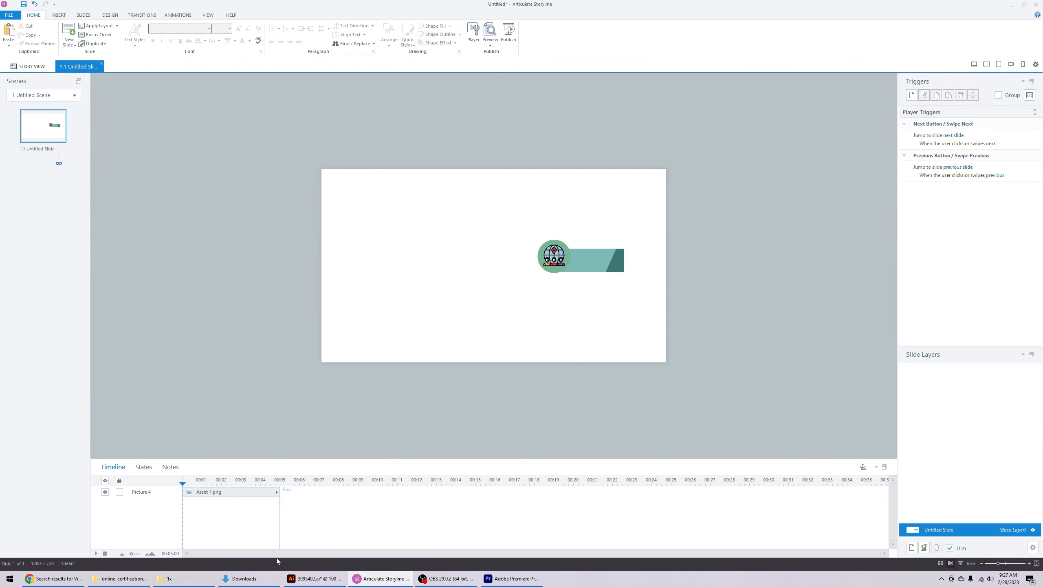
pyautogui.click(169, 578)
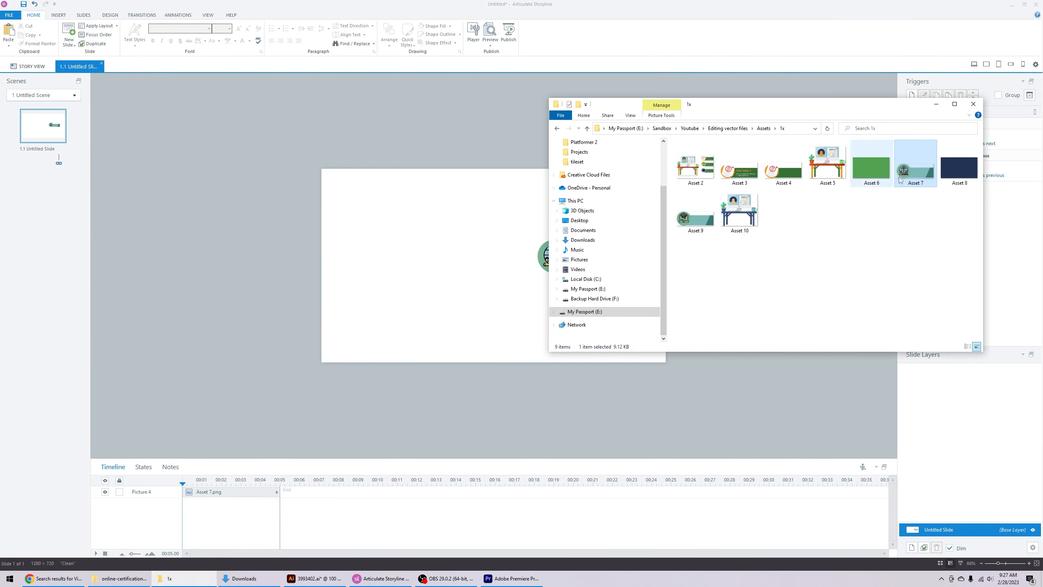
pyautogui.moveTo(959, 169); pyautogui.dragTo(493, 267)
pyautogui.moveTo(495, 361); pyautogui.dragTo(496, 361)
pyautogui.moveTo(229, 493); pyautogui.dragTo(230, 505)
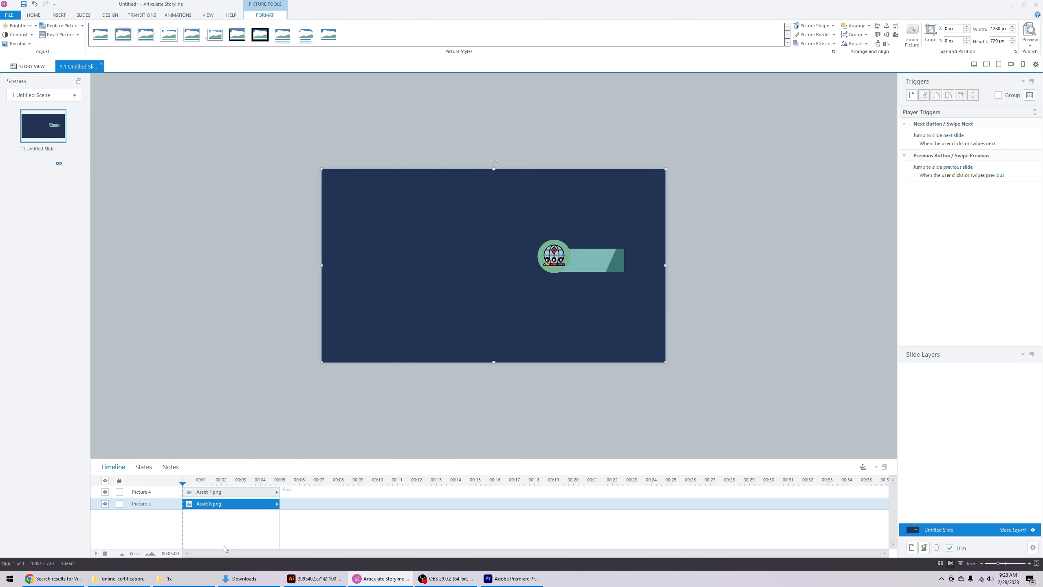
# - Insert Asset 9 and Asset 10 from the exported 1x assets folder onto the slide
pyautogui.click(193, 578)
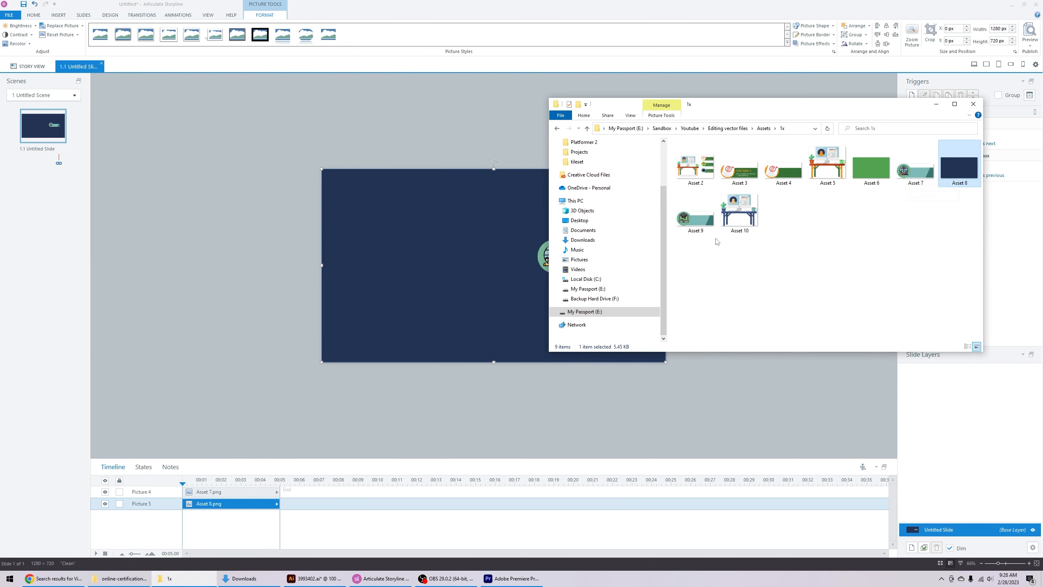
pyautogui.moveTo(695, 217); pyautogui.dragTo(586, 215)
pyautogui.click(194, 578)
pyautogui.moveTo(739, 212); pyautogui.dragTo(423, 288)
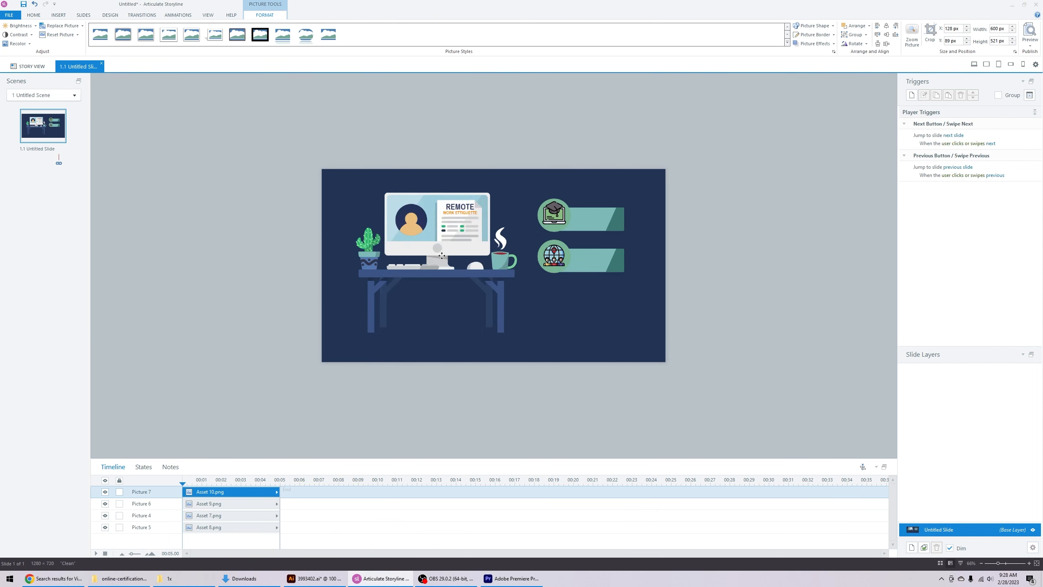
# - Duplicate the globe banner below the other two and enlarge all three banners to about 448 × 172 px
pyautogui.click(581, 264)
pyautogui.moveTo(581, 264); pyautogui.dragTo(653, 328)
pyautogui.keyDown('shift'); pyautogui.click(585, 217); pyautogui.keyUp('shift')
pyautogui.moveTo(617, 315); pyautogui.dragTo(599, 321)
# - Spread the three banners in a vertical stack beside the desk and scale the desk illustration to about 492 × 427 px
pyautogui.click(487, 274)
pyautogui.moveTo(512, 200); pyautogui.dragTo(488, 222)
pyautogui.moveTo(429, 265); pyautogui.dragTo(425, 255)
pyautogui.moveTo(549, 308); pyautogui.dragTo(536, 315)
pyautogui.moveTo(542, 273); pyautogui.dragTo(531, 269)
pyautogui.moveTo(555, 234); pyautogui.dragTo(542, 219)
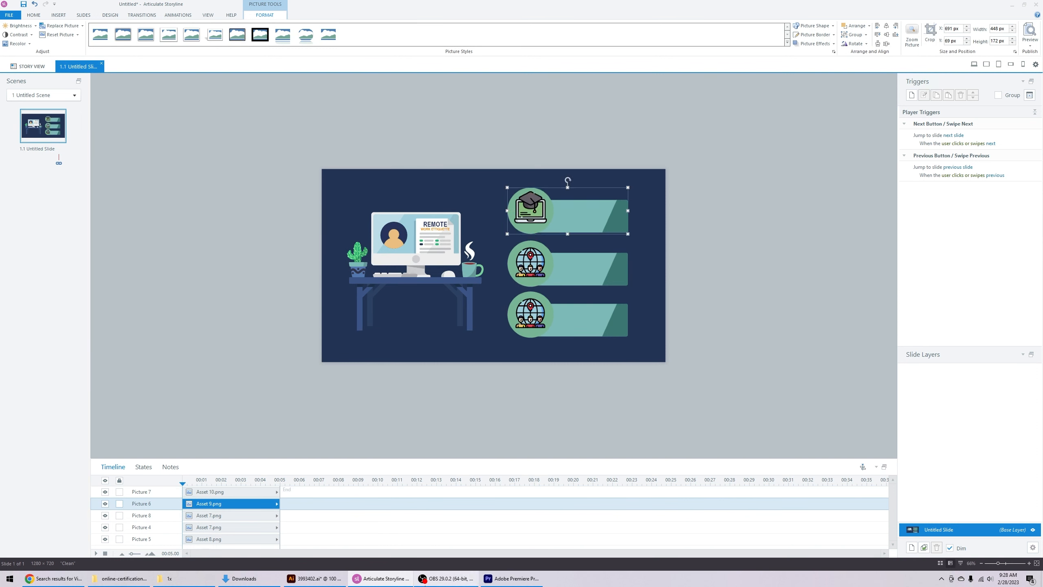
pyautogui.moveTo(557, 334); pyautogui.dragTo(557, 337)
pyautogui.moveTo(428, 260); pyautogui.dragTo(418, 259)
pyautogui.moveTo(475, 212); pyautogui.dragTo(470, 216)
pyautogui.moveTo(412, 260); pyautogui.dragTo(417, 260)
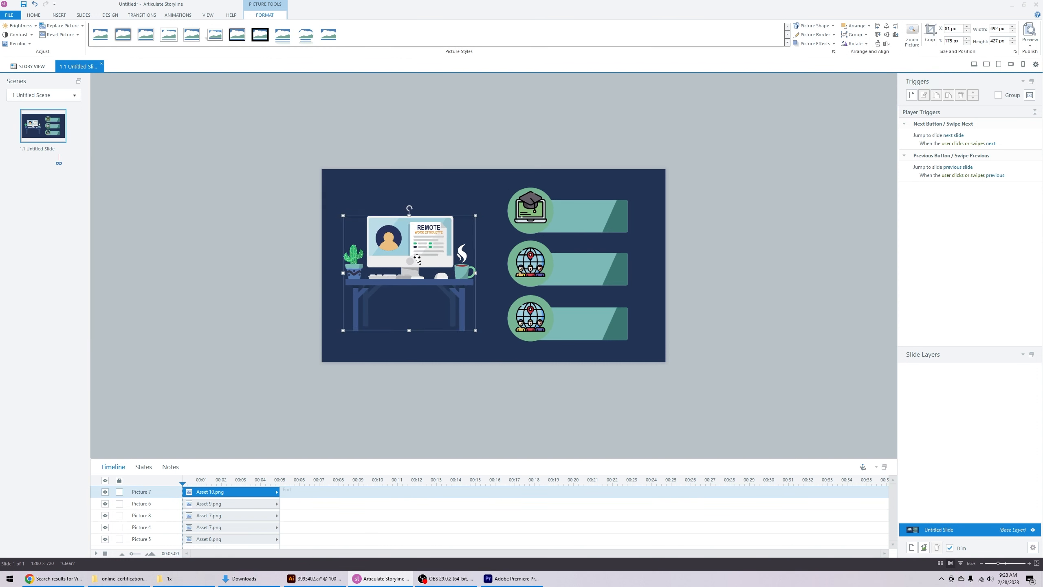
# - Shift the three banners closer to the desk and resize them together to about 451 × 173 px
pyautogui.click(538, 219)
pyautogui.moveTo(537, 219); pyautogui.dragTo(521, 219)
pyautogui.moveTo(527, 263); pyautogui.dragTo(514, 267)
pyautogui.moveTo(521, 314); pyautogui.dragTo(506, 313)
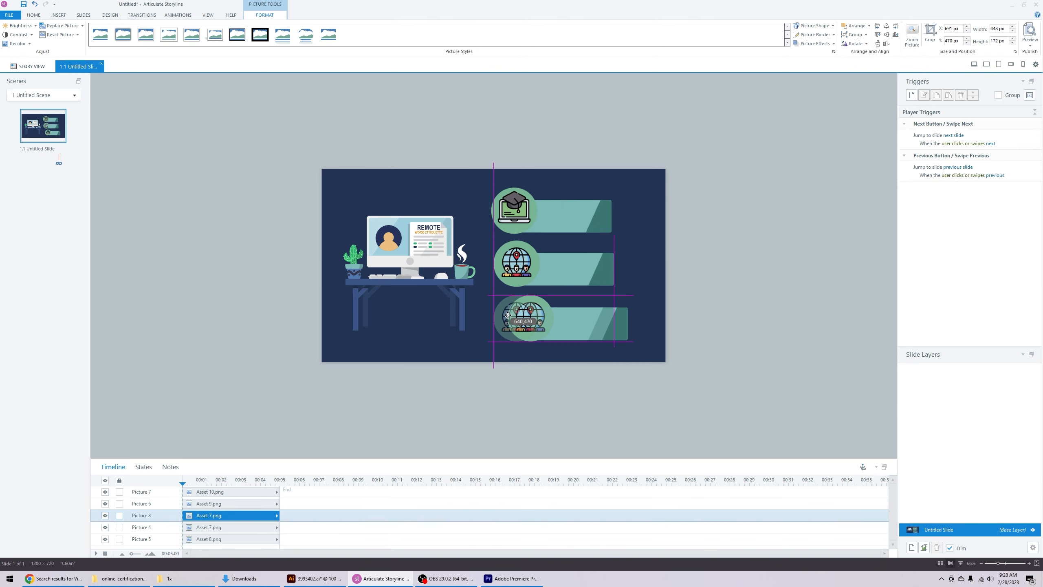
pyautogui.keyDown('shift'); pyautogui.click(532, 263); pyautogui.keyUp('shift')
pyautogui.keyDown('shift'); pyautogui.click(555, 211); pyautogui.keyUp('shift')
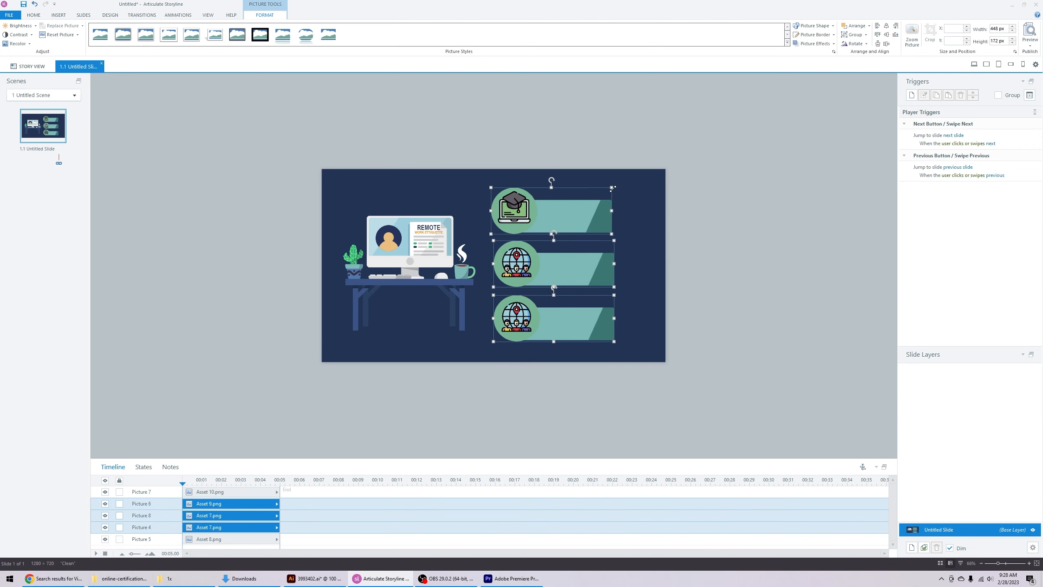
pyautogui.moveTo(613, 188)
pyautogui.mouseDown()
pyautogui.moveTo(626, 182)
pyautogui.moveTo(612, 188)
pyautogui.mouseUp()
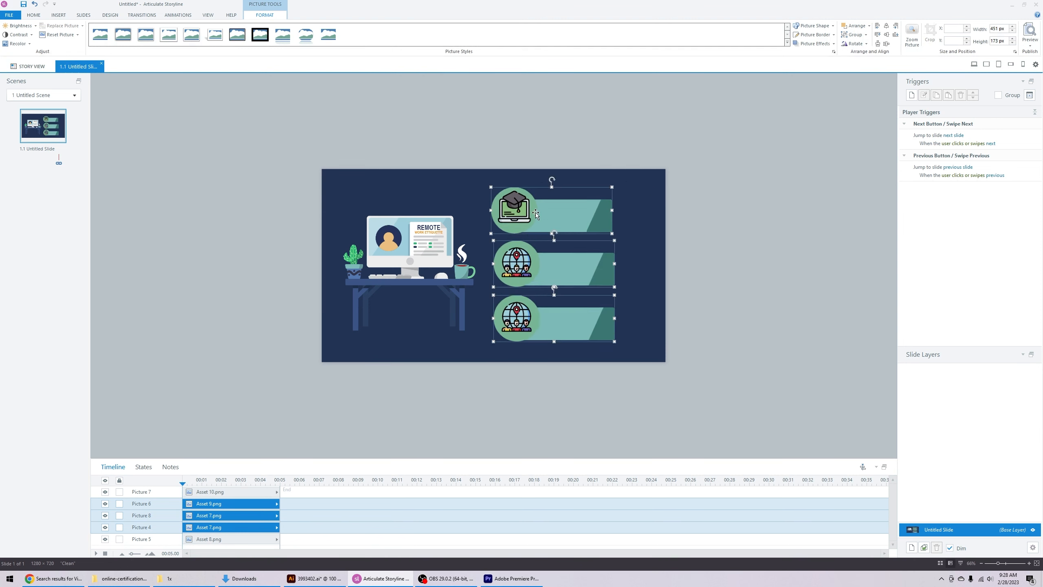
pyautogui.click(729, 226)
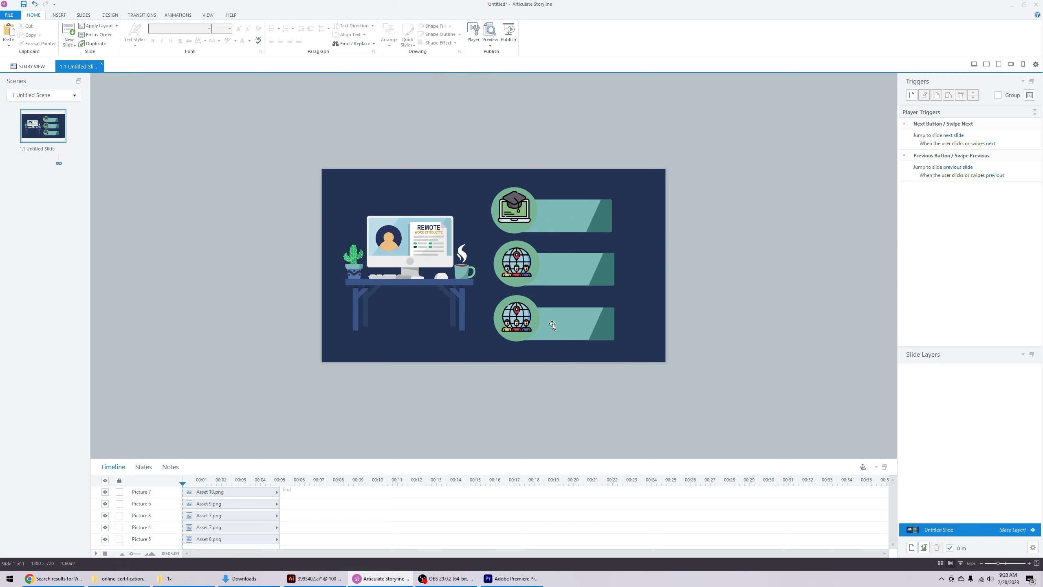
# - Enlarge the desk illustration to about 550 × 477 px and move the three banners together slightly away from it
pyautogui.moveTo(440, 235)
pyautogui.mouseDown()
pyautogui.moveTo(481, 216)
pyautogui.moveTo(460, 237)
pyautogui.mouseUp()
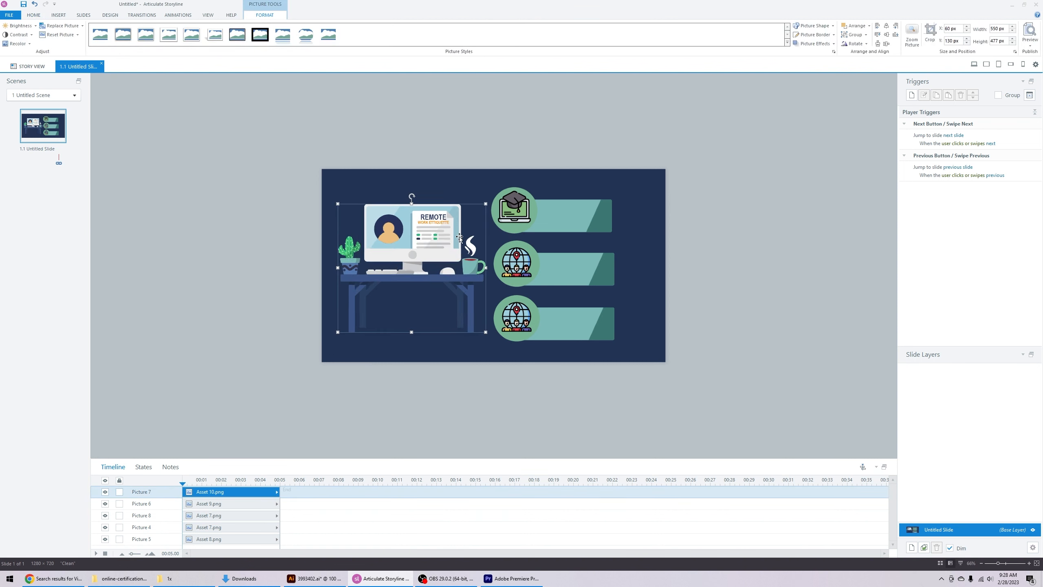
pyautogui.click(564, 256)
pyautogui.keyDown('shift'); pyautogui.click(558, 208); pyautogui.keyUp('shift')
pyautogui.keyDown('shift'); pyautogui.click(549, 323); pyautogui.keyUp('shift')
pyautogui.moveTo(549, 323); pyautogui.dragTo(561, 325)
pyautogui.click(728, 273)
# - Try to lengthen the top graduation-cap banner by stretching the picture toward the slide's right edge
pyautogui.click(606, 216)
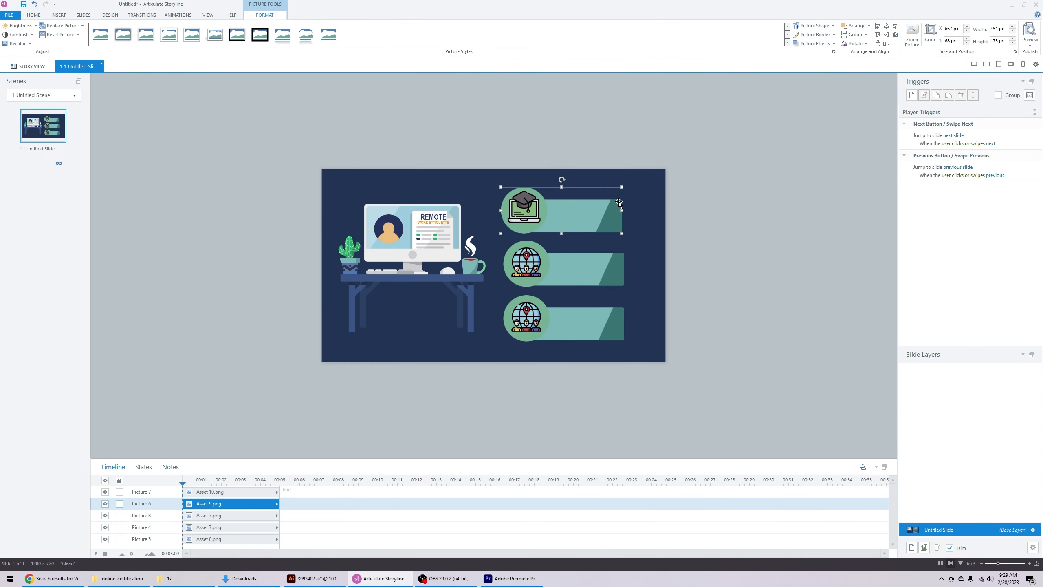
pyautogui.moveTo(621, 210); pyautogui.dragTo(664, 217)
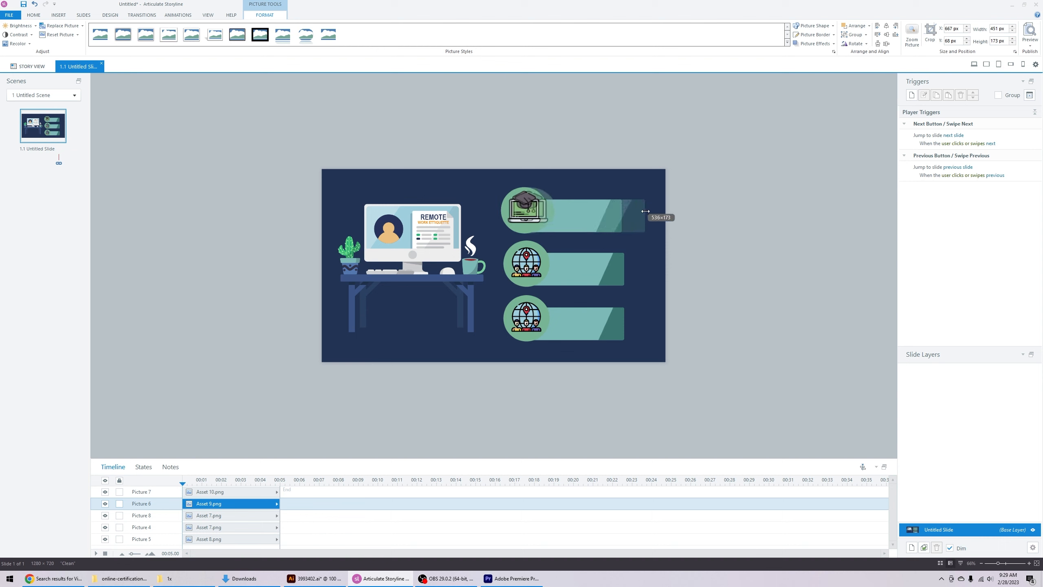
pyautogui.click(705, 237)
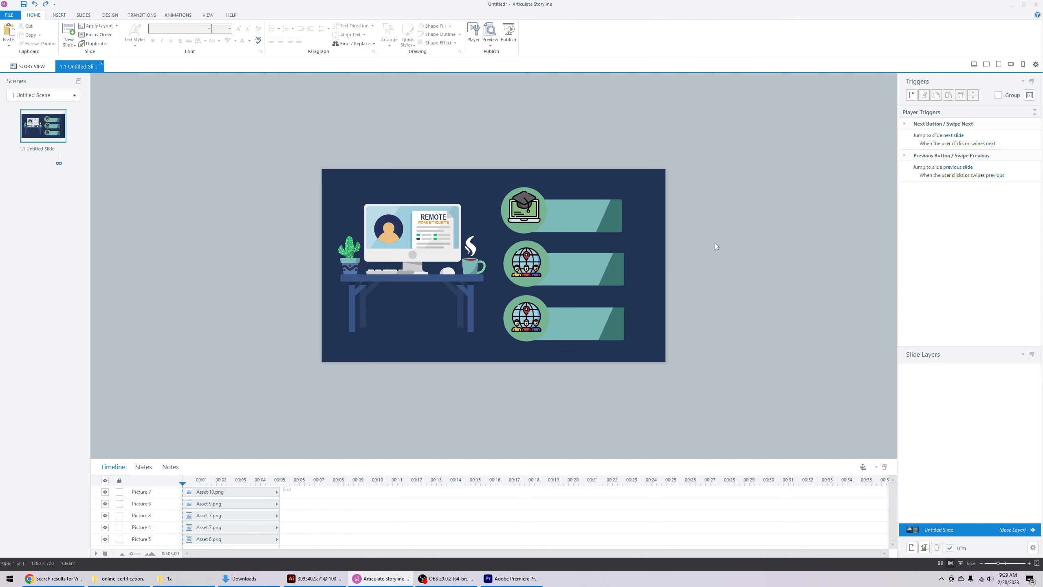
# - Switch to Illustrator and move the navy background aside so the three banners sit on the bare artboard
pyautogui.click(318, 580)
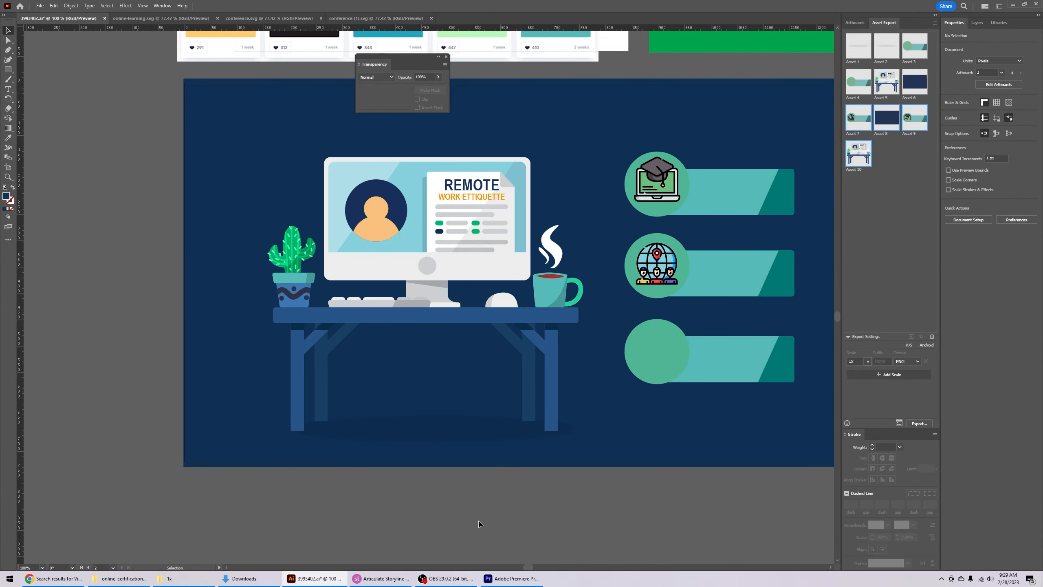
pyautogui.moveTo(554, 375); pyautogui.dragTo(446, 405)
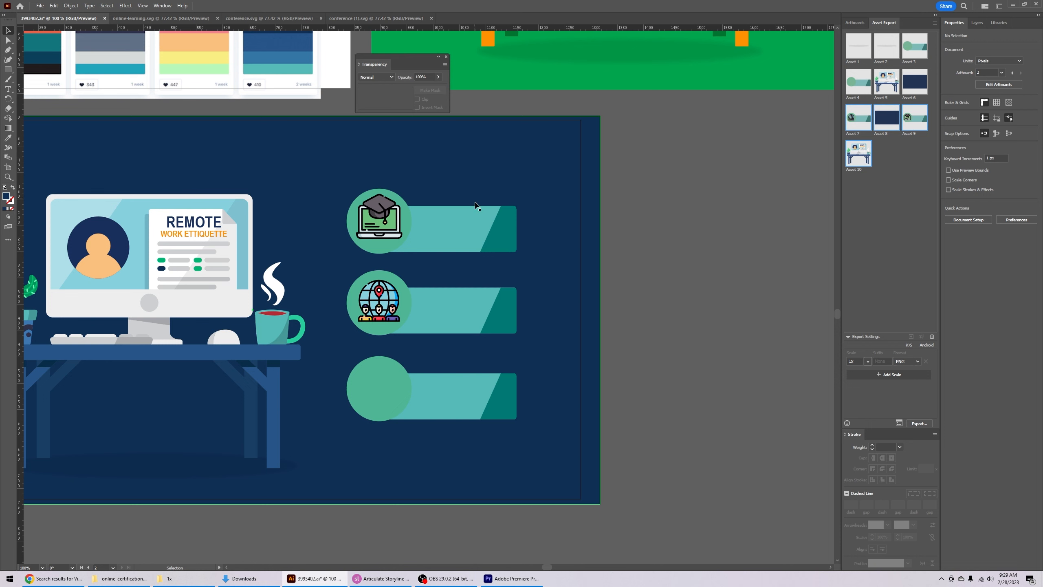
pyautogui.moveTo(562, 171); pyautogui.dragTo(282, 173)
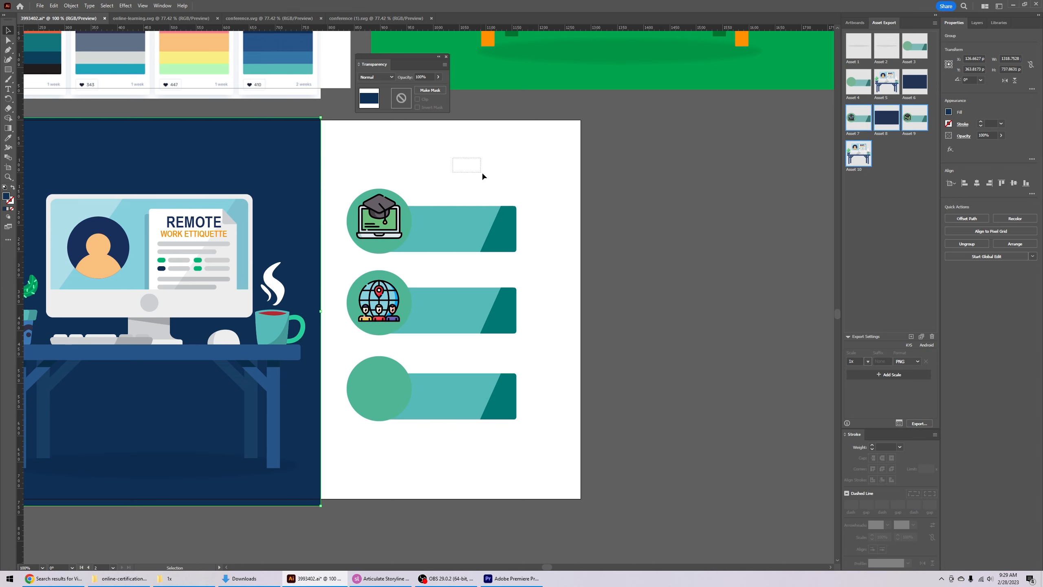
pyautogui.moveTo(483, 175); pyautogui.dragTo(493, 177)
# - Try to extend the top banner by pulling its right-end anchor points outward with the Direct Selection tool, and undo the change
pyautogui.click(7, 40)
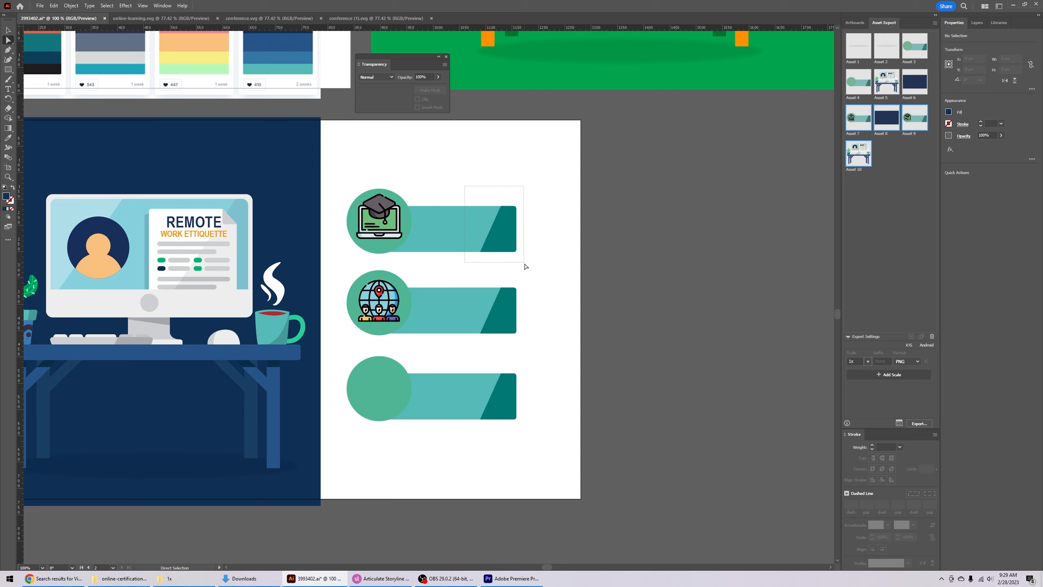
pyautogui.moveTo(525, 266); pyautogui.dragTo(481, 199)
pyautogui.moveTo(498, 245); pyautogui.dragTo(466, 165)
pyautogui.moveTo(553, 264); pyautogui.dragTo(550, 264)
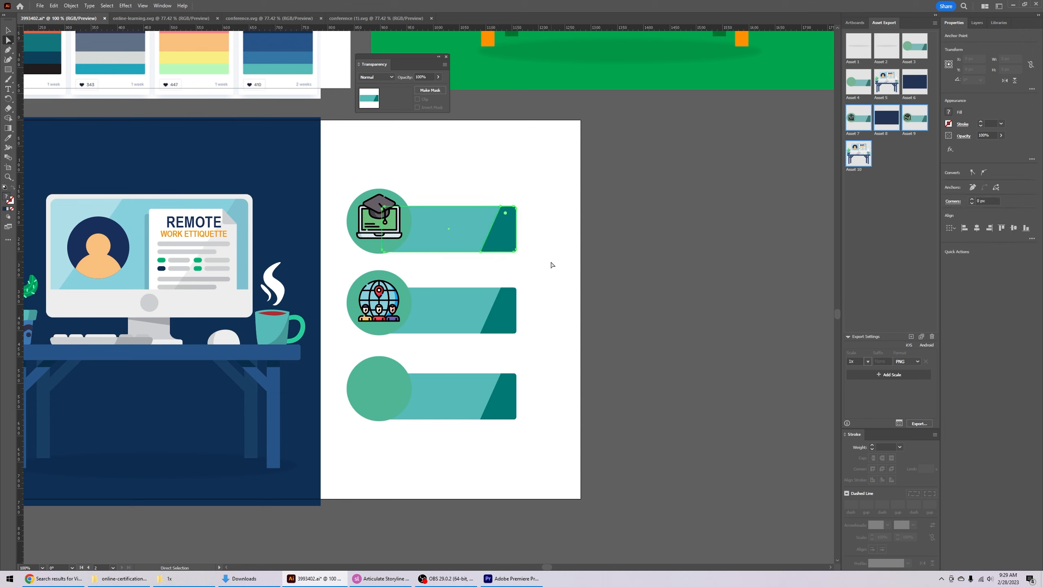
pyautogui.moveTo(518, 211); pyautogui.dragTo(626, 211)
pyautogui.hotkey('ctrl', 'z')
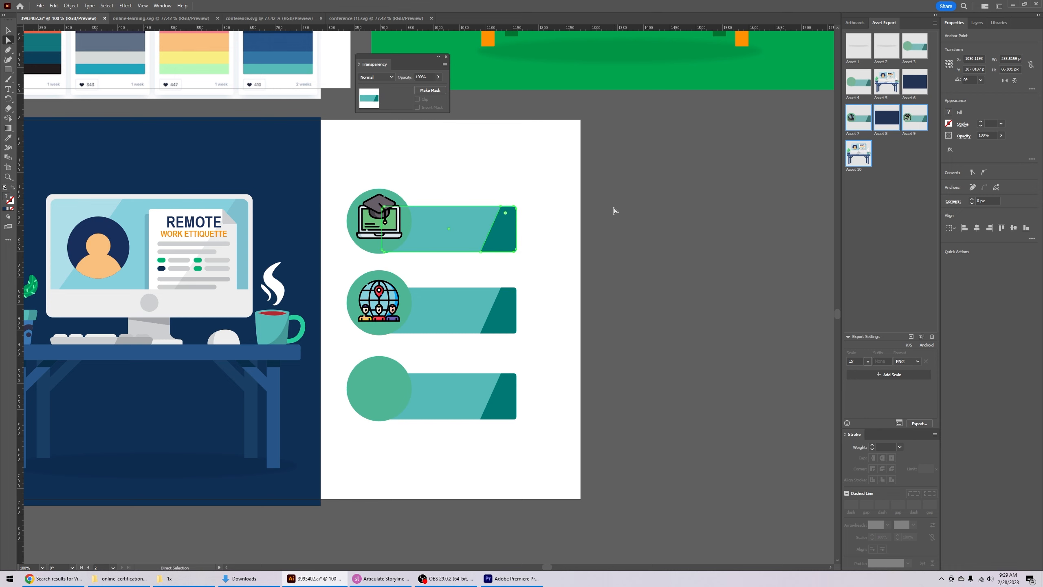
pyautogui.click(558, 206)
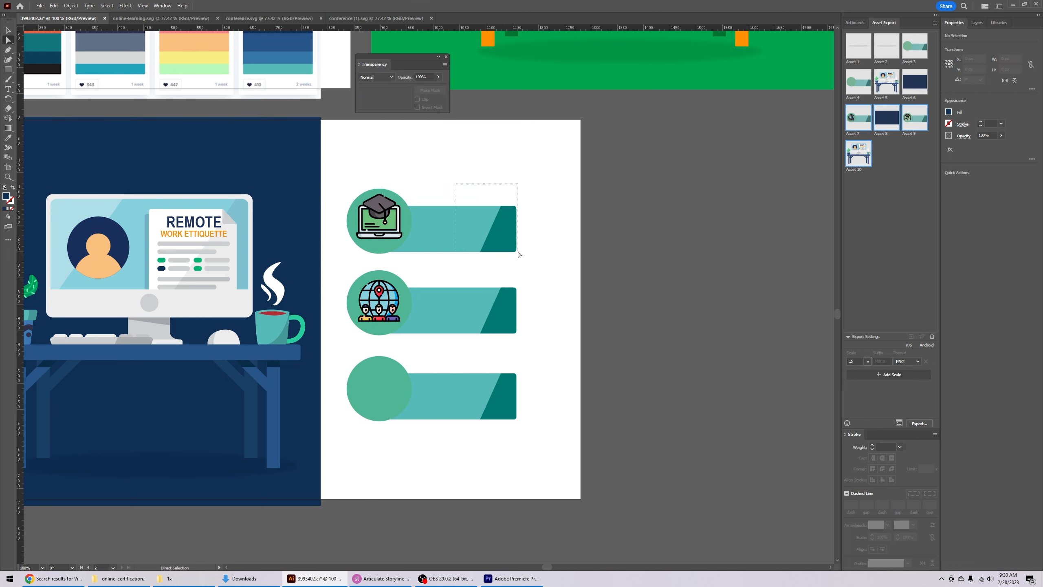
# - Lengthen the top banner's bar to about 361 px by moving its right-end anchor points together with the dark end piece
pyautogui.moveTo(518, 255); pyautogui.dragTo(536, 267)
pyautogui.moveTo(517, 233); pyautogui.dragTo(574, 235)
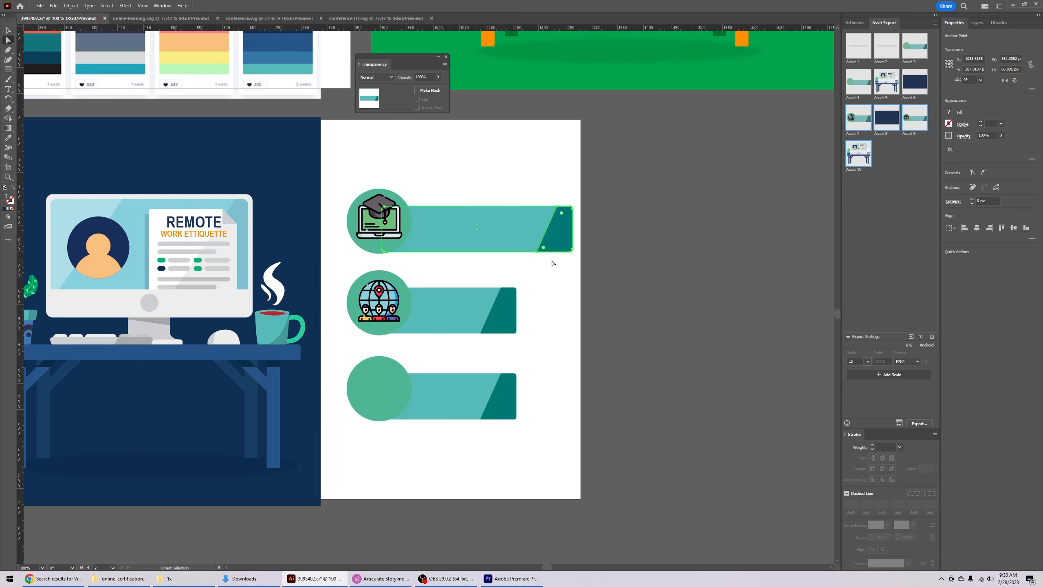
pyautogui.click(553, 276)
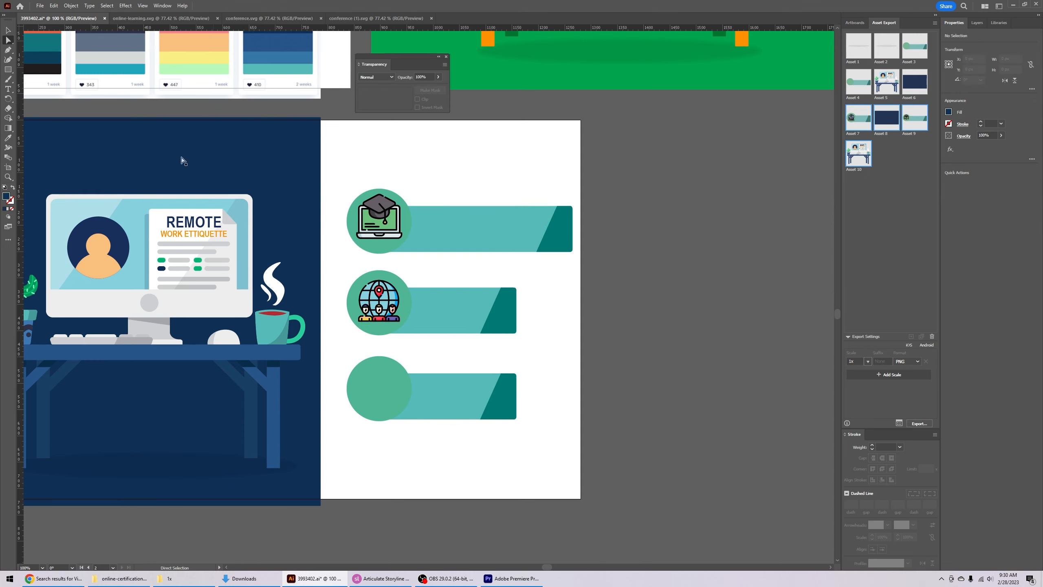
# - Extend the right end of the middle globe banner to match the top banner's length
pyautogui.click(7, 40)
pyautogui.moveTo(528, 331); pyautogui.dragTo(551, 351)
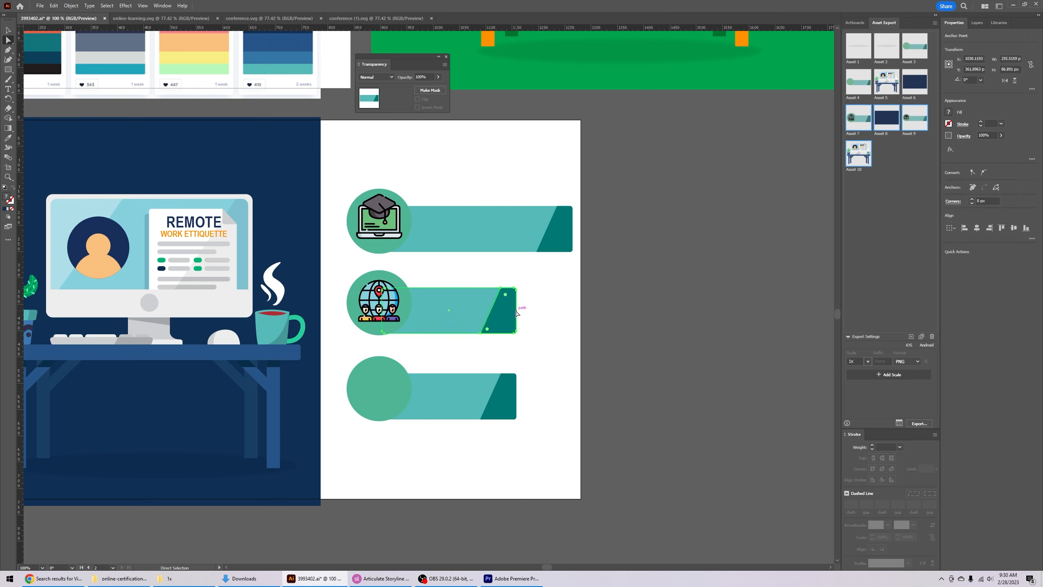
pyautogui.moveTo(516, 313); pyautogui.dragTo(575, 309)
pyautogui.click(503, 354)
pyautogui.click(509, 383)
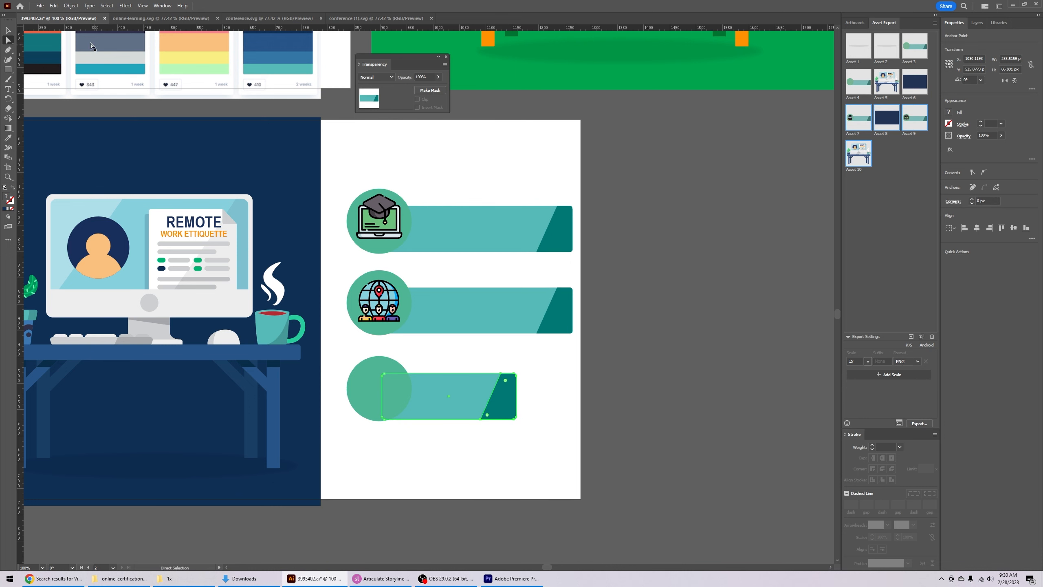
# - Add the lengthened top banner with its icon as a single export asset and export it as a 1x PNG
pyautogui.press('v')
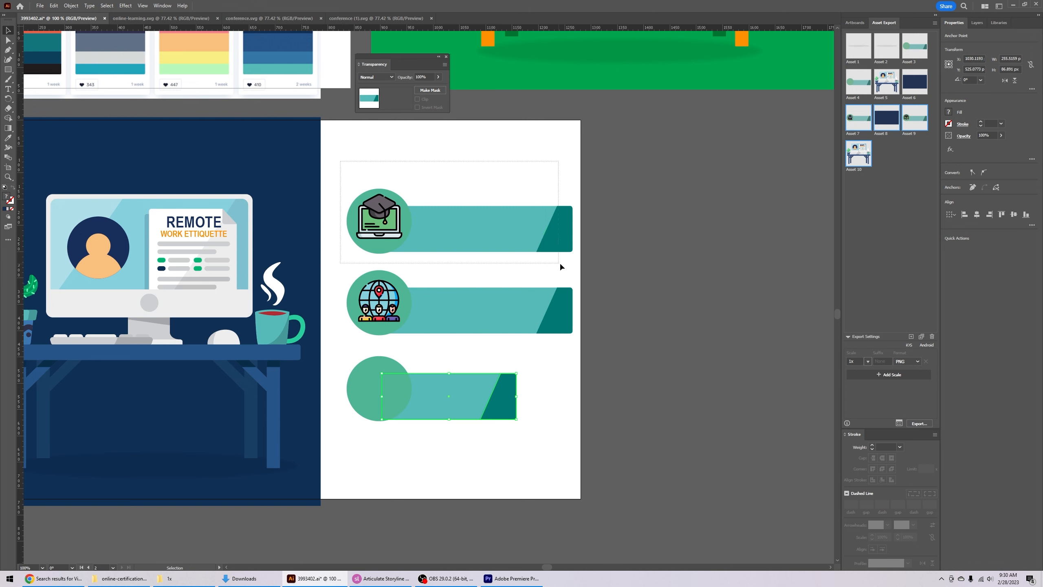
pyautogui.moveTo(561, 265); pyautogui.dragTo(561, 265)
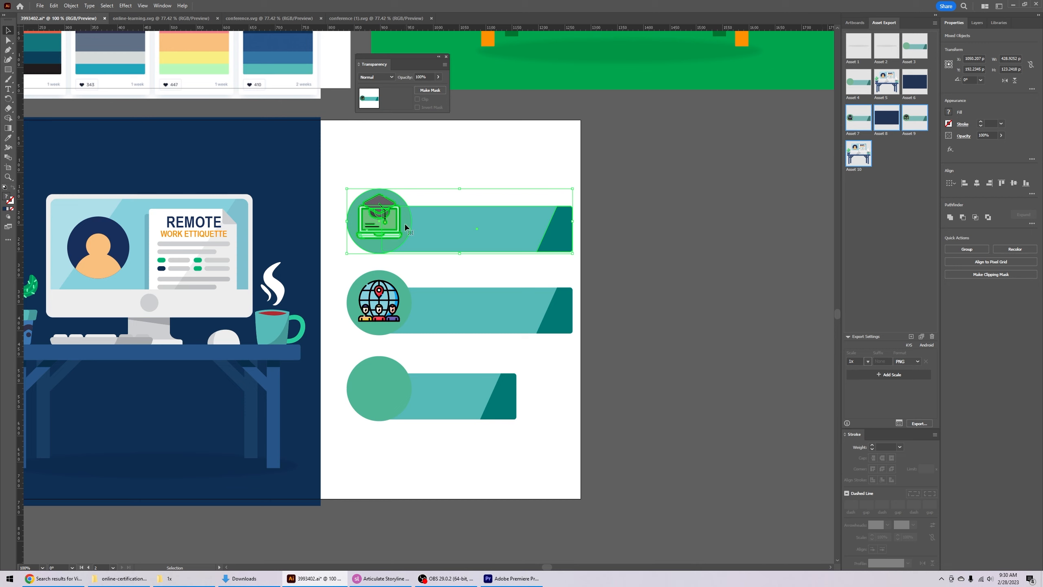
pyautogui.moveTo(431, 235); pyautogui.dragTo(864, 226)
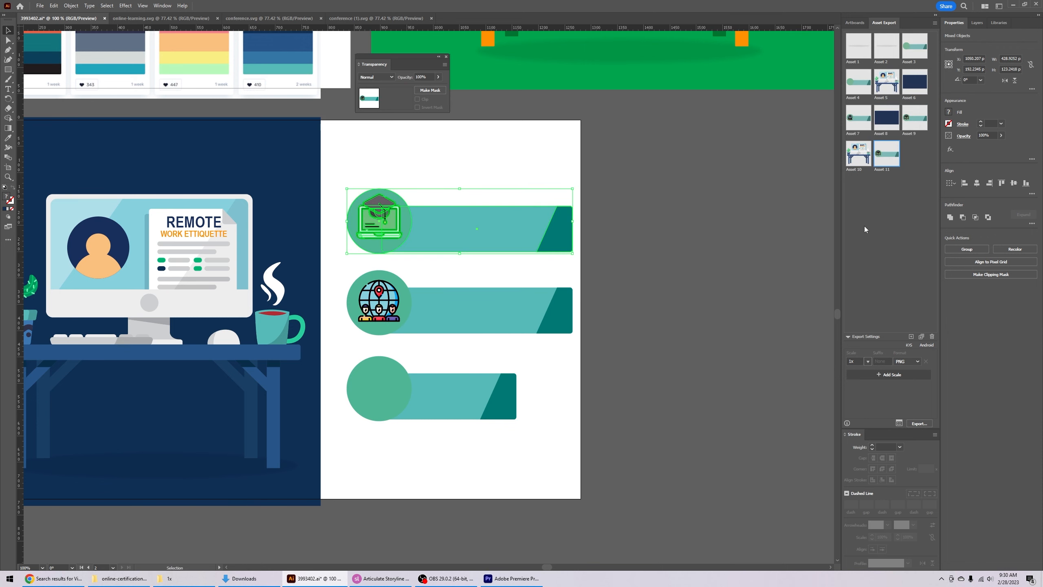
pyautogui.click(920, 424)
pyautogui.click(720, 335)
# - In Storyline, replace the top graduation-cap banner with Asset 11, sized about 579 × 167 px above the globe banners
pyautogui.click(374, 582)
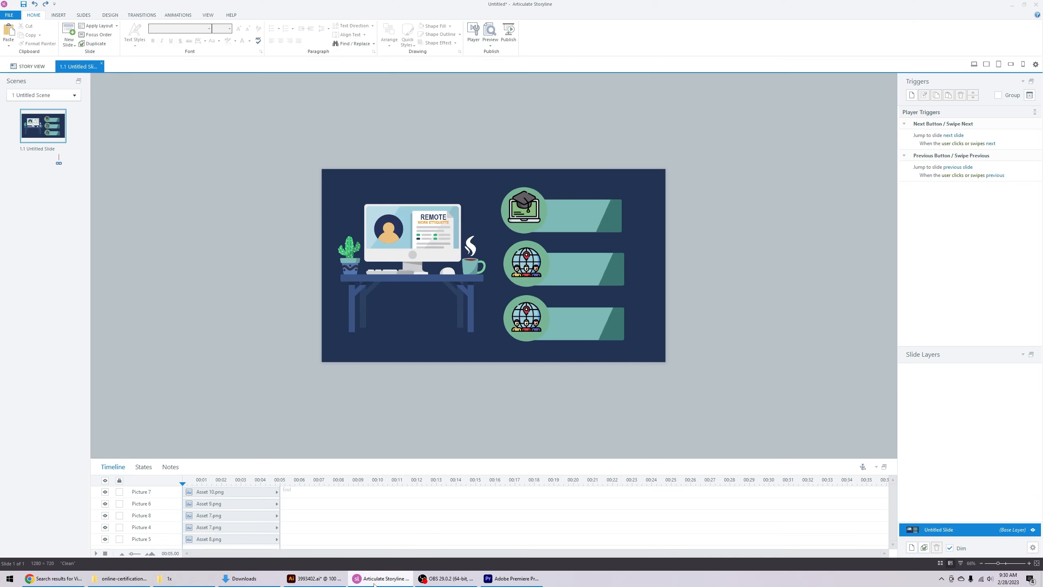
pyautogui.click(563, 212)
pyautogui.press('Delete')
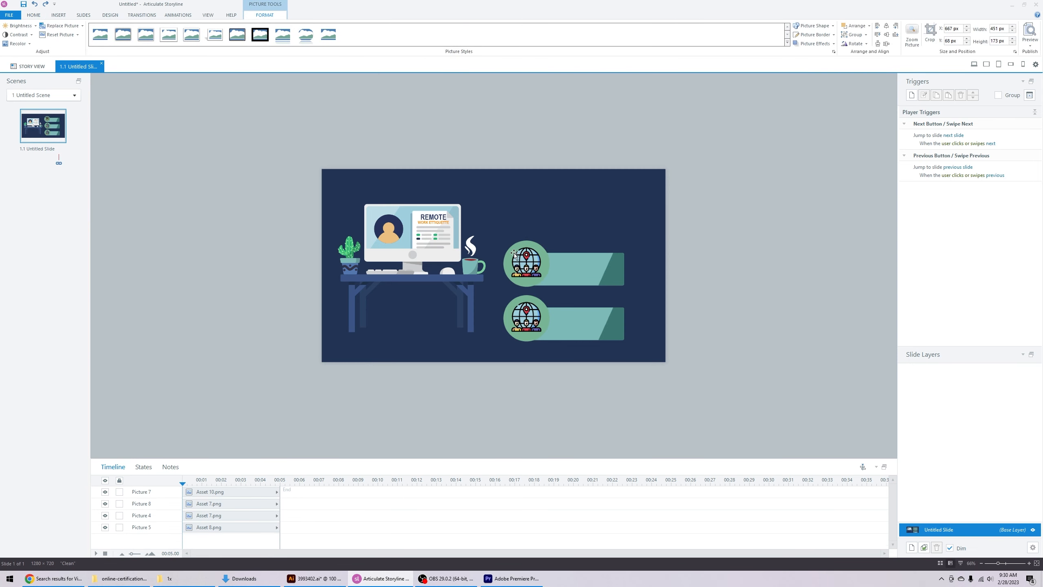
pyautogui.click(168, 579)
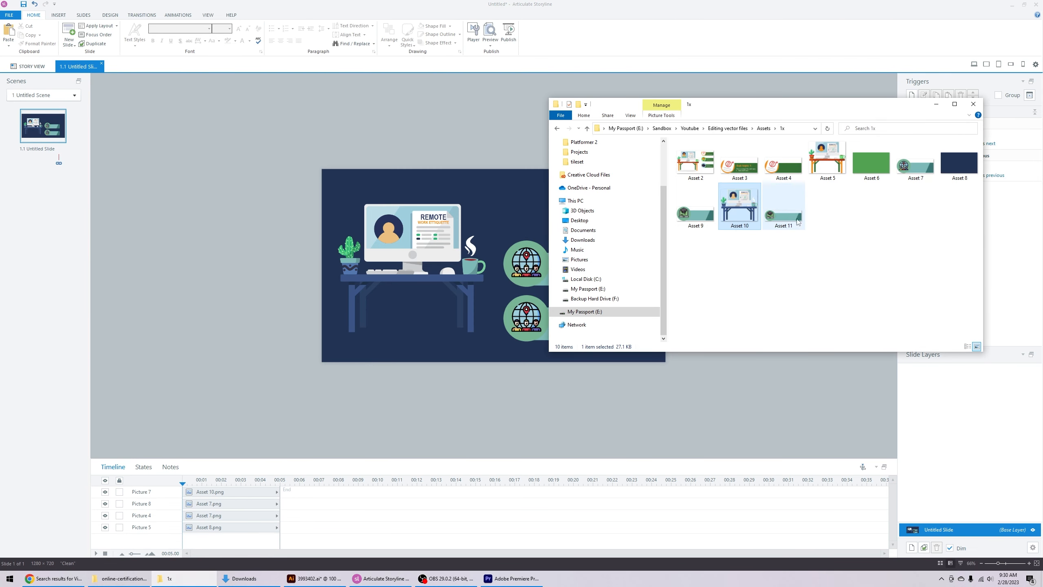
pyautogui.moveTo(790, 221); pyautogui.dragTo(552, 221)
pyautogui.moveTo(620, 202)
pyautogui.mouseDown()
pyautogui.moveTo(659, 191)
pyautogui.moveTo(608, 218)
pyautogui.mouseUp()
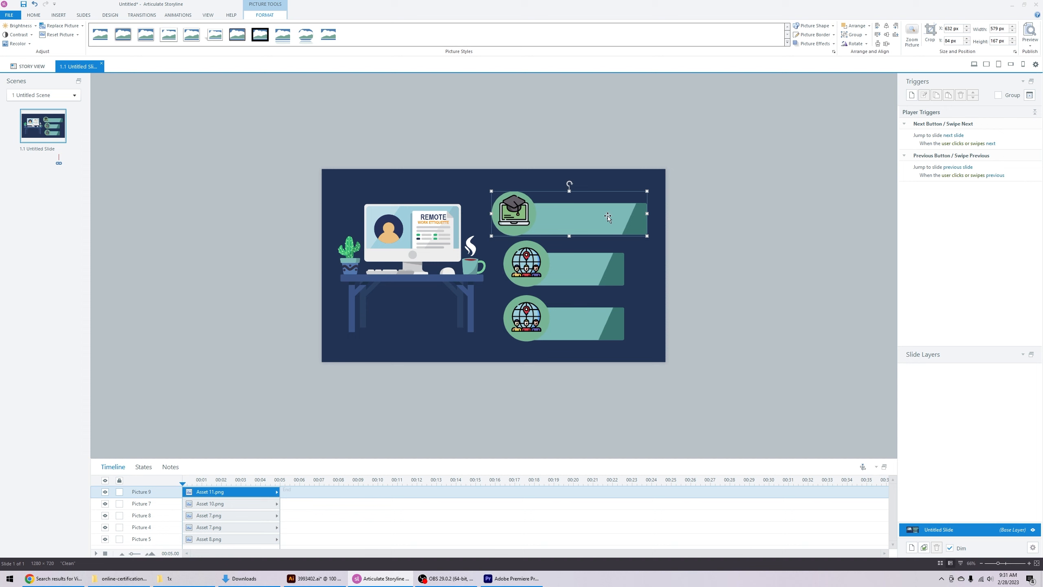
# - Delete the two globe banners and stack two copies of the Asset 11 banner in their place
pyautogui.click(529, 271)
pyautogui.press('Delete')
pyautogui.click(530, 332)
pyautogui.press('Delete')
pyautogui.click(556, 220)
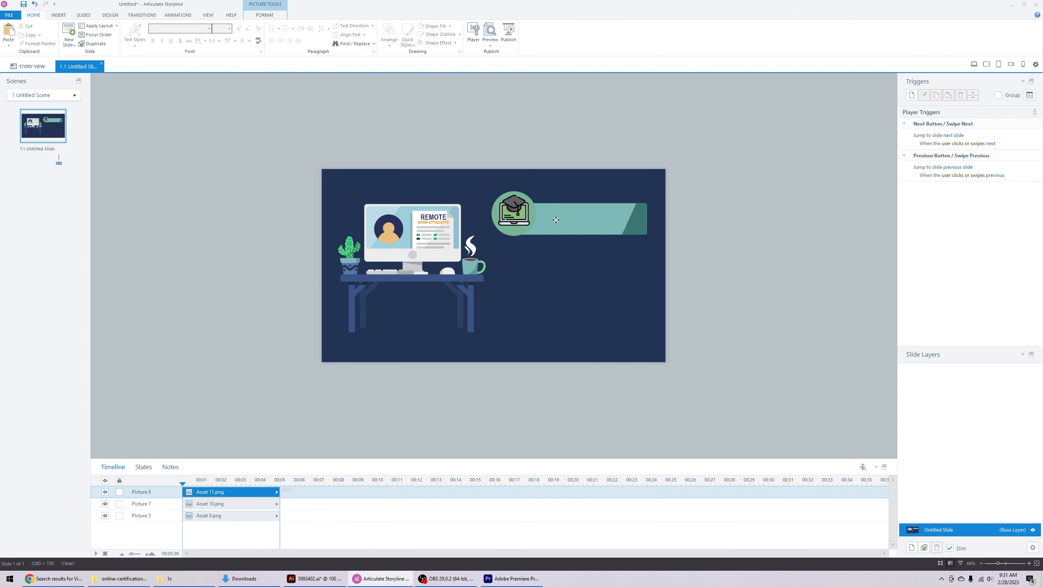
pyautogui.moveTo(555, 220); pyautogui.dragTo(564, 313)
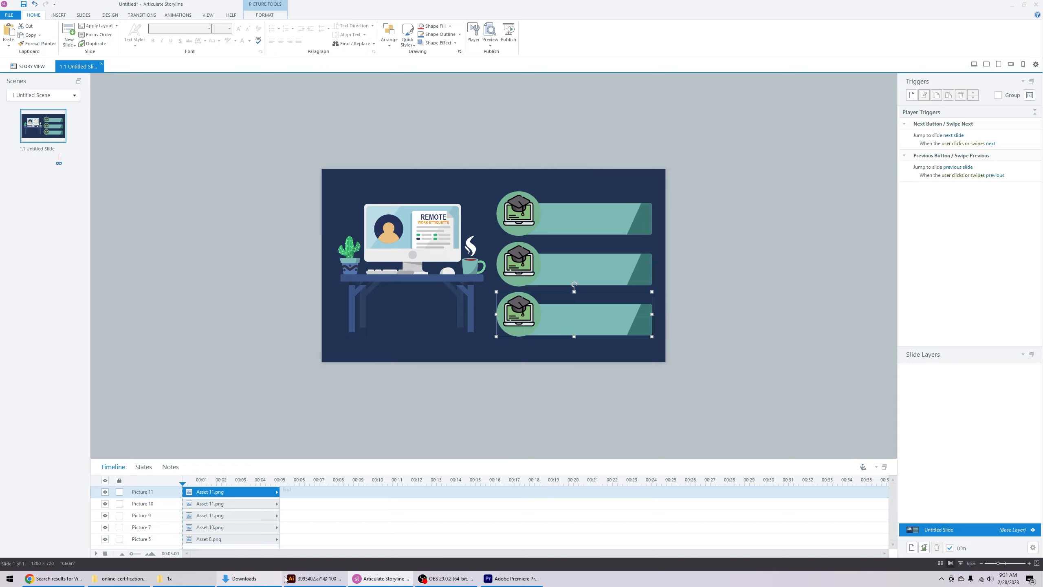
# - Switch to Illustrator, try pulling the dark end piece off the top banner, and undo the move
pyautogui.click(314, 578)
pyautogui.click(562, 244)
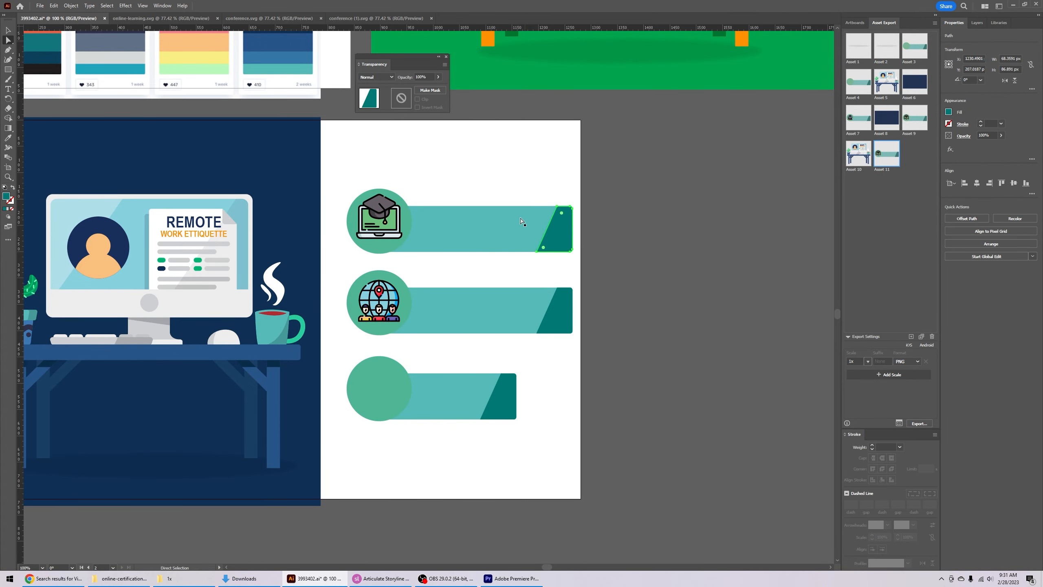
pyautogui.moveTo(563, 242); pyautogui.dragTo(697, 246)
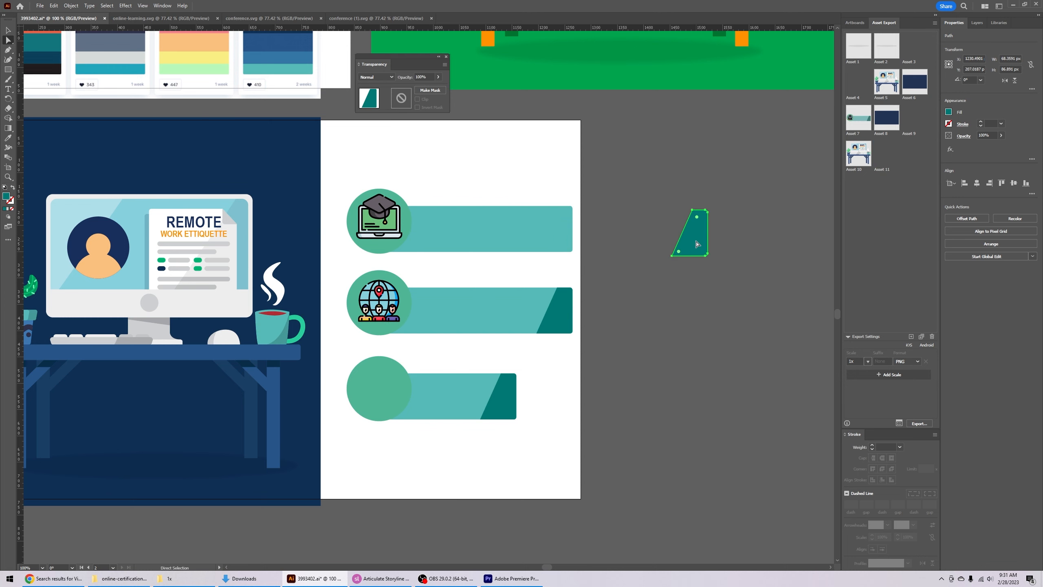
pyautogui.hotkey('ctrl', 'z')
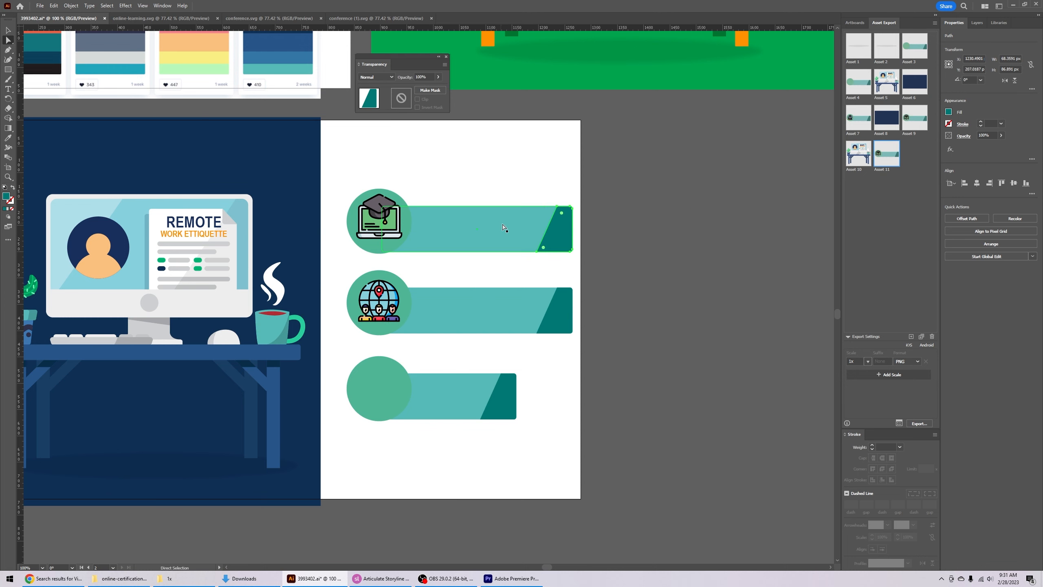
# - Switch to Storyline and move the desk-and-computer picture slightly higher on the slide, beside the three banners
pyautogui.click(673, 250)
pyautogui.click(390, 582)
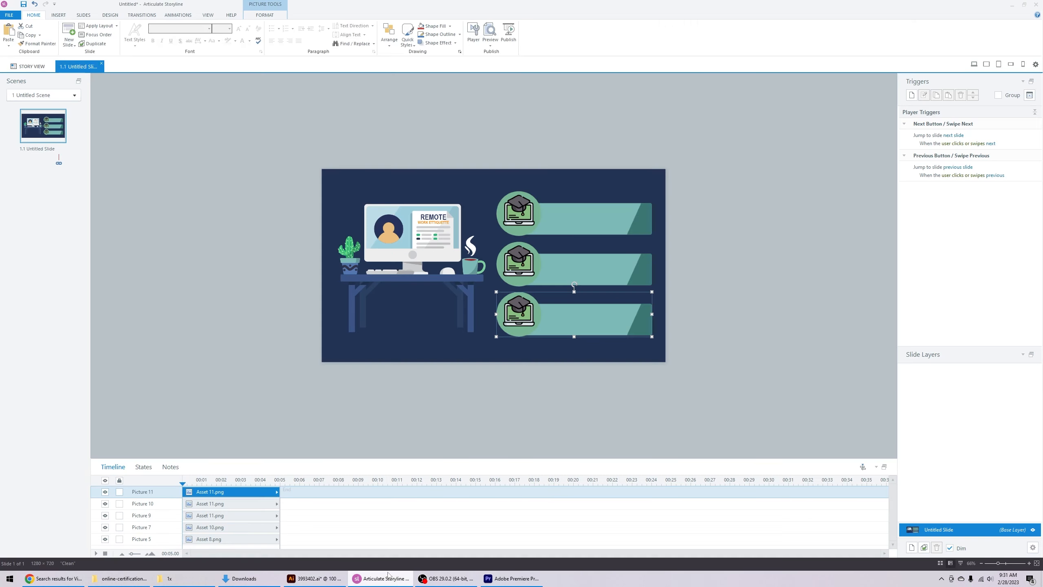
pyautogui.click(450, 256)
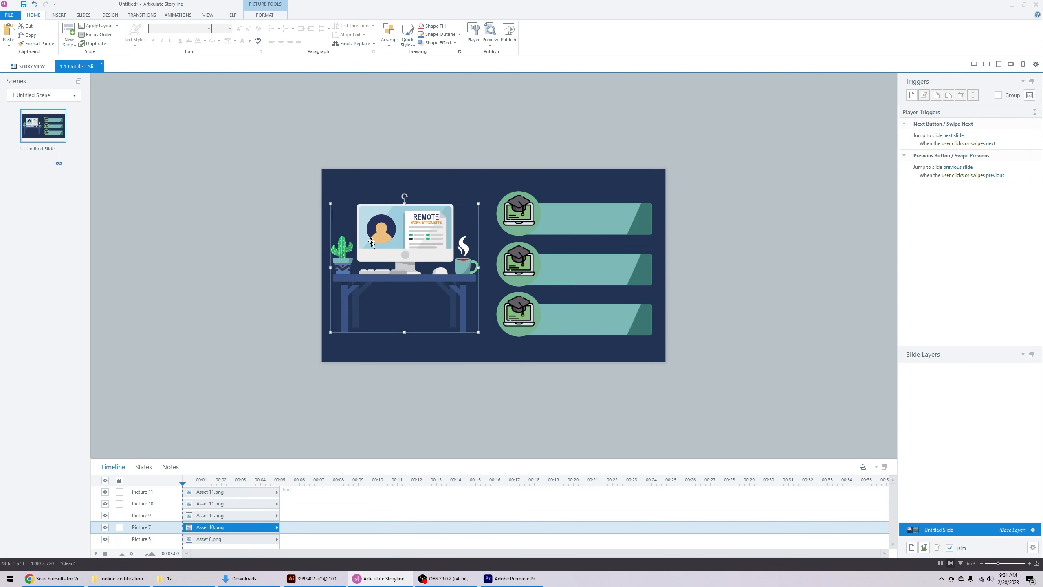
pyautogui.moveTo(369, 239); pyautogui.dragTo(376, 236)
# - Try adding a text box with the placeholder text "asdfasd" on the top banner and reducing its font size to 18
pyautogui.click(58, 15)
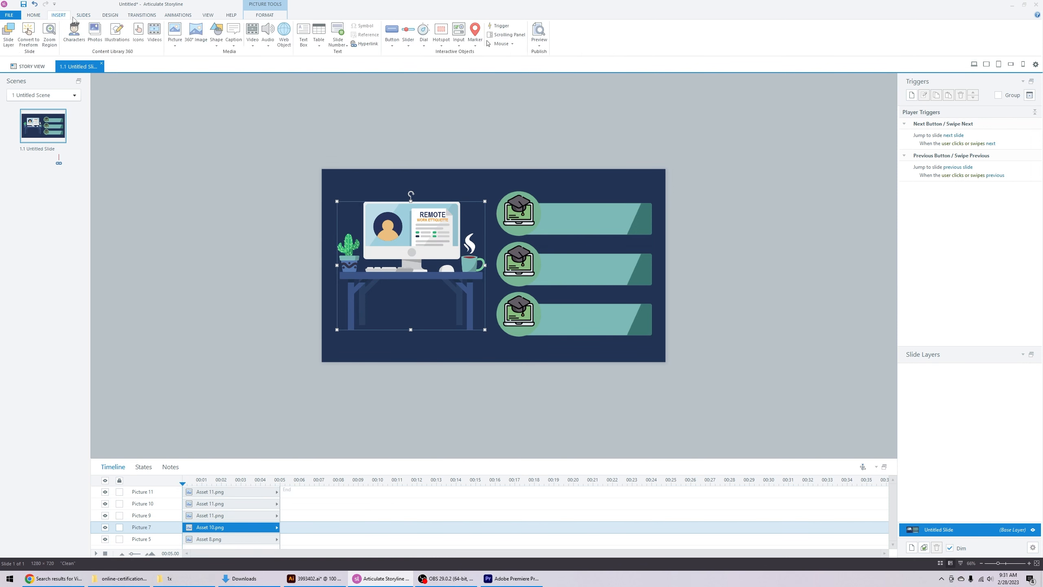
pyautogui.click(303, 35)
pyautogui.moveTo(550, 210); pyautogui.dragTo(624, 222)
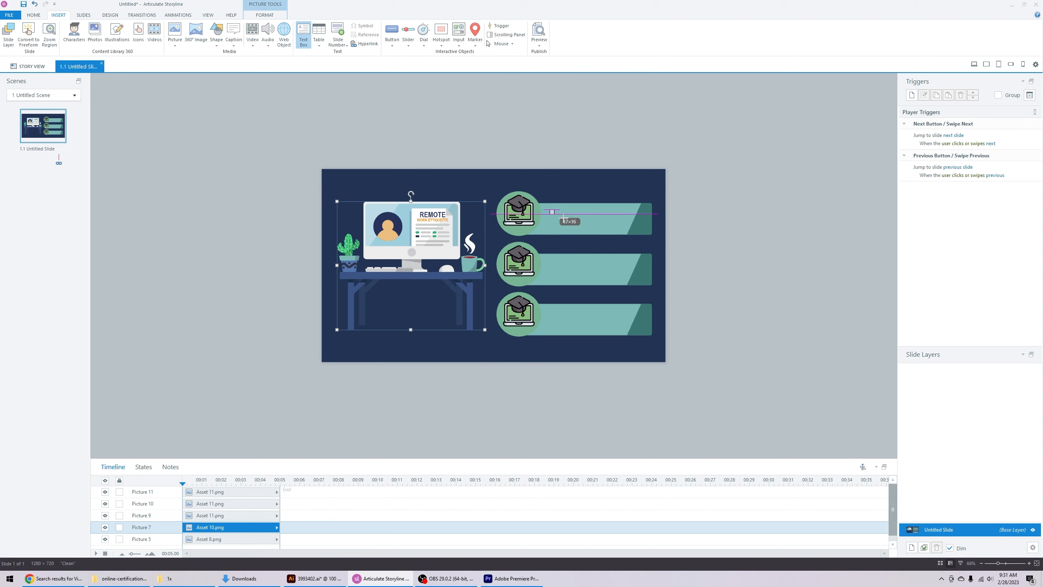
pyautogui.write('asdfasd')
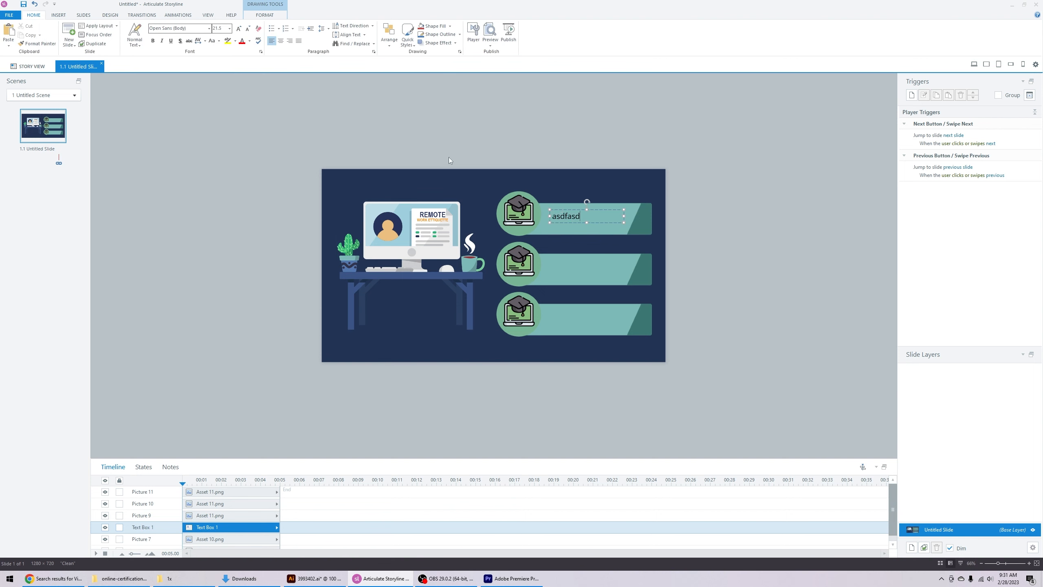
pyautogui.hotkey('ctrl', 'a')
pyautogui.click(199, 29)
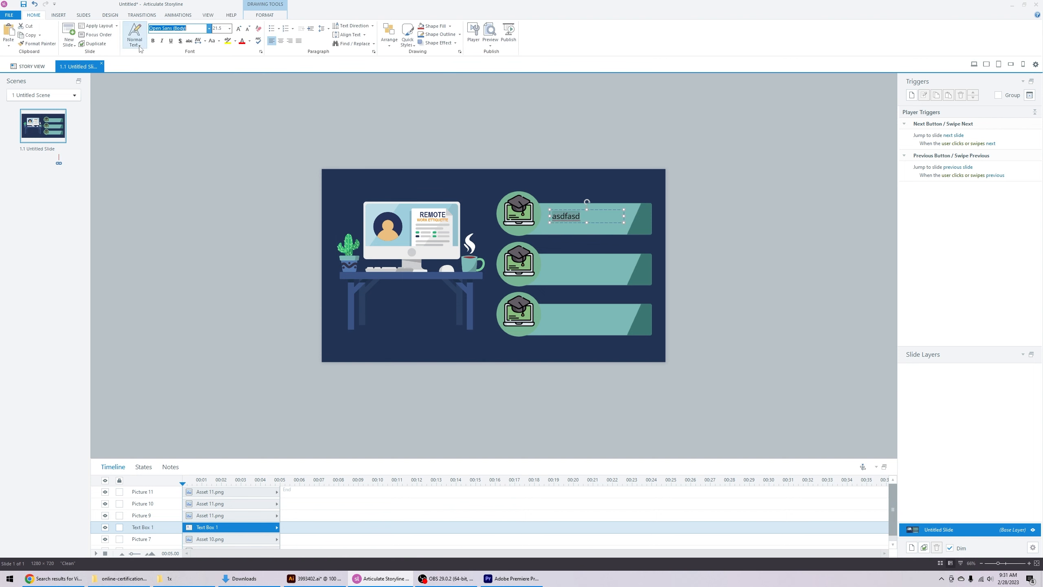
pyautogui.click(246, 30)
pyautogui.click(247, 30)
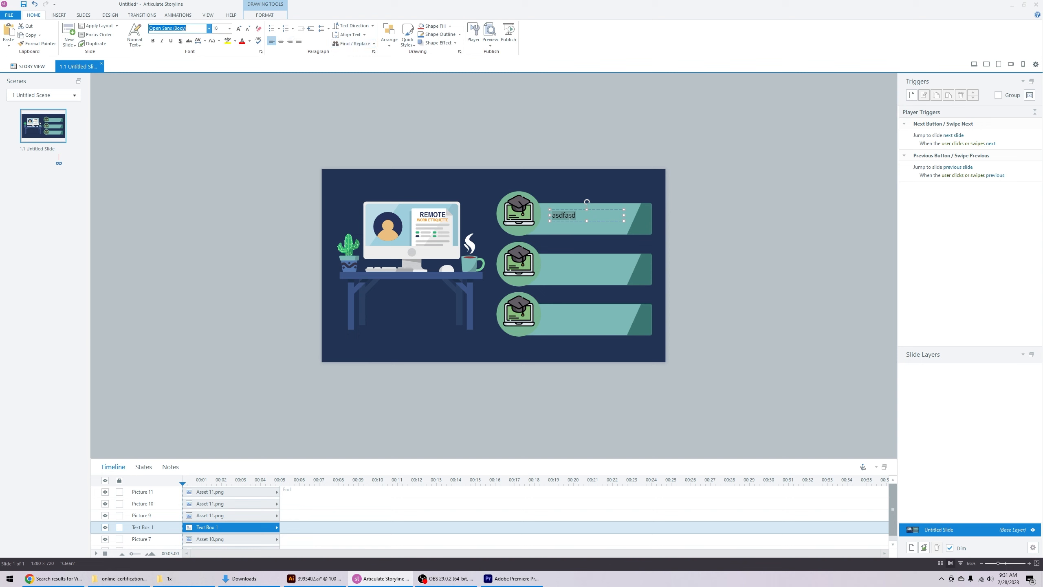
pyautogui.write('ASu')
pyautogui.press('Return')
pyautogui.click(550, 310)
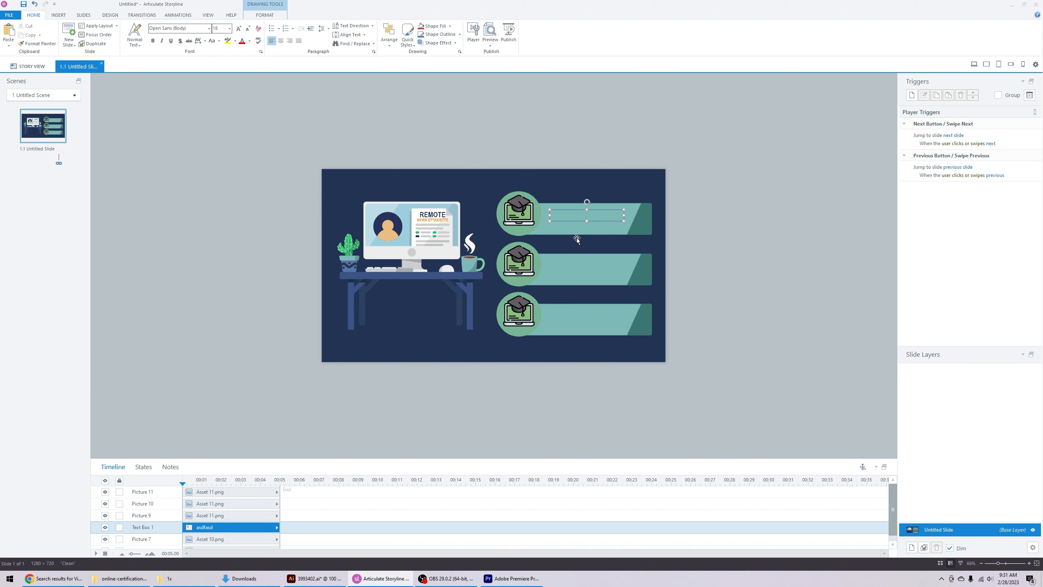
pyautogui.click(559, 217)
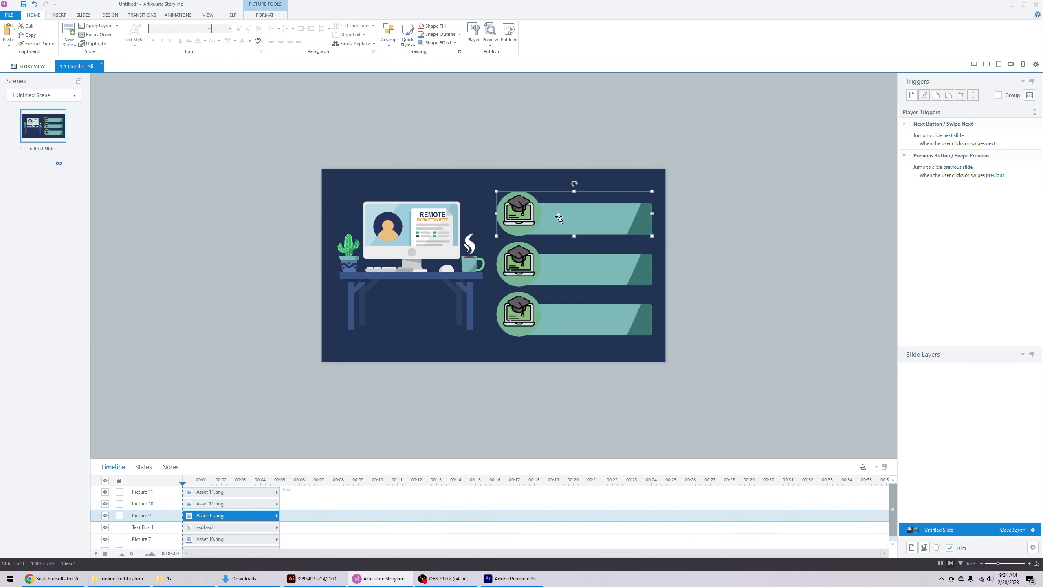
# - With the top banner picture selected, insert a text box over it reading "Content for your sub topic 1" at font size 16
pyautogui.click(59, 15)
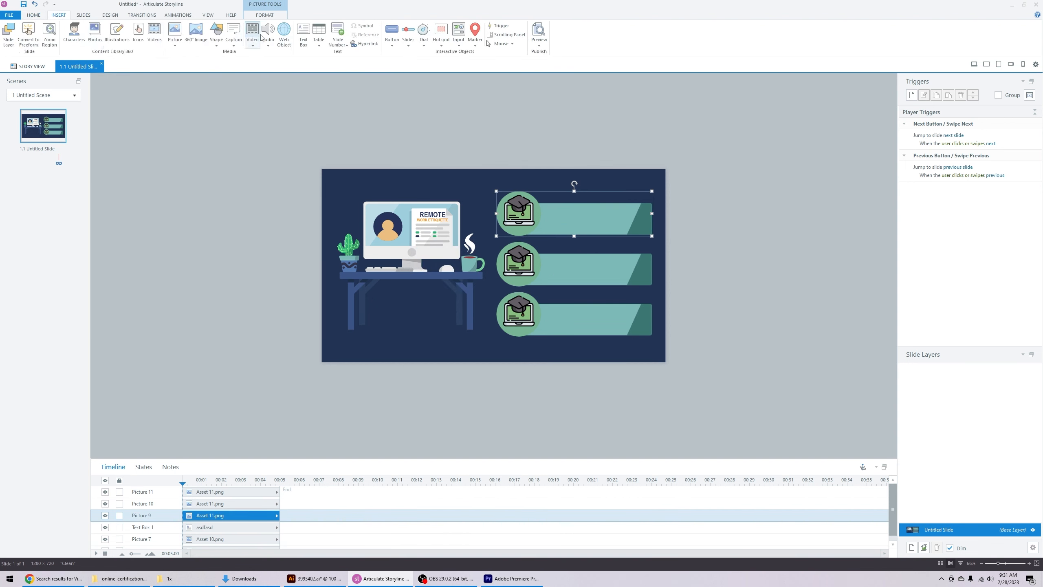
pyautogui.click(302, 33)
pyautogui.moveTo(551, 205); pyautogui.dragTo(632, 218)
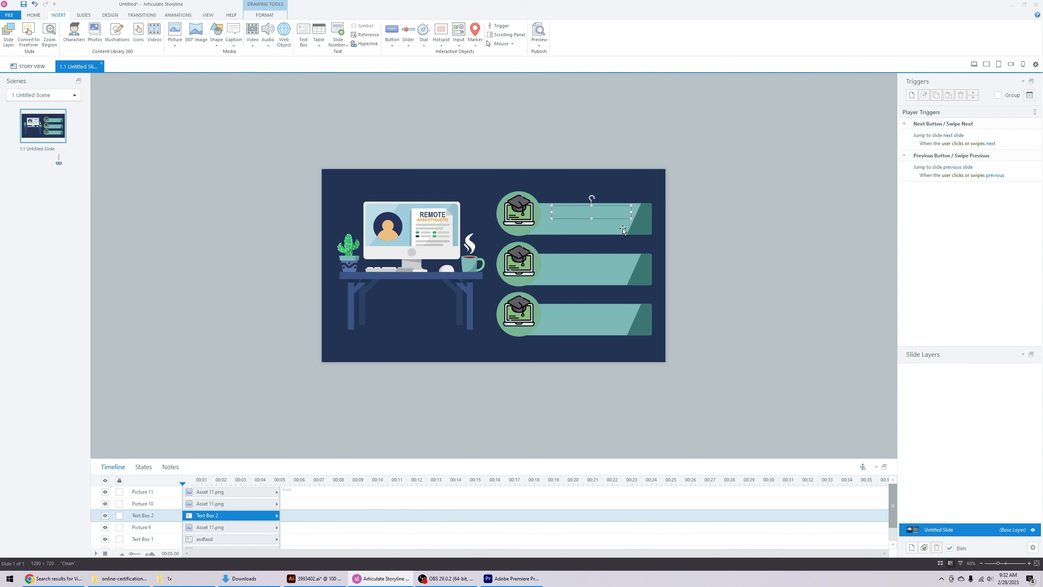
pyautogui.write('Content for your sub topic 1')
pyautogui.hotkey('ctrl', 'a')
pyautogui.click(248, 29)
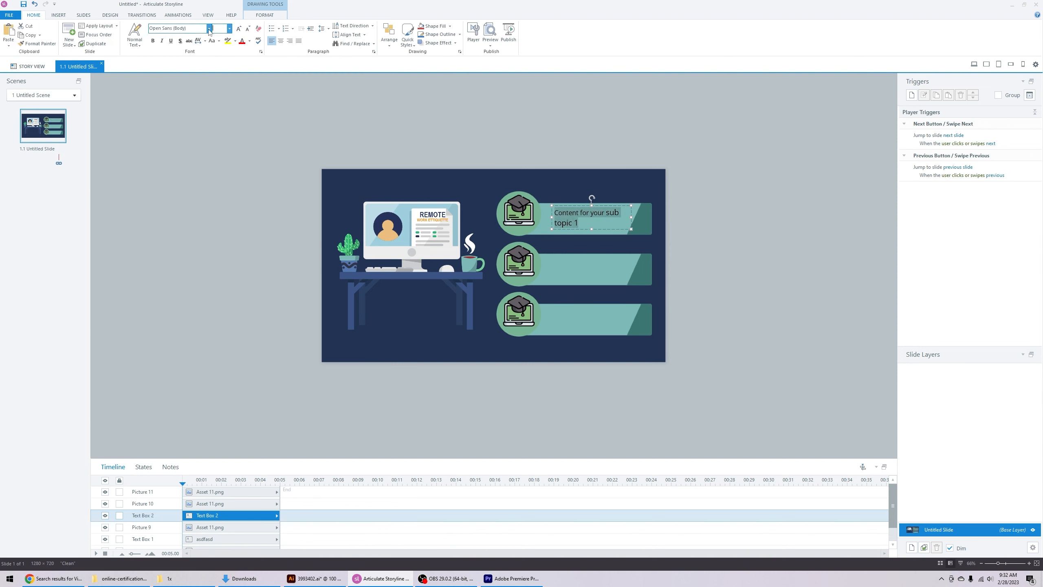
pyautogui.click(248, 29)
pyautogui.click(248, 30)
# - Extend the top banner's text with ". More information can go here. Some more. Some more."
pyautogui.click(631, 212)
pyautogui.write('. More information can')
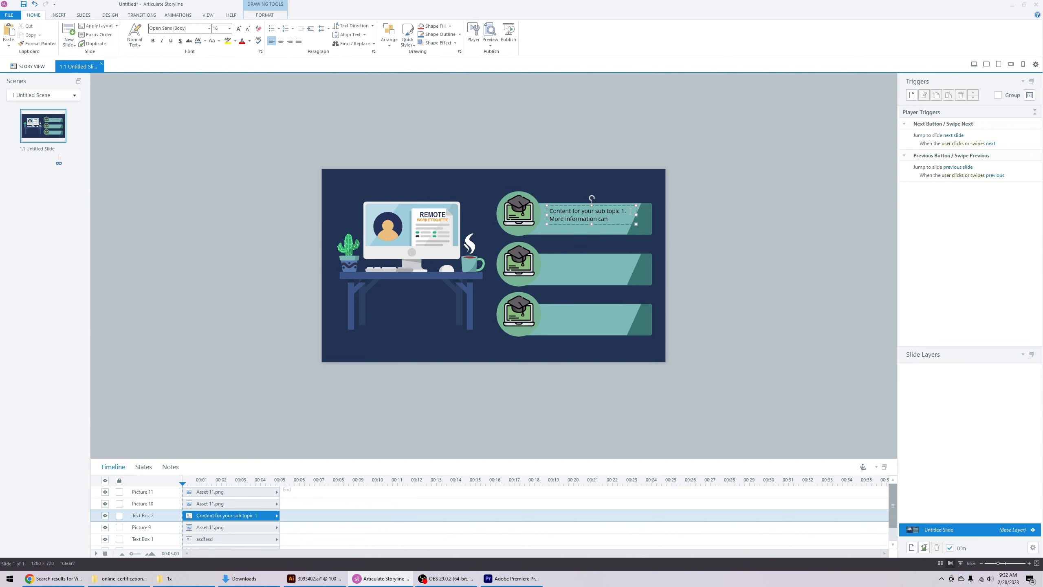
pyautogui.write(' go here. Some more. Some more.')
pyautogui.click(721, 212)
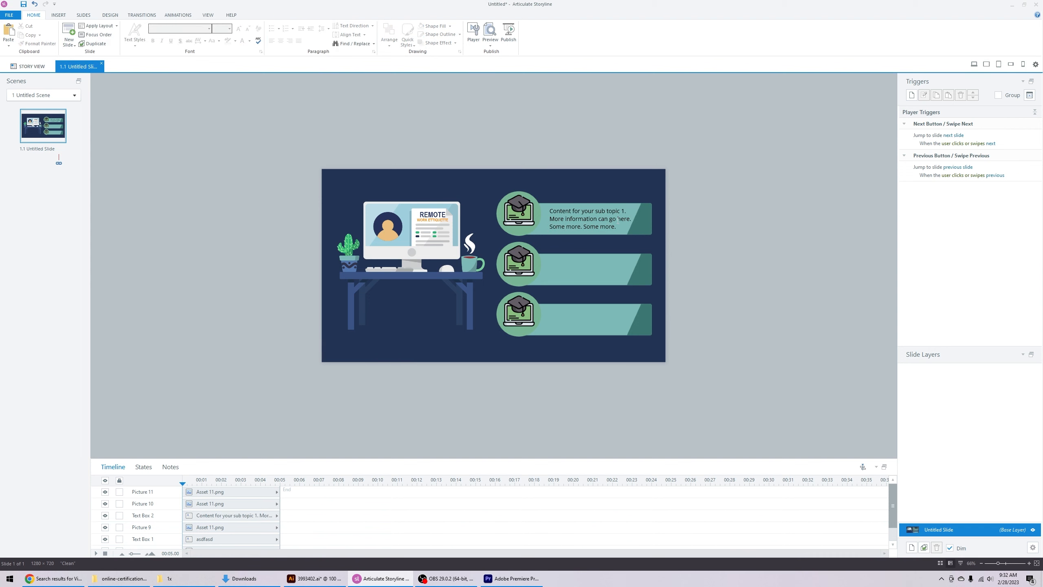
# - Switch to Illustrator to view all the artboards together, and compare them with the rebuilt slide in Storyline
pyautogui.click(323, 579)
pyautogui.hotkey('ctrl', '-')
pyautogui.hotkey('ctrl', '-')
pyautogui.hotkey('ctrl', '-')
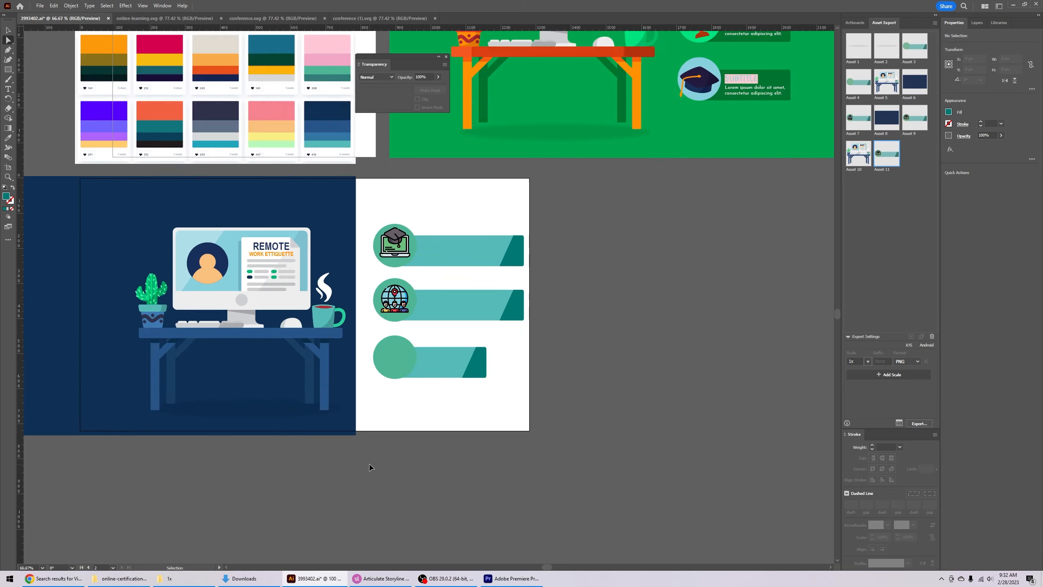
pyautogui.moveTo(374, 364); pyautogui.dragTo(444, 412)
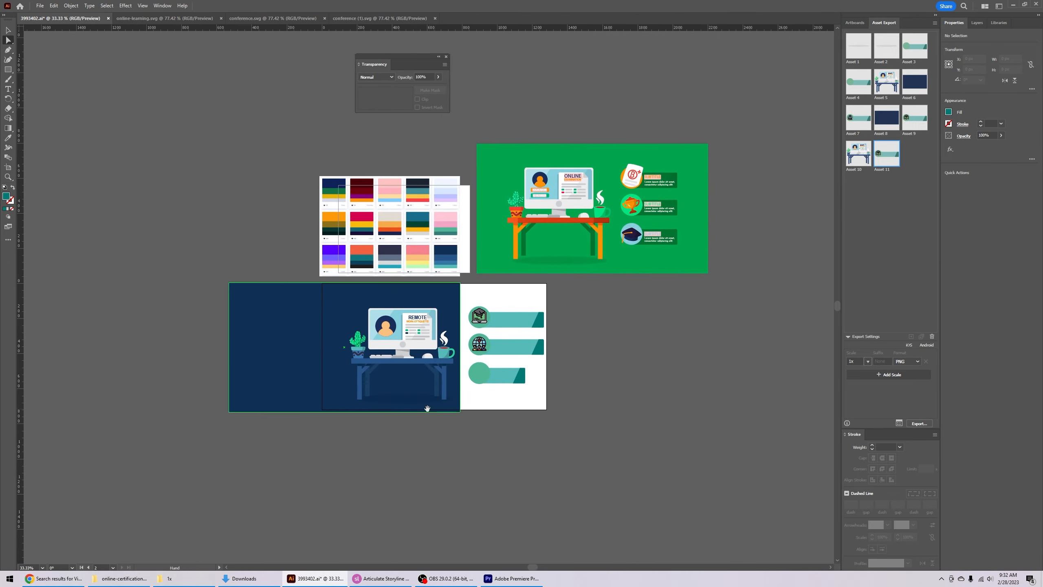
pyautogui.moveTo(367, 583)
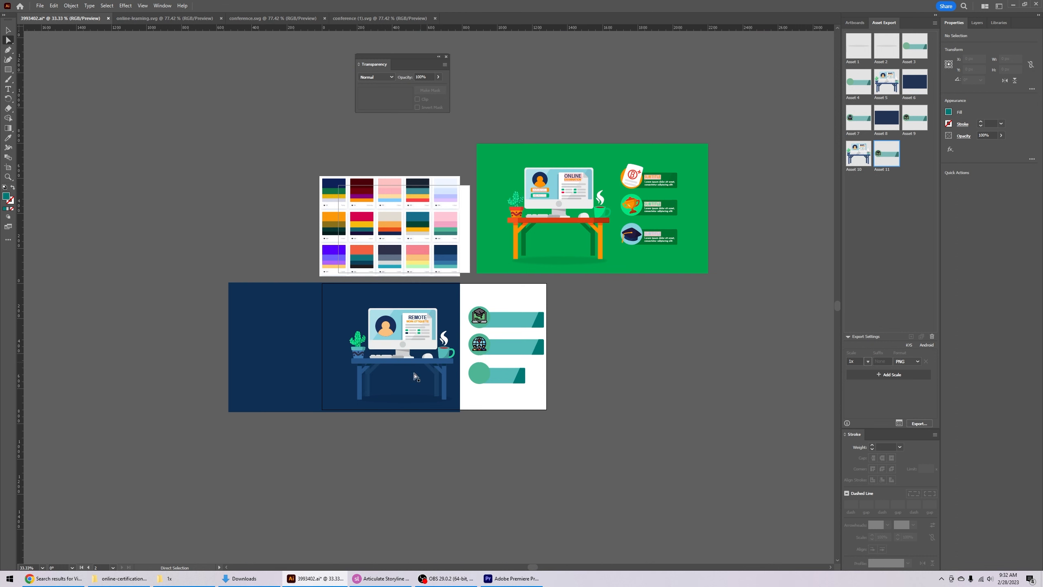
pyautogui.click(398, 582)
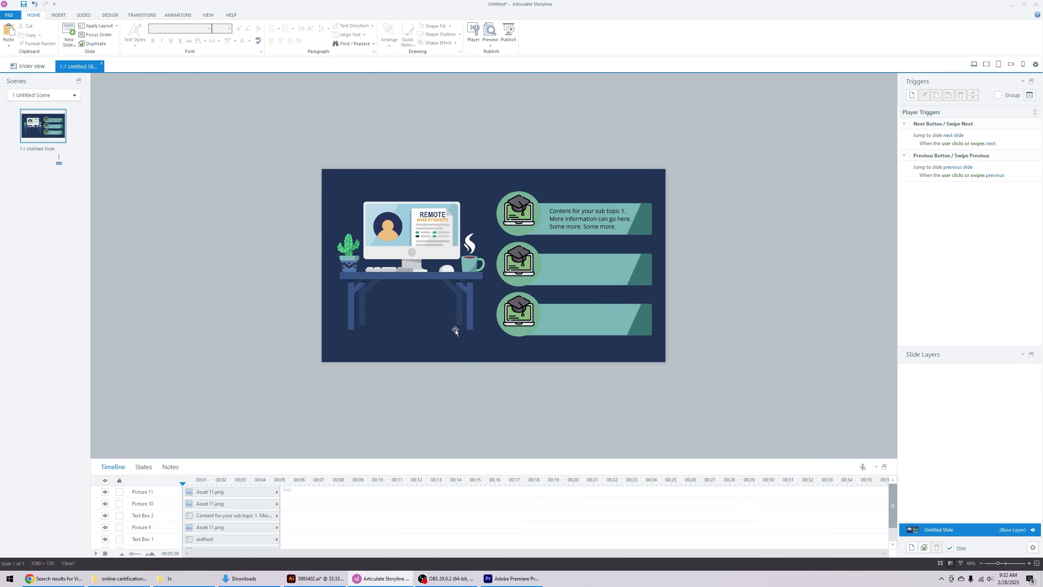
pyautogui.click(442, 301)
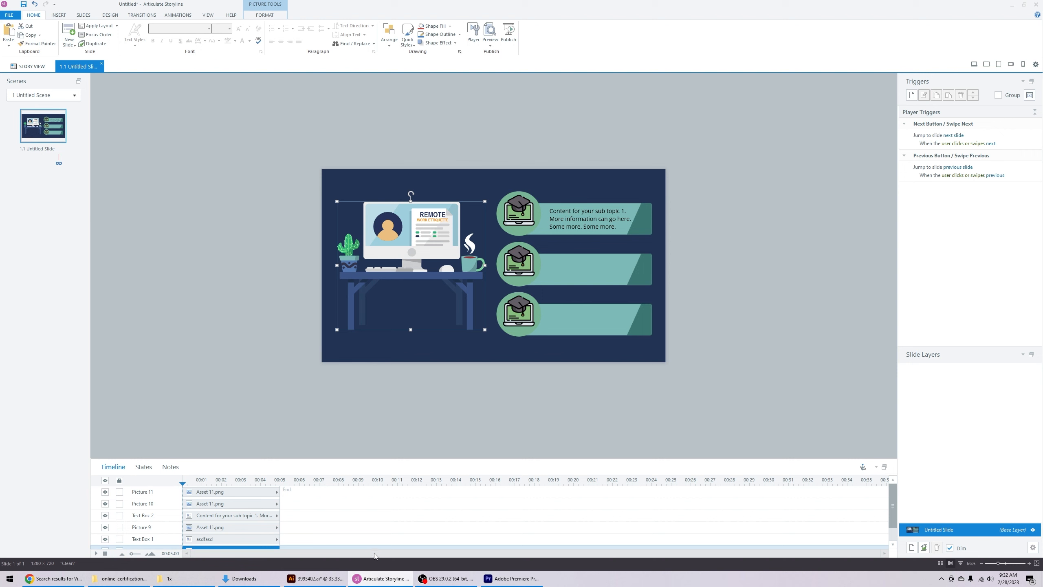
# - Switch to Illustrator and replace the active Direct Selection tool with the Selection tool
pyautogui.click(304, 583)
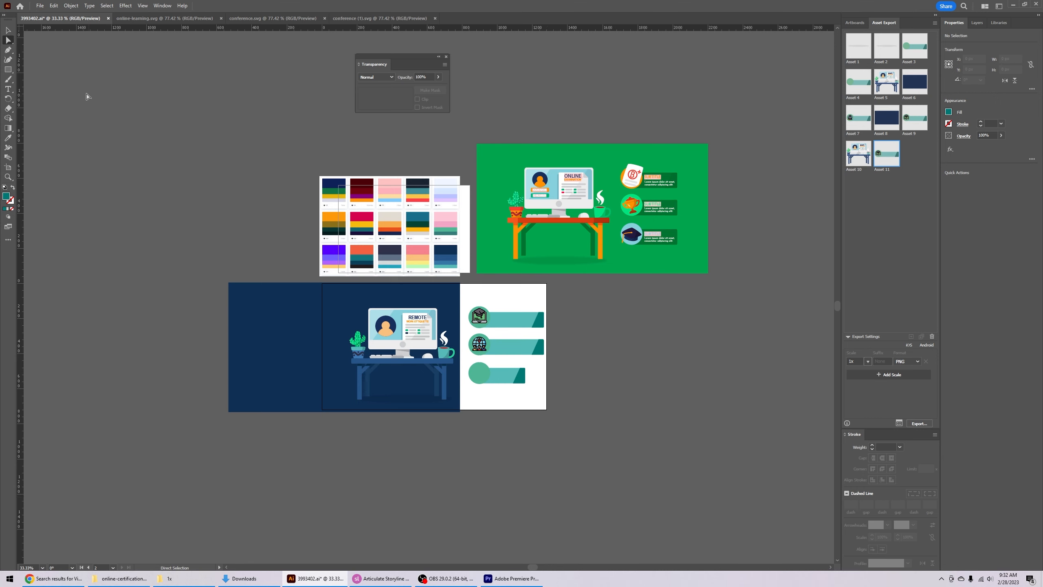
pyautogui.click(8, 30)
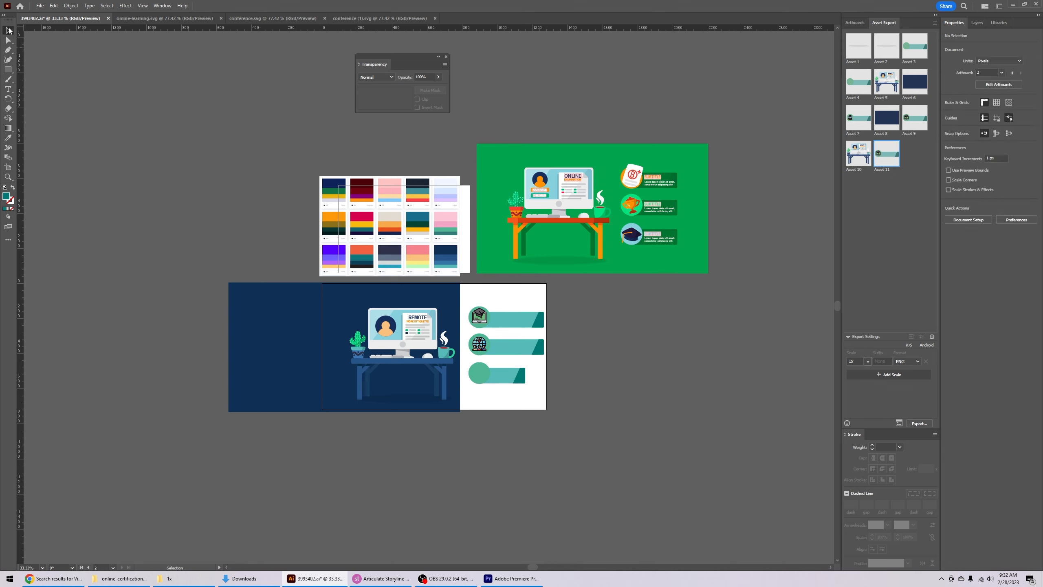
pyautogui.click(8, 40)
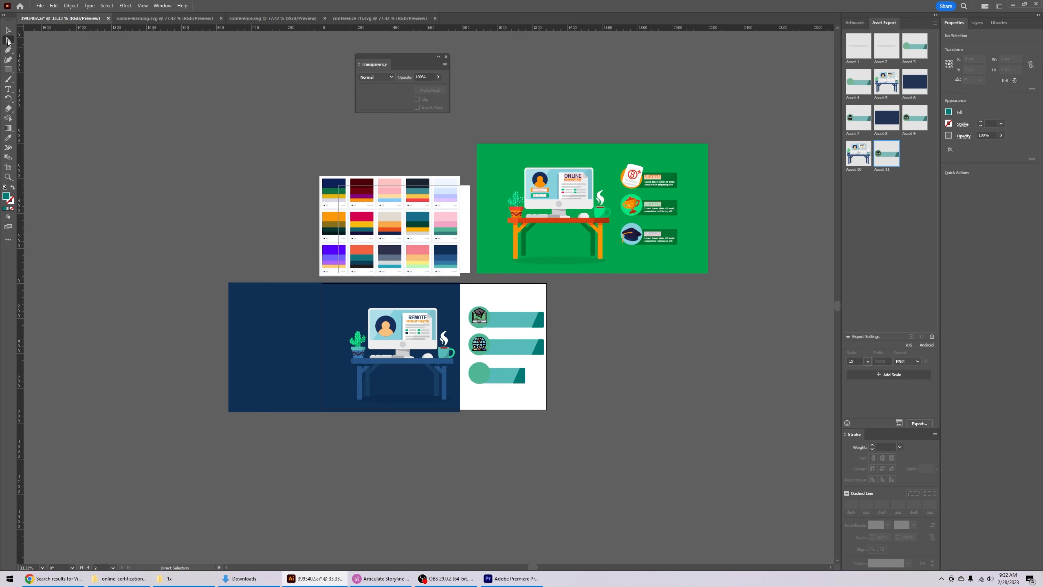
pyautogui.click(8, 31)
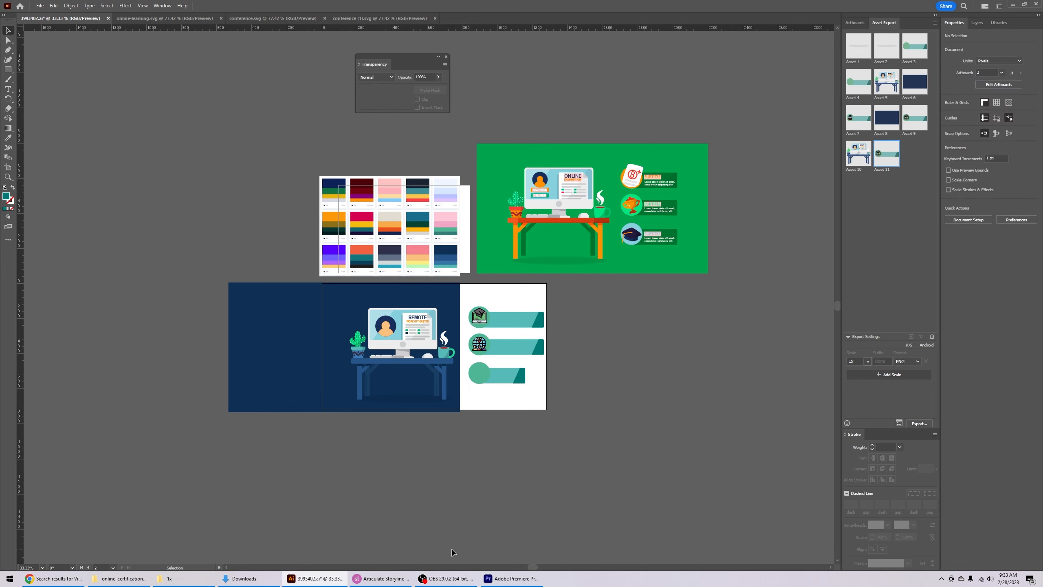
pyautogui.moveTo(453, 573)
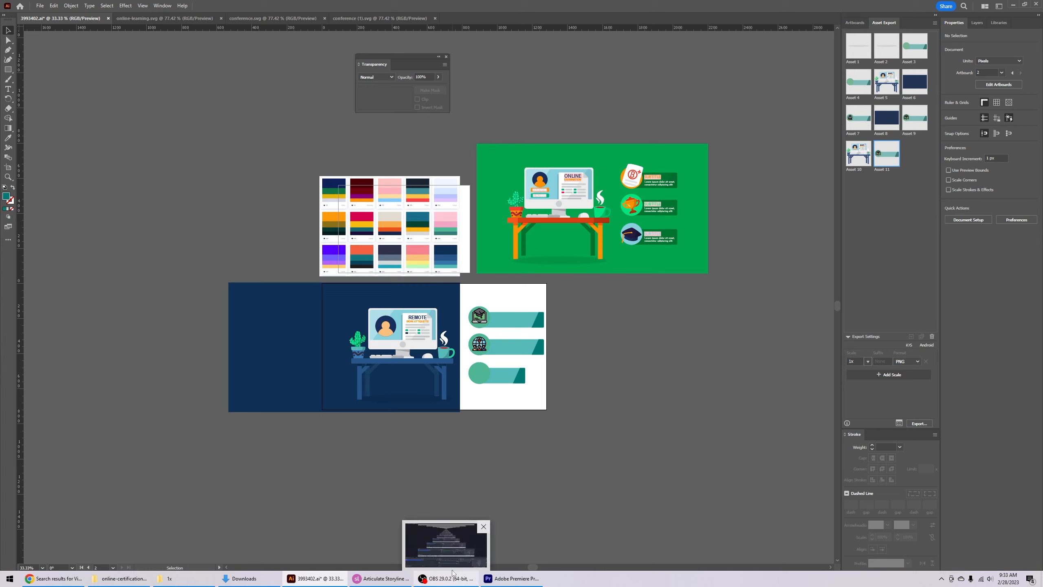